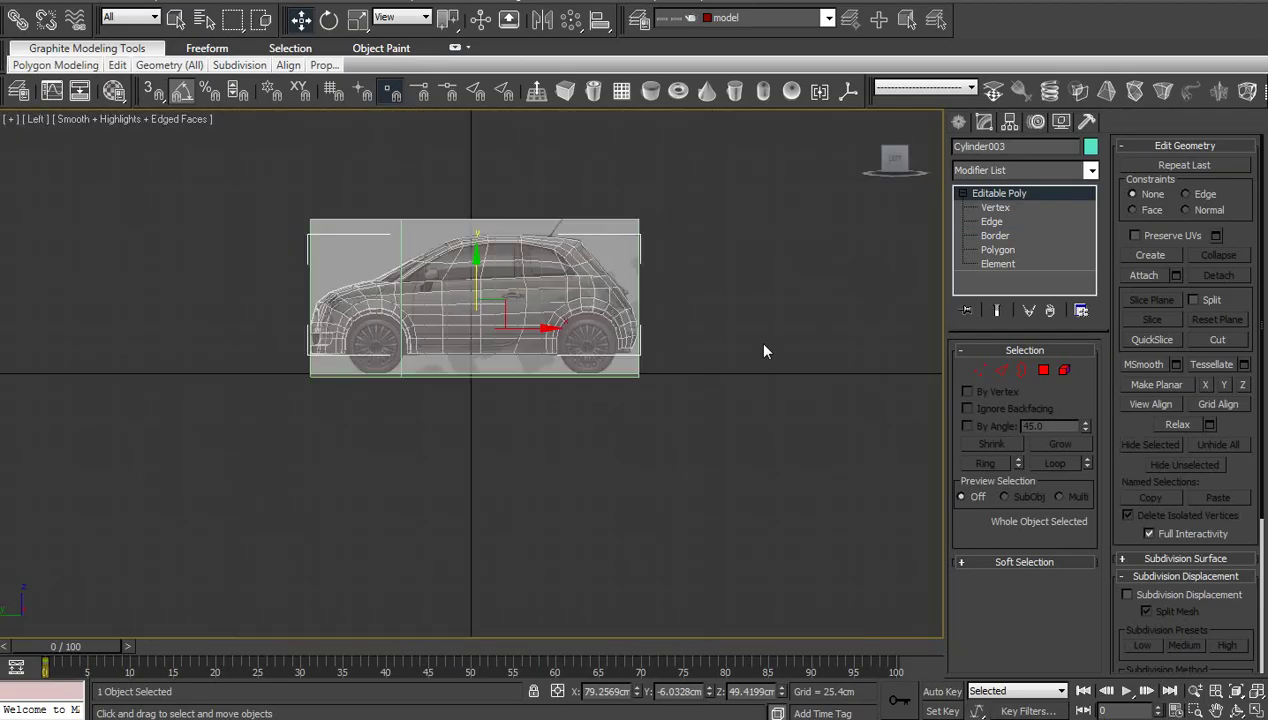
In vertex mode, lower the two vertices at the car's foremost bumper edge to match the side blueprint
key("z")
scroll(270, 417, "up", 4)
middle_click_drag(270, 417, 708, 428)
scroll(566, 422, "up", 4)
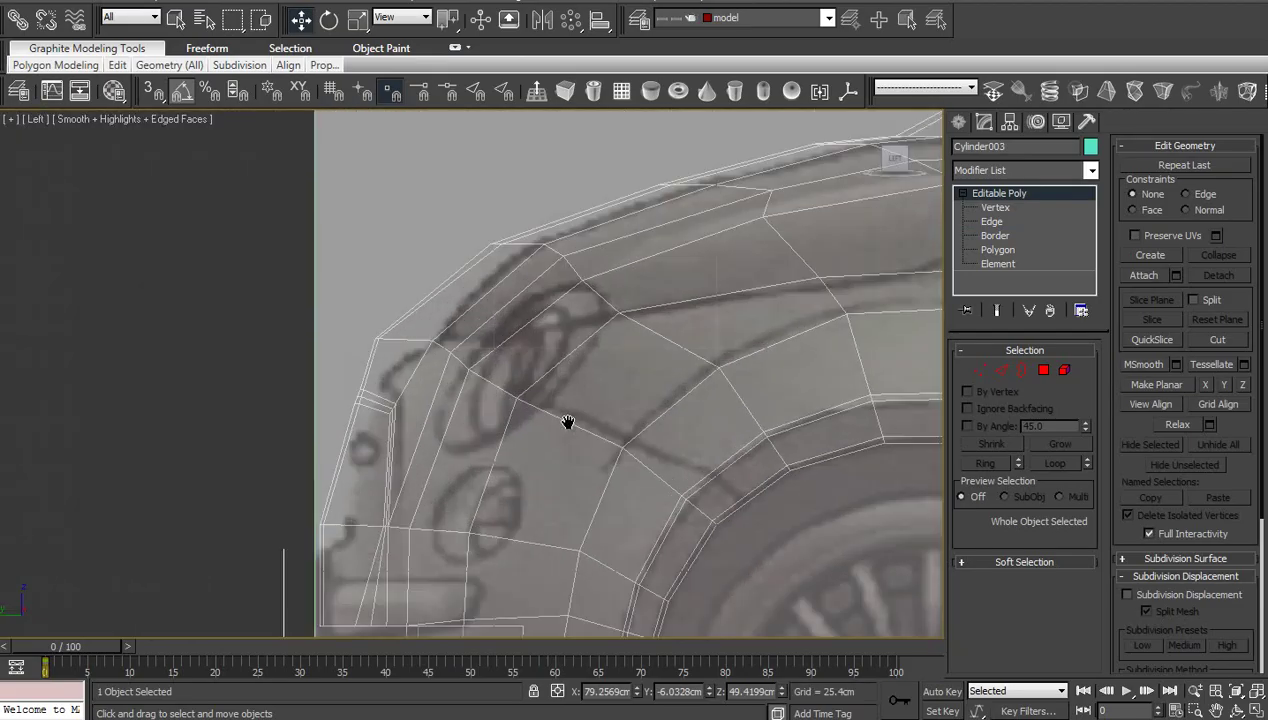
key("1")
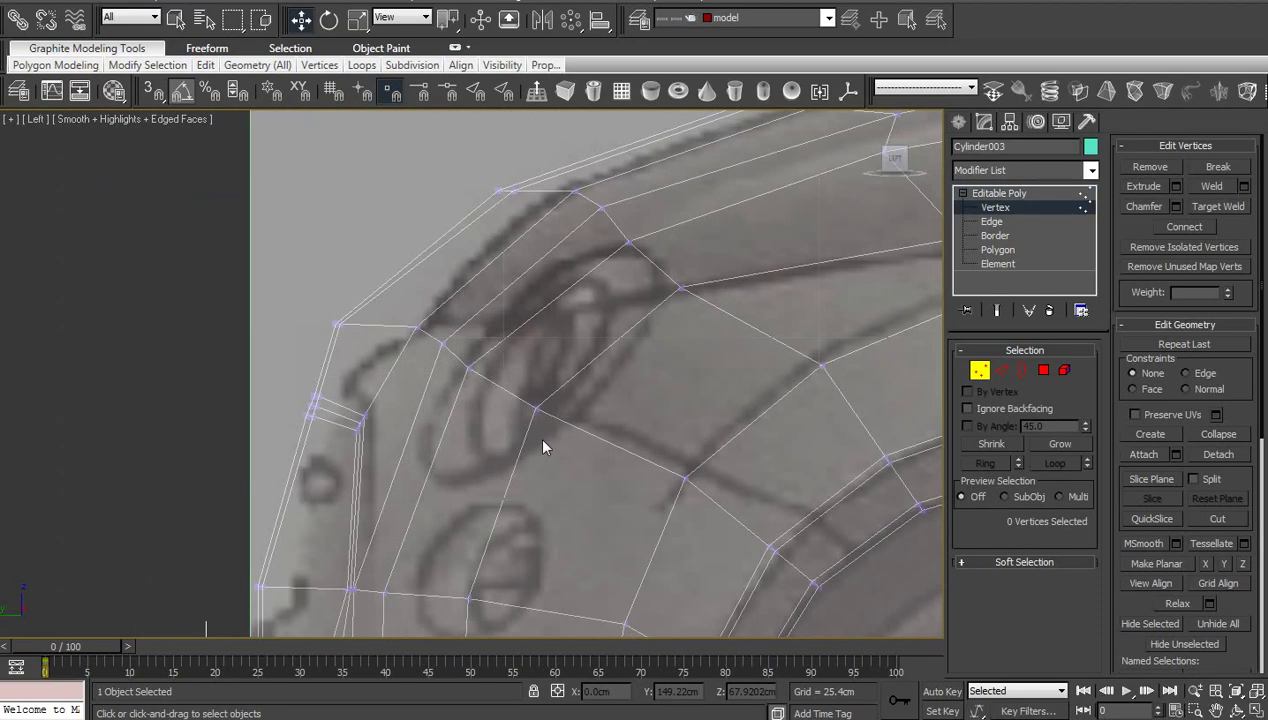
scroll(494, 371, "down", 1)
middle_click_drag(494, 371, 486, 413)
scroll(486, 413, "up", 2)
scroll(496, 407, "down", 6)
left_click(677, 278)
mouse_move(625, 422)
middle_mouse_down()
mouse_move(557, 297)
mouse_move(566, 282)
middle_mouse_up()
mouse_move(553, 406)
middle_mouse_down()
mouse_move(610, 324)
mouse_move(566, 351)
mouse_move(570, 476)
middle_mouse_up()
scroll(510, 420, "up", 2)
scroll(570, 476, "up", 2)
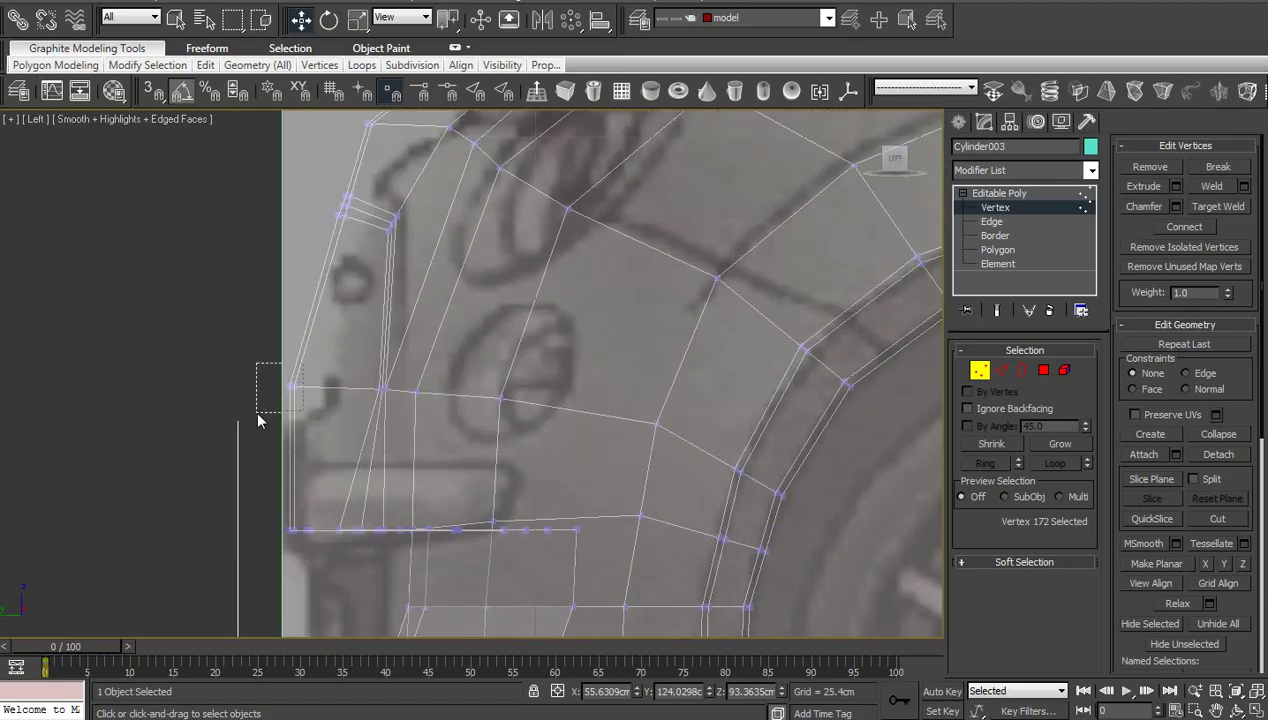
left_click_drag(257, 413, 257, 413)
left_click_drag(289, 335, 285, 370)
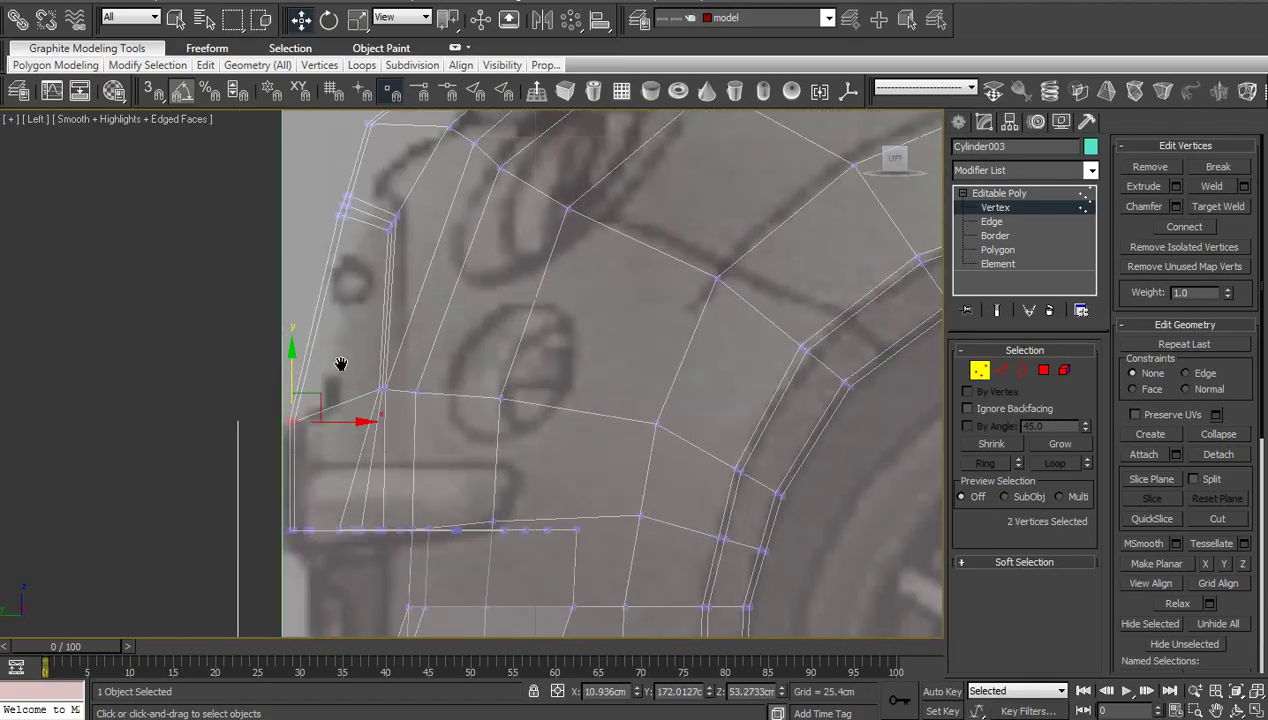
Examine the body mesh against the side blueprint from the front bumper along the doors to the rear and back
scroll(337, 413, "up", 2)
middle_click_drag(341, 364, 322, 433)
scroll(337, 413, "down", 4)
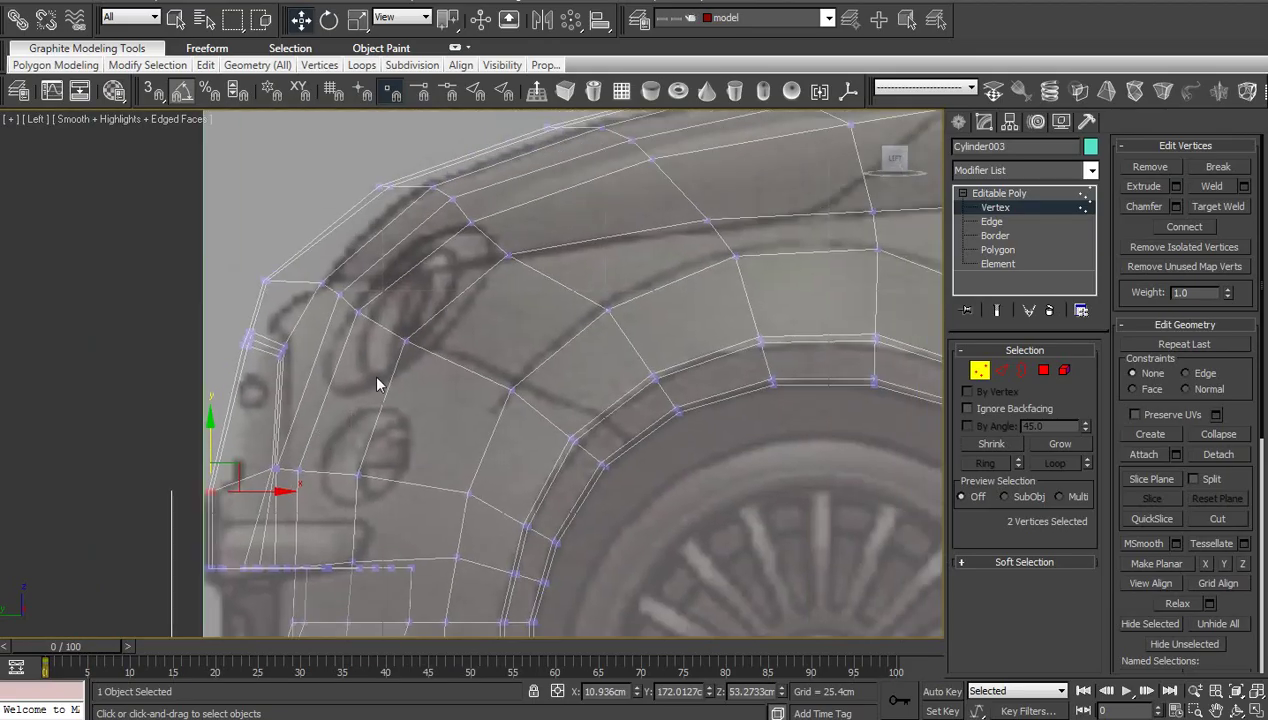
scroll(552, 396, "down", 4)
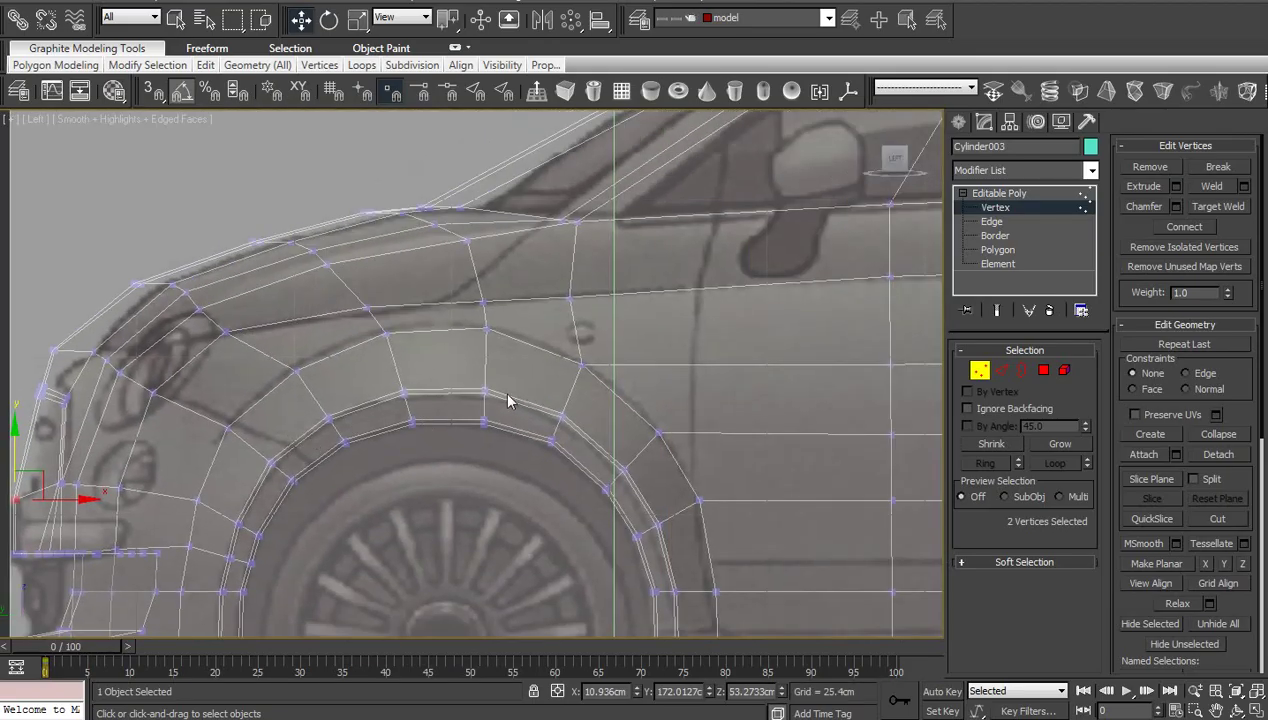
middle_click_drag(508, 401, 422, 504)
scroll(424, 504, "down", 2)
middle_click_drag(619, 456, 381, 461)
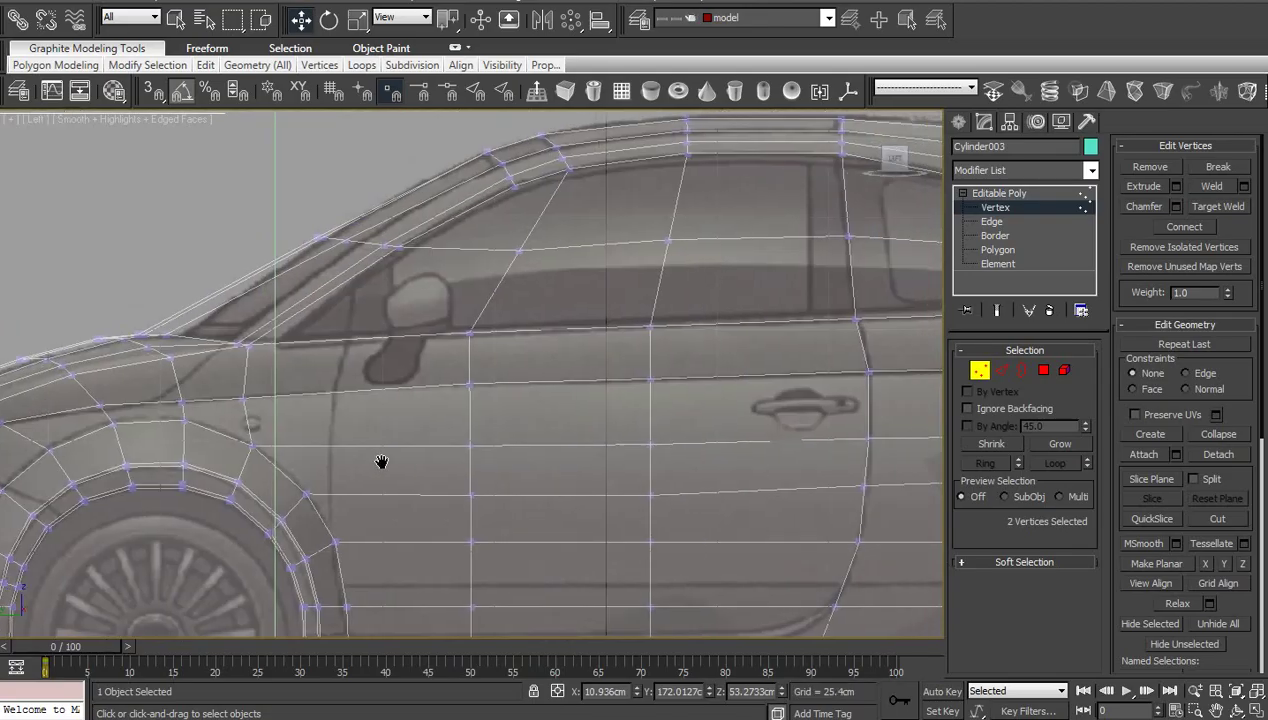
scroll(583, 468, "down", 2)
middle_click_drag(622, 484, 444, 379)
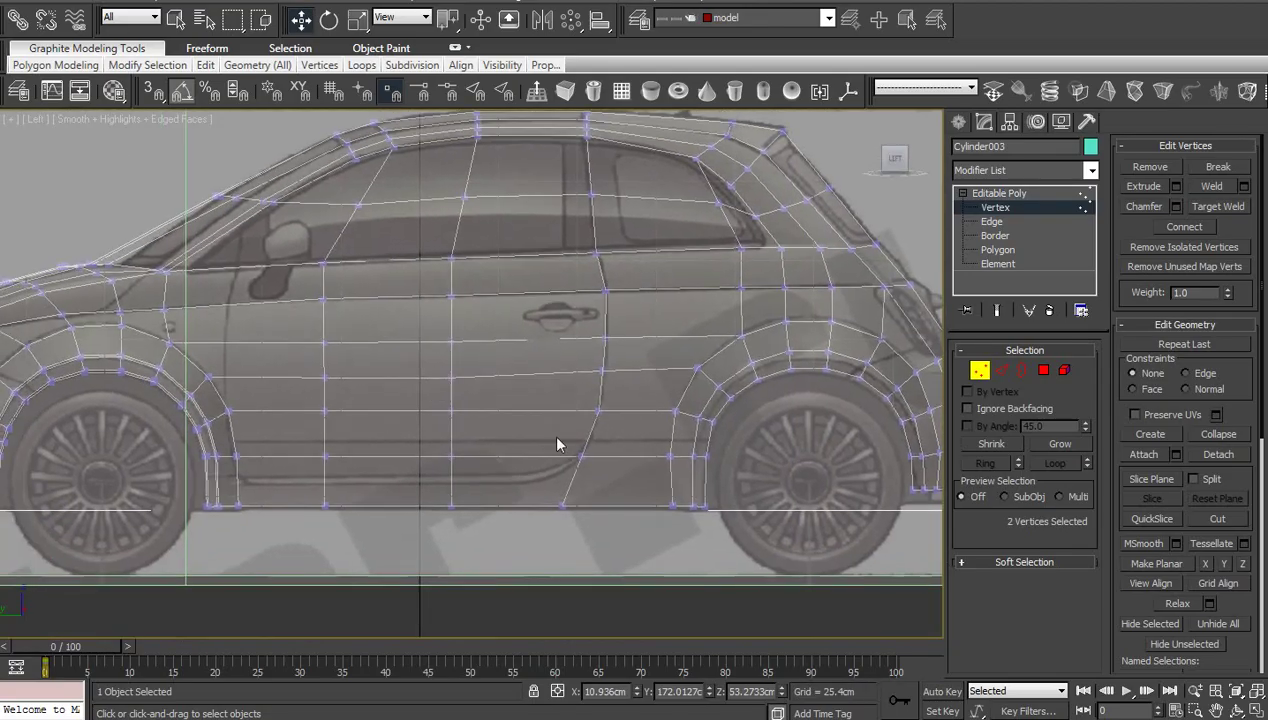
scroll(430, 495, "up", 2)
scroll(427, 498, "up", 2)
middle_click_drag(470, 351, 498, 525)
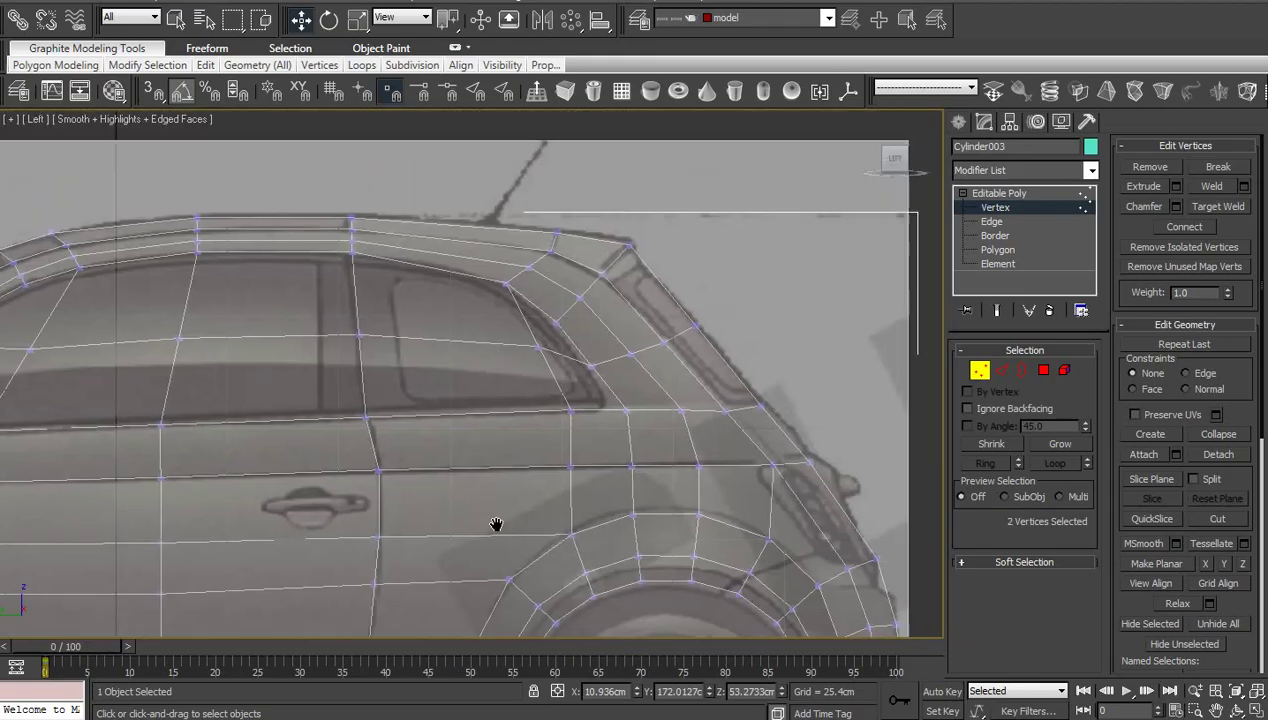
scroll(498, 526, "up", 2)
middle_click_drag(490, 440, 671, 470)
scroll(568, 473, "down", 2)
middle_click_drag(568, 473, 694, 456)
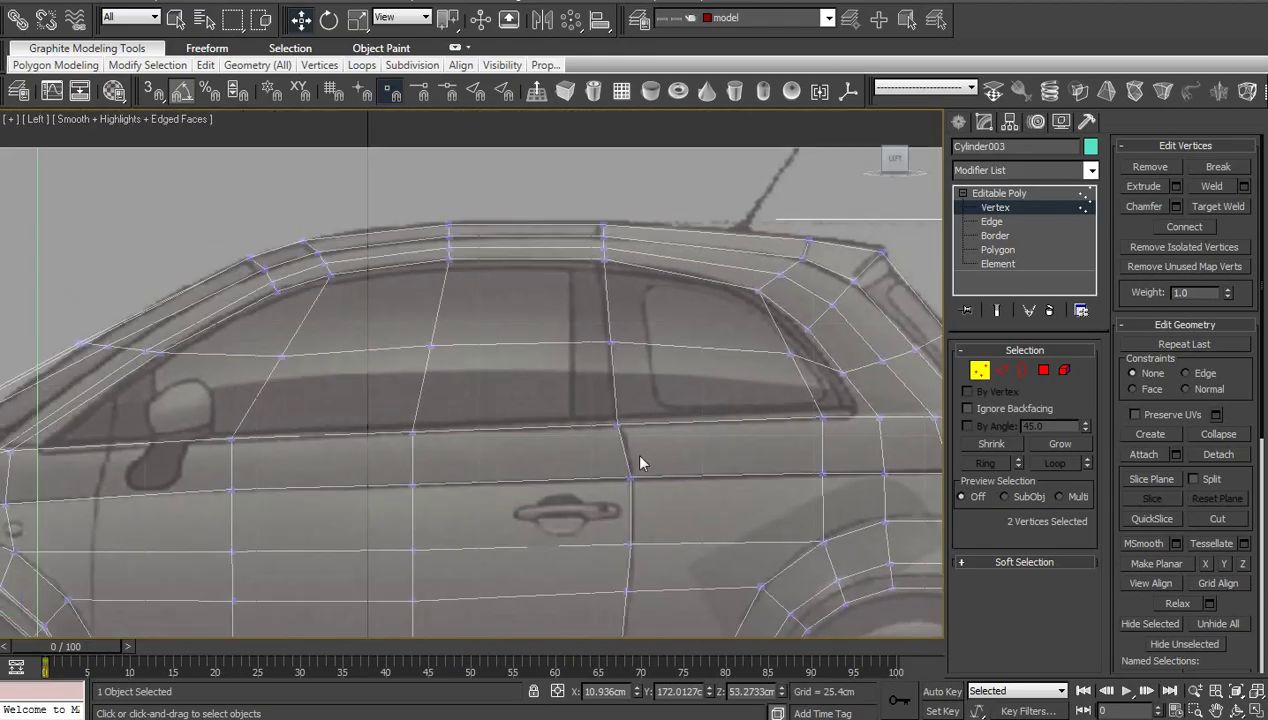
middle_click_drag(504, 469, 657, 462)
scroll(657, 462, "up", 2)
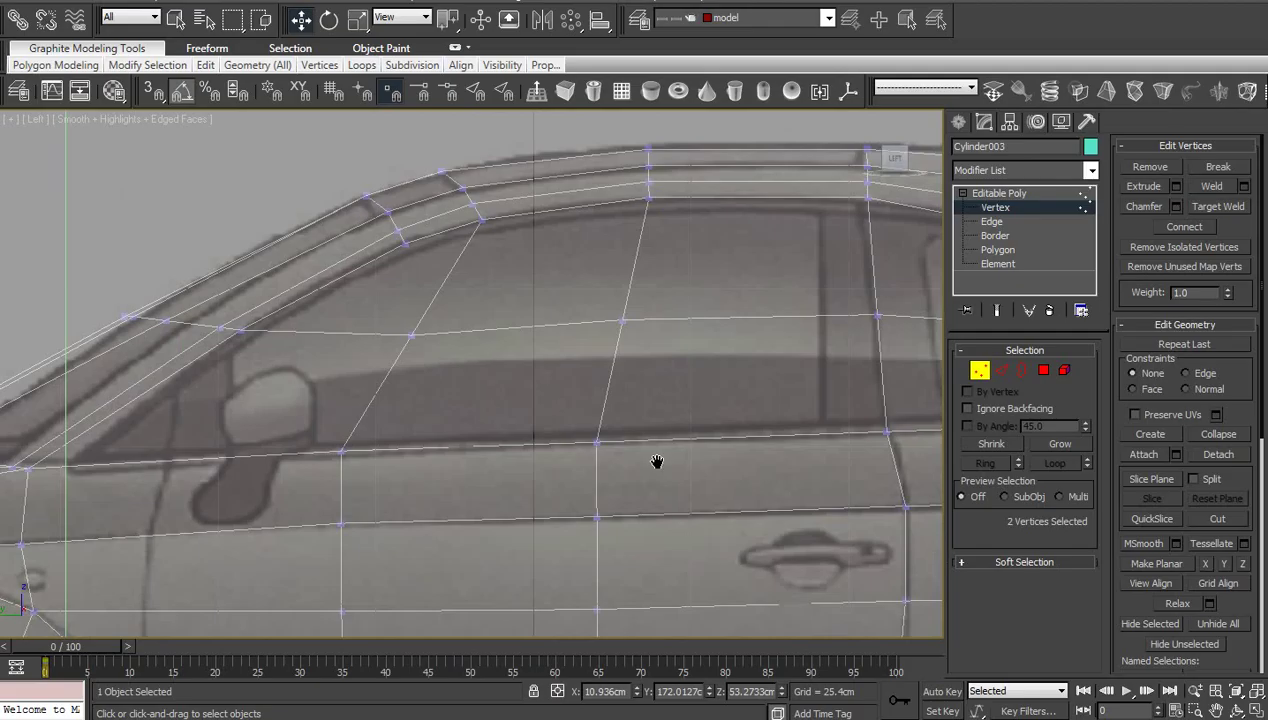
middle_click_drag(440, 504, 730, 430)
scroll(594, 471, "down", 2)
middle_click_drag(594, 471, 611, 451)
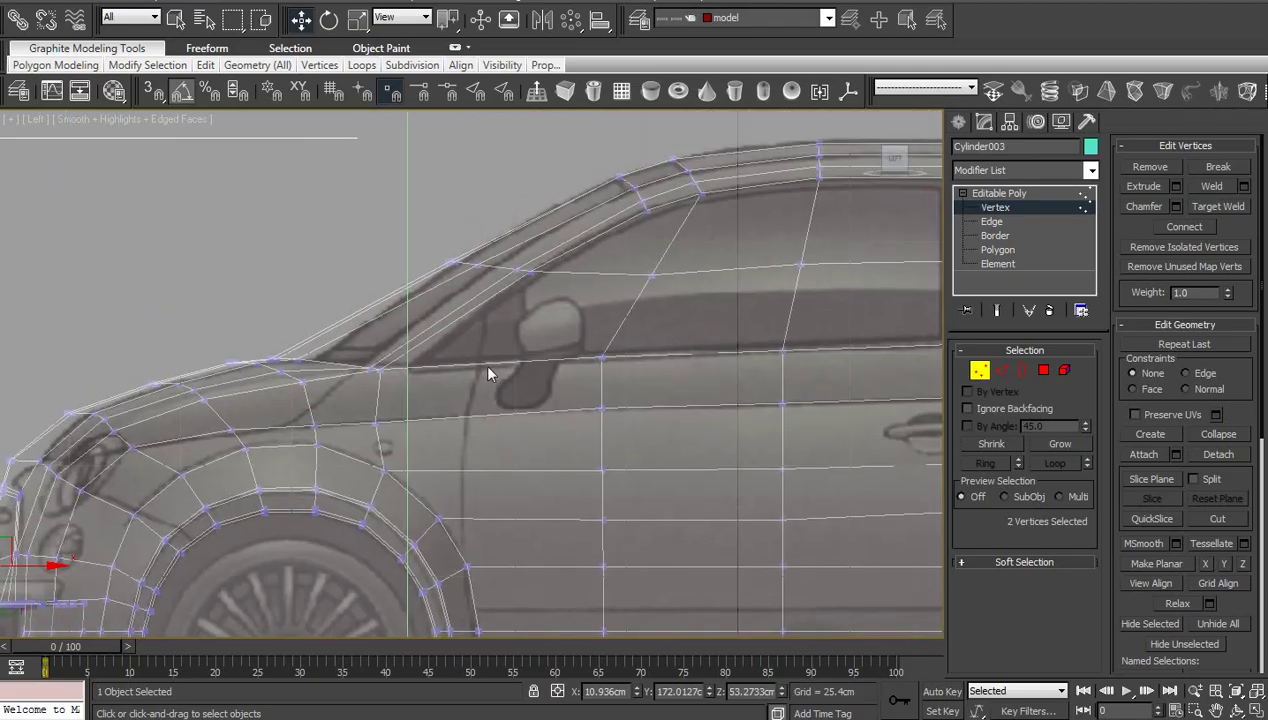
scroll(428, 454, "down", 2)
middle_click_drag(430, 466, 538, 374)
scroll(400, 486, "up", 4)
middle_click_drag(345, 522, 586, 430)
scroll(578, 376, "up", 1)
scroll(556, 374, "up", 2)
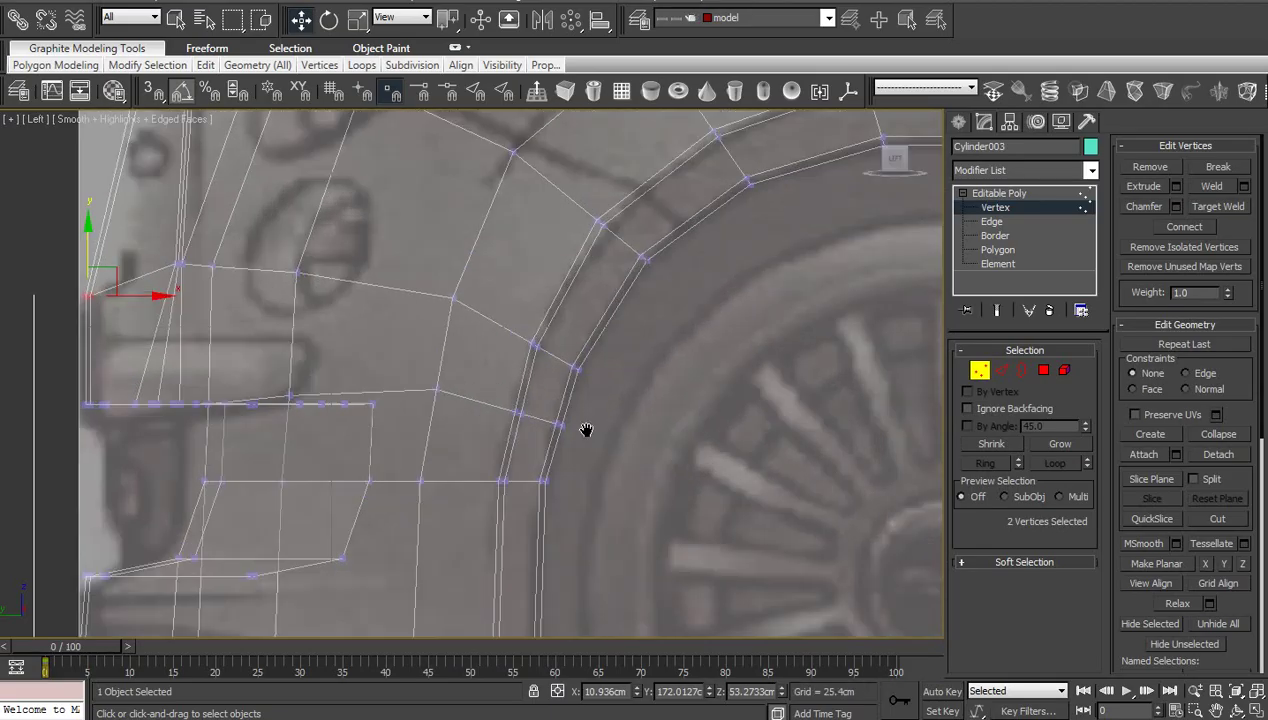
scroll(490, 401, "down", 2)
middle_click_drag(492, 408, 526, 507)
middle_click_drag(541, 427, 594, 464)
scroll(594, 520, "up", 1)
scroll(594, 520, "down", 1)
In the Back view, raise the two vertices below the grille near the centre line by about 2.6 cm
key("f")
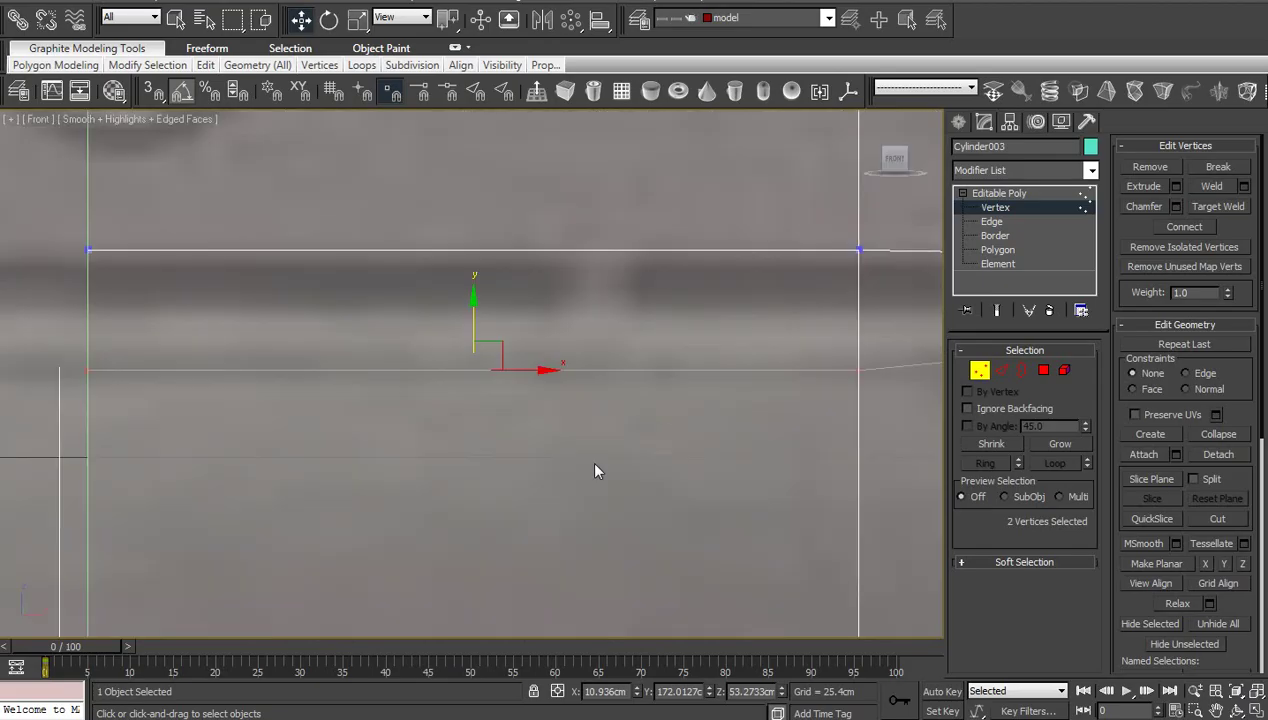
key("v")
left_click(617, 481)
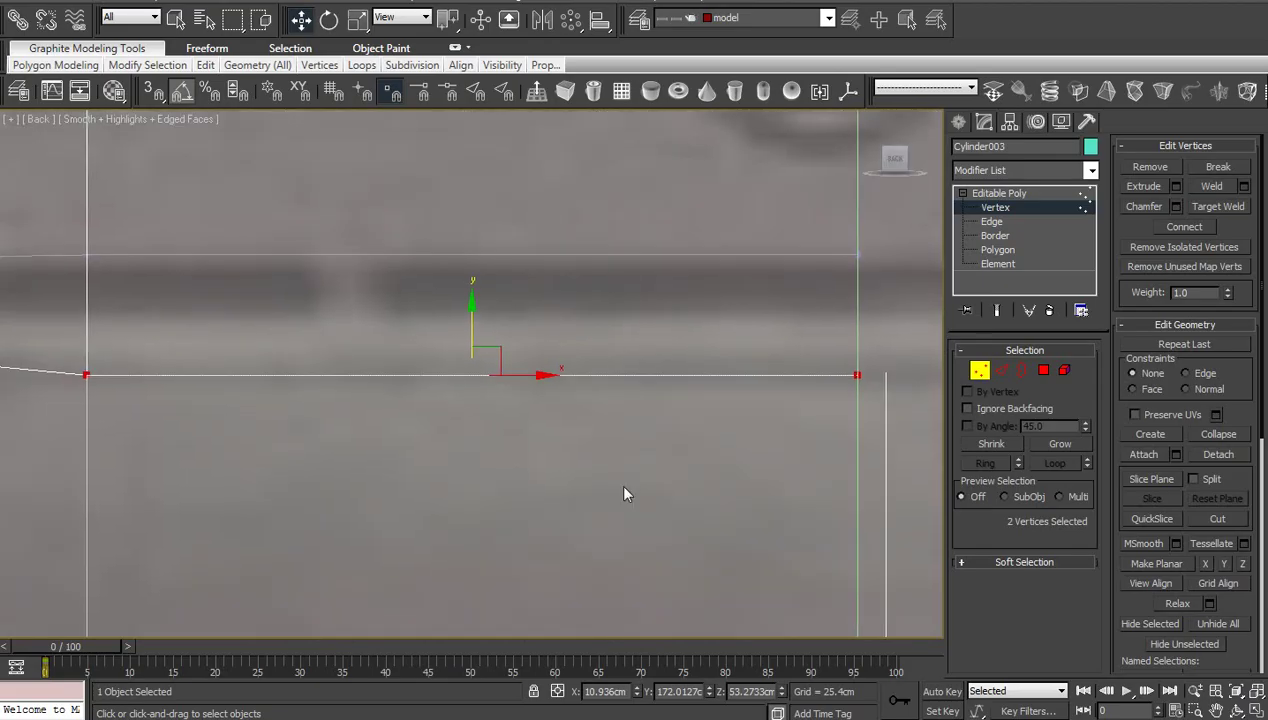
scroll(691, 406, "down", 2)
left_click(986, 196)
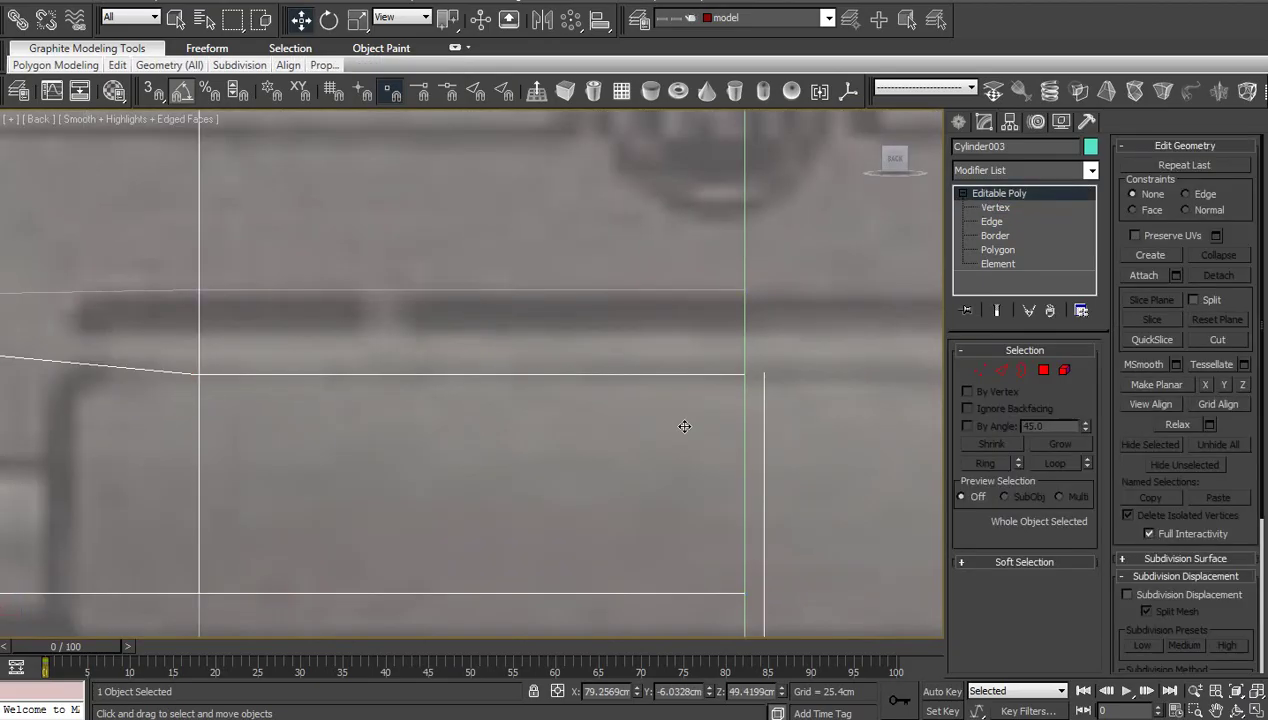
key("z")
scroll(606, 434, "up", 3)
middle_click_drag(607, 455, 533, 331)
scroll(533, 331, "up", 3)
left_click(995, 207)
left_click_drag(438, 422, 642, 455)
left_click_drag(538, 402, 538, 385)
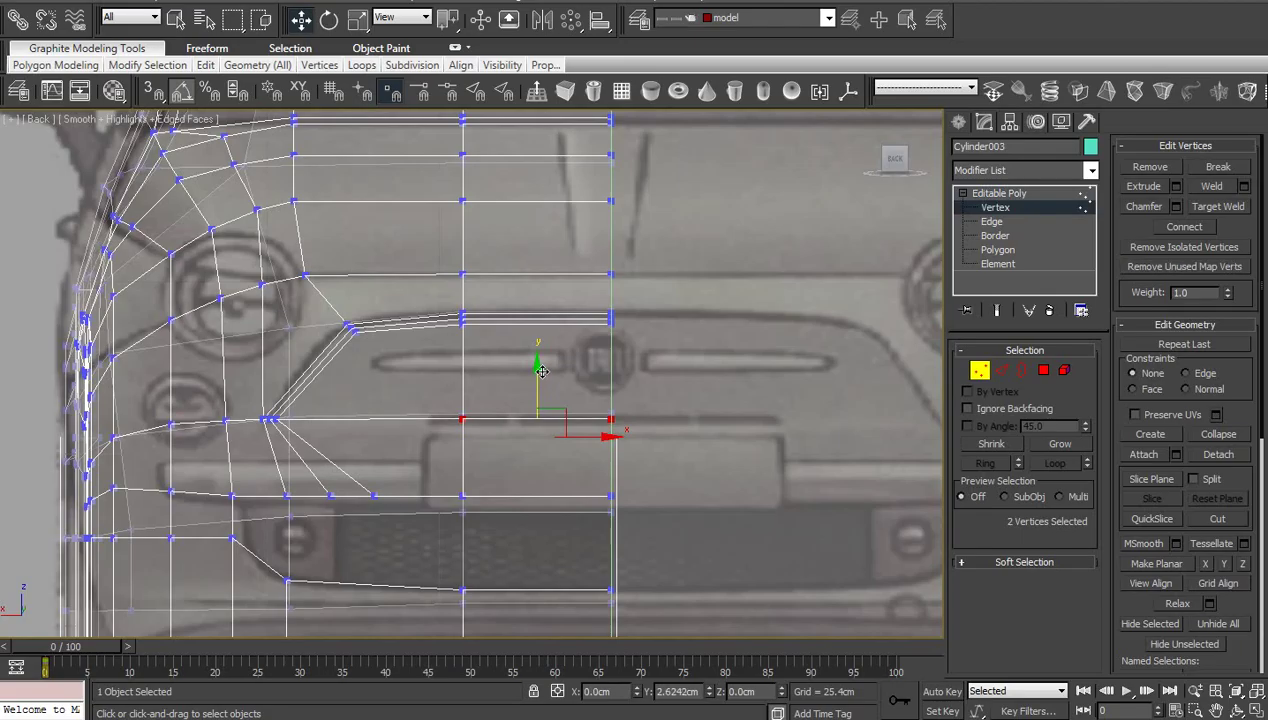
left_click(511, 455)
Shift the two mesh vertices on the inner side of the upper headlight toward the car's centre
middle_click_drag(510, 463, 603, 373)
scroll(548, 415, "down", 2)
scroll(603, 373, "up", 2)
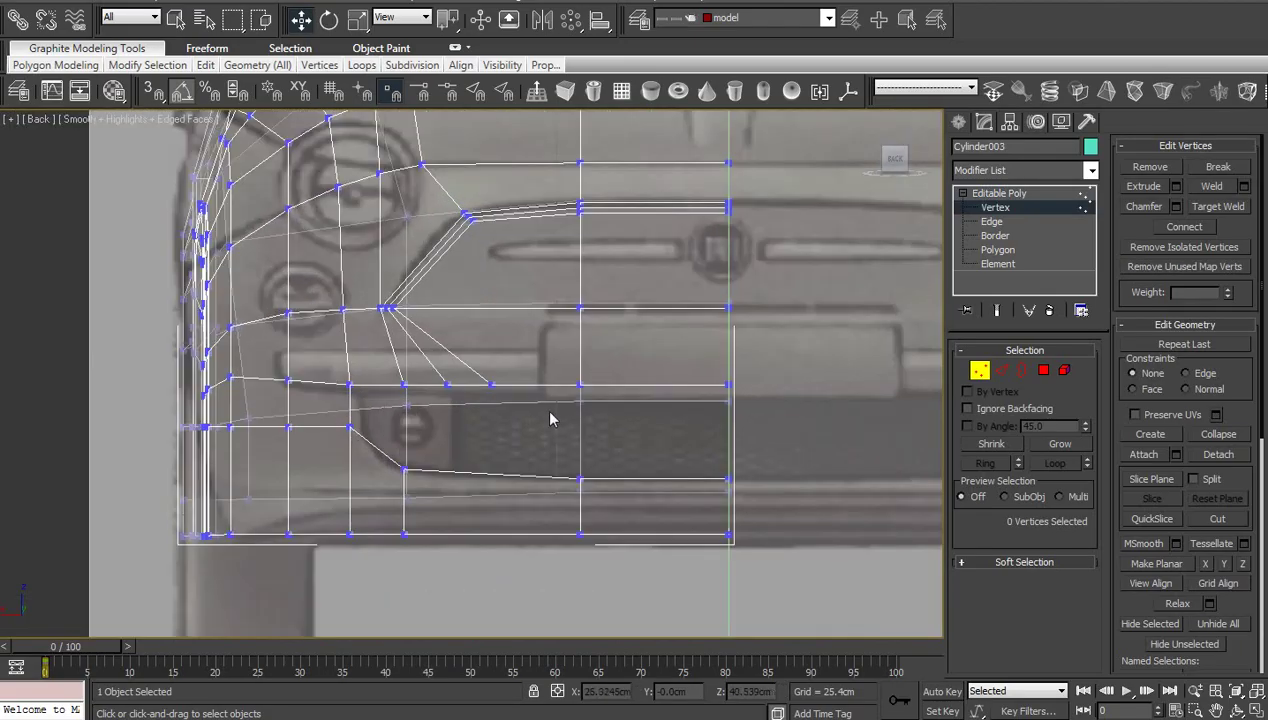
middle_click_drag(552, 416, 620, 505)
middle_click_drag(586, 416, 616, 514)
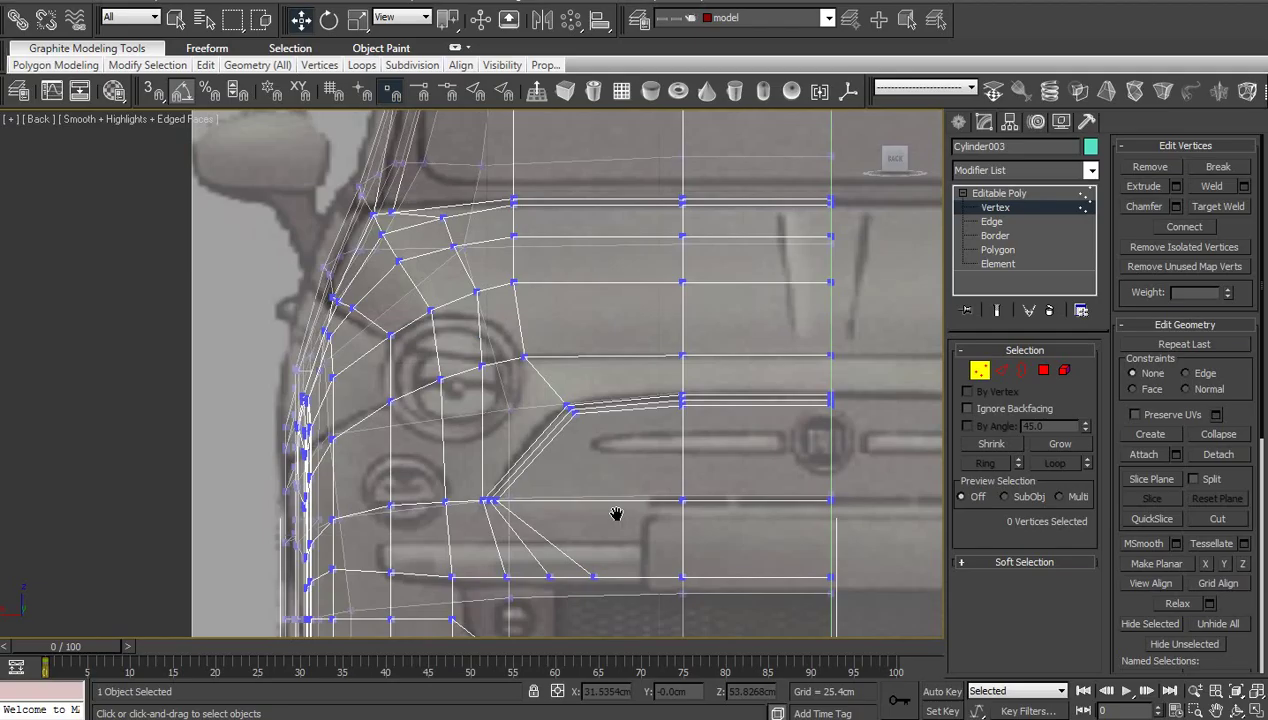
middle_click_drag(597, 368, 578, 431)
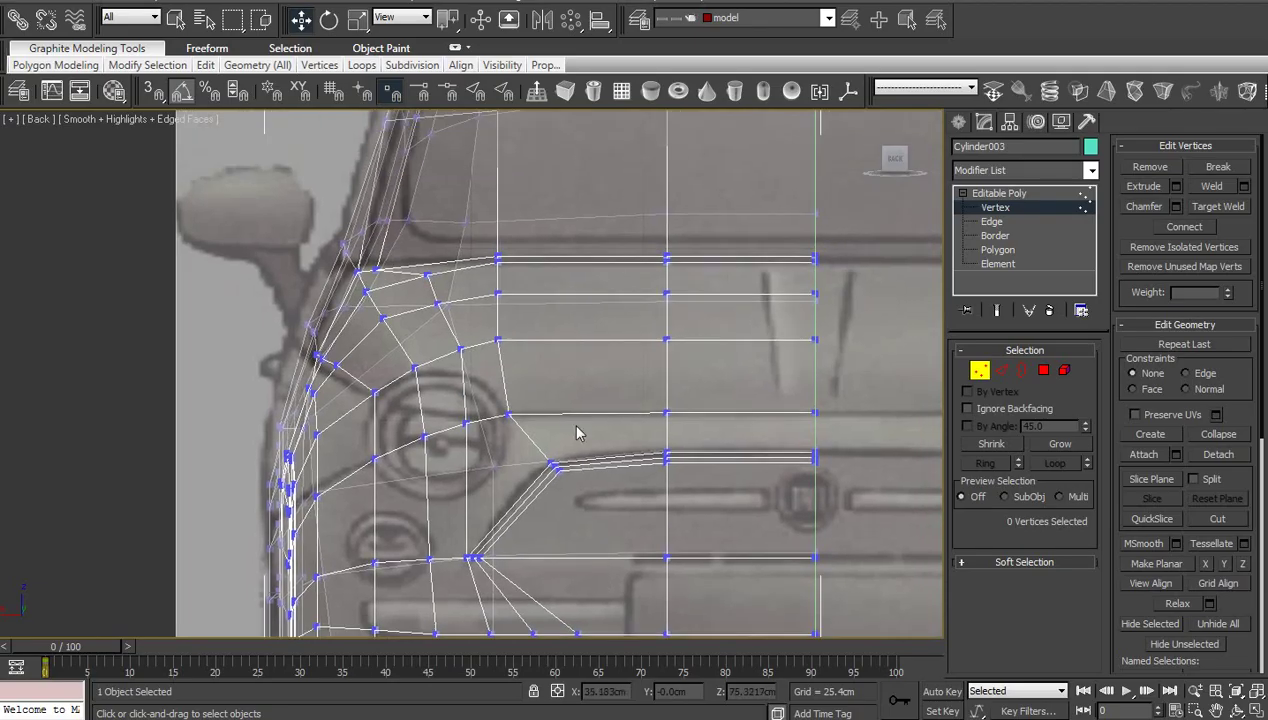
left_click(506, 415)
left_click_drag(548, 413, 575, 413)
left_click(499, 340)
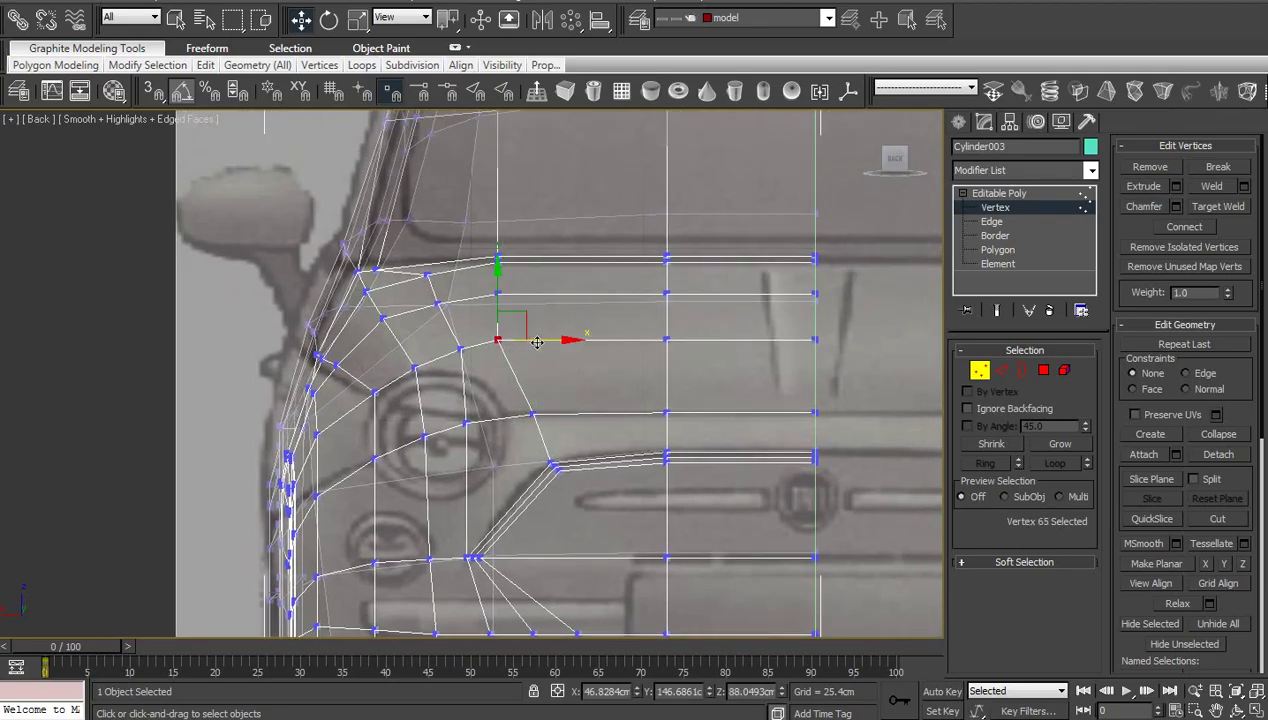
left_click_drag(538, 340, 424, 350)
Reposition the two vertices above the upper headlight so the edges follow its round outline
left_click(467, 374)
left_click(460, 348)
left_click(489, 383)
left_click(416, 366)
left_click(462, 400)
Move the vertex at the headlight's outer upper rim onto the bonnet seam of the blueprint
scroll(490, 416, "up", 2)
middle_click_drag(490, 416, 526, 378)
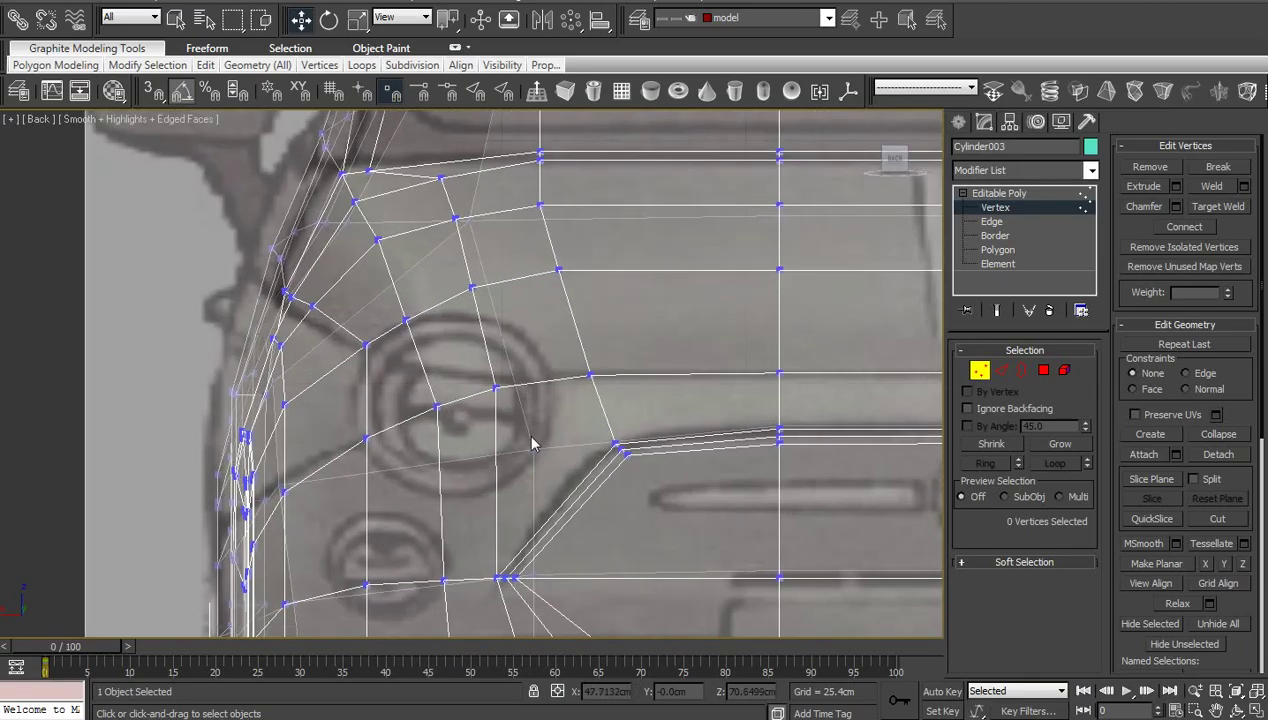
left_click(367, 345)
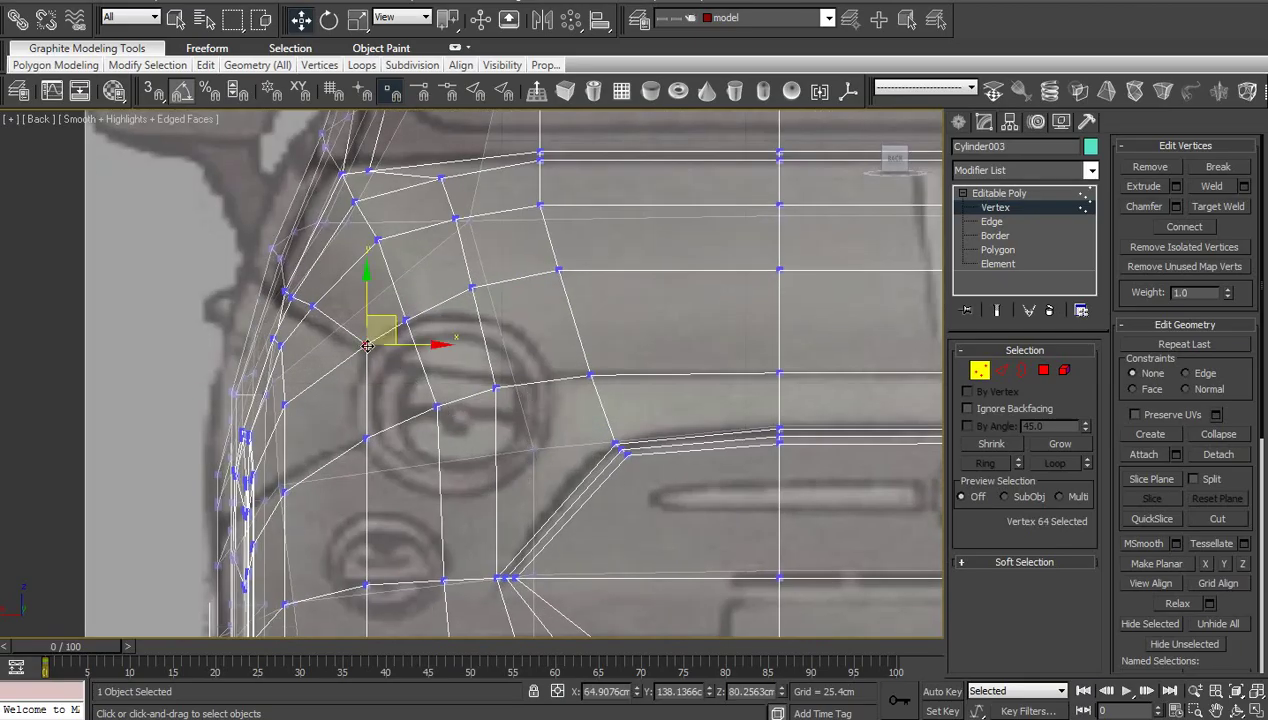
left_click_drag(395, 320, 387, 326)
left_click(395, 371)
Move the two vertices between the headlight and the fender edge down onto the blueprint's bonnet seam line
scroll(388, 364, "up", 5)
middle_click_drag(386, 362, 364, 419)
left_click(167, 273)
left_click_drag(192, 250, 190, 283)
middle_click_drag(199, 320, 459, 391)
scroll(416, 368, "up", 2)
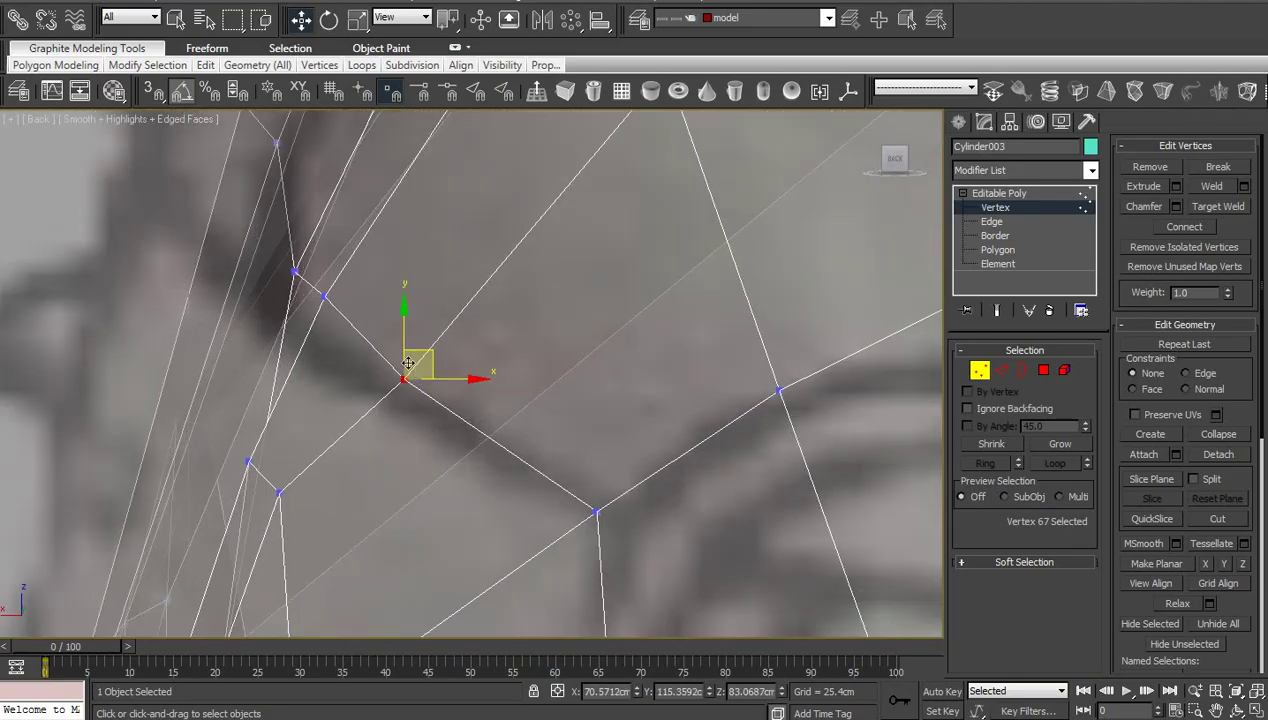
left_click(325, 294)
left_click_drag(353, 275, 359, 302)
scroll(405, 343, "down", 3)
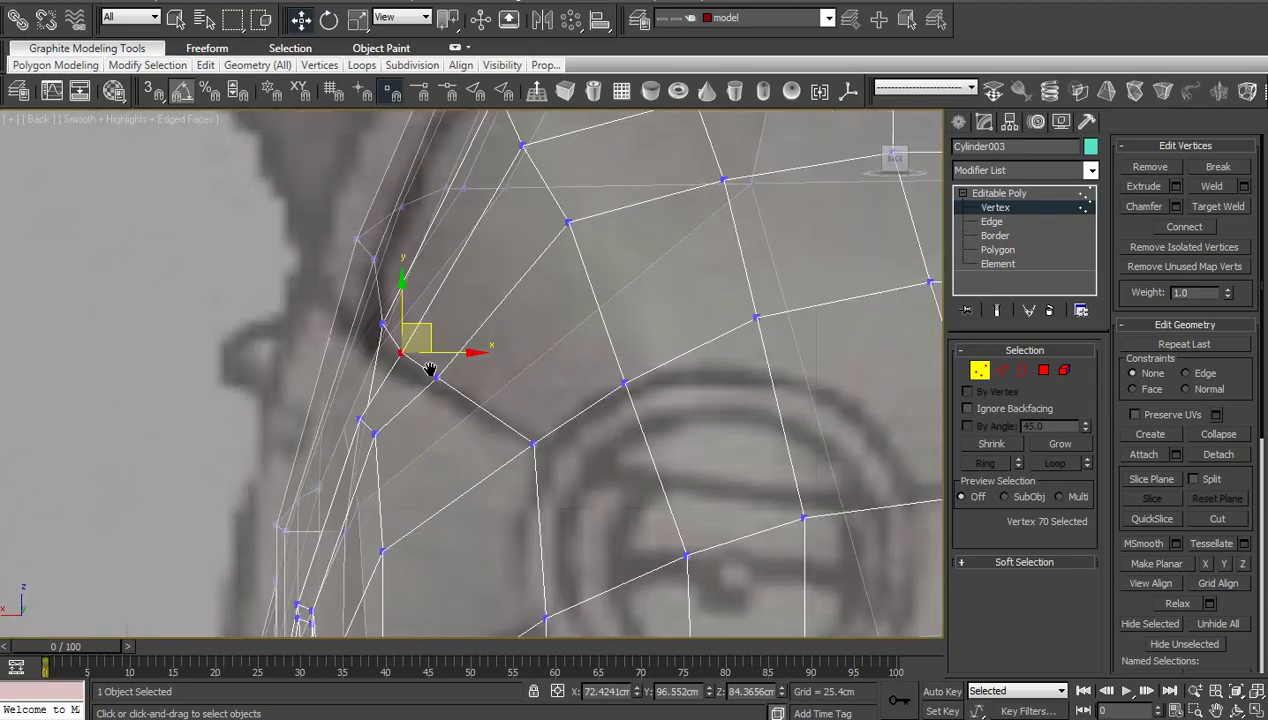
Examine the mesh around the headlights, grille and lower bumper against the front blueprint
middle_click_drag(430, 368, 425, 423)
scroll(519, 470, "down", 2)
middle_click_drag(519, 470, 364, 330)
scroll(390, 380, "down", 2)
middle_click_drag(443, 452, 383, 306)
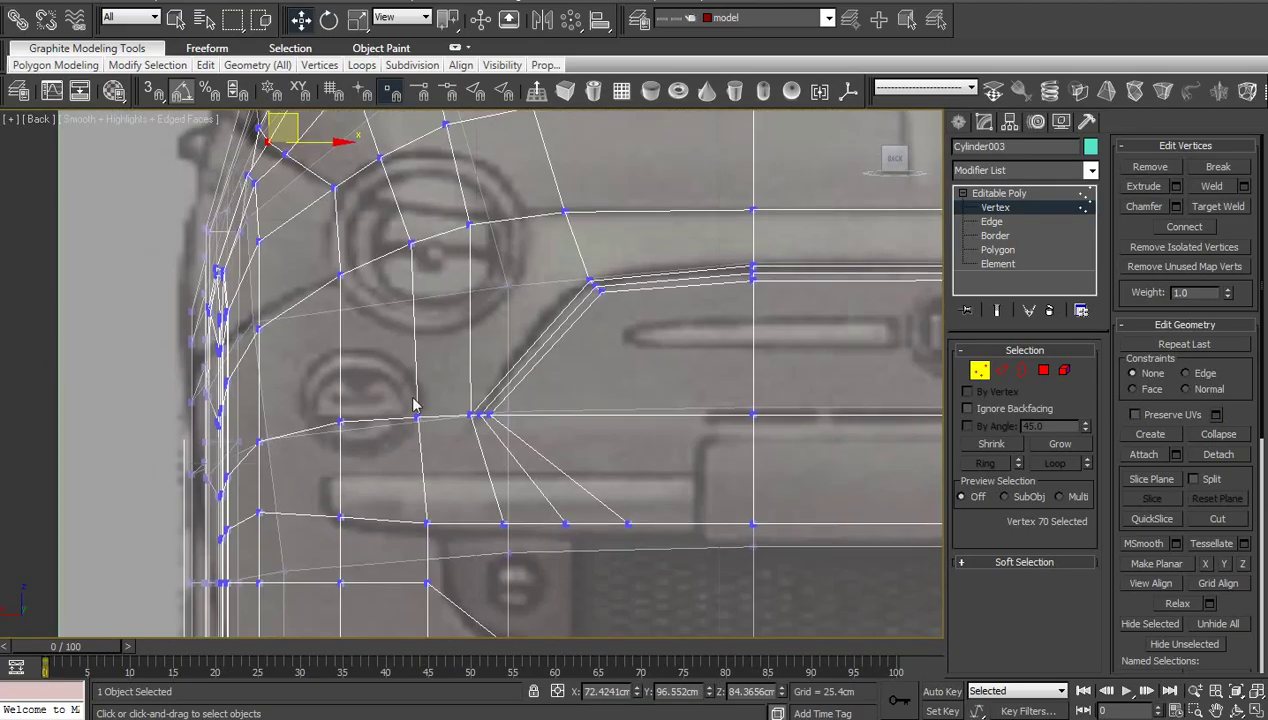
middle_click_drag(412, 400, 427, 287)
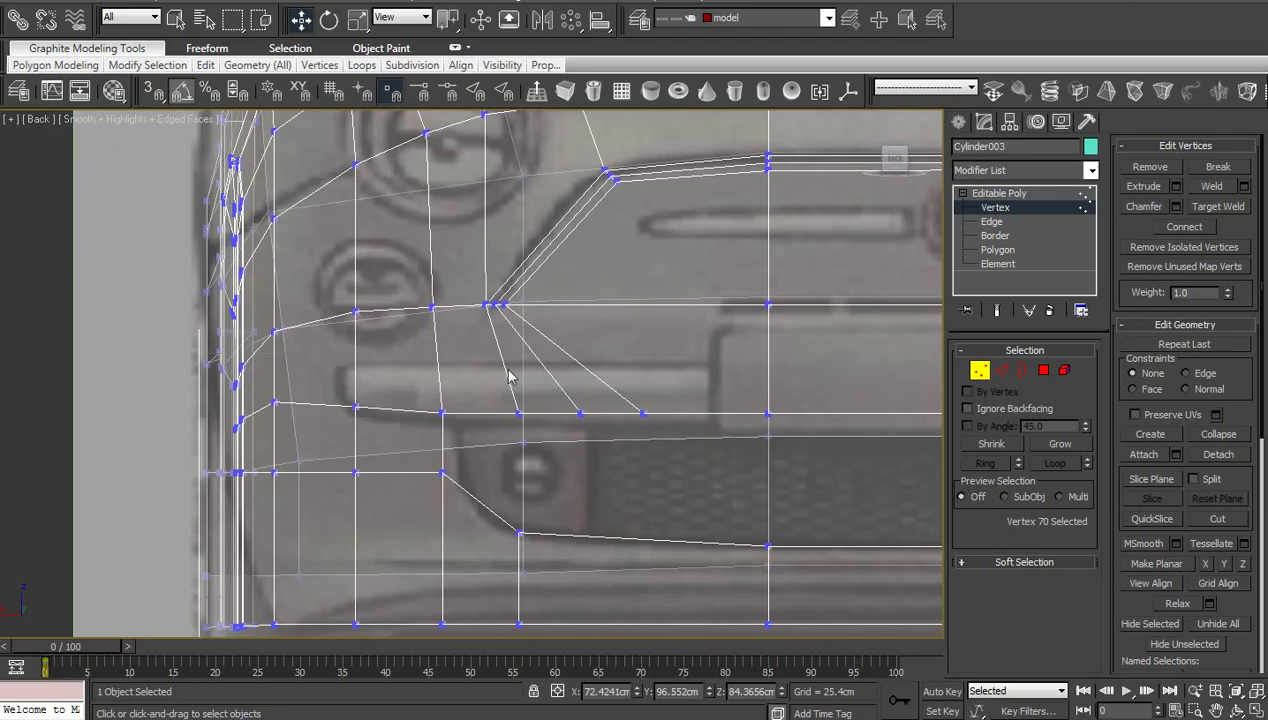
middle_click_drag(532, 425, 451, 383)
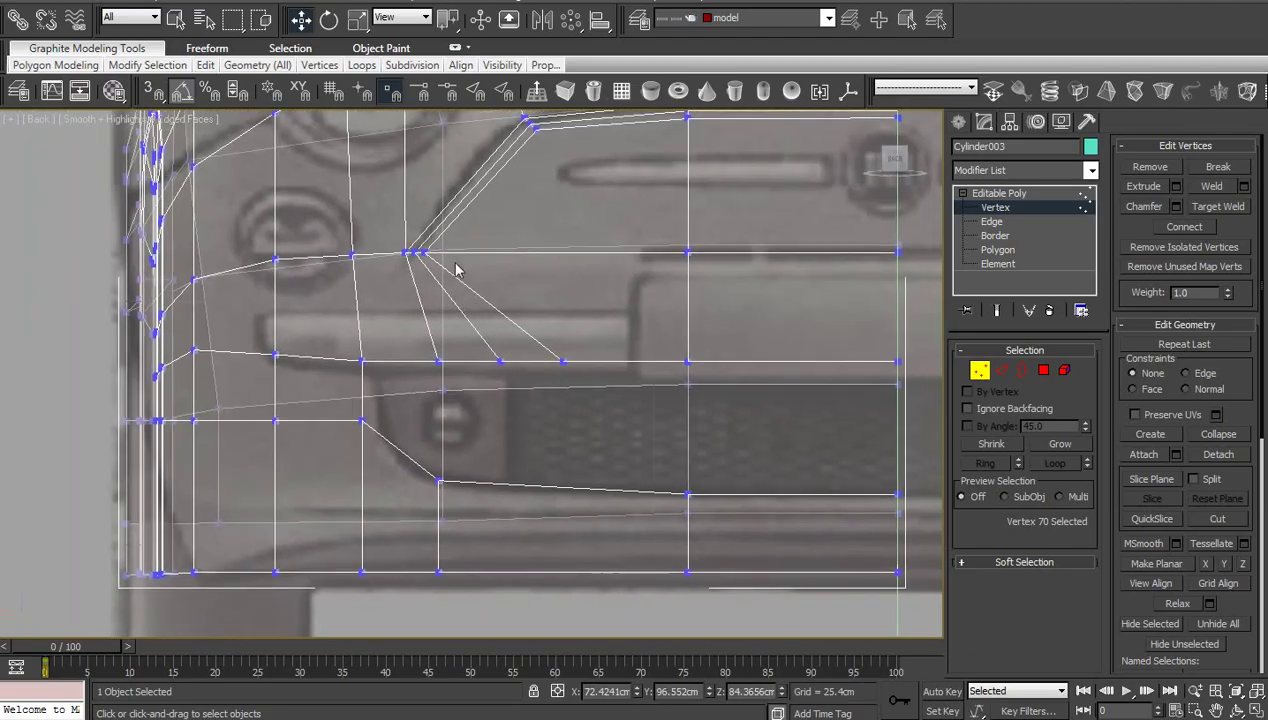
middle_click_drag(458, 269, 453, 416)
middle_click_drag(534, 388, 385, 441)
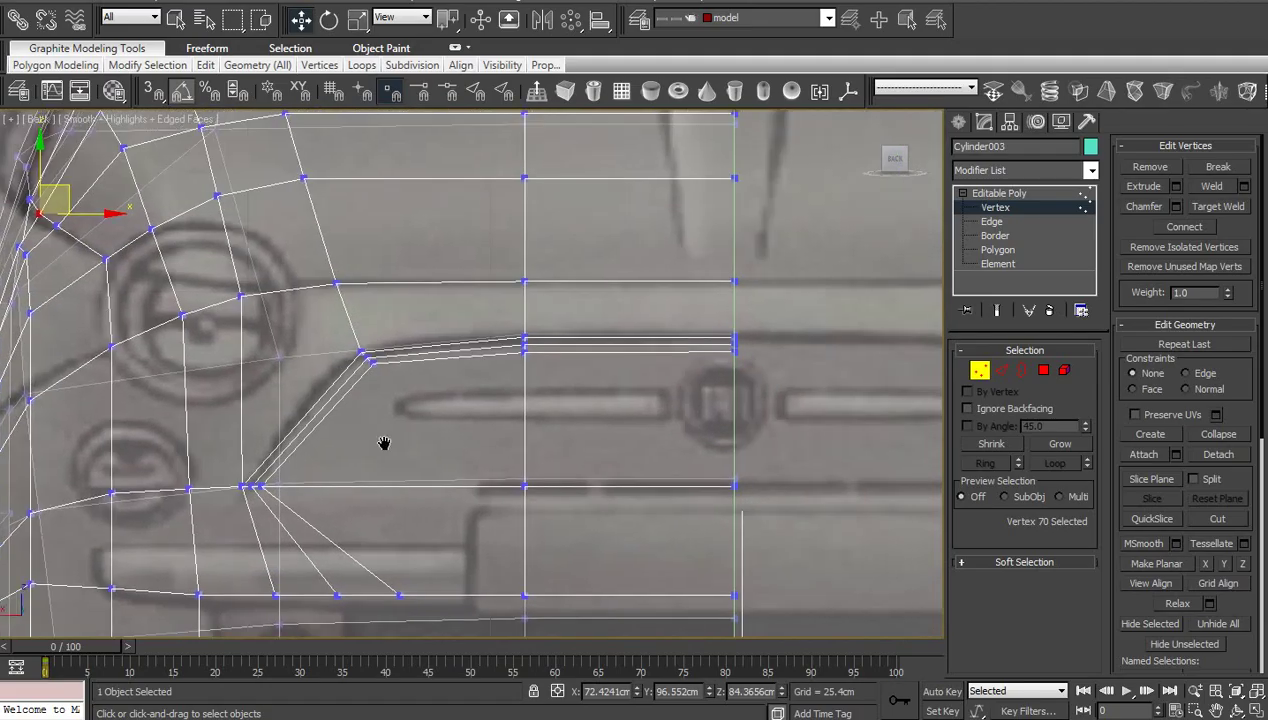
middle_click_drag(425, 368, 617, 405)
Leave vertex mode and draw a circle spline with a radius of about 10.3 cm around the upper headlight
left_click(1015, 193)
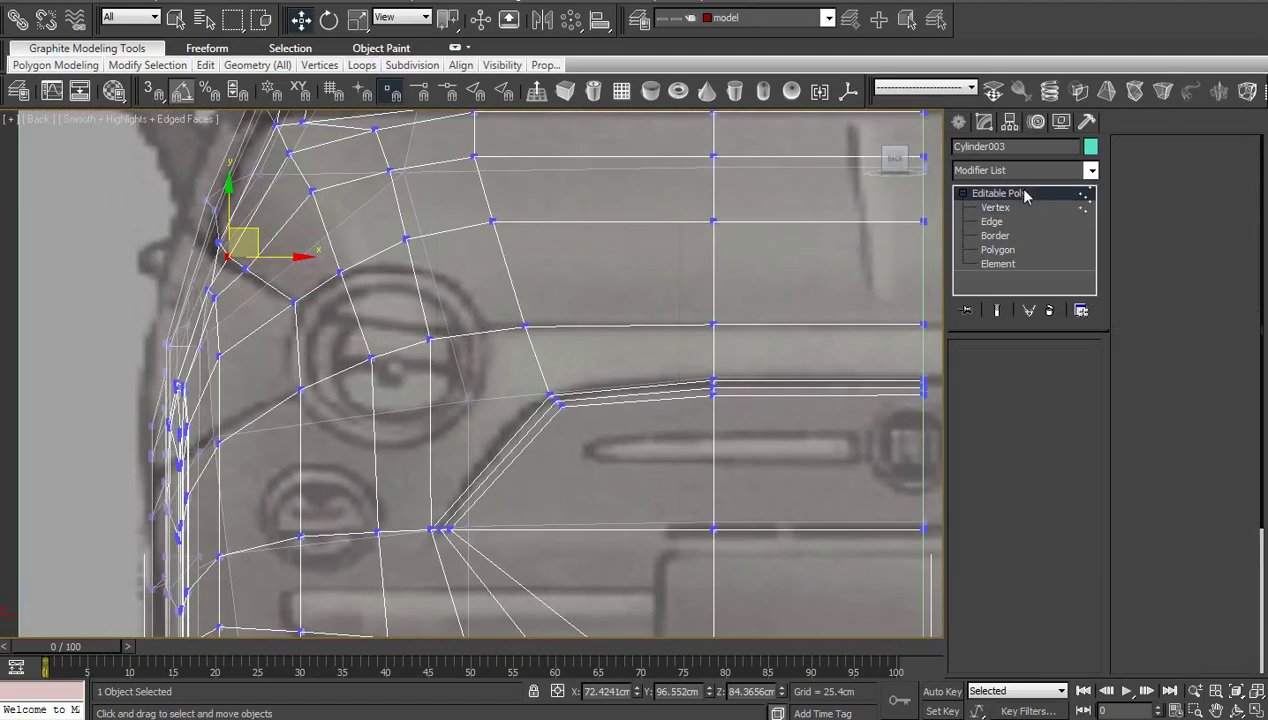
left_click(958, 121)
left_click(986, 151)
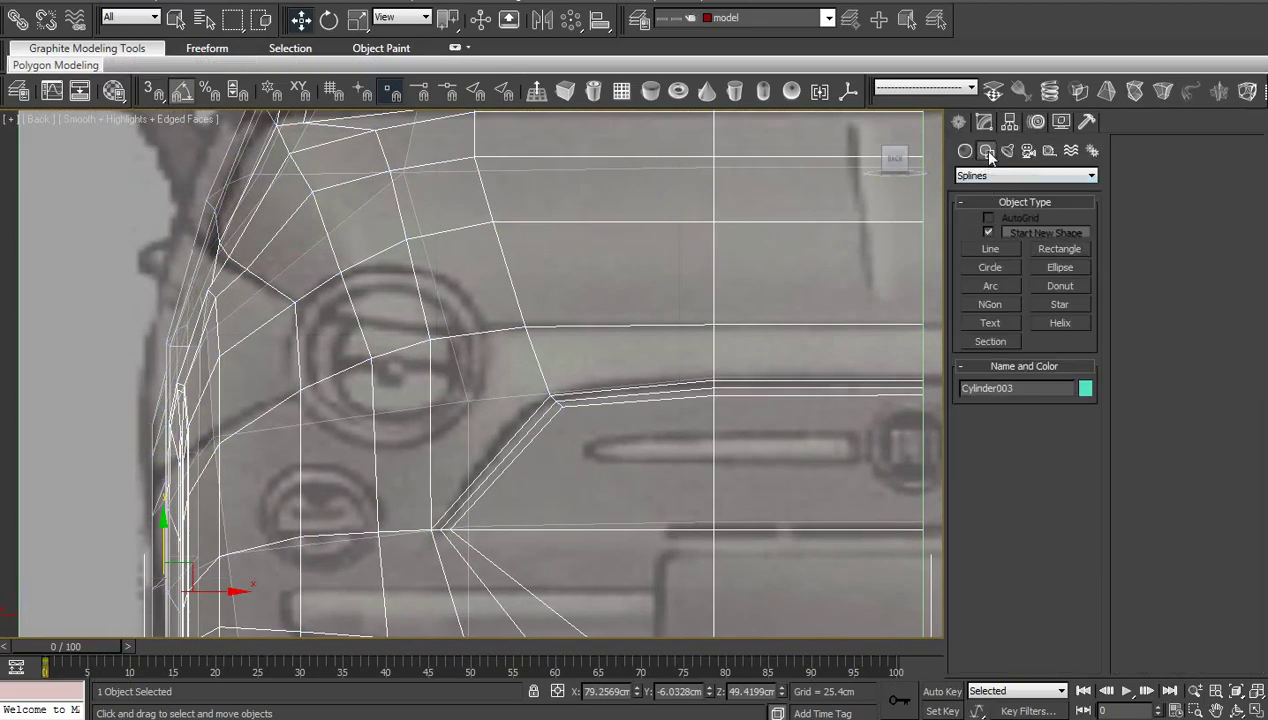
left_click(990, 268)
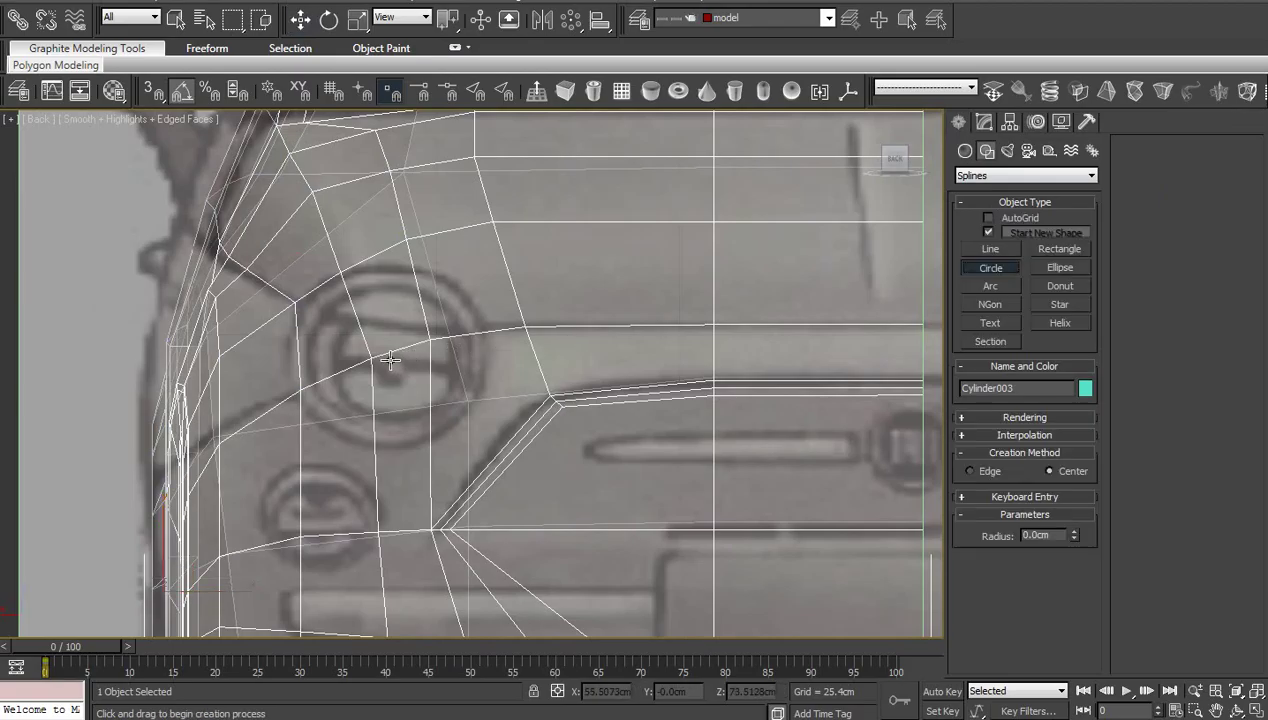
left_click_drag(388, 357, 483, 334)
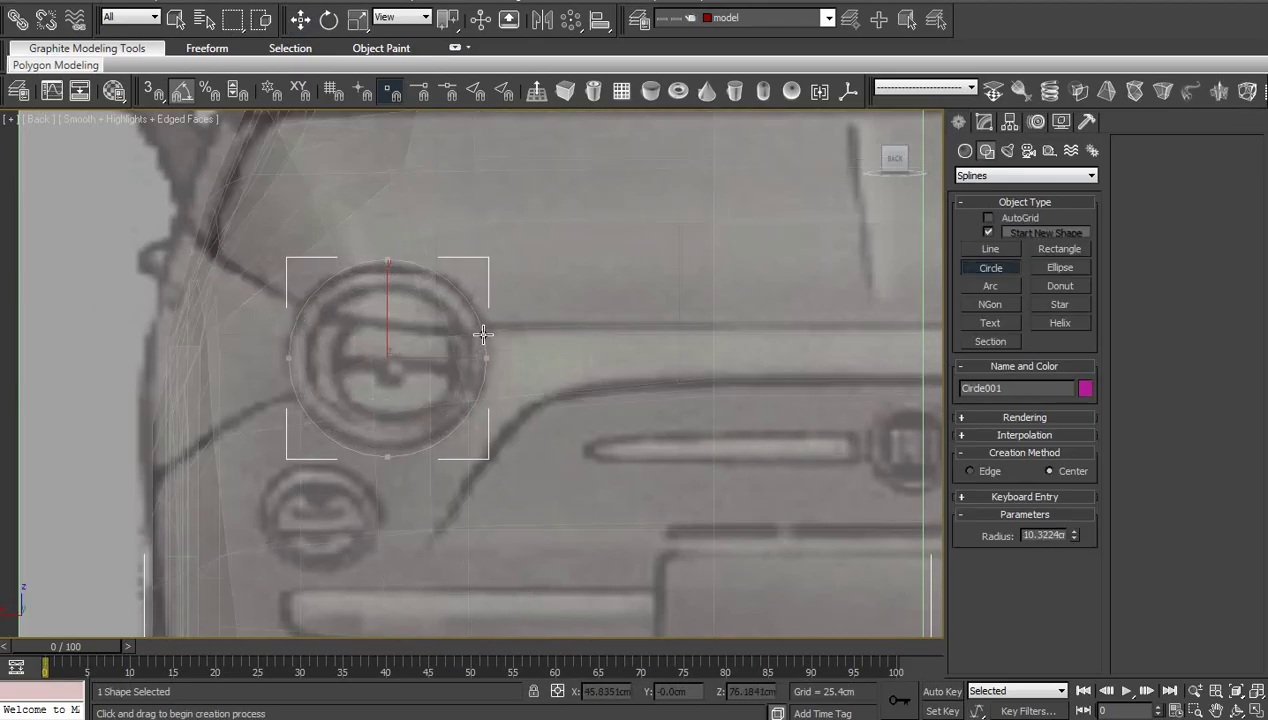
Orbit to an angled view and move the circle along its Y axis toward the front of the car
key("w")
left_click(1237, 711)
left_click_drag(470, 440, 560, 473)
scroll(560, 473, "down", 4)
middle_click_drag(560, 473, 452, 398)
right_click(447, 391)
left_click_drag(340, 300, 620, 370)
Set the headlight circle's interpolation steps to 1
left_click(983, 122)
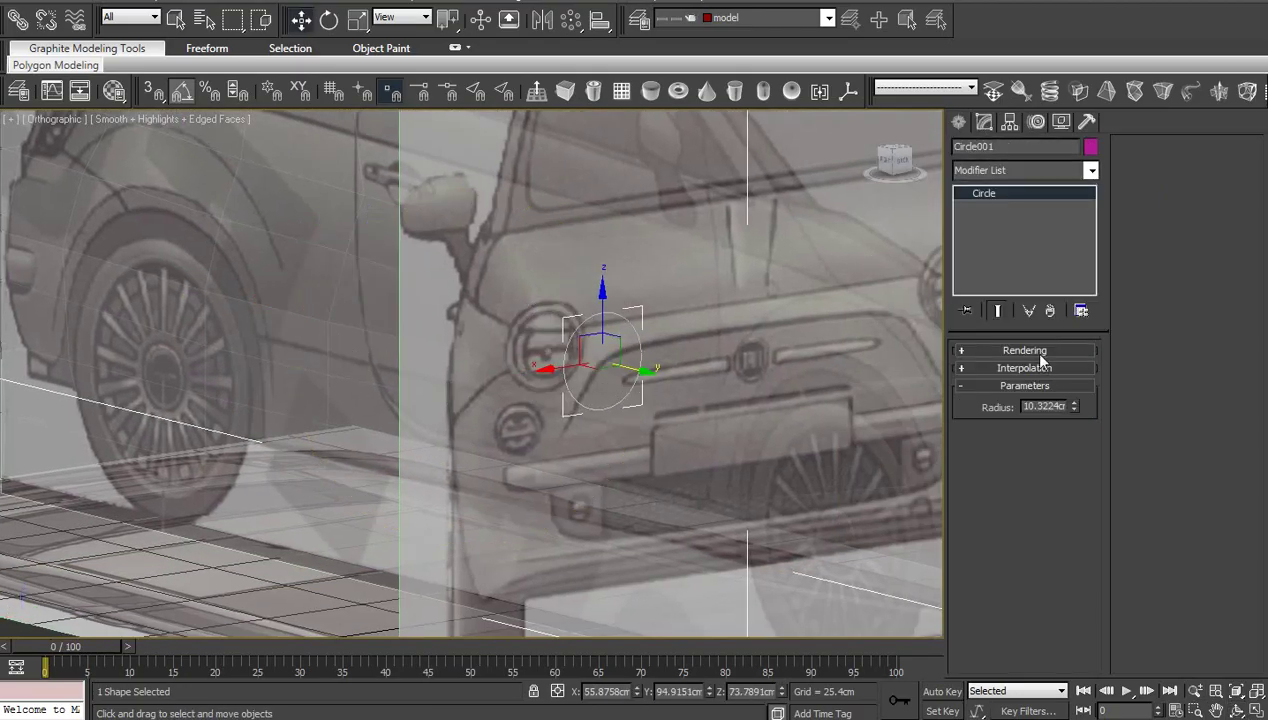
left_click(1038, 352)
left_click(1038, 352)
left_click(1041, 368)
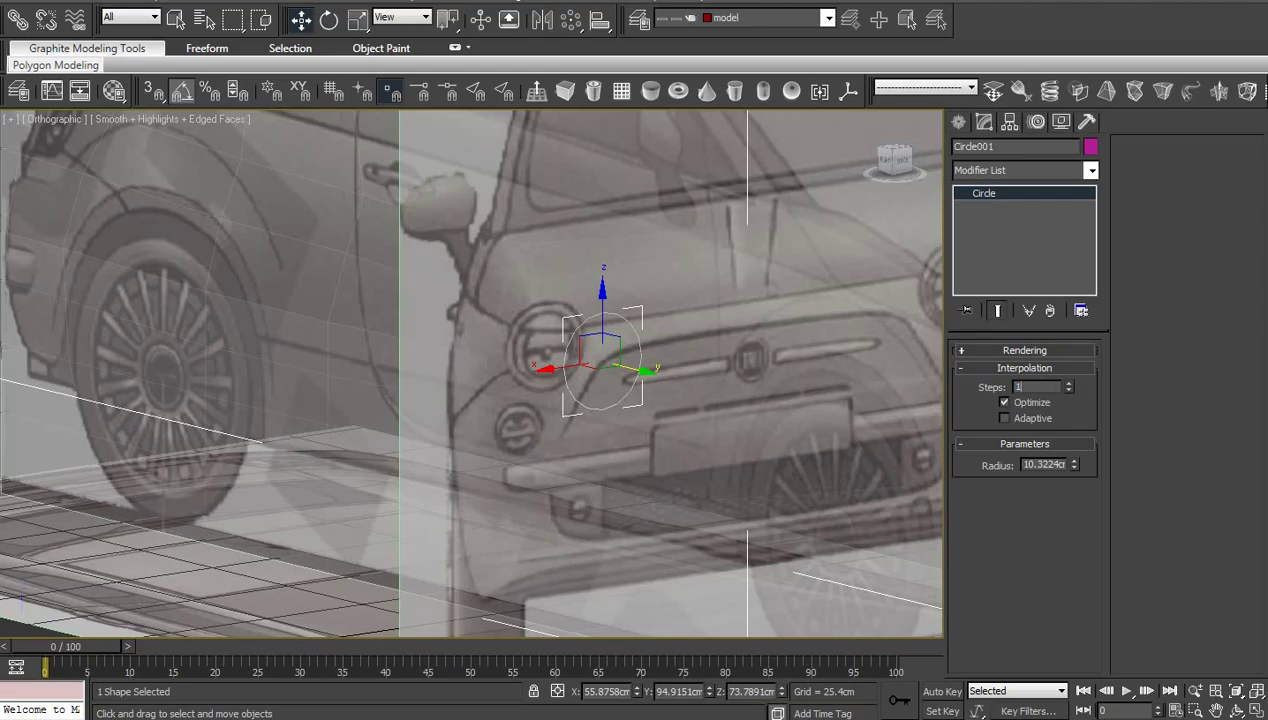
key("Return")
Move the circle along its Y axis until it sits clear in front of the car's nose
right_click(818, 356)
left_click(818, 357)
left_click(664, 305)
middle_click_drag(664, 305, 529, 260)
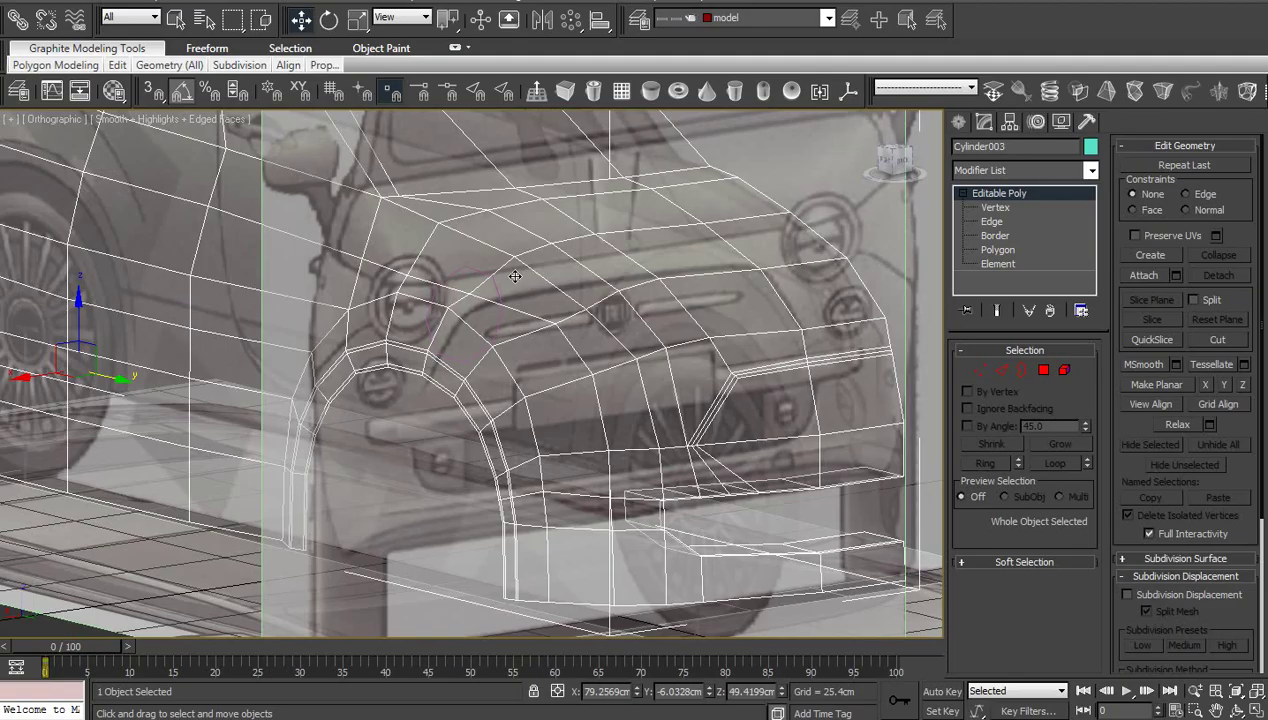
left_click(465, 269)
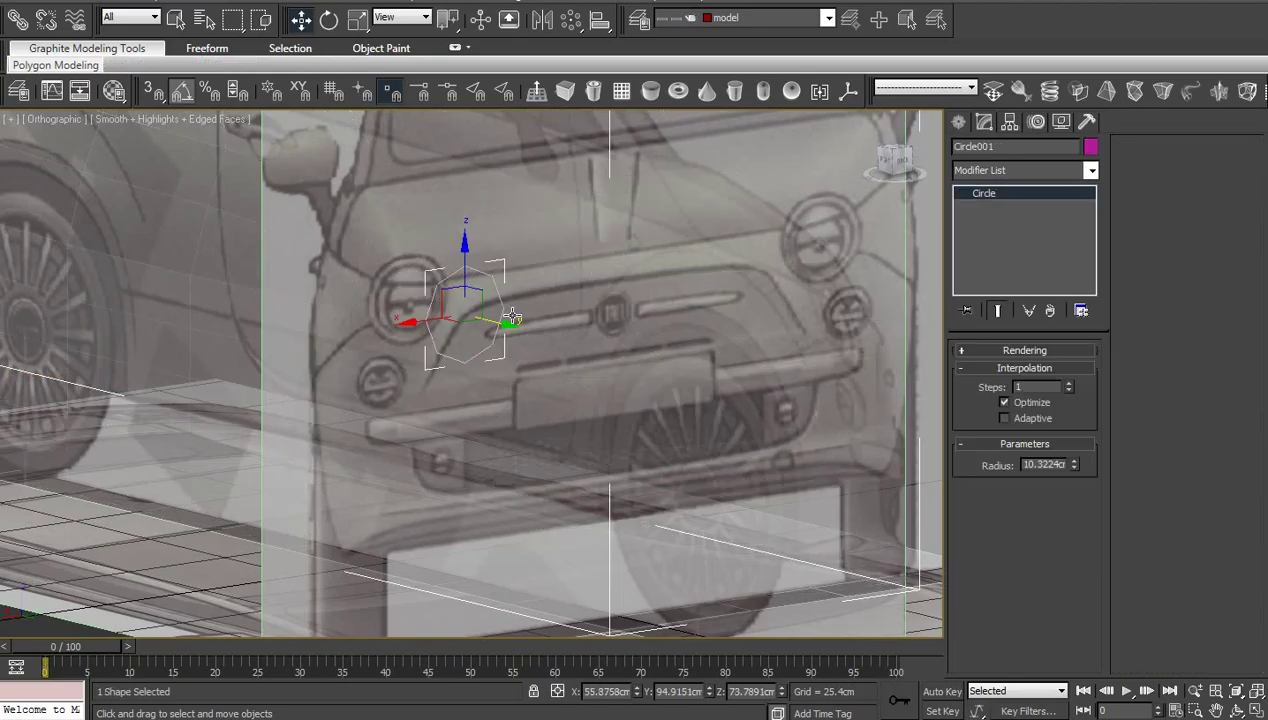
left_click_drag(497, 321, 872, 405)
Check the circle's alignment with the blueprint headlight in the Back view, then from an angled view, with the body mesh selected
left_click(651, 399)
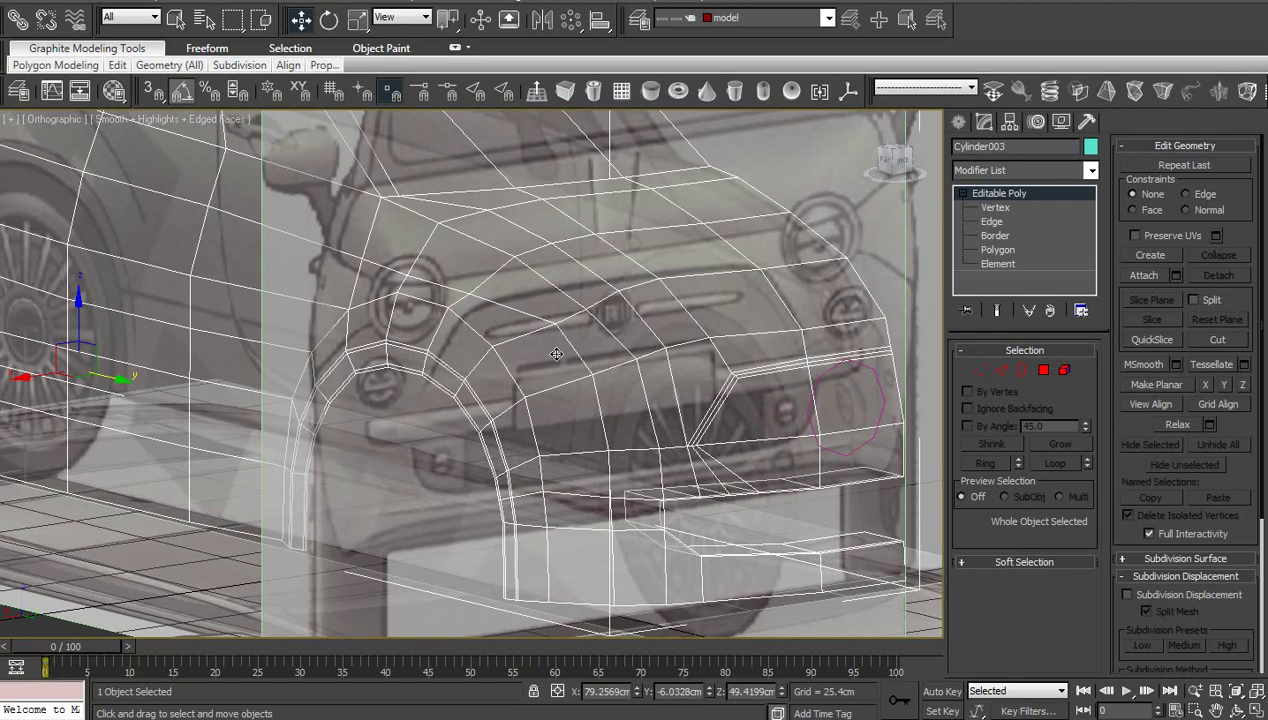
middle_click_drag(651, 399, 480, 389)
key("f")
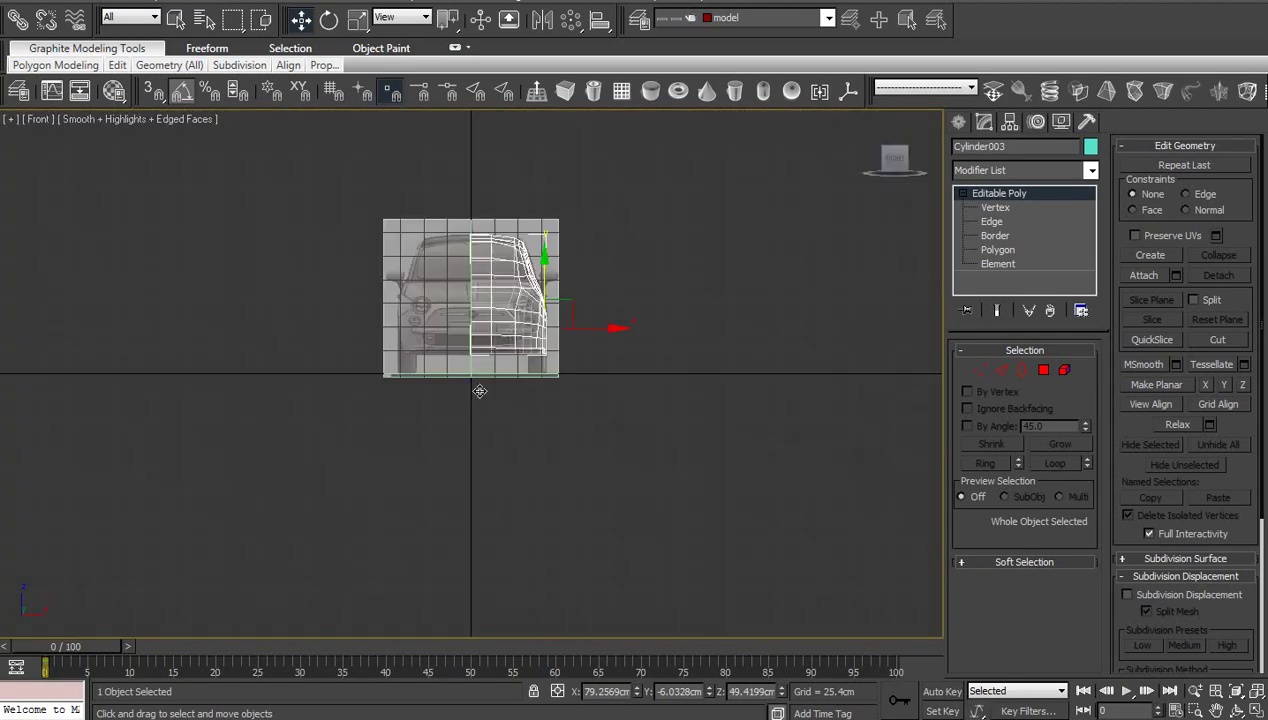
scroll(480, 390, "up", 5)
key("v")
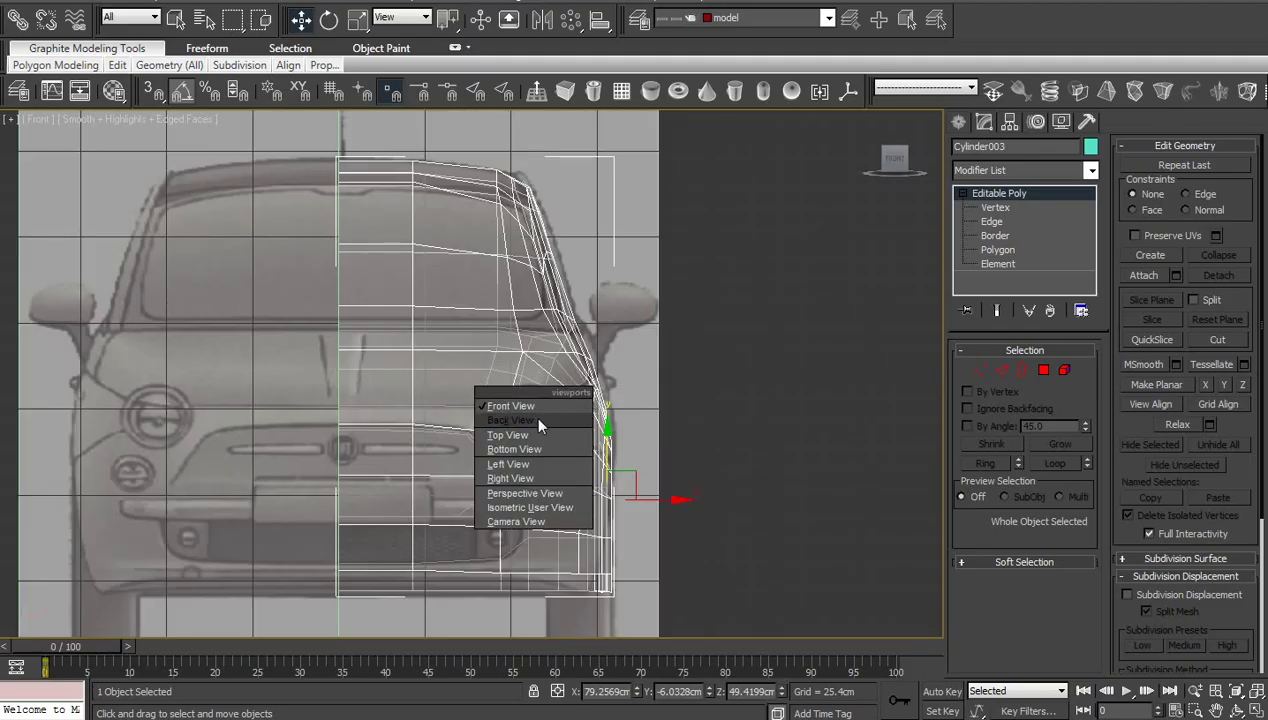
left_click(535, 415)
left_click(1237, 711)
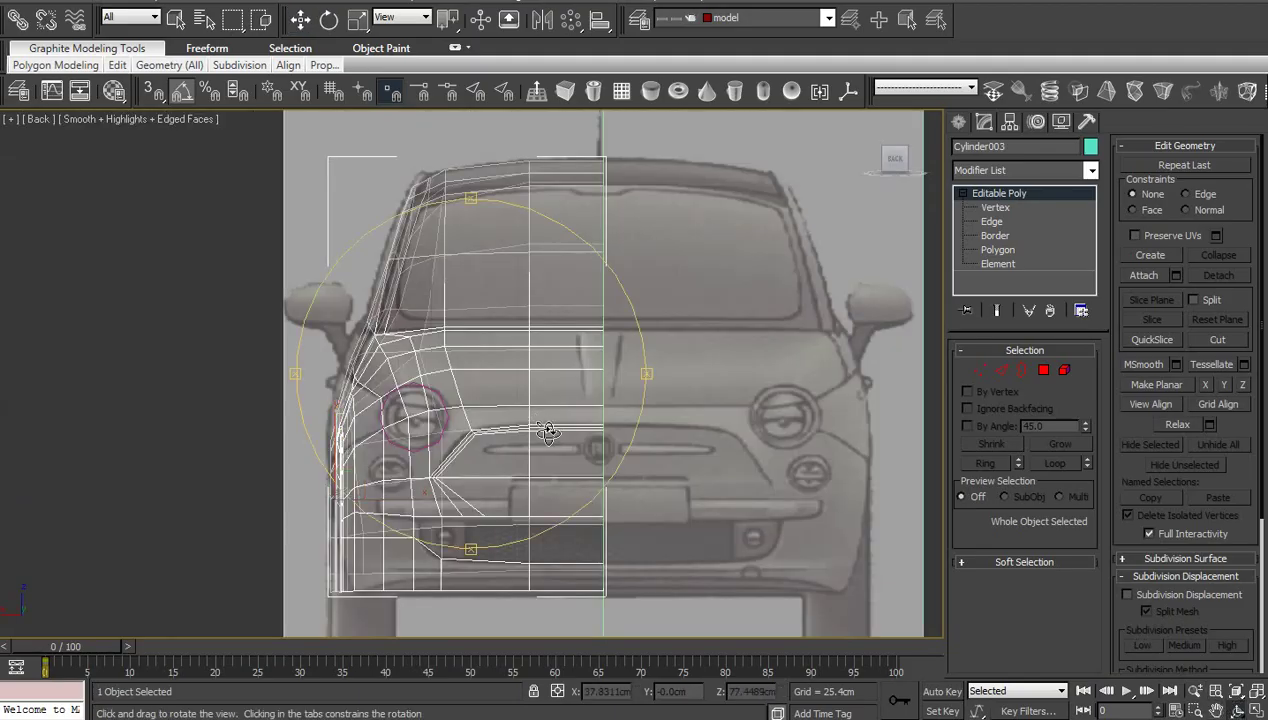
left_click_drag(456, 398, 345, 338)
middle_click_drag(345, 338, 218, 322)
key("w")
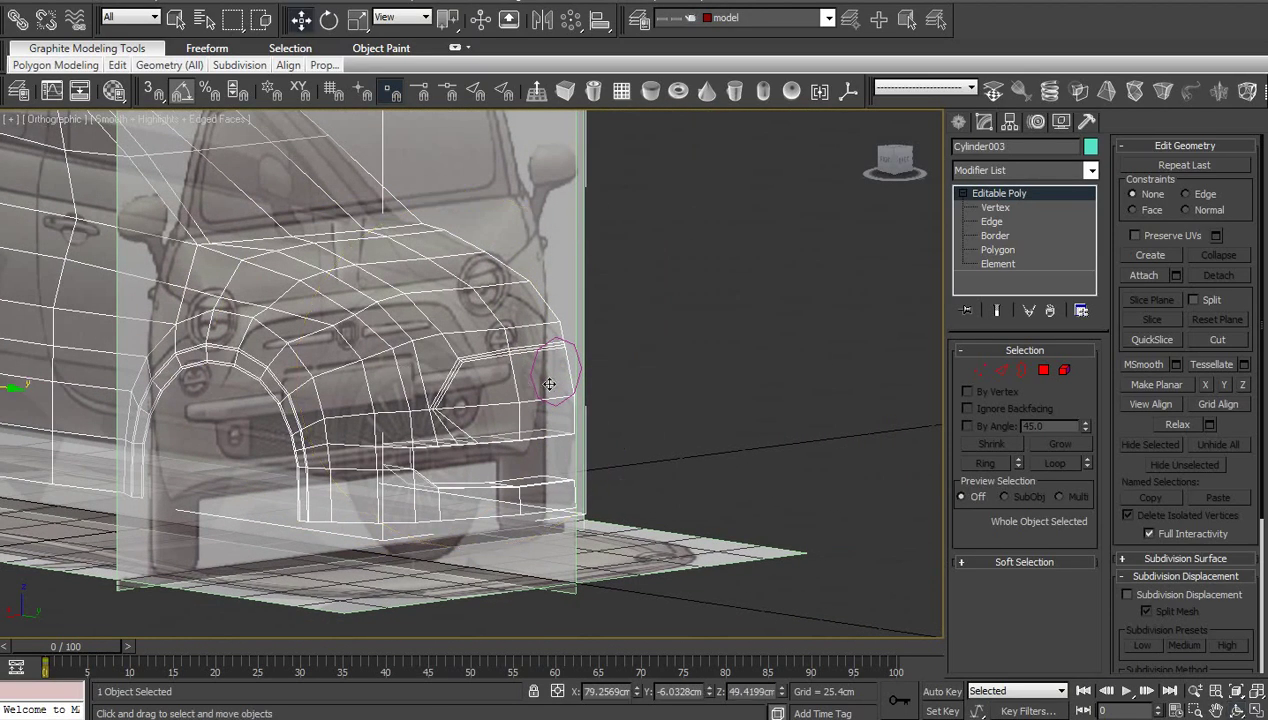
Apply ShapeMerge to the car body, picking the headlight circle as the shape to imprint on the front
left_click(606, 364)
scroll(481, 324, "up", 2)
left_click(480, 322)
left_click(480, 322)
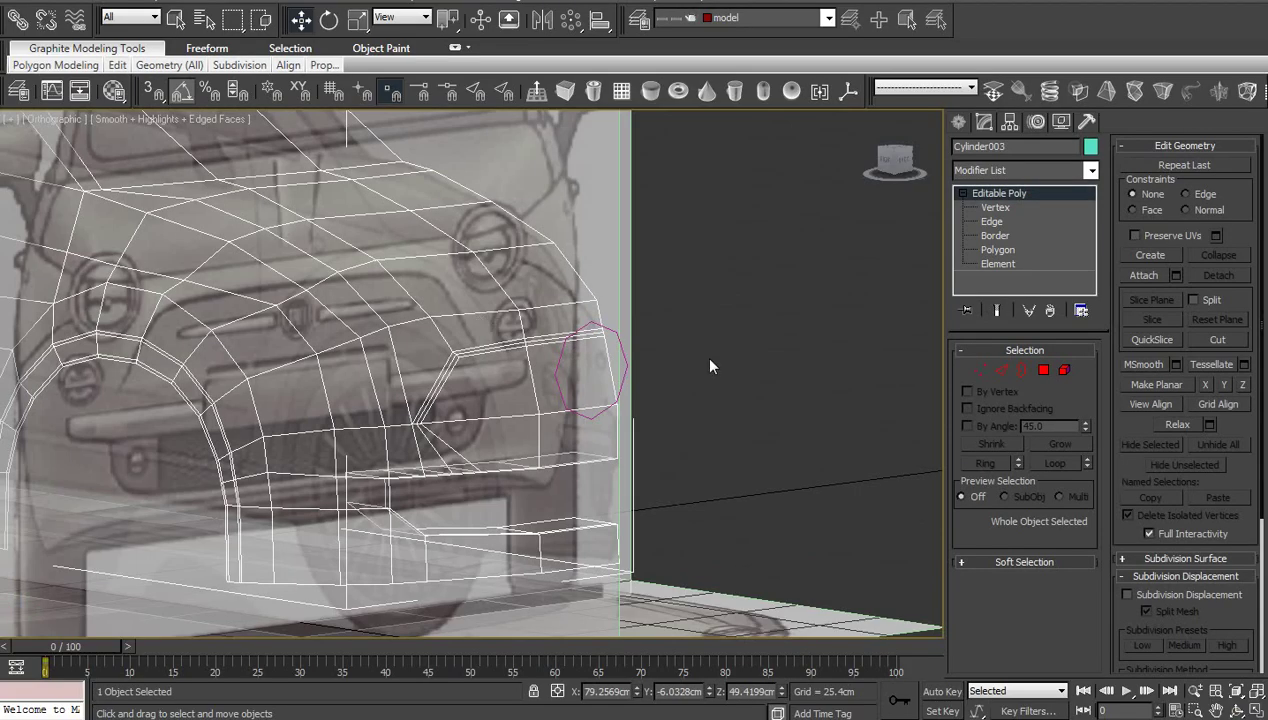
left_click(1079, 91)
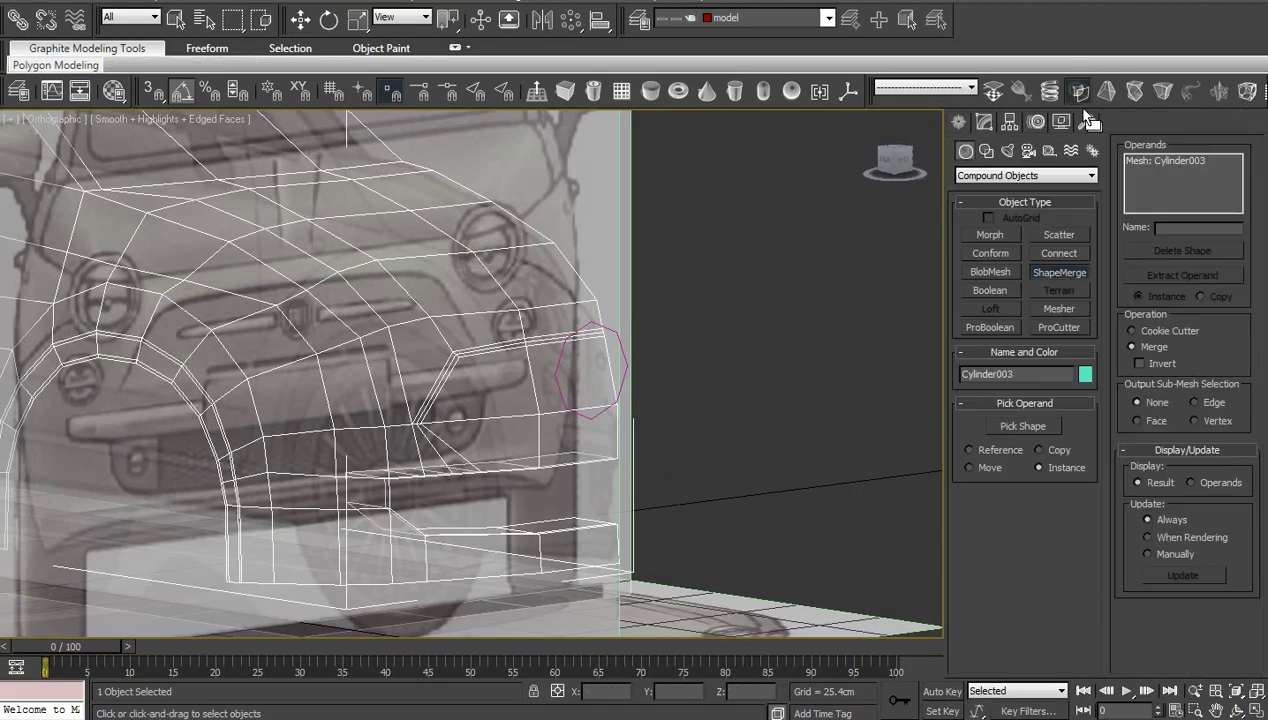
left_click(1040, 427)
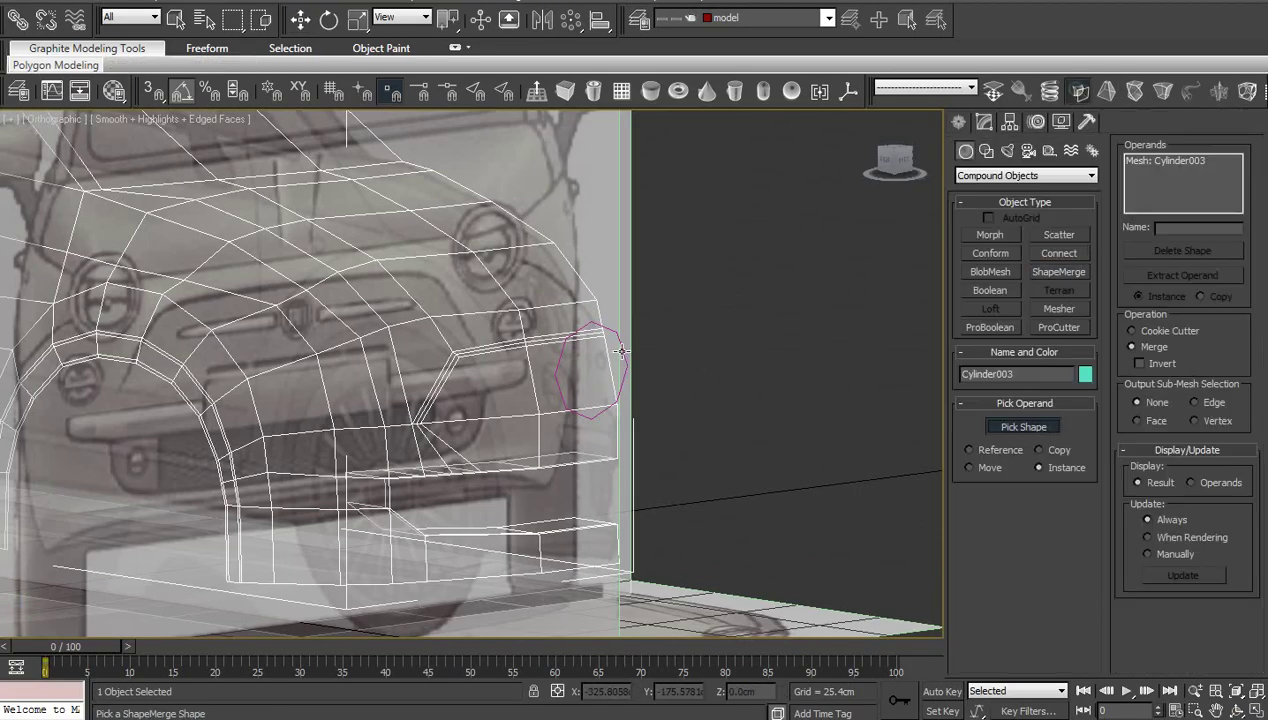
left_click(622, 351)
right_click(617, 349)
key("w")
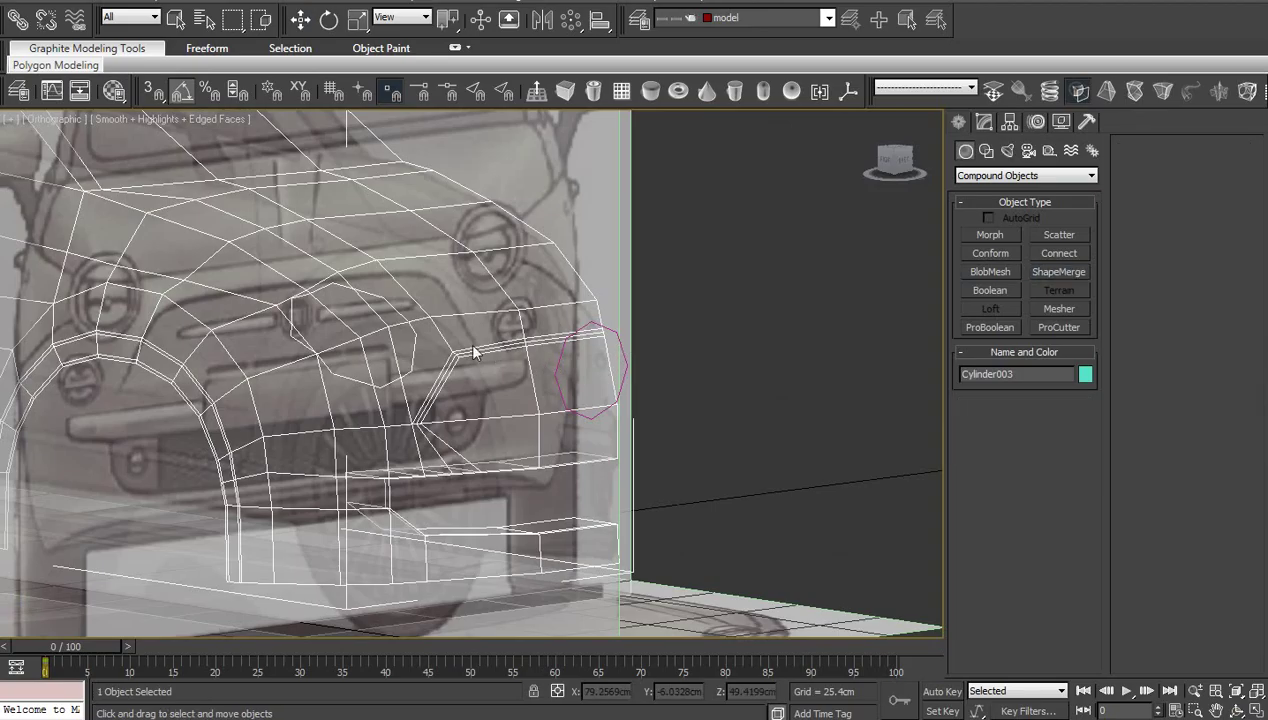
Convert the merged body back to an Editable Poly
right_click(471, 347)
mouse_move(627, 502)
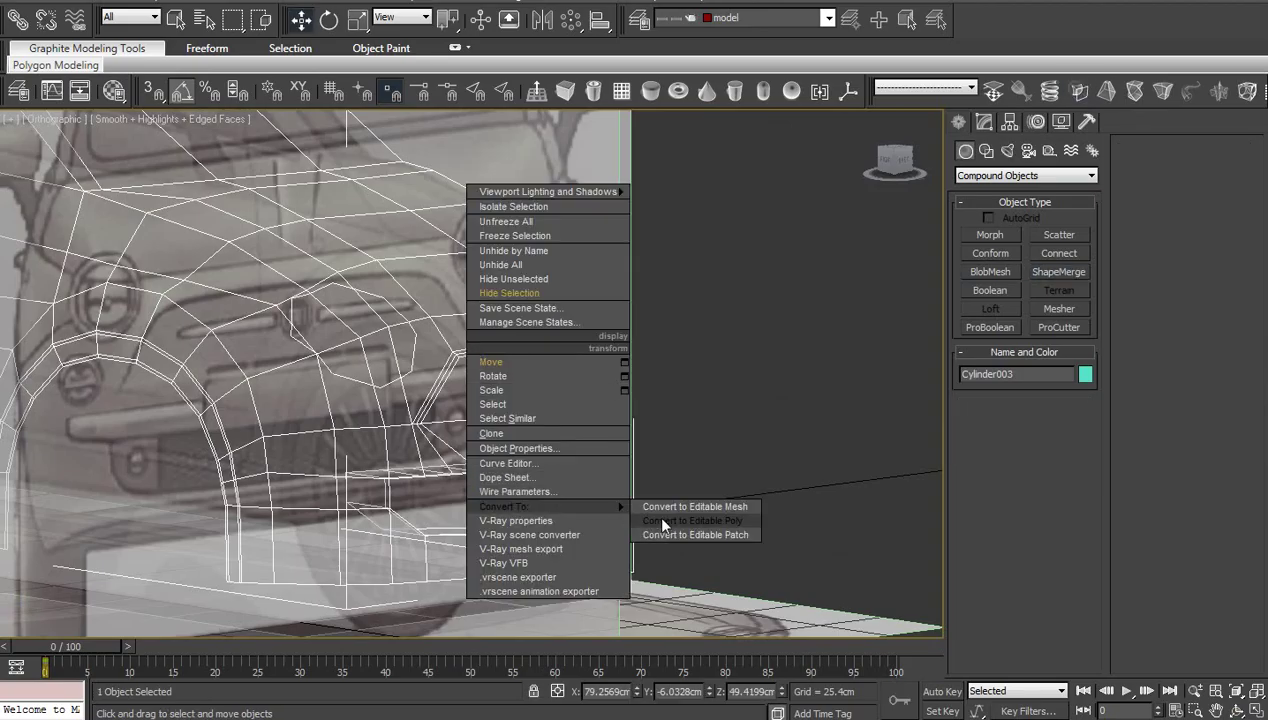
left_click(660, 520)
In vertex mode, target-weld the two extra vertices beside the lowest point of the headlight outline onto its corner vertex
scroll(509, 388, "up", 3)
middle_click_drag(500, 350, 510, 400)
scroll(510, 400, "up", 2)
scroll(468, 362, "up", 2)
middle_click_drag(468, 362, 598, 320)
key("1")
scroll(598, 320, "up", 2)
left_click(541, 422)
right_click(541, 422)
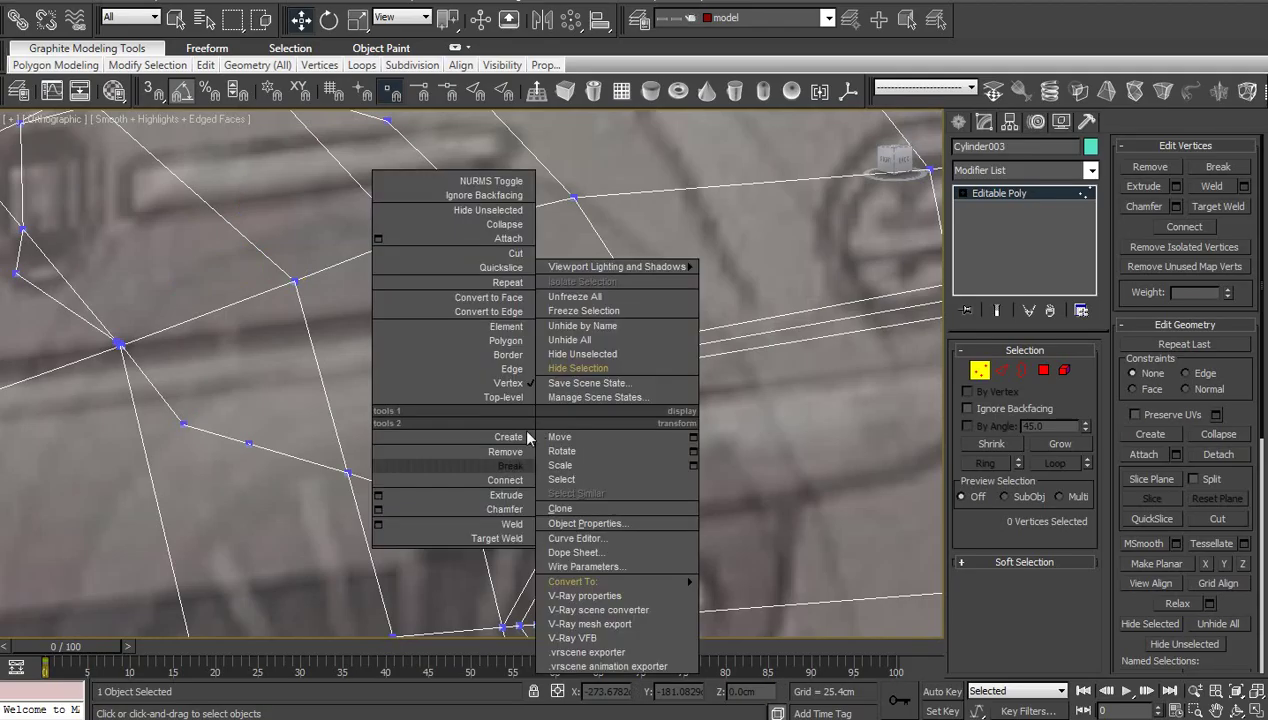
left_click(489, 537)
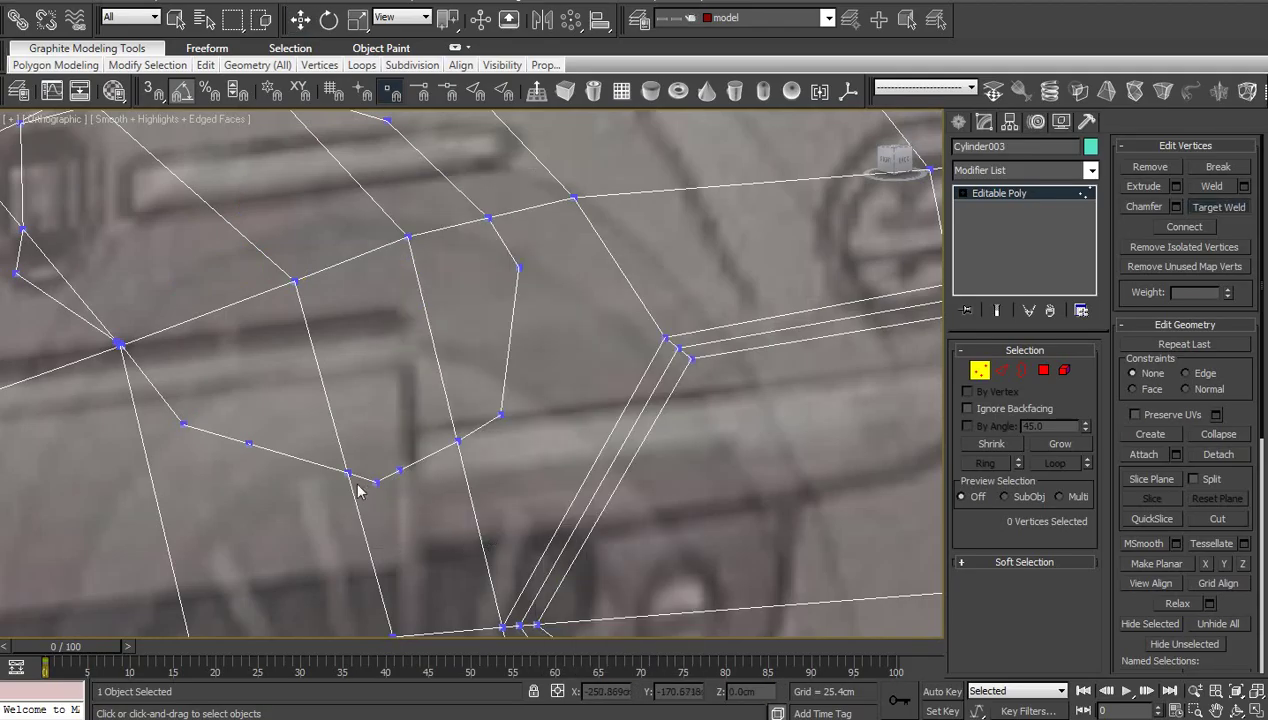
left_click(348, 472)
left_click(377, 483)
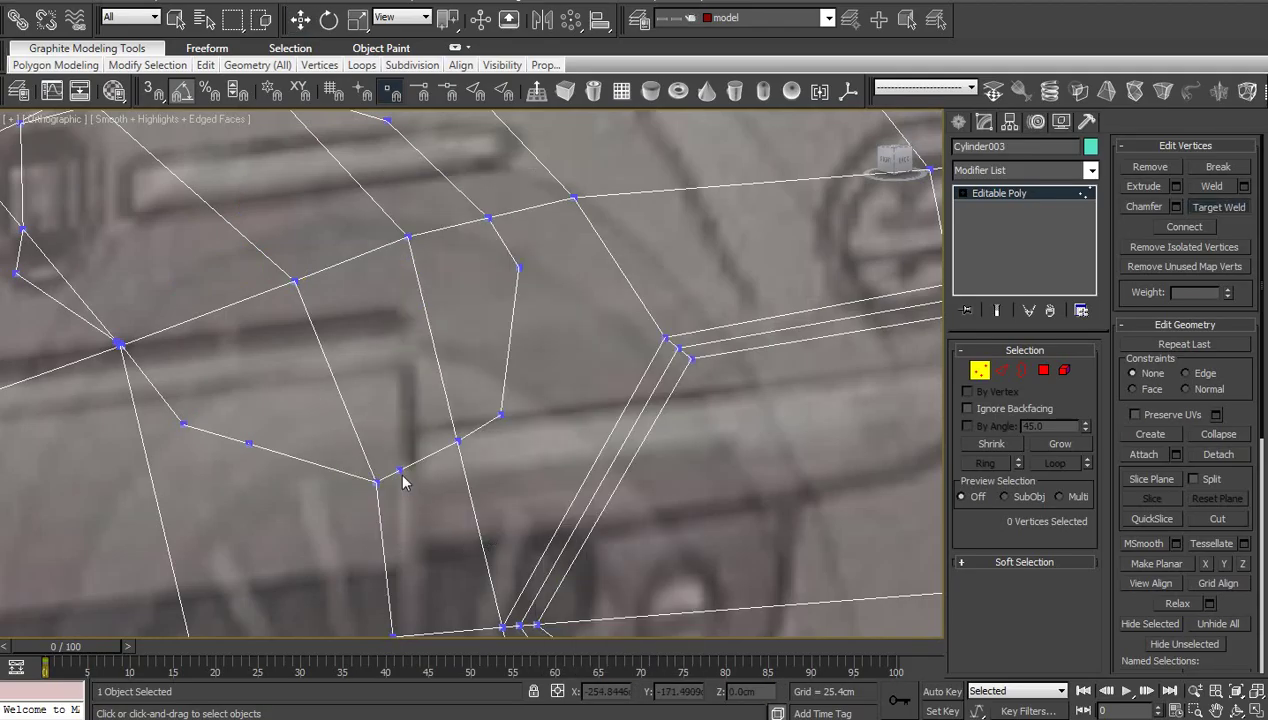
left_click(400, 470)
left_click(377, 481)
Target-weld the extra vertices along the lower outer and upper parts of the headlight outline onto their neighbouring vertices
middle_click_drag(430, 272, 589, 277)
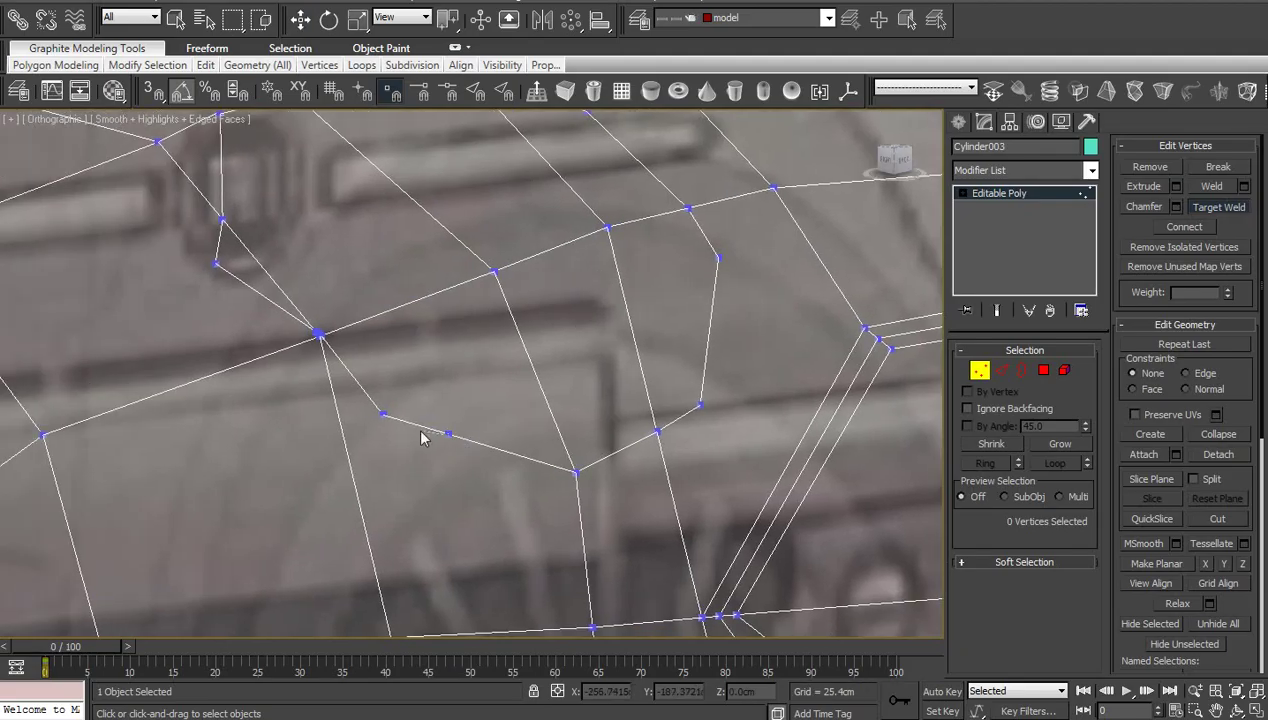
left_click(383, 414)
middle_click_drag(381, 349, 663, 476)
middle_click_drag(570, 302, 488, 484)
scroll(488, 484, "up", 3)
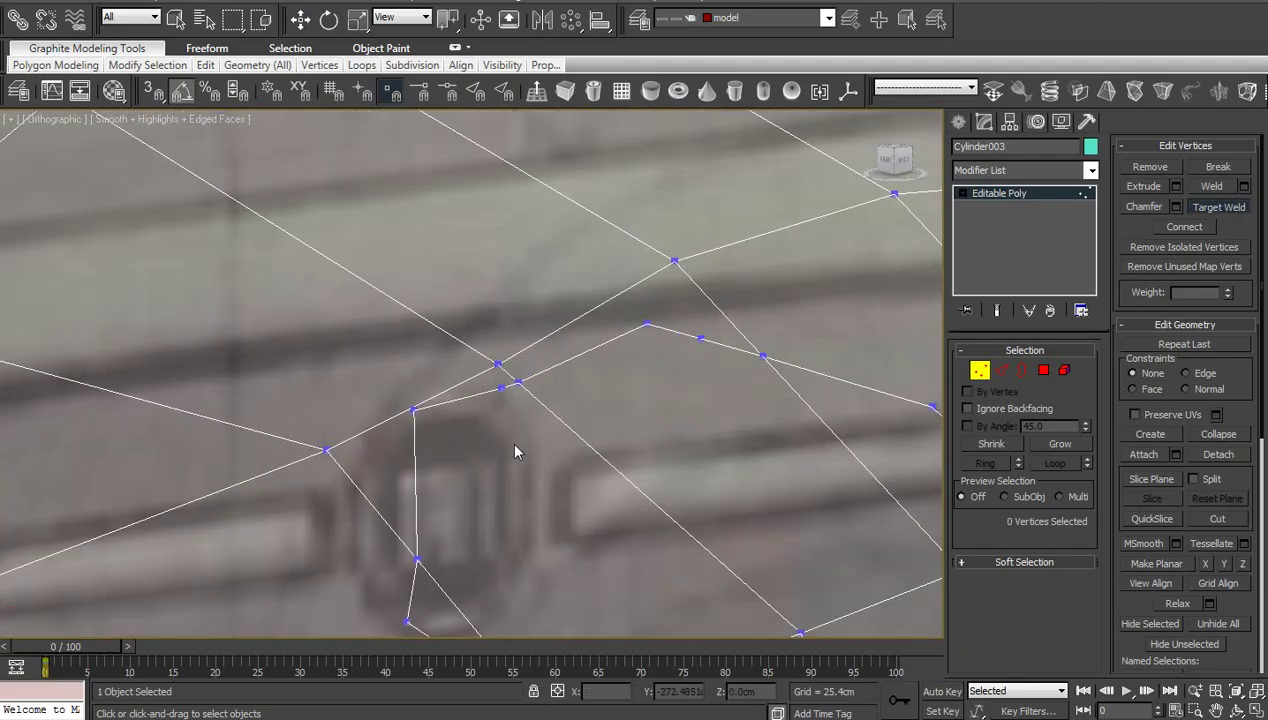
left_click(702, 340)
left_click(763, 356)
right_click(722, 399)
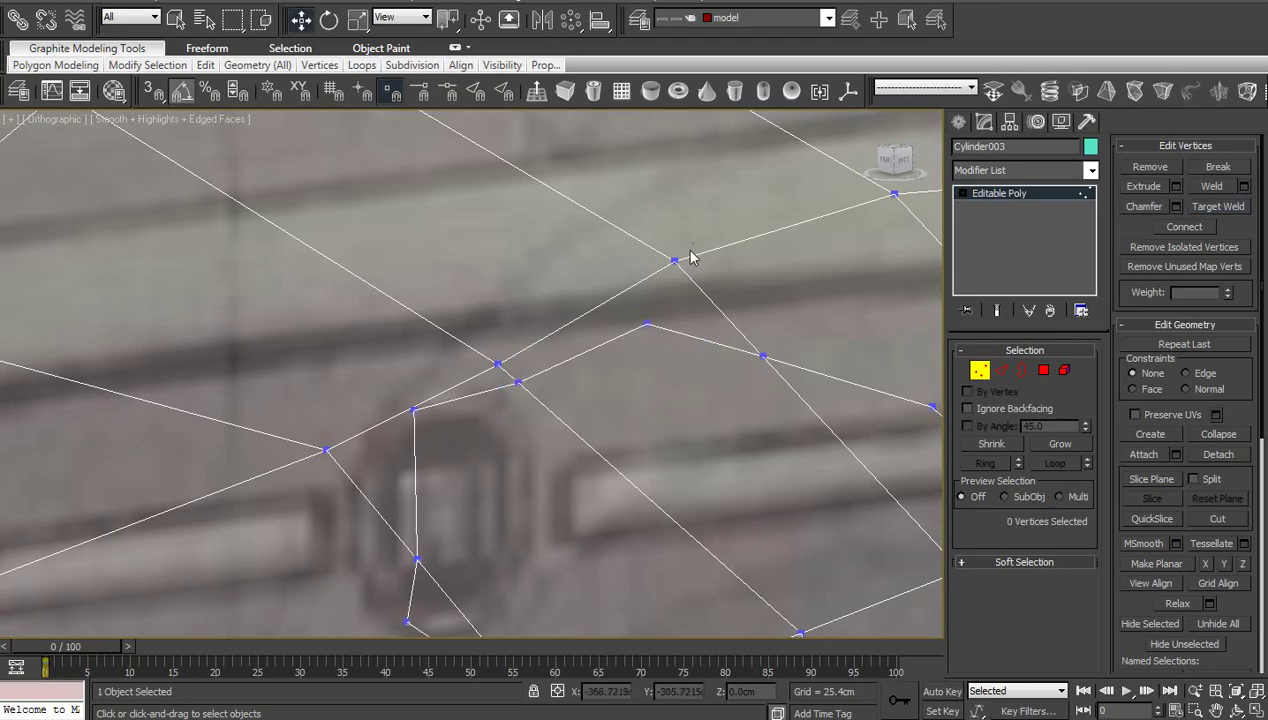
Connect the headlight outline's top corner and lower outer corner to the nearest surrounding body vertices
left_click_drag(690, 257, 630, 360)
key("ctrl+shift+e")
left_click(587, 427)
middle_click_drag(558, 495, 618, 368)
scroll(600, 450, "down", 2)
middle_click_drag(584, 476, 597, 360)
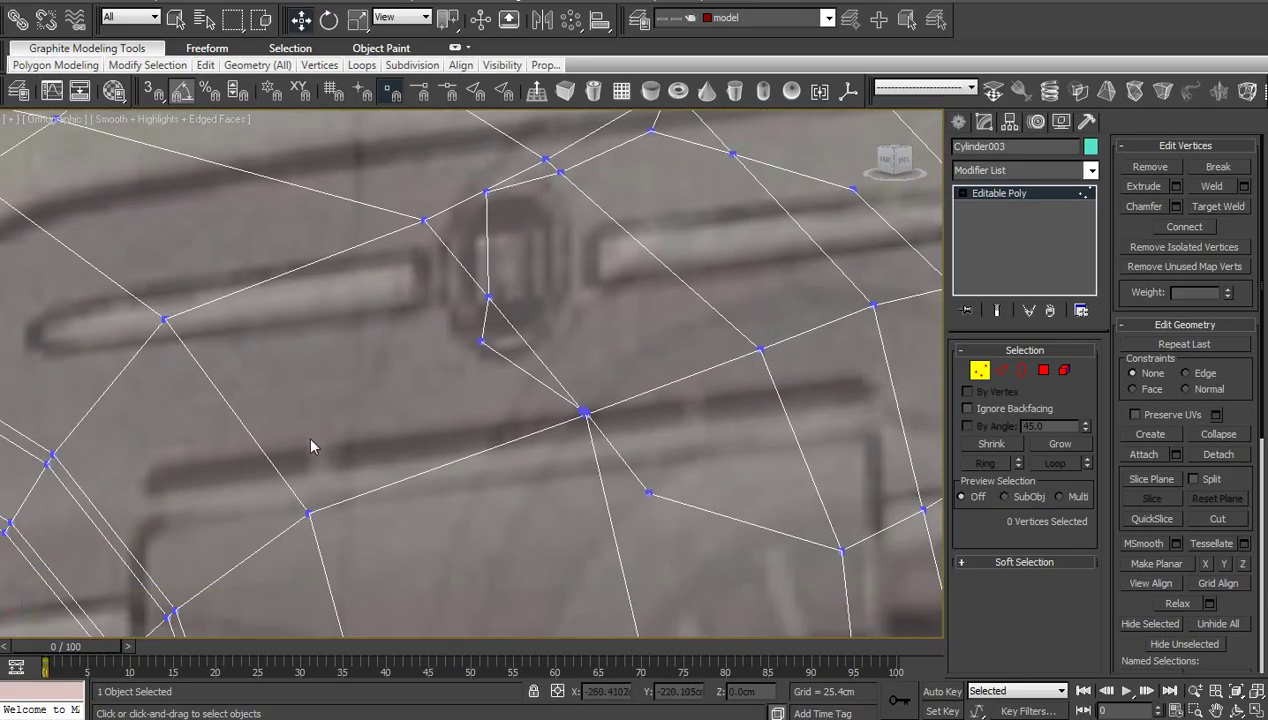
left_click(481, 342)
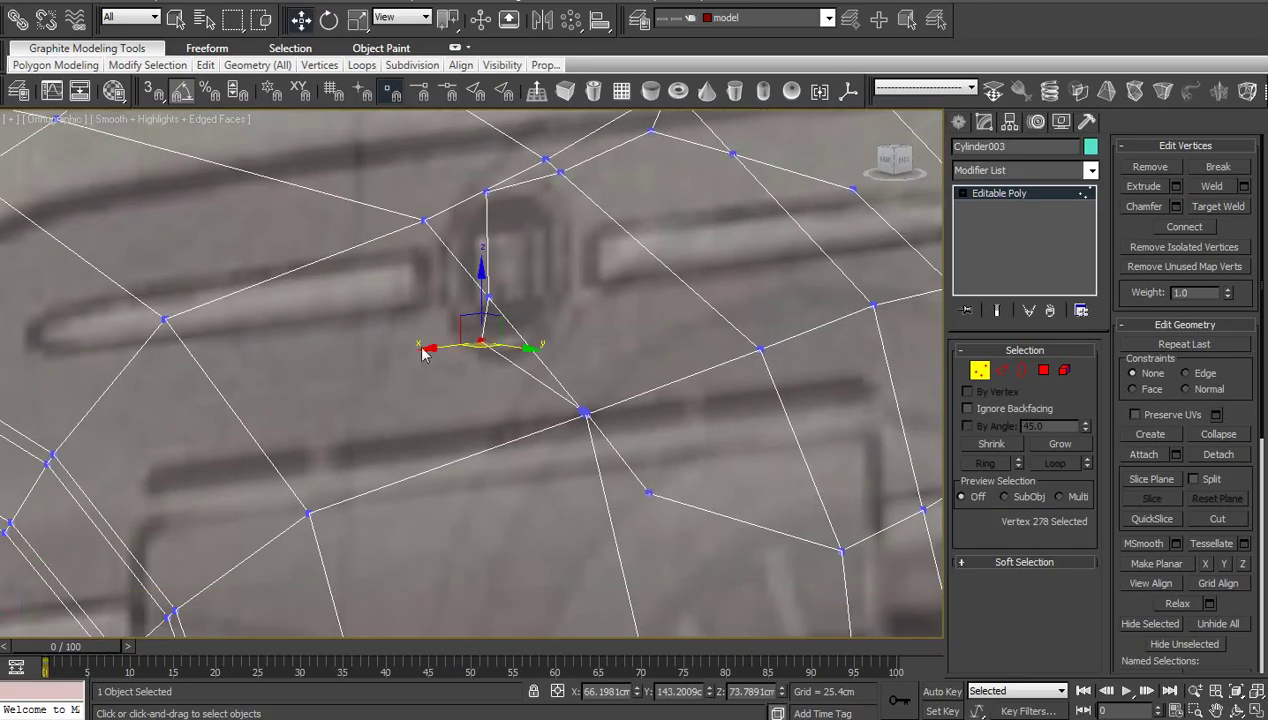
left_click(164, 319, "ctrl")
key("ctrl+shift+e")
Target-weld the stray vertices clustered on the headlight outline's lower outer side onto the vertex where it crosses the body edge
middle_click_drag(488, 518, 586, 442)
scroll(331, 487, "up", 5)
scroll(492, 485, "up", 3)
scroll(540, 441, "up", 7)
right_click(583, 441)
left_click(544, 562)
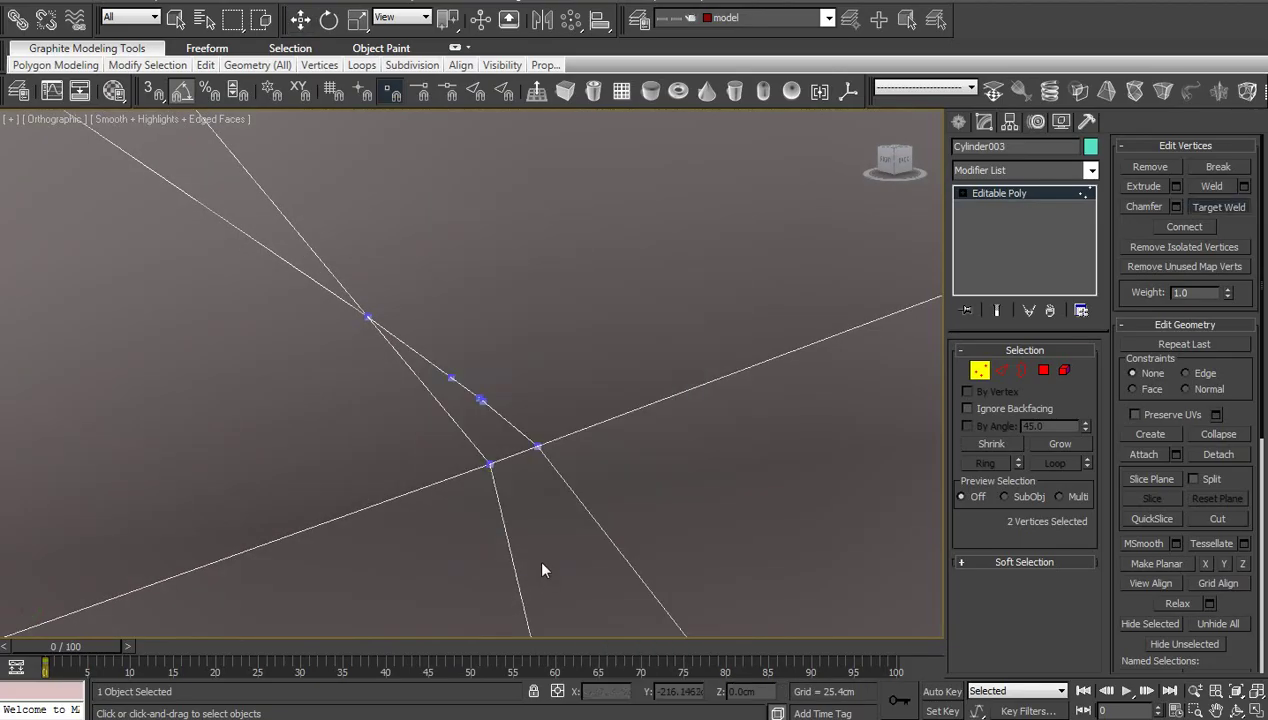
left_click(481, 400)
left_click(538, 446)
left_click(538, 446)
Weld the remaining neighbouring vertices at that crossing into a single vertex and leave Target Weld
scroll(549, 450, "down", 9)
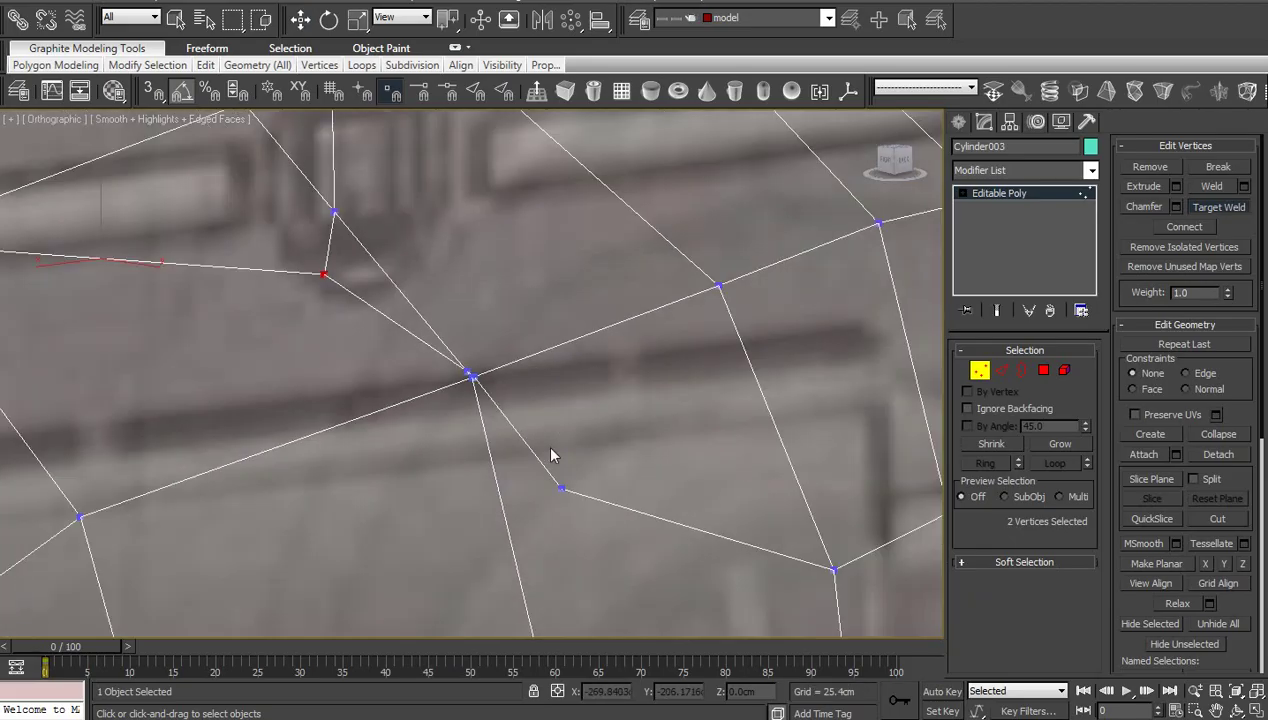
scroll(548, 446, "up", 5)
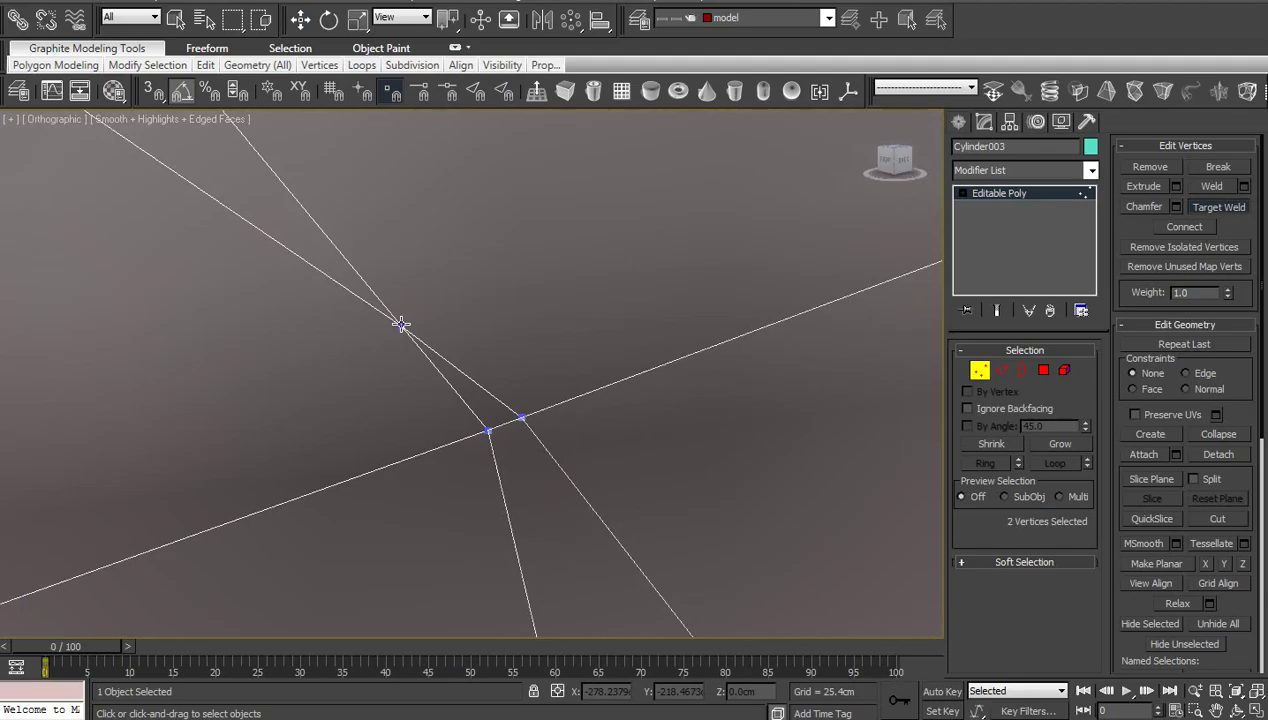
left_click(401, 325)
left_click(521, 416)
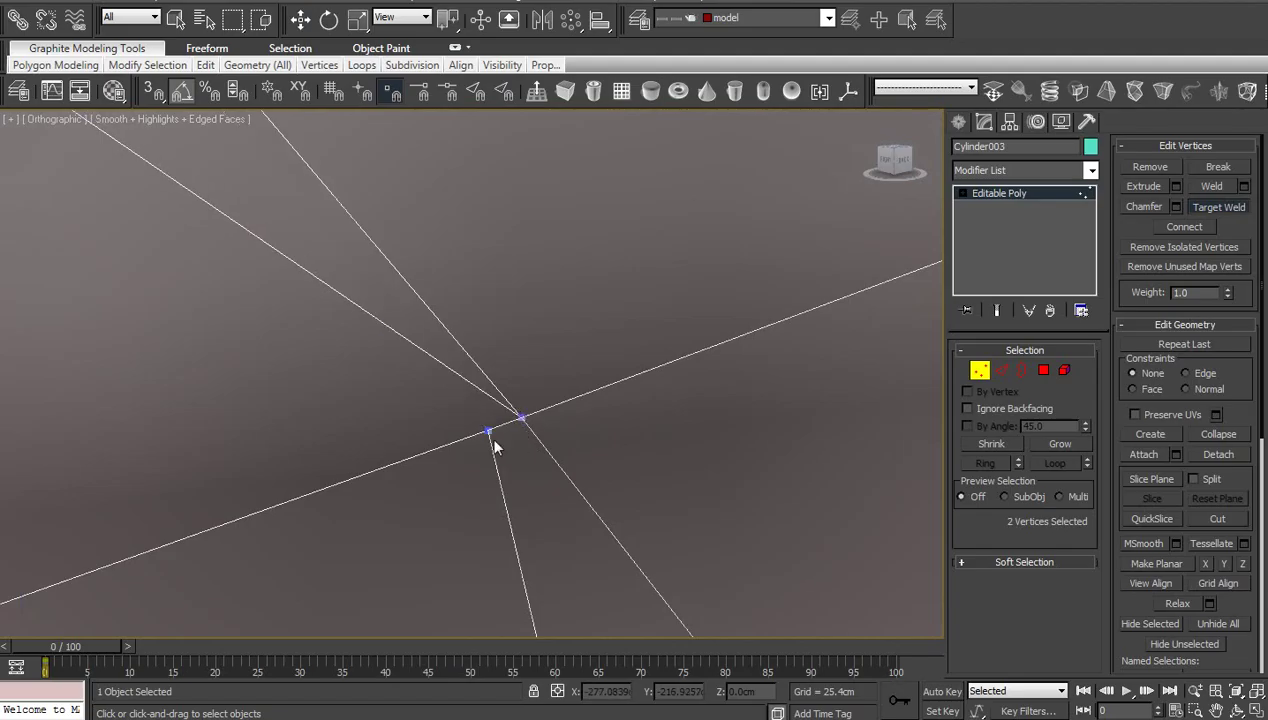
key("w")
scroll(541, 483, "down", 6)
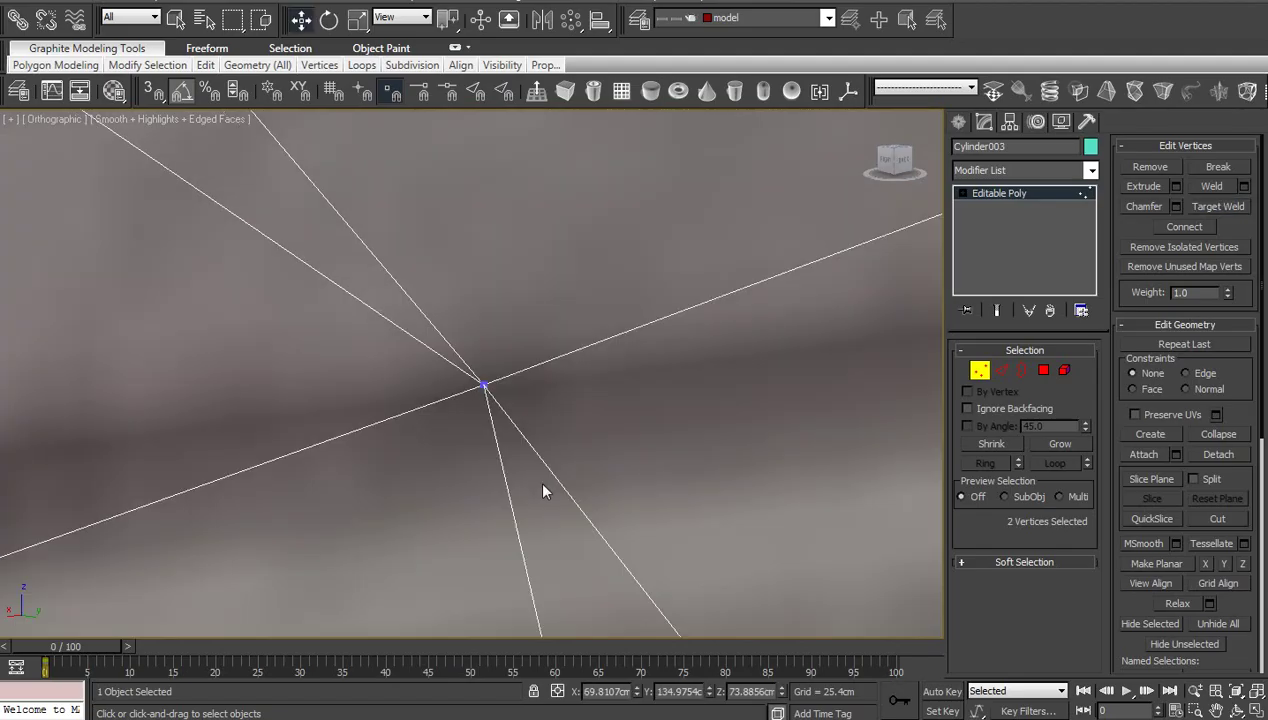
Connect the headlight outline's inner corner vertex to the corner vertex of the triple edge line around the grille
left_click(1236, 709)
left_click_drag(502, 363, 462, 380)
middle_click_drag(461, 379, 385, 442, "alt")
right_click(446, 414)
middle_click_drag(573, 473, 499, 411)
scroll(499, 411, "up", 2)
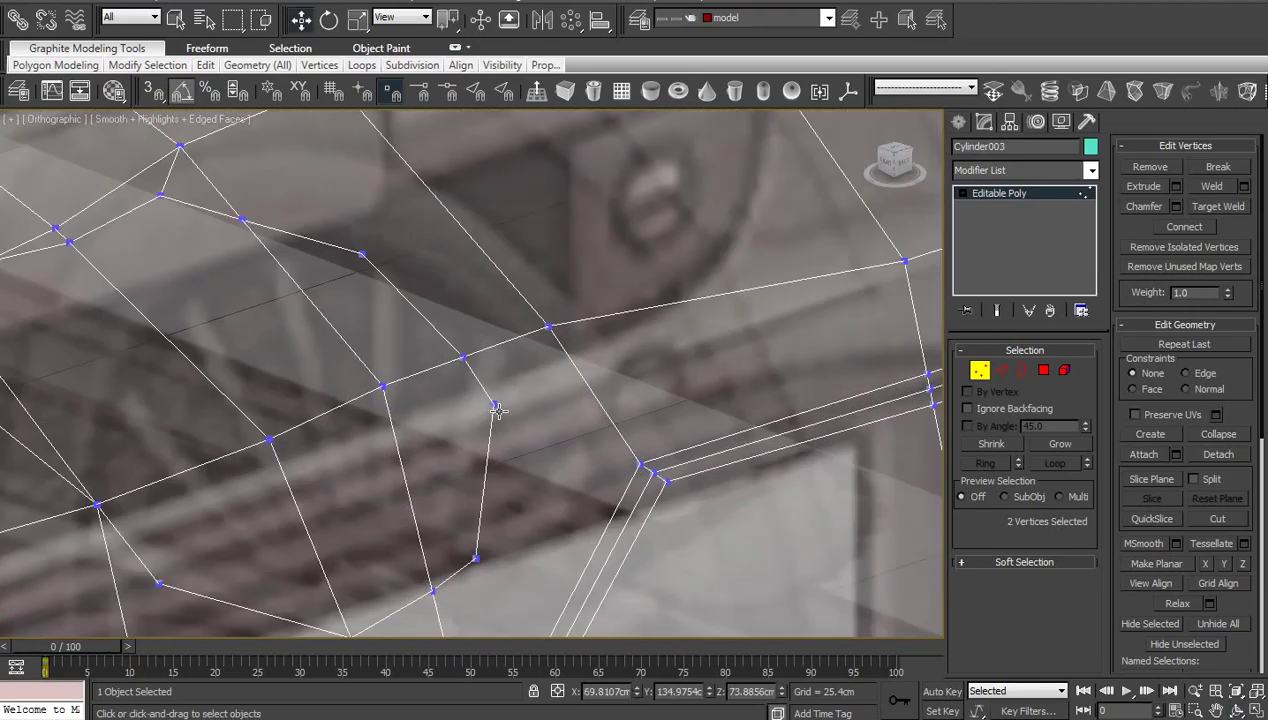
left_click(494, 404)
left_click(641, 463, "ctrl")
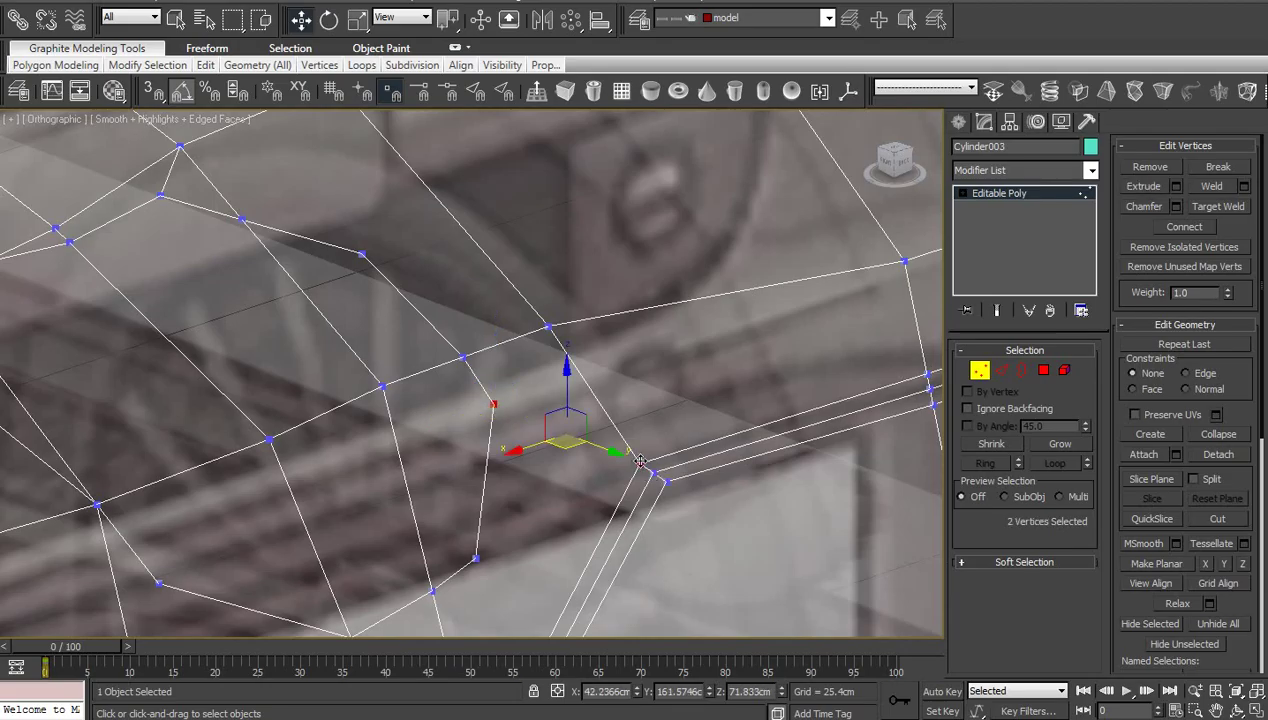
key("ctrl+shift+e")
left_click(669, 413)
Ring-select the slanted edges below the grille-line corner and connect them with a new edge row toward the car's centre
scroll(669, 413, "down", 3)
middle_click_drag(669, 413, 668, 354)
scroll(668, 354, "up", 2)
scroll(651, 403, "up", 2)
middle_click_drag(651, 403, 648, 420)
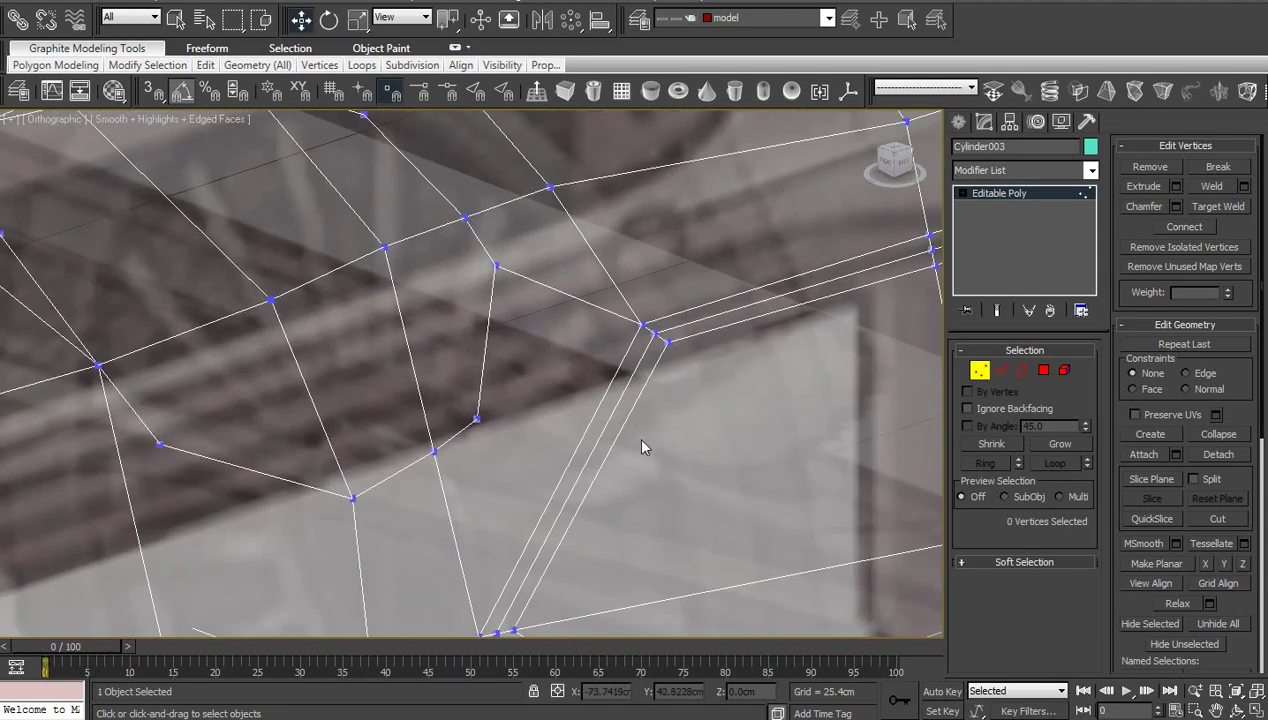
key("2")
left_click(607, 453)
key("alt+r")
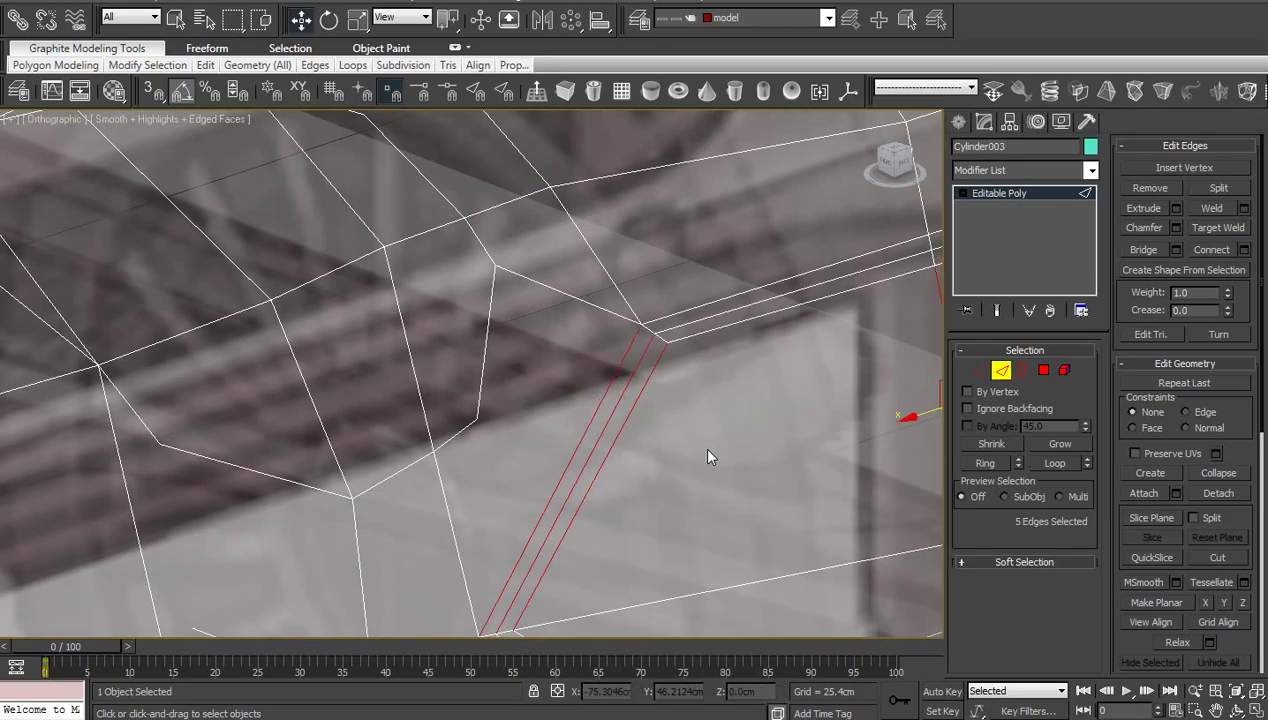
right_click(708, 452)
left_click(550, 509)
left_click(876, 486)
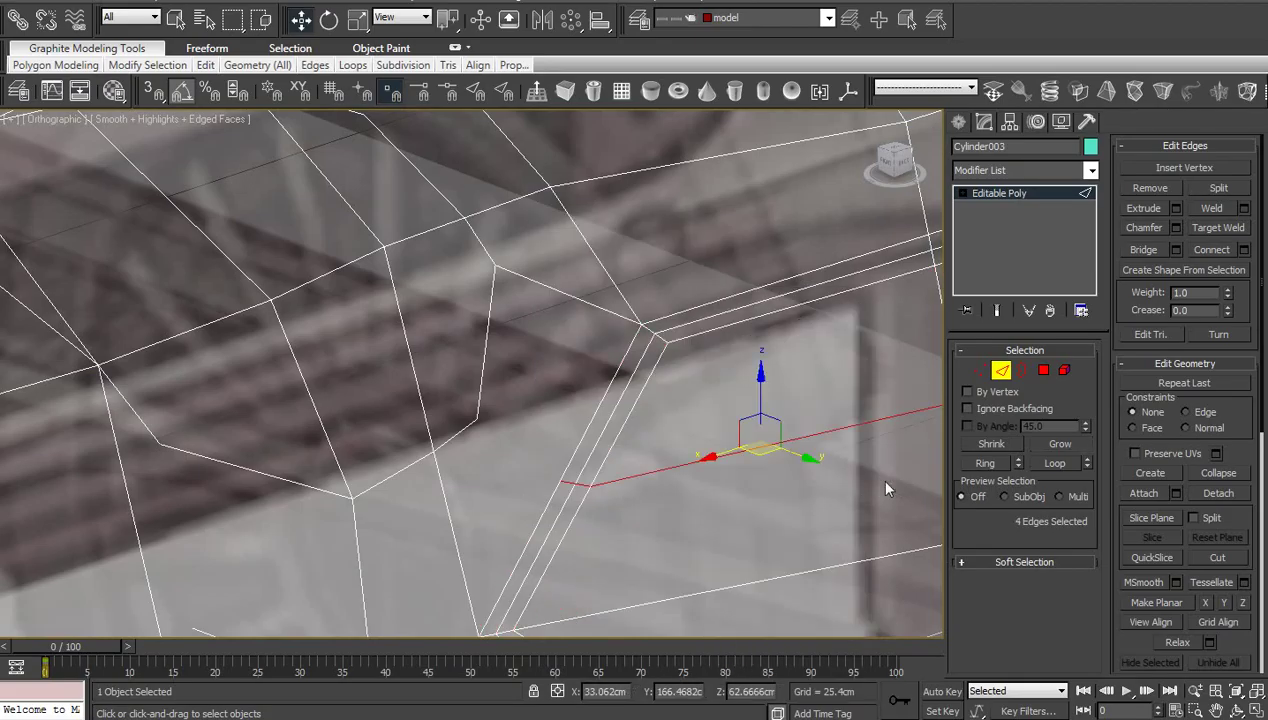
Connect the headlight outline's lower inner corner to the outer end vertex of the new edge row
key("1")
left_click(477, 422)
left_click(572, 482, "ctrl")
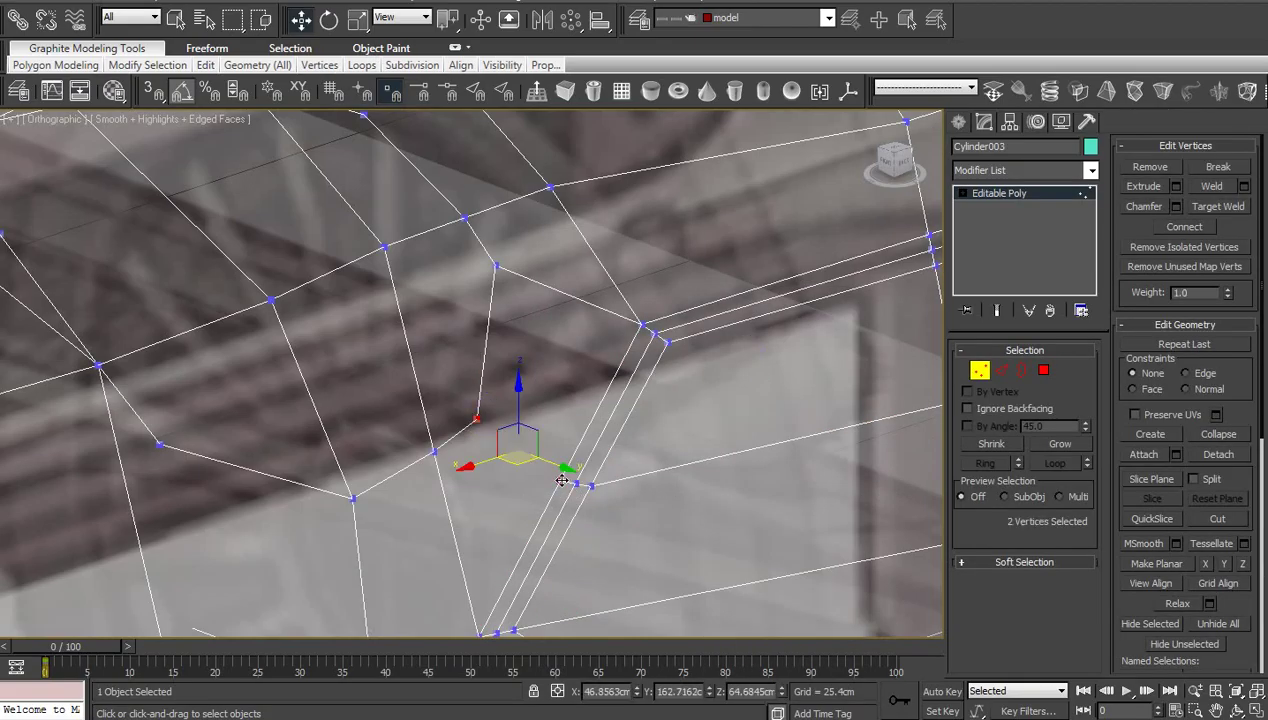
key("ctrl+shift+e")
left_click(538, 373)
Ring-select the slanted edges above the headlight outline's upper inner side and connect them with one new edge row toward the car's centre
scroll(538, 370, "down", 2)
middle_click_drag(536, 358, 598, 491)
scroll(638, 502, "up", 1)
scroll(634, 472, "up", 1)
key("2")
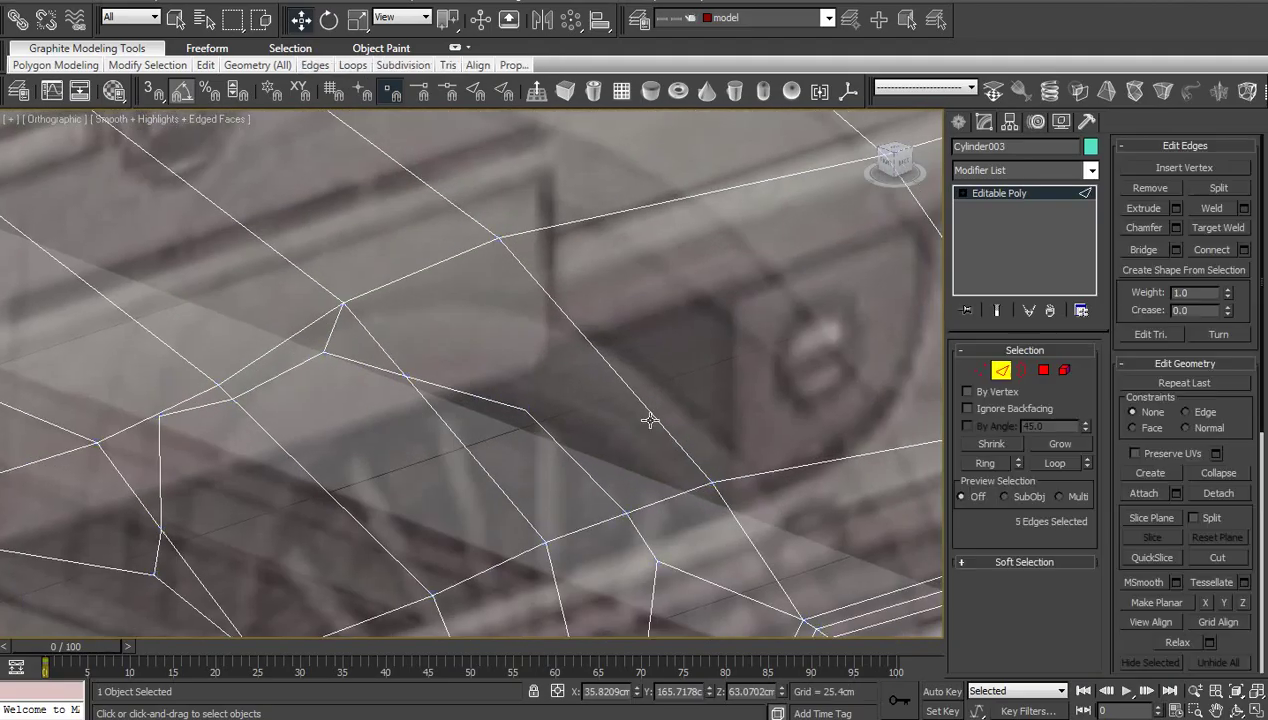
left_click(650, 413)
right_click(760, 362)
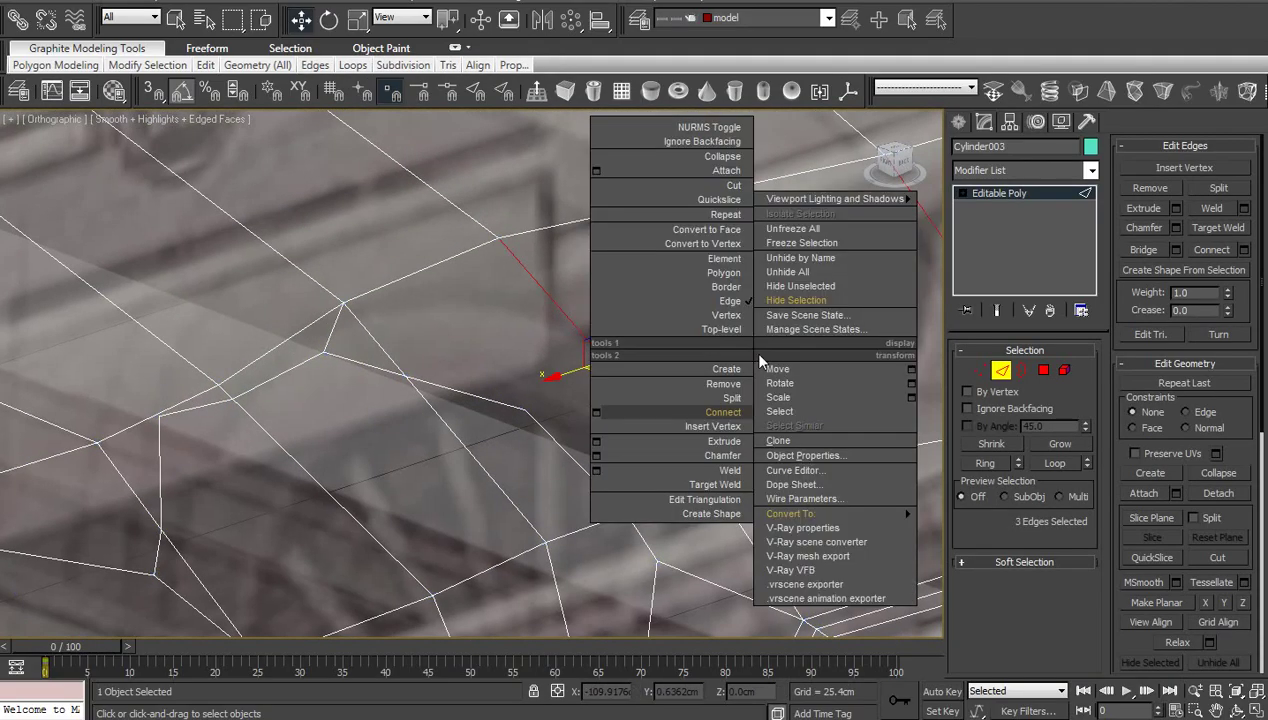
left_click(598, 420)
left_click(611, 437)
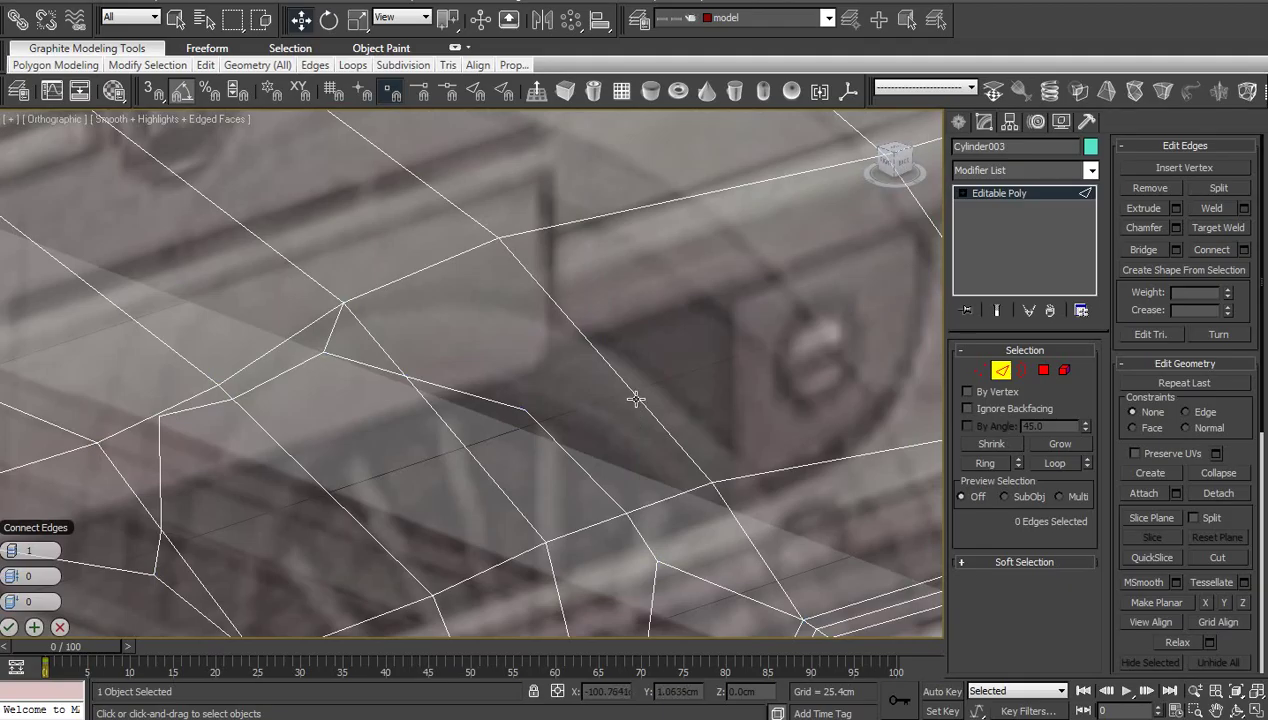
left_click(635, 395)
right_click(613, 420)
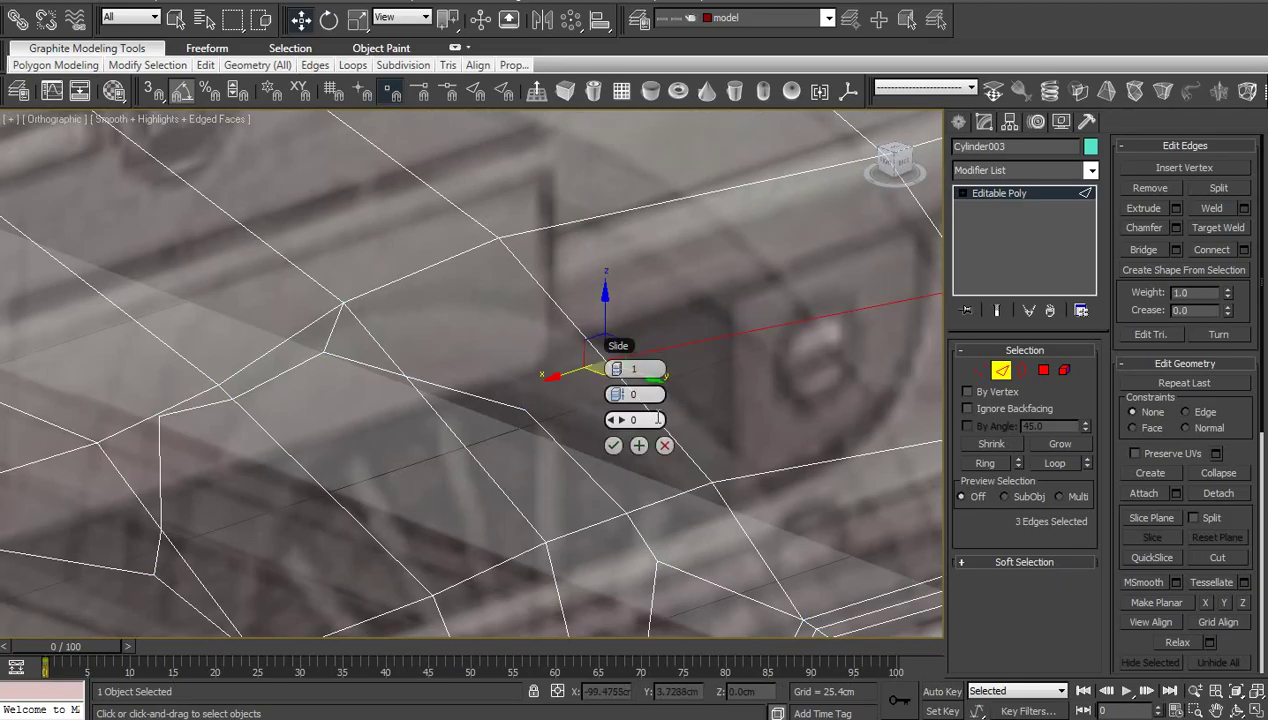
left_click(613, 446)
Connect the headlight outline's upper inner corner to the outer end vertex of the new edge row
key("1")
left_click_drag(620, 356, 632, 349)
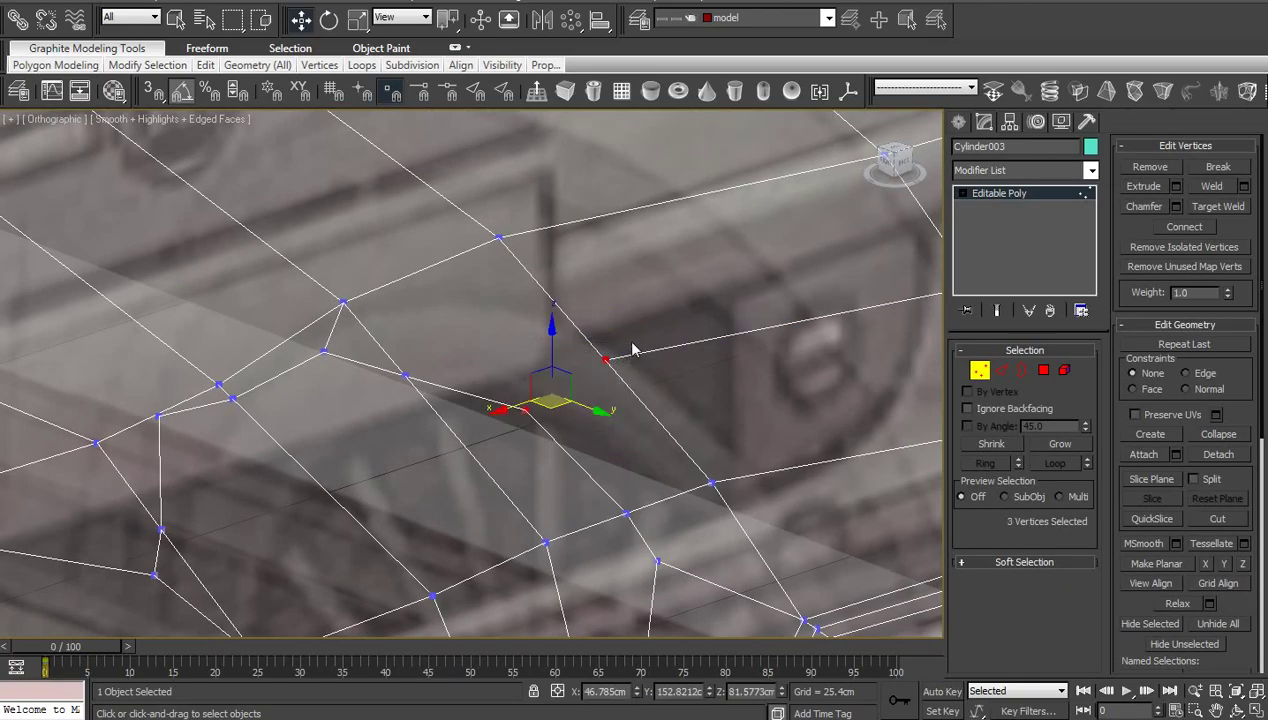
scroll(600, 430, "down", 2)
middle_click_drag(478, 492, 513, 330)
scroll(565, 370, "down", 2)
middle_click_drag(704, 317, 760, 424)
Inset the seven polygons inside the headlight outline by 0.3882 cm and delete the inset polygons to open the hole
left_click(962, 194)
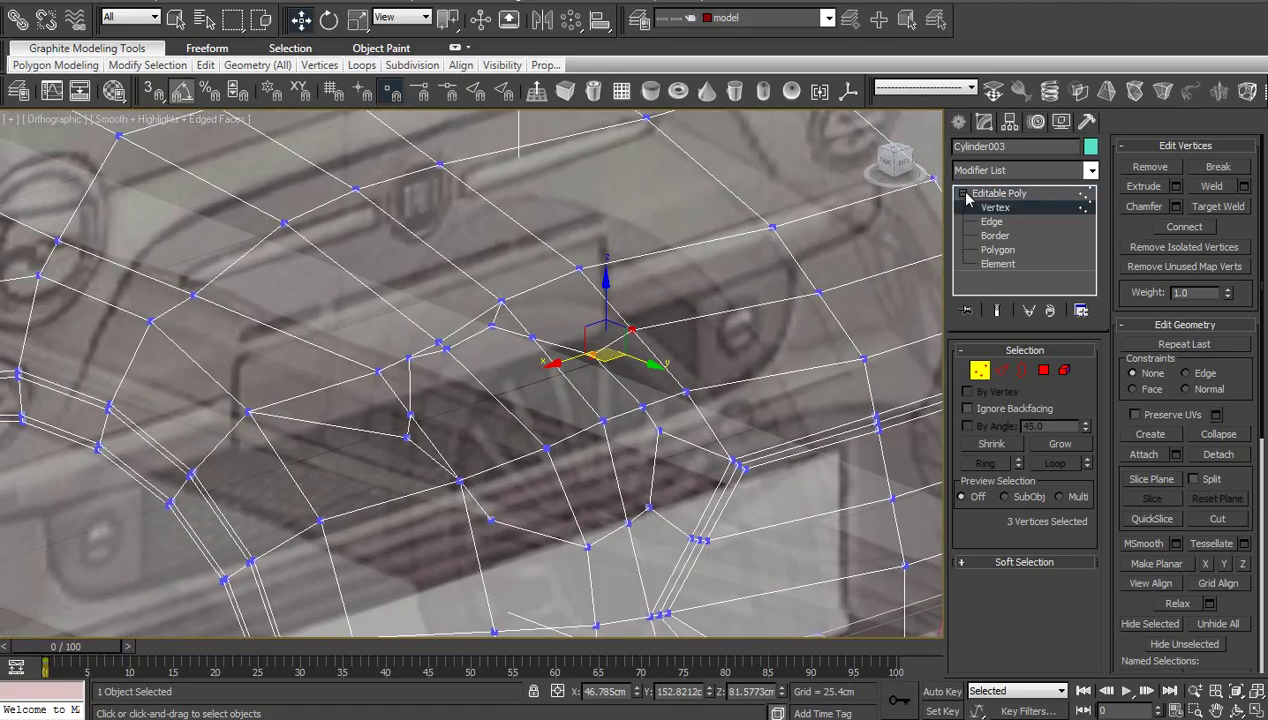
left_click(1002, 250)
scroll(602, 447, "up", 5)
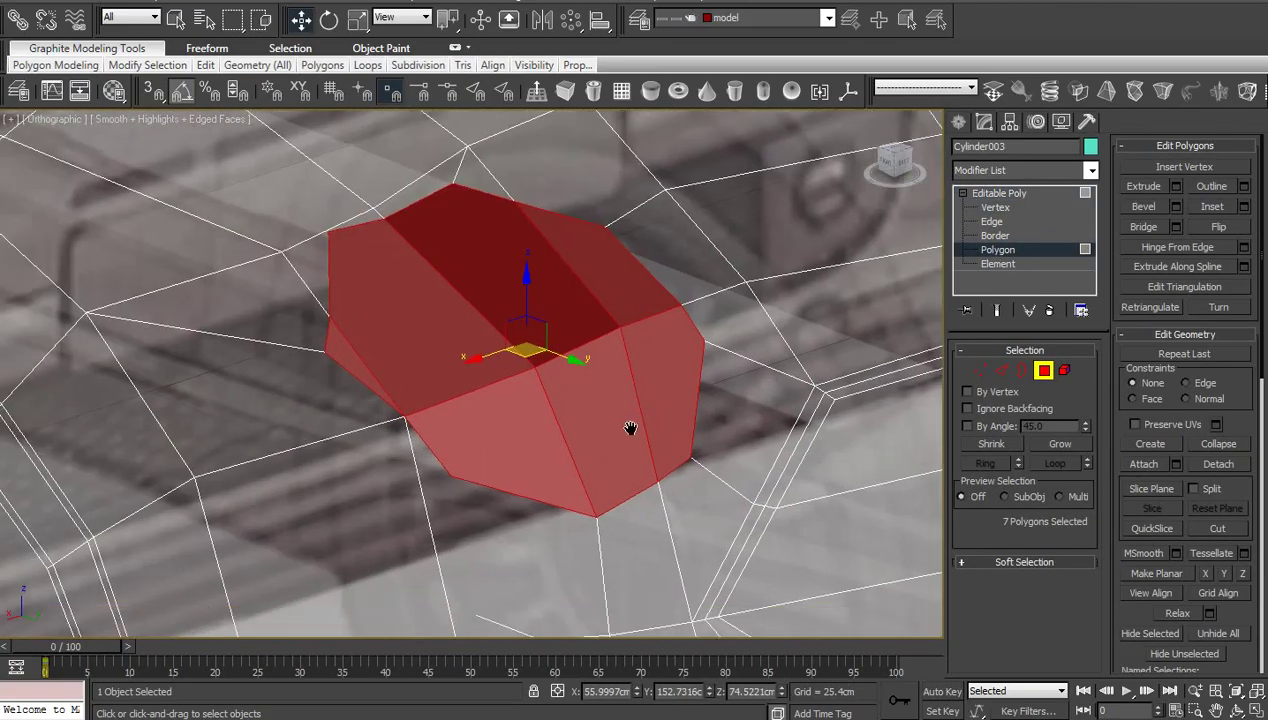
right_click(648, 371)
left_click(487, 463)
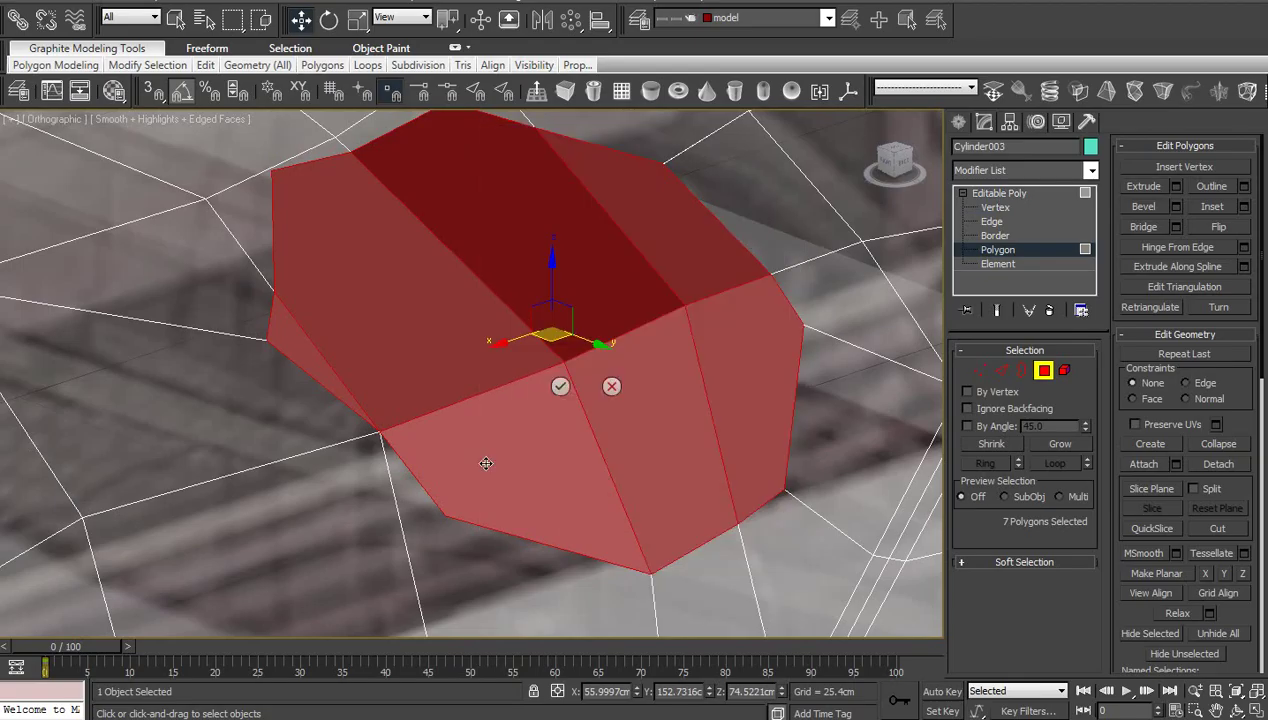
left_click_drag(569, 363, 579, 359)
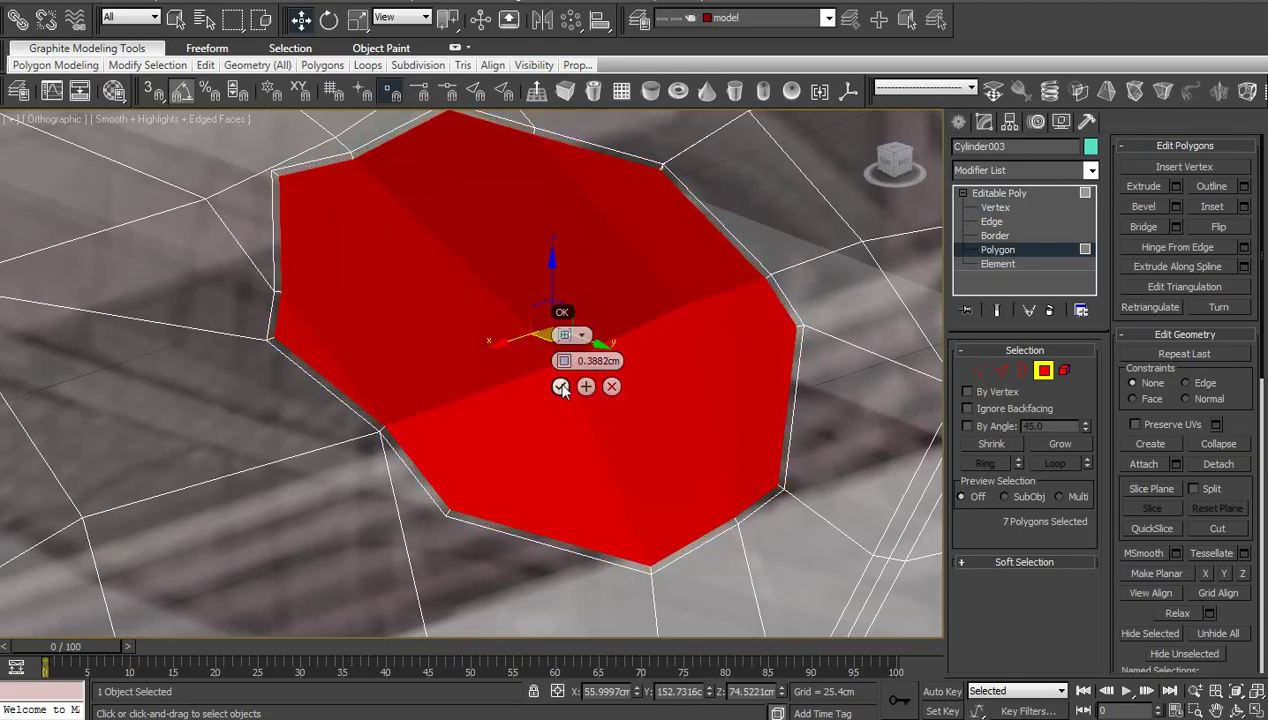
left_click(561, 387)
key("Delete")
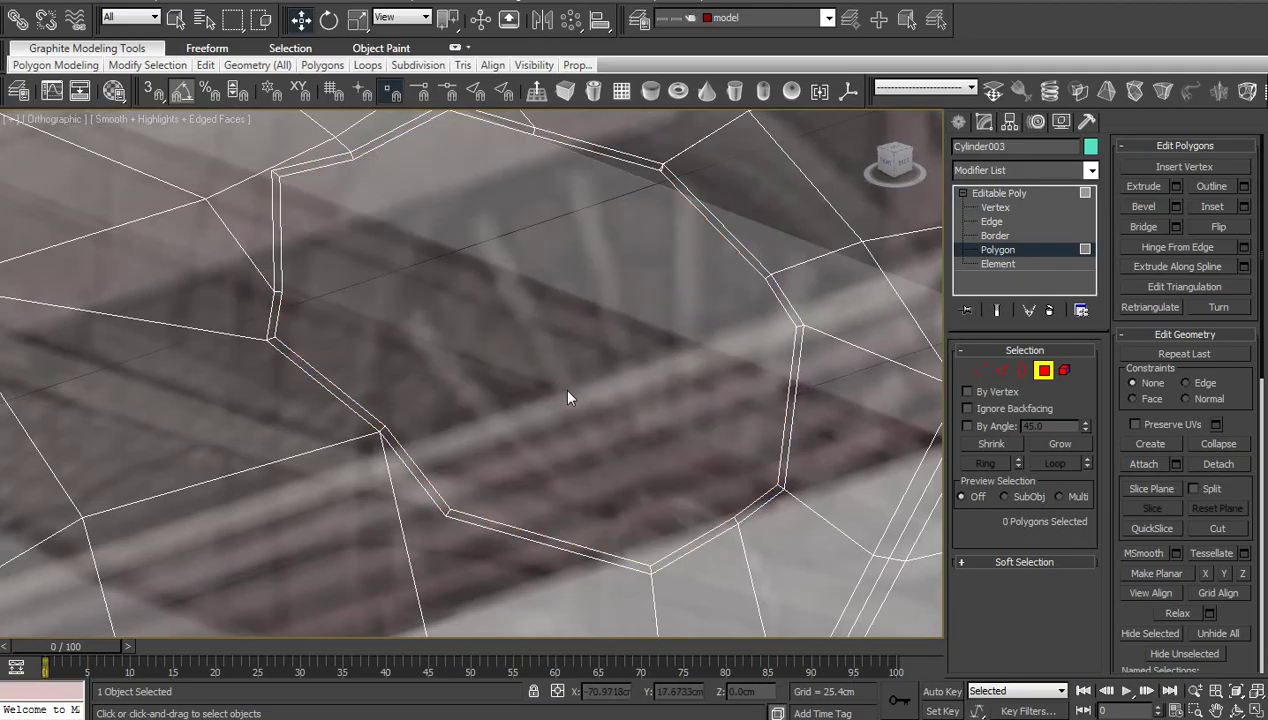
Collapse the duplicate vertices on the inner rim at the headlight hole's upper inner corner into one vertex
middle_click_drag(567, 392, 583, 469)
scroll(638, 356, "up", 2)
middle_click_drag(630, 347, 549, 450)
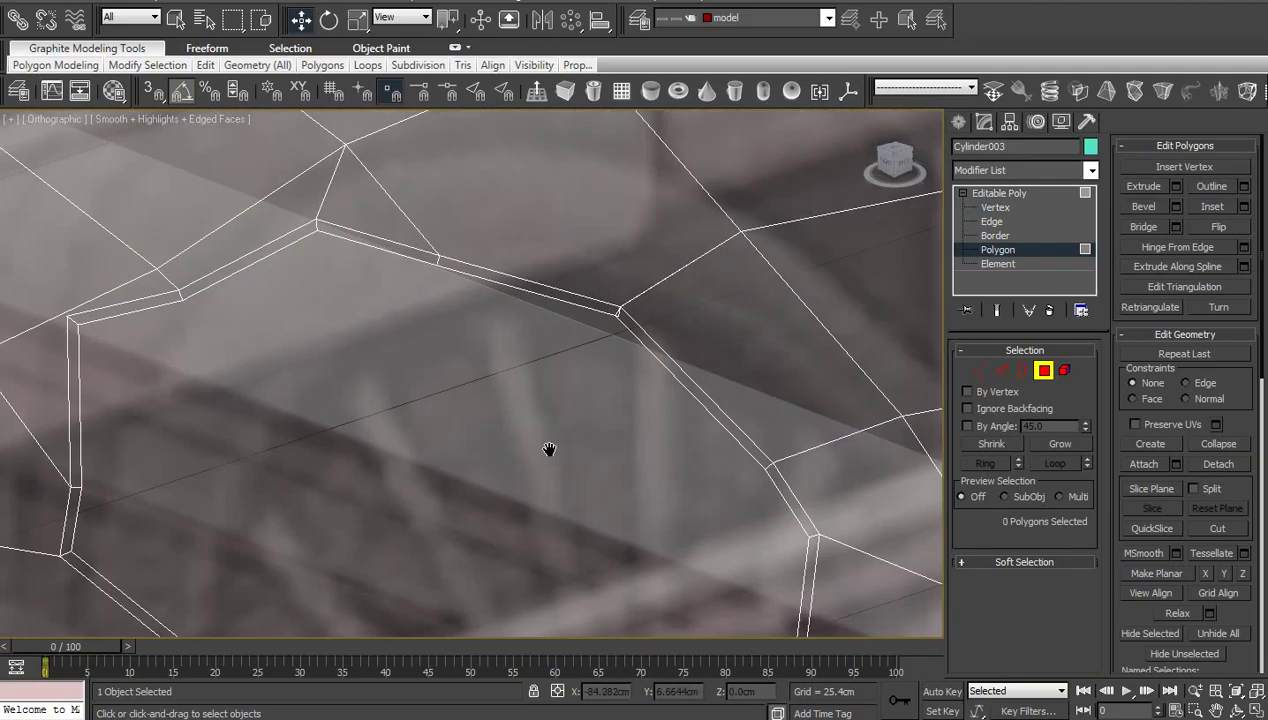
key("1")
left_click_drag(586, 373, 603, 359)
left_click_drag(659, 291, 659, 289)
key("z")
left_click(659, 371)
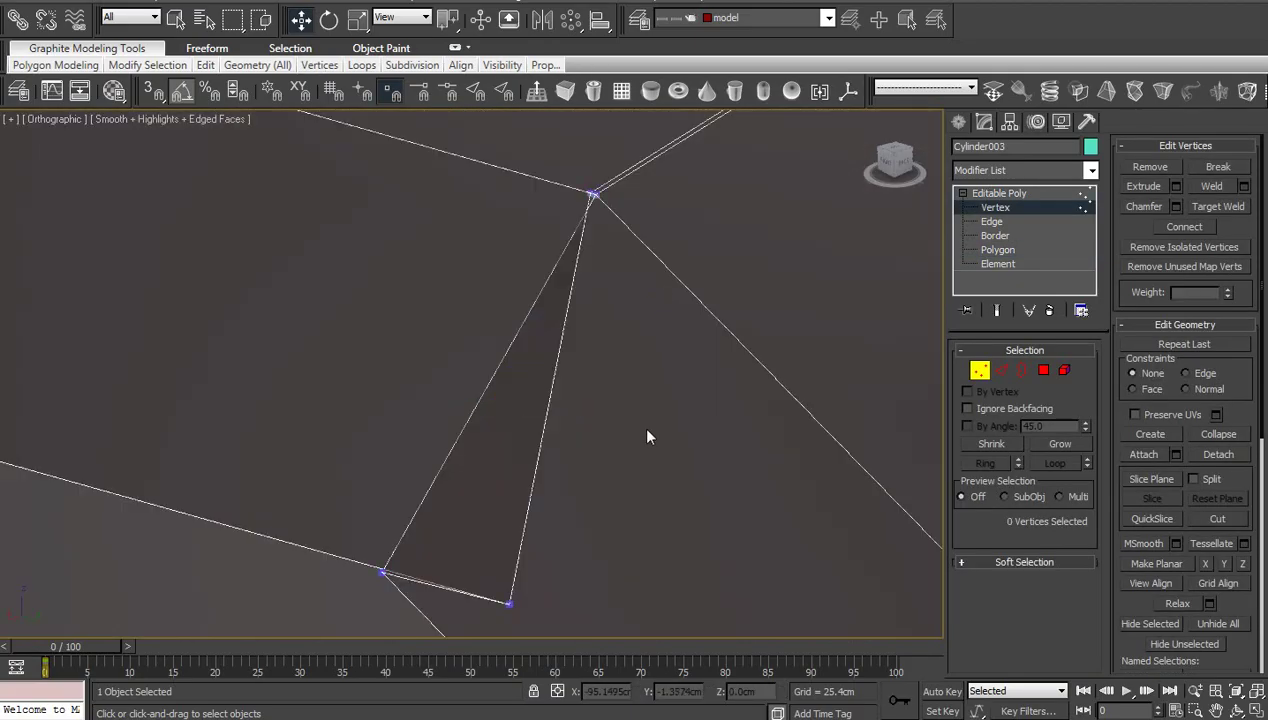
scroll(643, 426, "down", 3)
left_click_drag(553, 427, 381, 510)
right_click(381, 466)
left_click(353, 275)
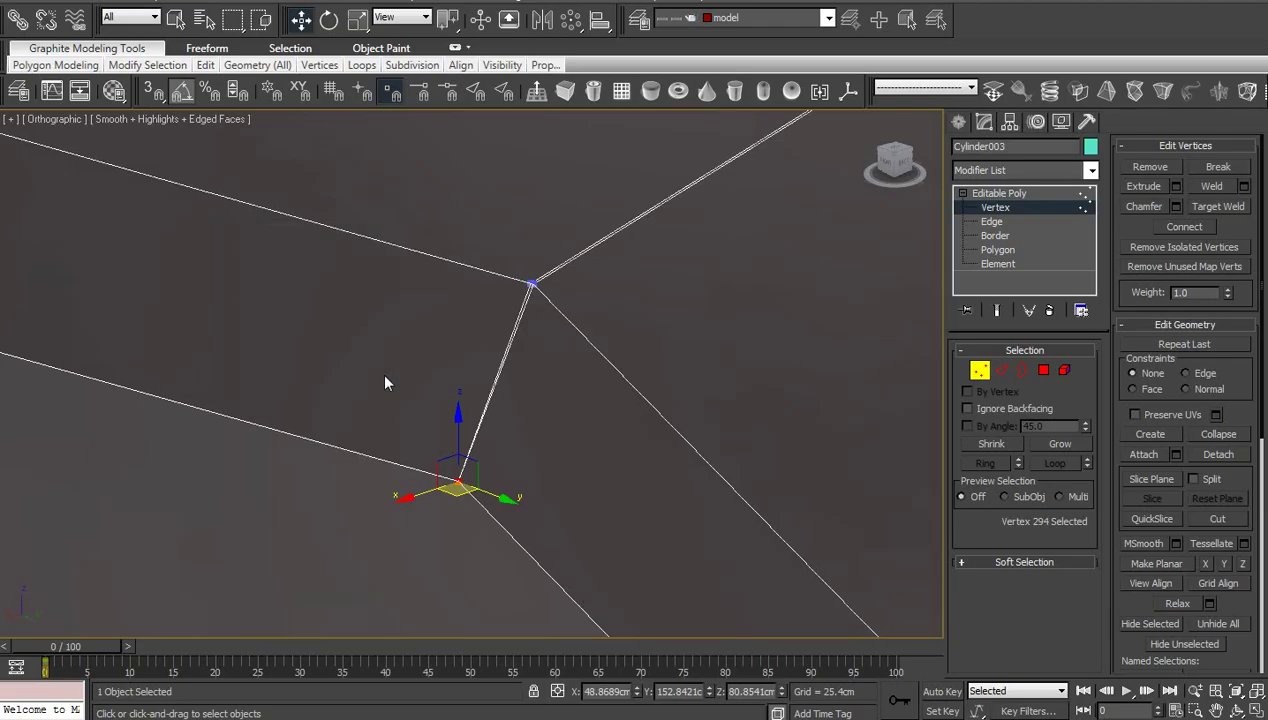
Collapse the two overlapping vertices on the outer rim at that same headlight corner into one vertex
left_click(386, 376)
left_click_drag(598, 341, 597, 345)
right_click(597, 345)
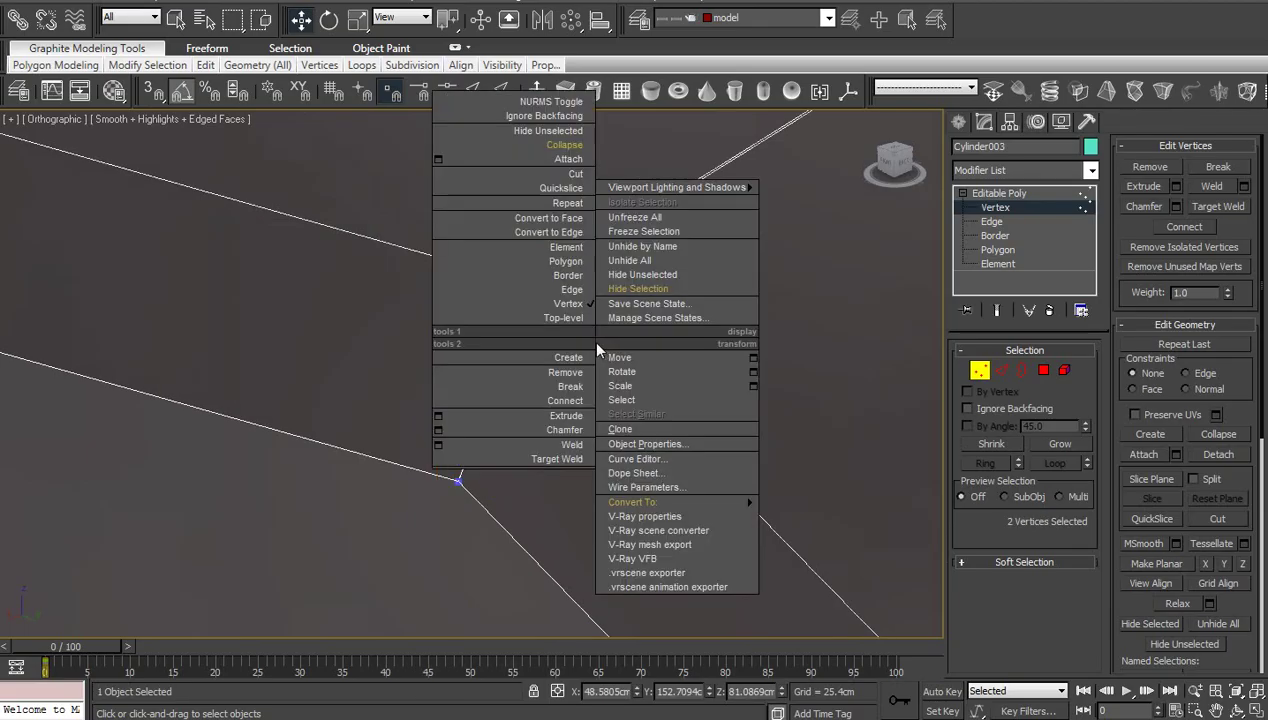
left_click(565, 149)
left_click(645, 377)
Ring-select the slanted edges below the headlight's lower outer side and connect them with one edge row toward the wheel arch
scroll(645, 377, "down", 2)
scroll(645, 377, "down", 3)
scroll(571, 441, "down", 2)
middle_click_drag(645, 377, 376, 543)
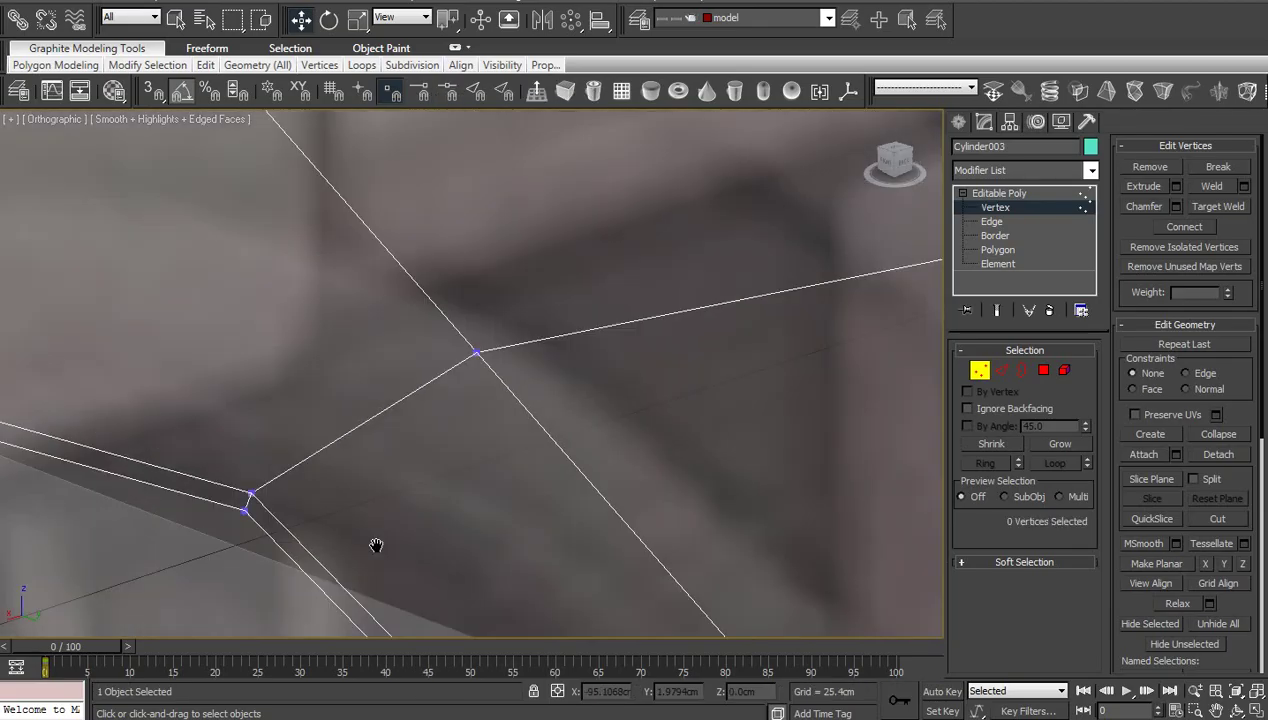
scroll(440, 511, "down", 1)
scroll(473, 379, "up", 5)
scroll(473, 379, "down", 6)
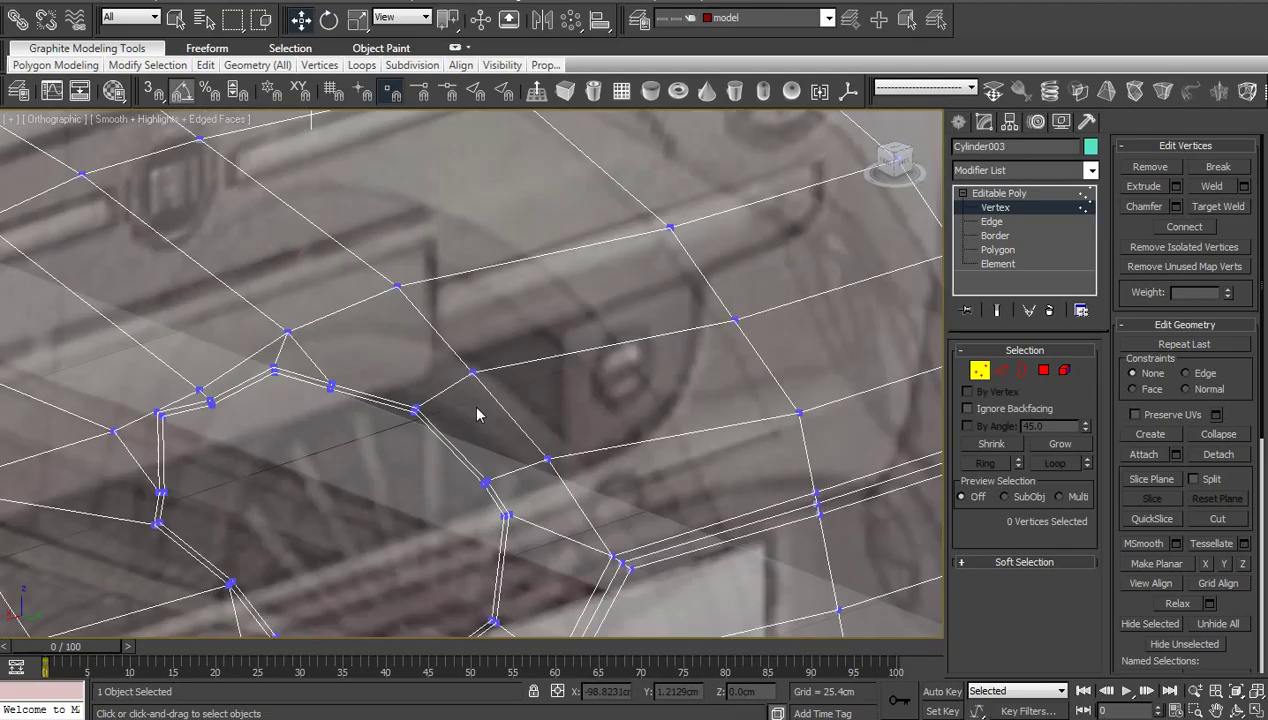
middle_click_drag(479, 425, 585, 316)
scroll(580, 376, "up", 2)
middle_click_drag(579, 462, 609, 280)
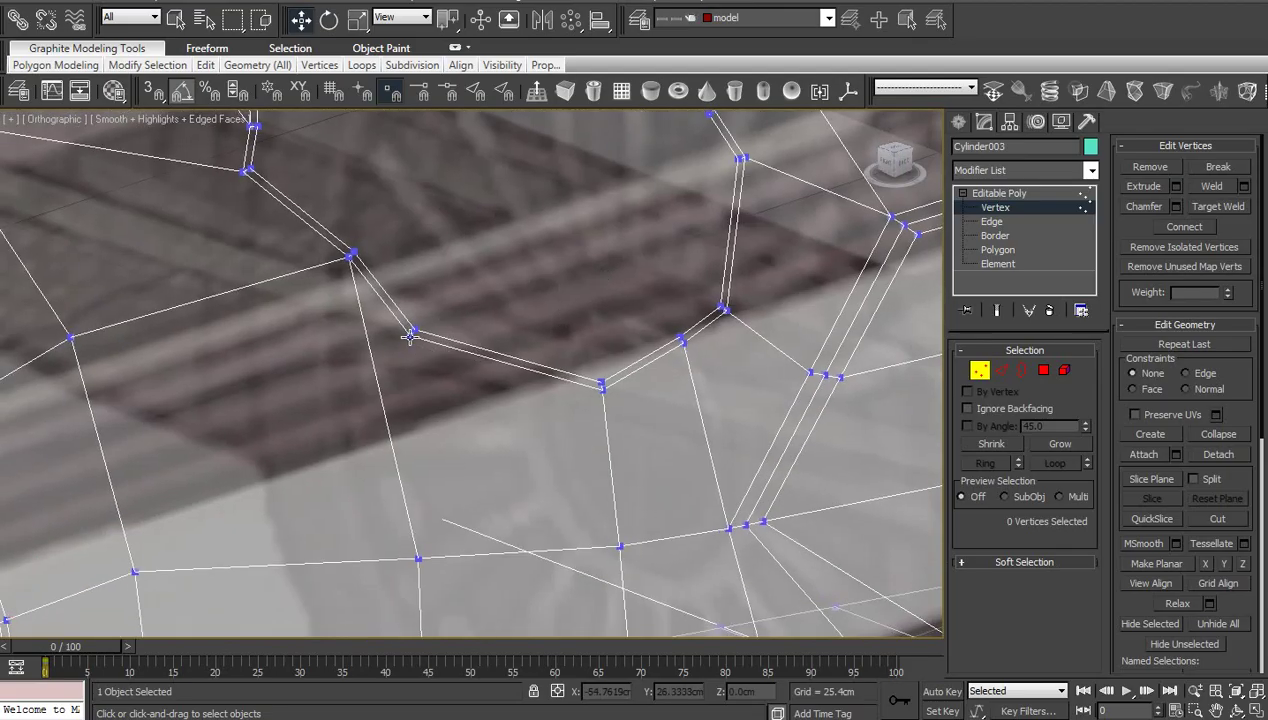
key("2")
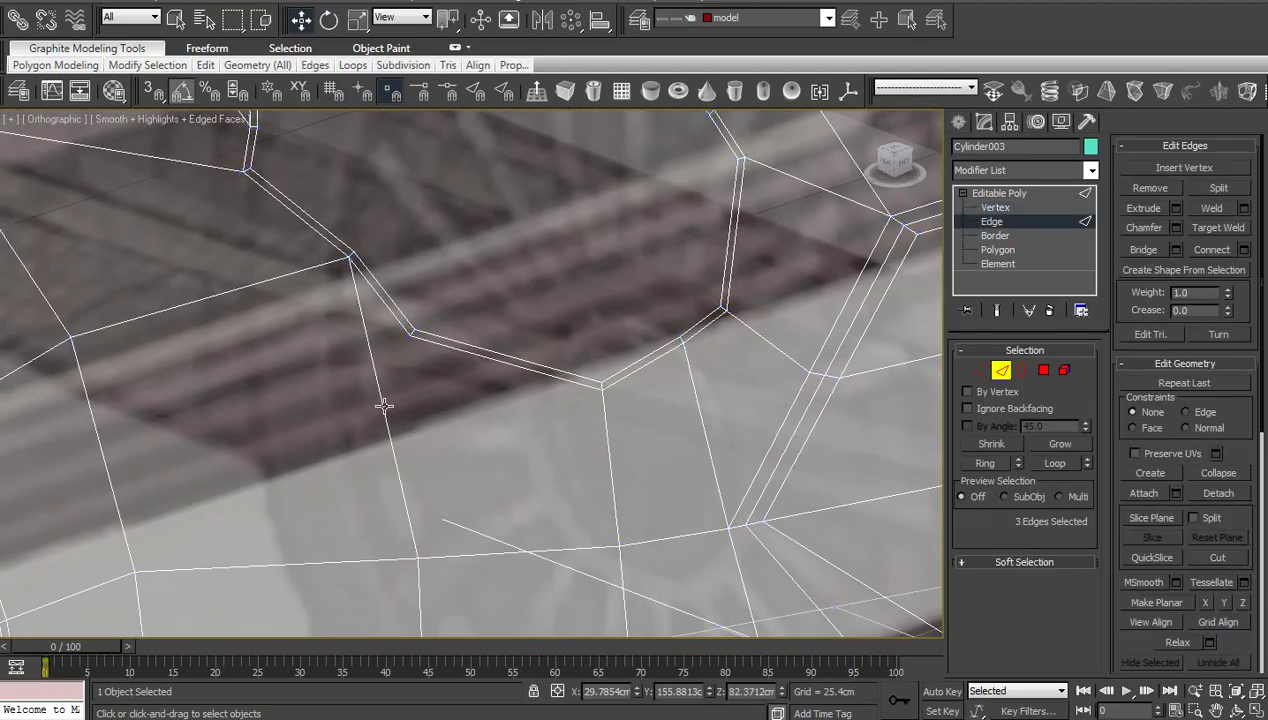
left_click(385, 402)
middle_click_drag(457, 435, 477, 431)
key("alt+r")
right_click(469, 424)
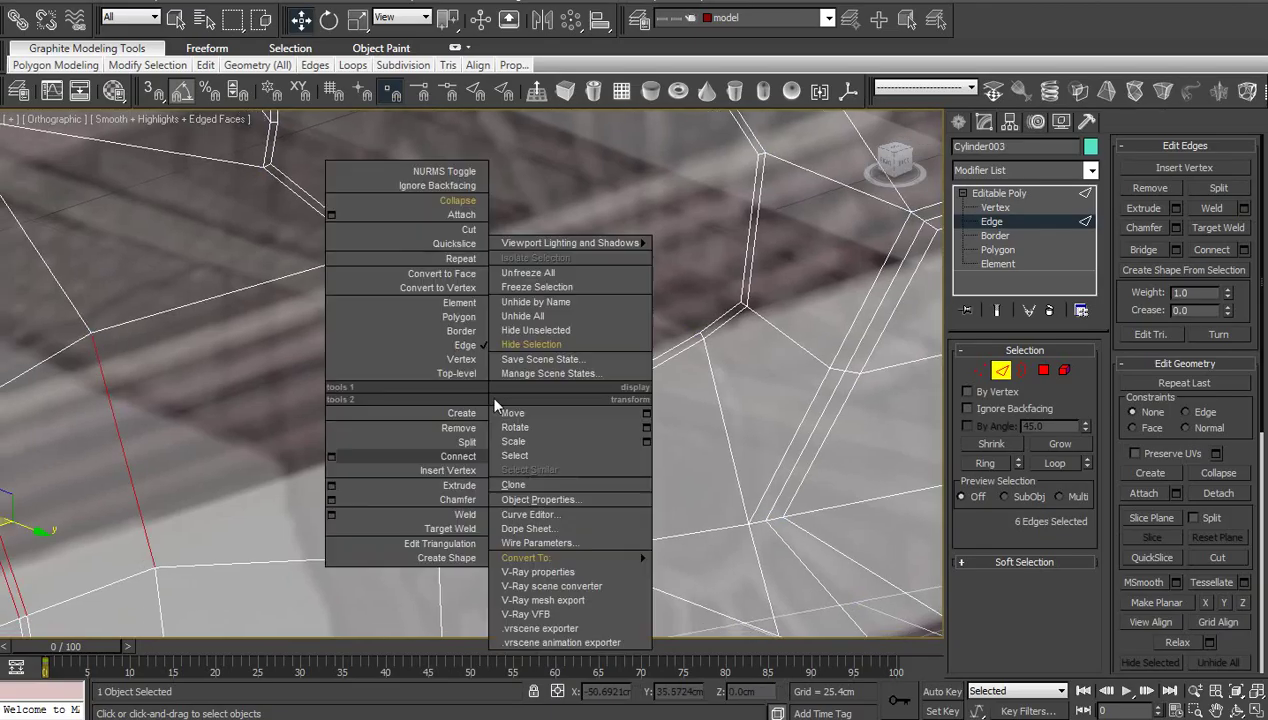
left_click(333, 451)
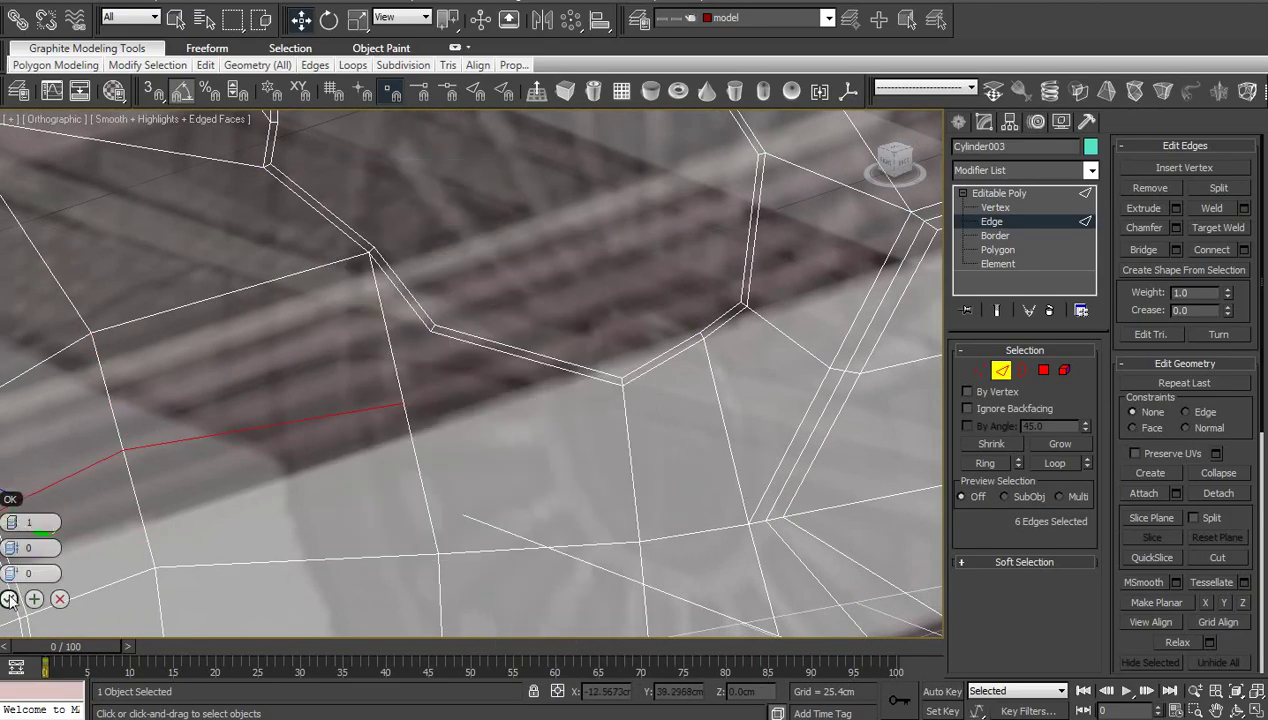
left_click(9, 598)
Connect the headlight rim's lower outer corner vertex to the nearest end vertex of the wheel-arch-side edge row
key("1")
left_click(430, 330)
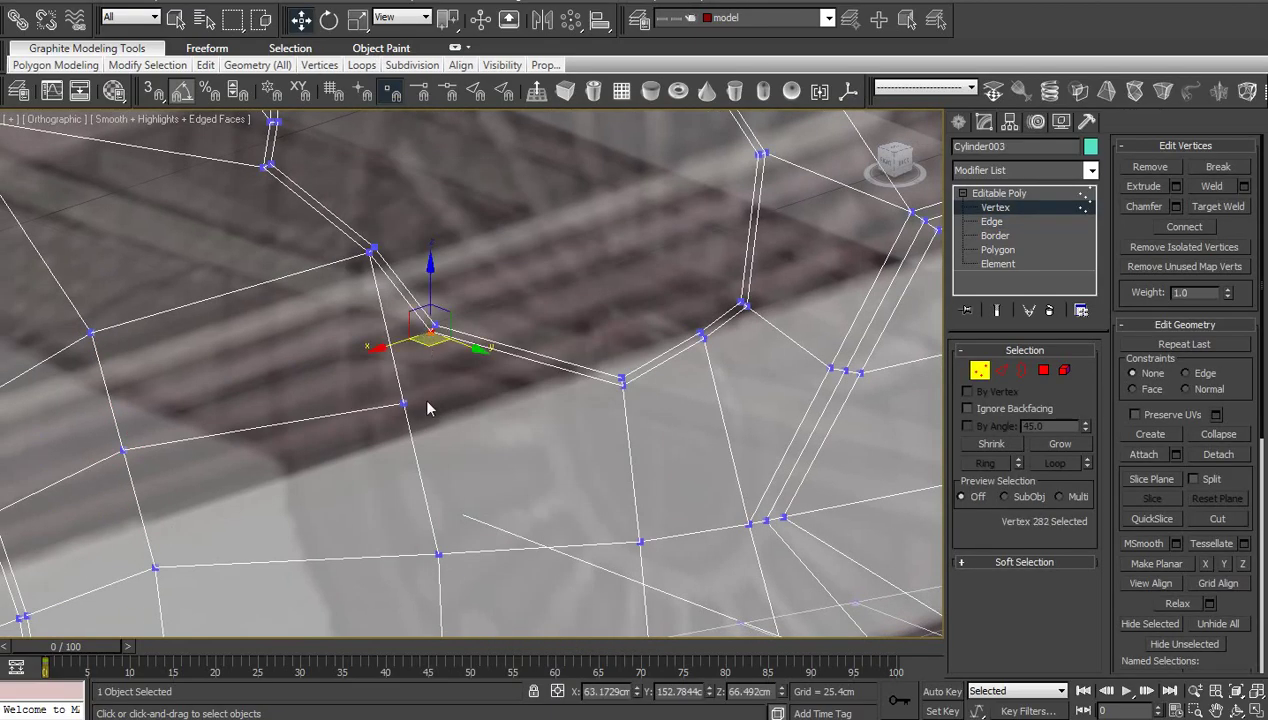
left_click(403, 405, "ctrl")
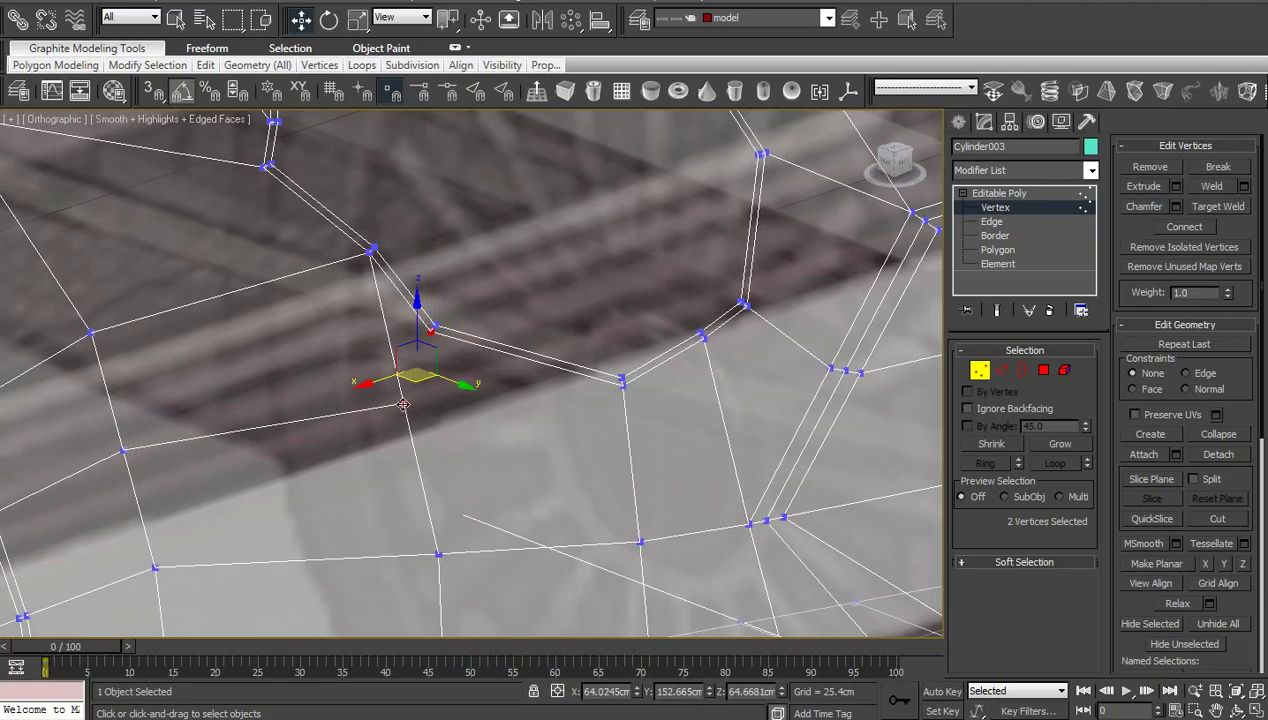
key("ctrl+shift+e")
left_click(540, 435)
scroll(539, 436, "down", 4)
middle_click_drag(539, 436, 605, 497)
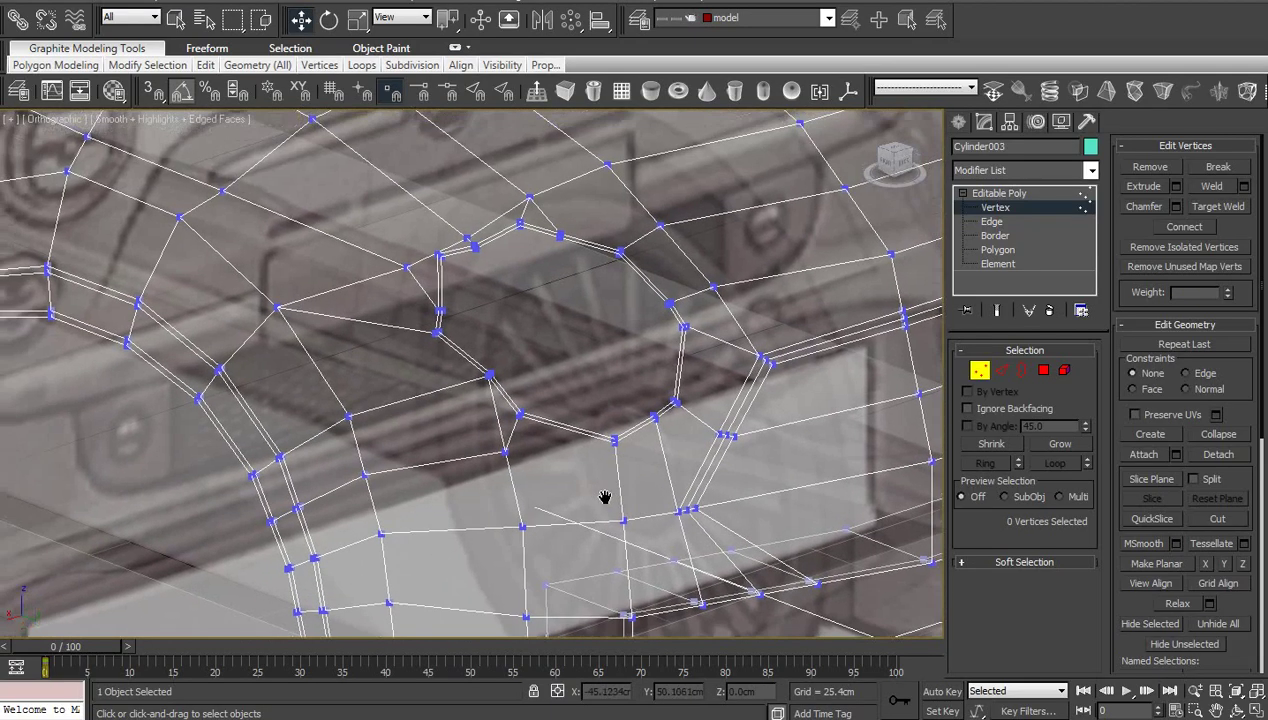
Connect the rim vertex inward of the headlight's top corner to the hood vertex up toward the centre, and remove its old diagonal edge
scroll(600, 492, "up", 2)
middle_click_drag(568, 385, 569, 501)
scroll(570, 501, "up", 2)
middle_click_drag(563, 417, 574, 482)
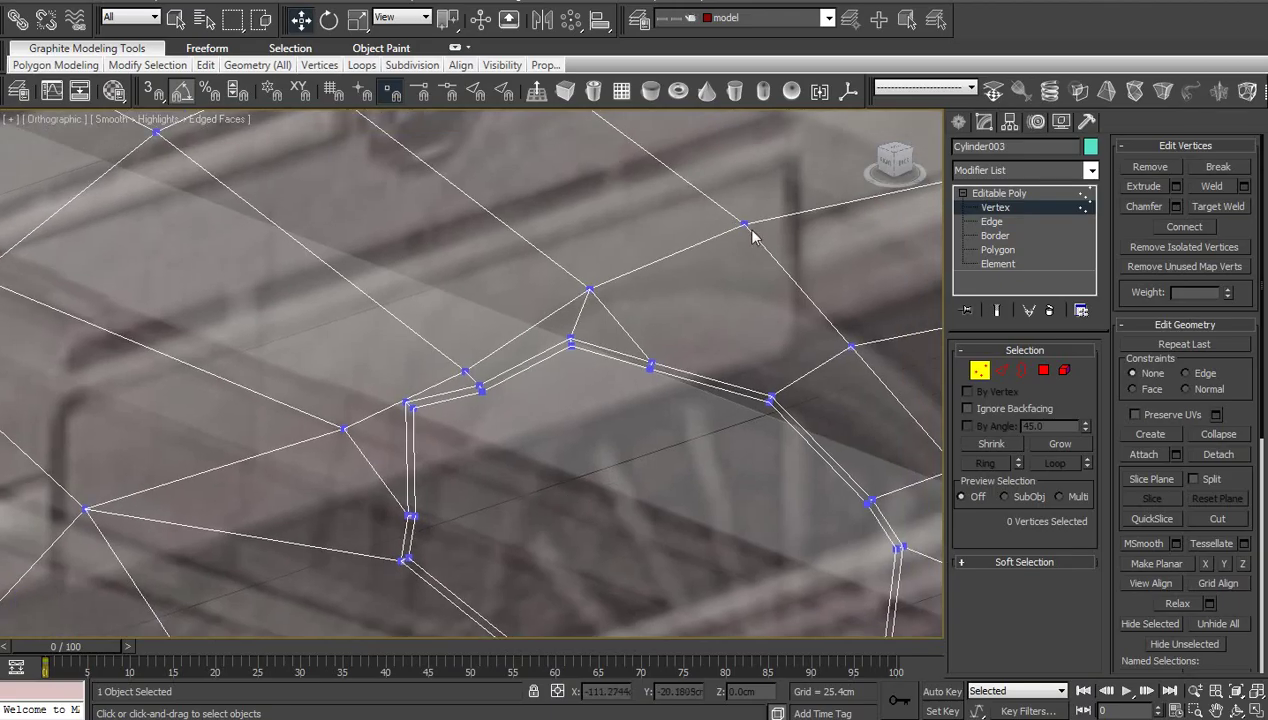
left_click(745, 226)
left_click(650, 363, "ctrl")
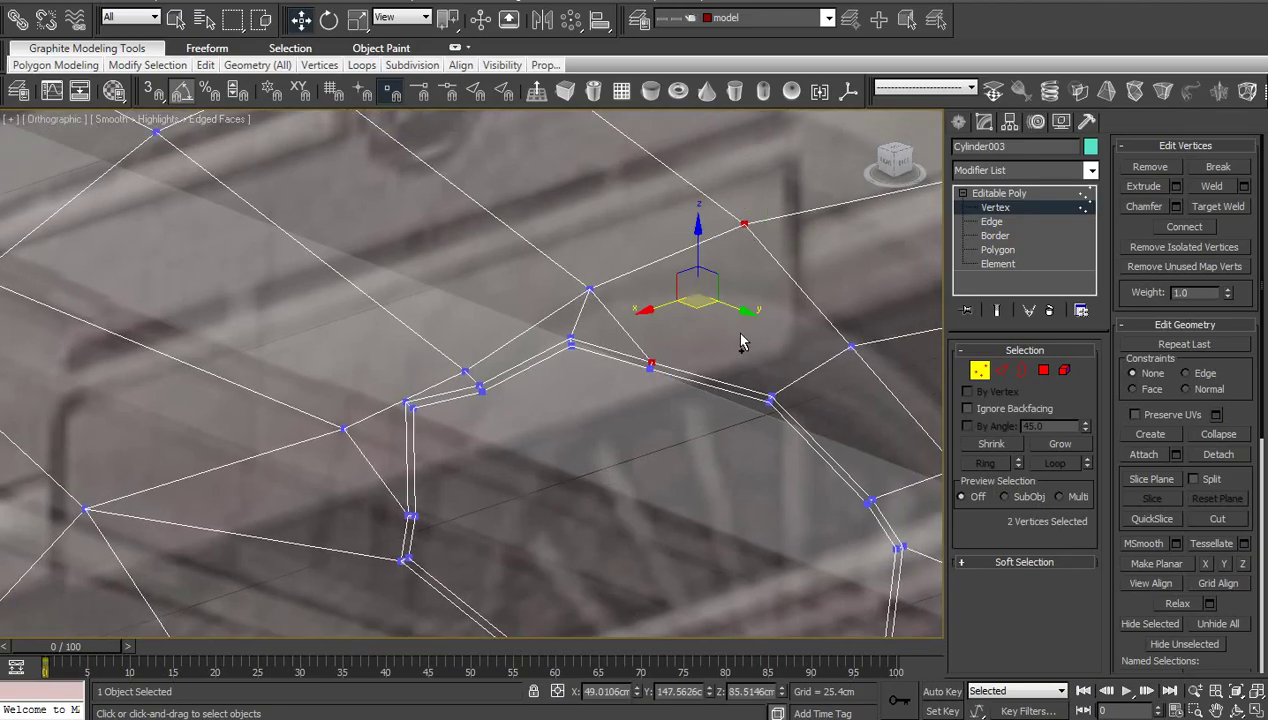
left_click(742, 342)
key("2")
left_click(622, 333)
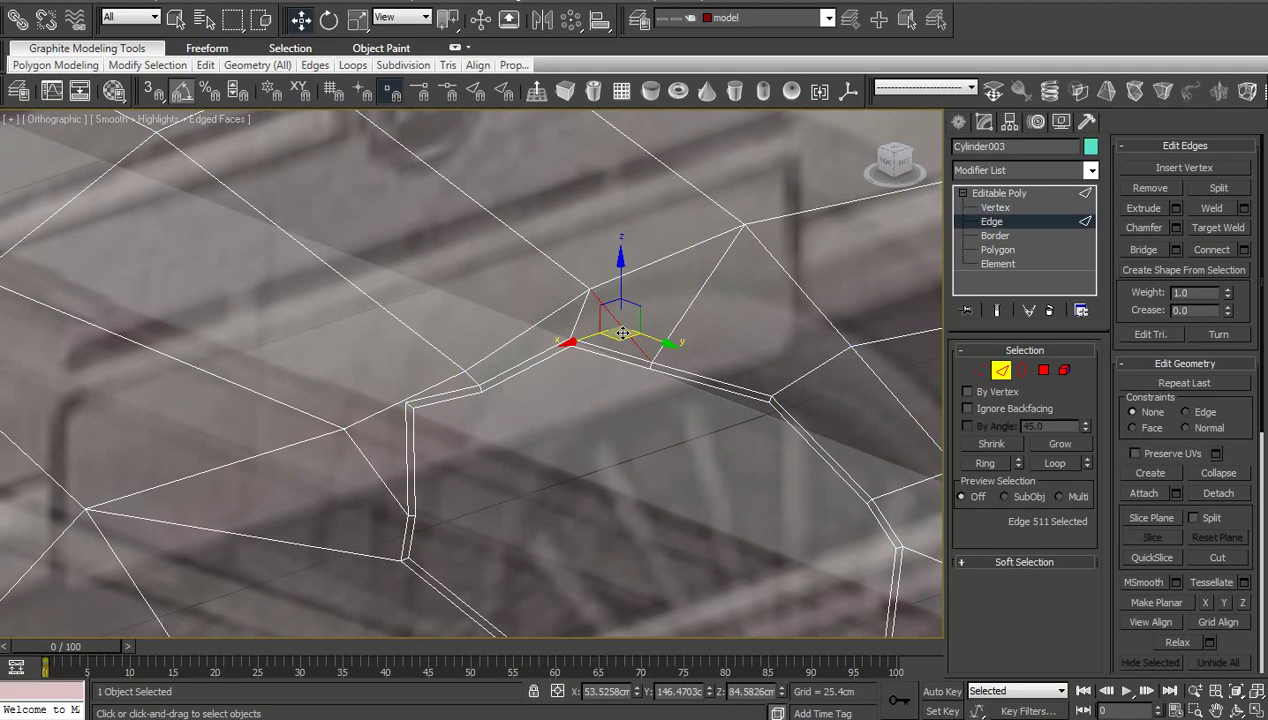
key("BackSpace")
middle_click_drag(622, 333, 651, 237)
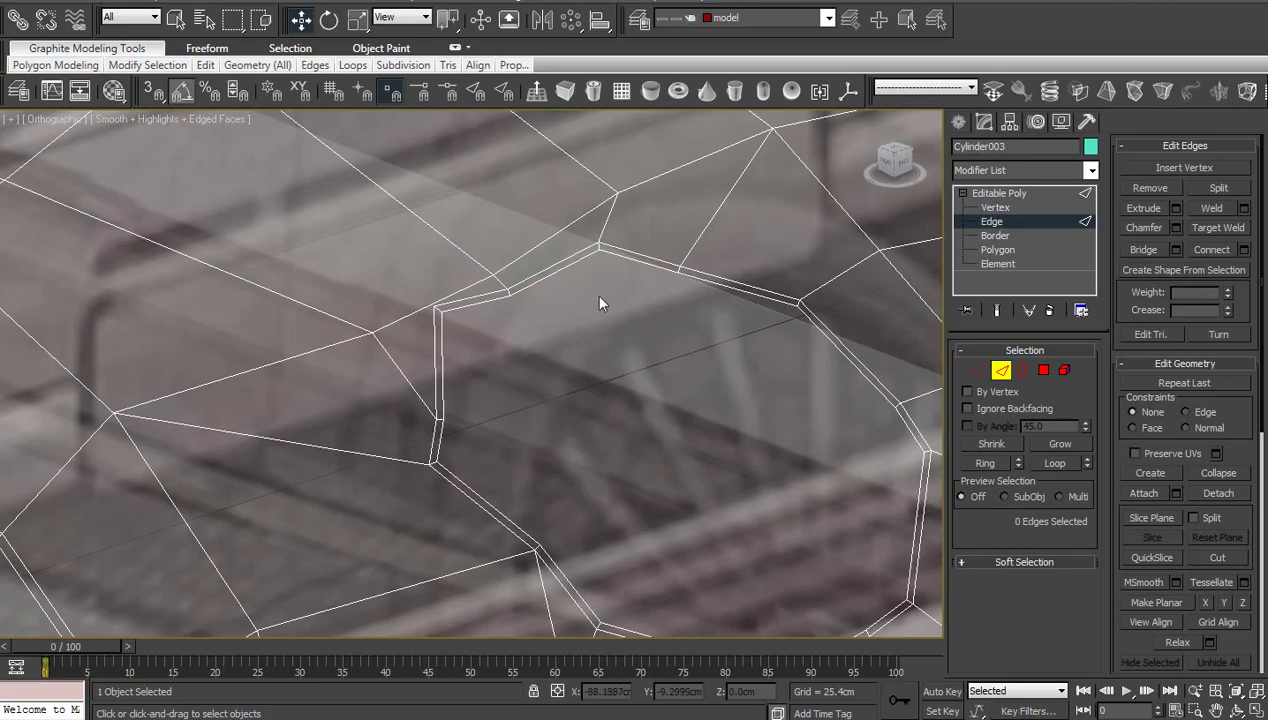
With the Edge constraint on, slide the two rim vertices just above the headlight's lower outer corner upward for even spacing
middle_click_drag(599, 302, 638, 304)
key("1")
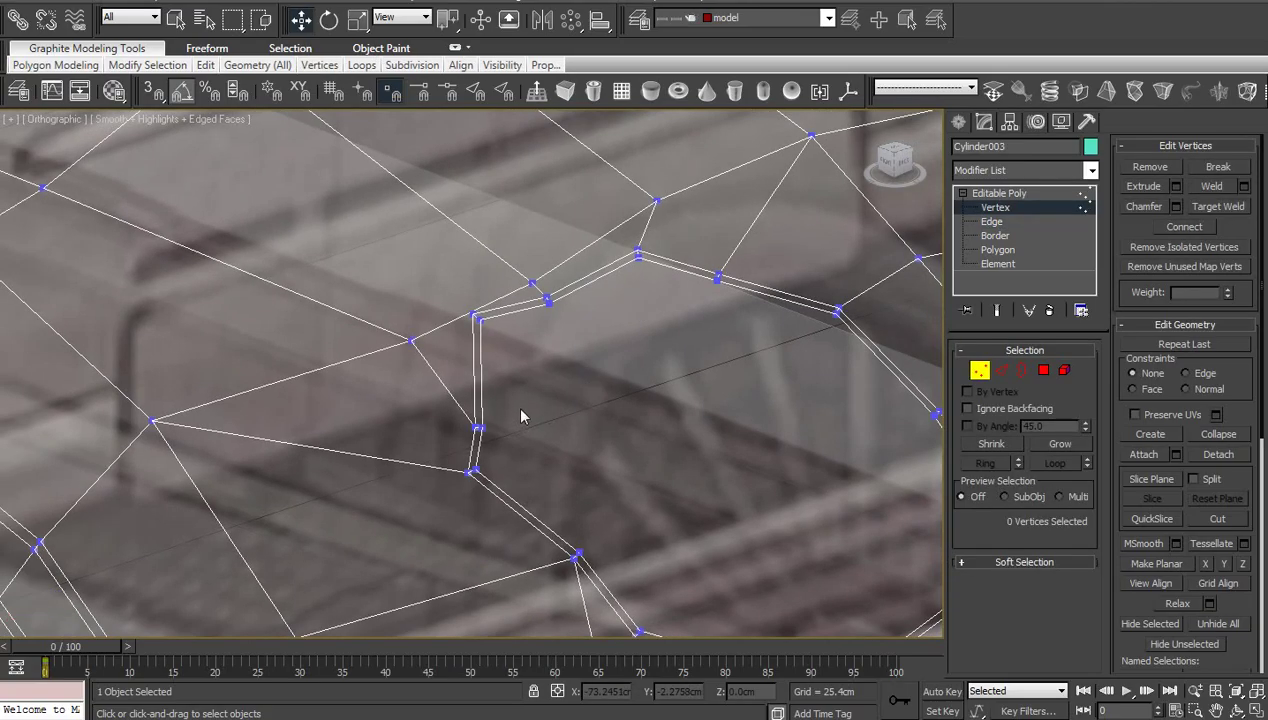
left_click_drag(513, 404, 459, 448)
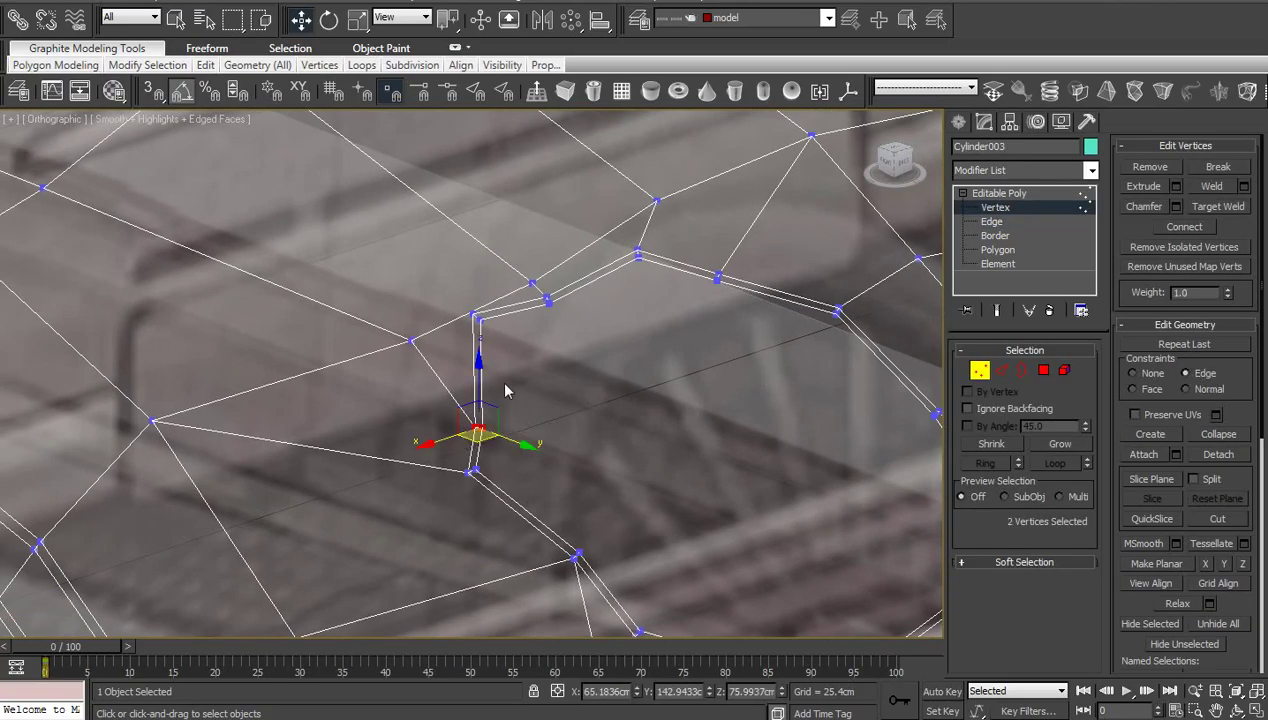
left_click_drag(480, 388, 480, 350)
left_click(586, 354)
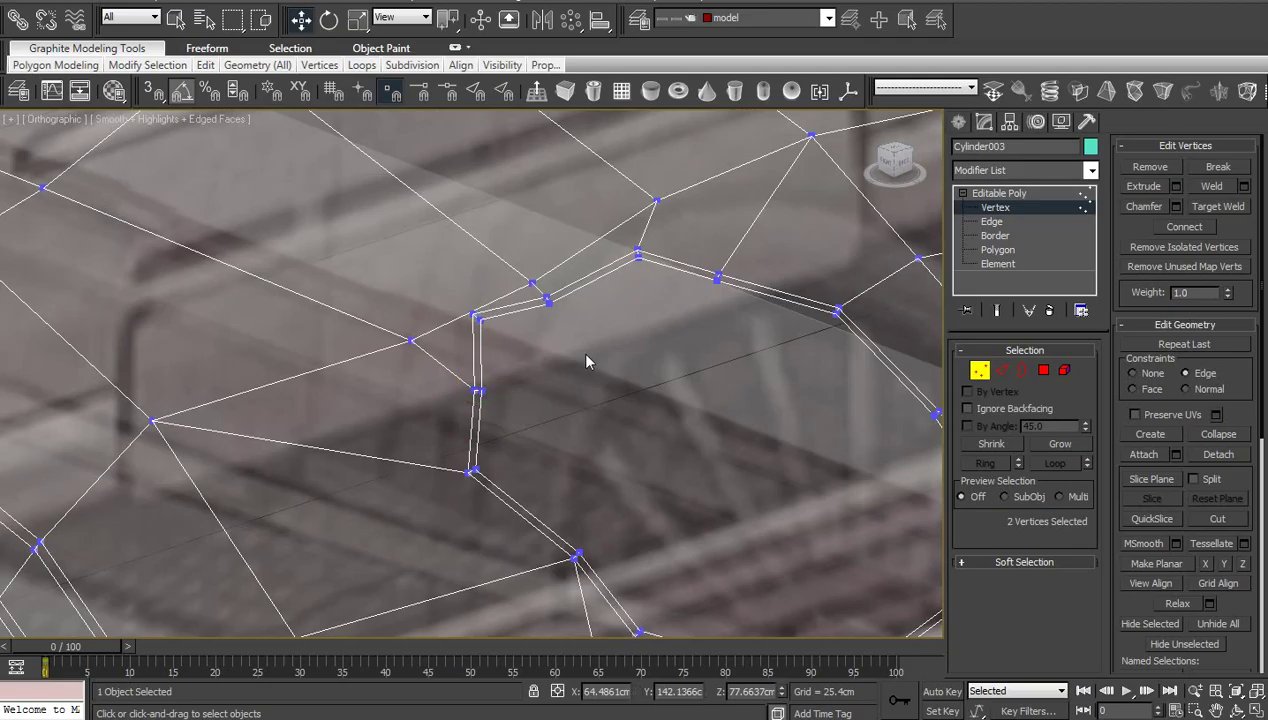
Slide the vertices of the edge row running from the headlight's upper inner rim toward the car's centre upward along their edges
scroll(650, 394, "down", 2)
middle_click_drag(714, 428, 479, 401)
left_click_drag(592, 354, 542, 389)
left_click_drag(609, 333, 646, 366, "ctrl")
left_click_drag(819, 279, 909, 328, "ctrl")
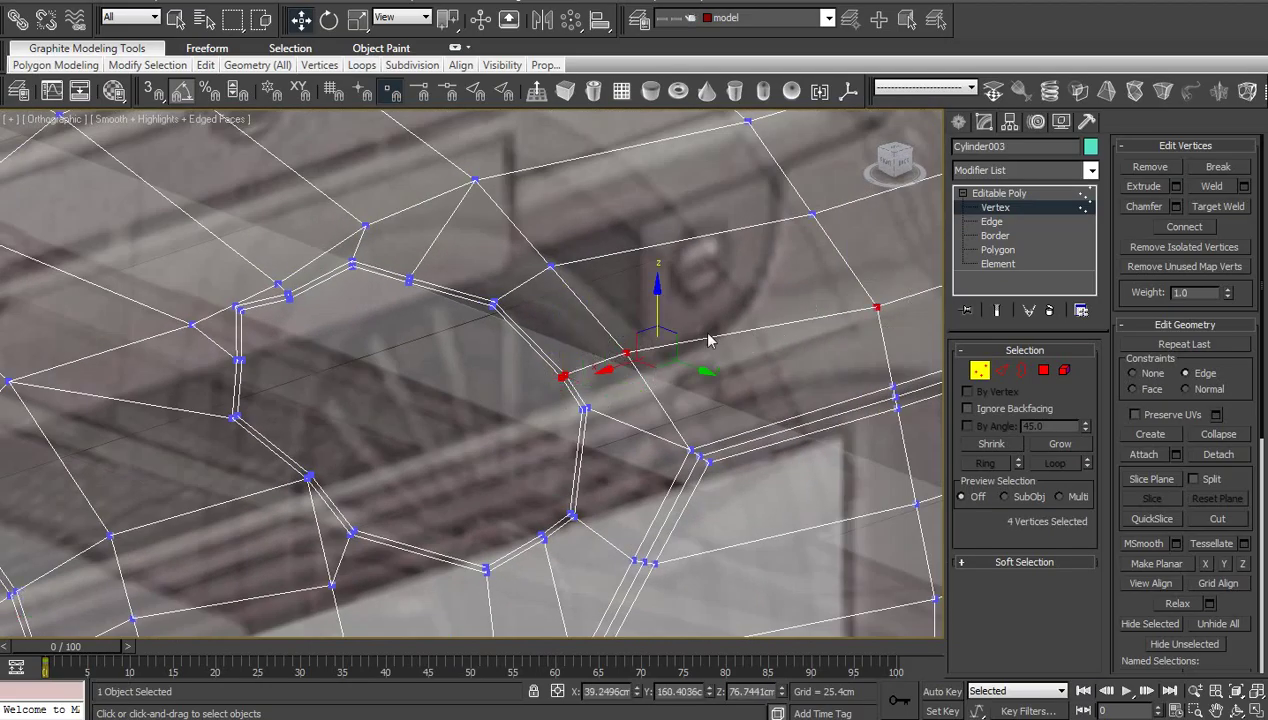
left_click_drag(672, 335, 654, 310)
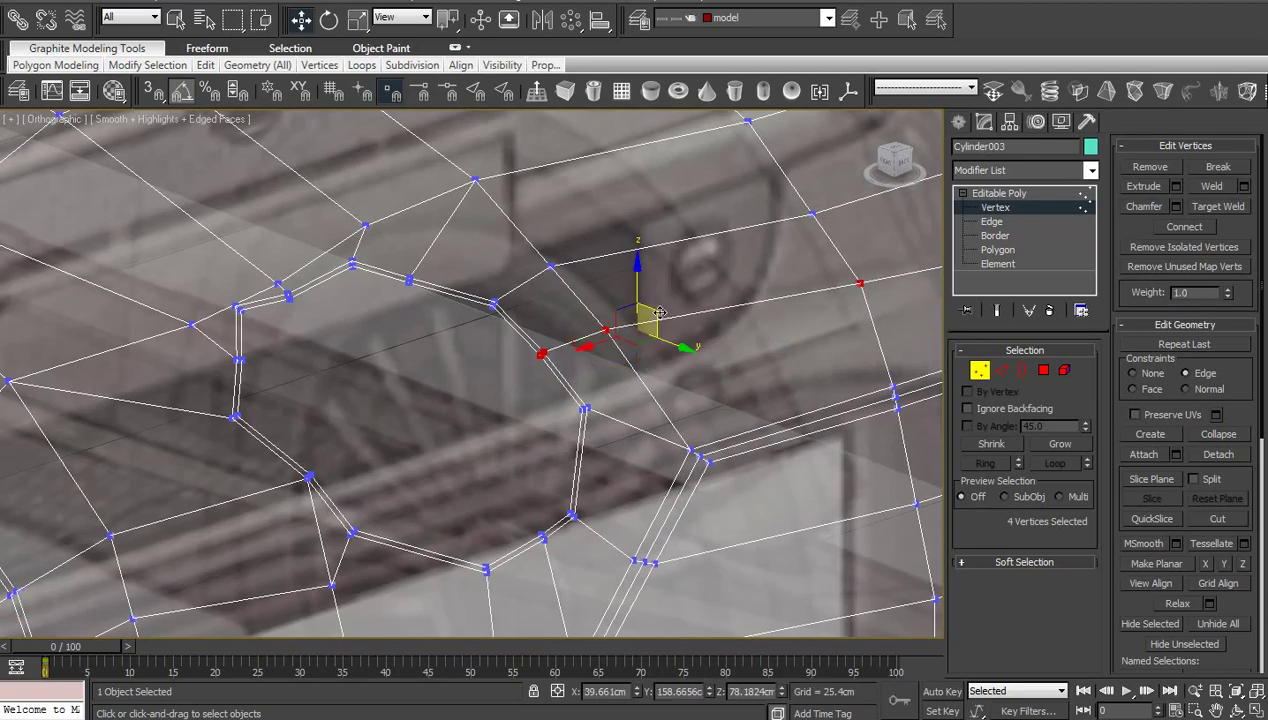
scroll(761, 343, "down", 2)
middle_click_drag(761, 343, 576, 407)
left_click_drag(752, 358, 738, 314)
left_click(726, 377)
Slide the two centre-side vertices of the next edge row above upward along their edges to even the spacing
scroll(712, 374, "down", 1)
middle_click_drag(690, 373, 754, 396)
scroll(682, 398, "up", 1)
left_click_drag(832, 248, 780, 302)
left_click_drag(685, 306, 647, 342, "ctrl")
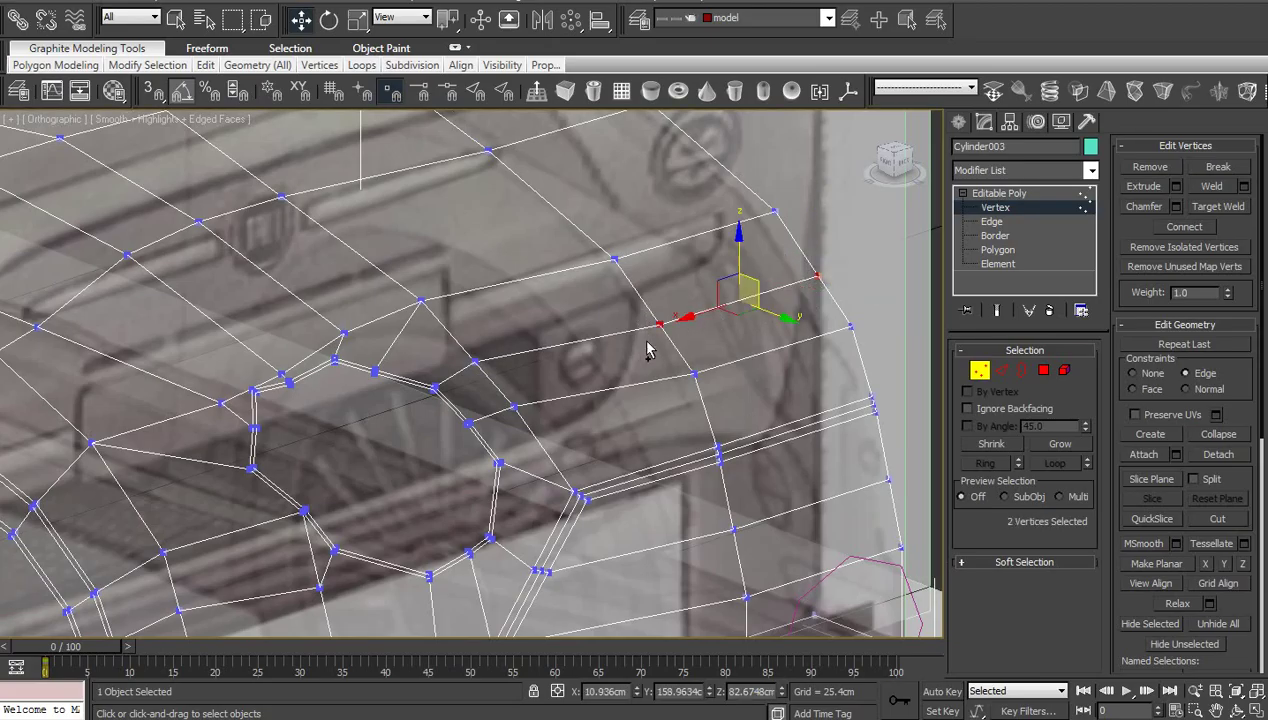
left_click_drag(760, 292, 751, 277)
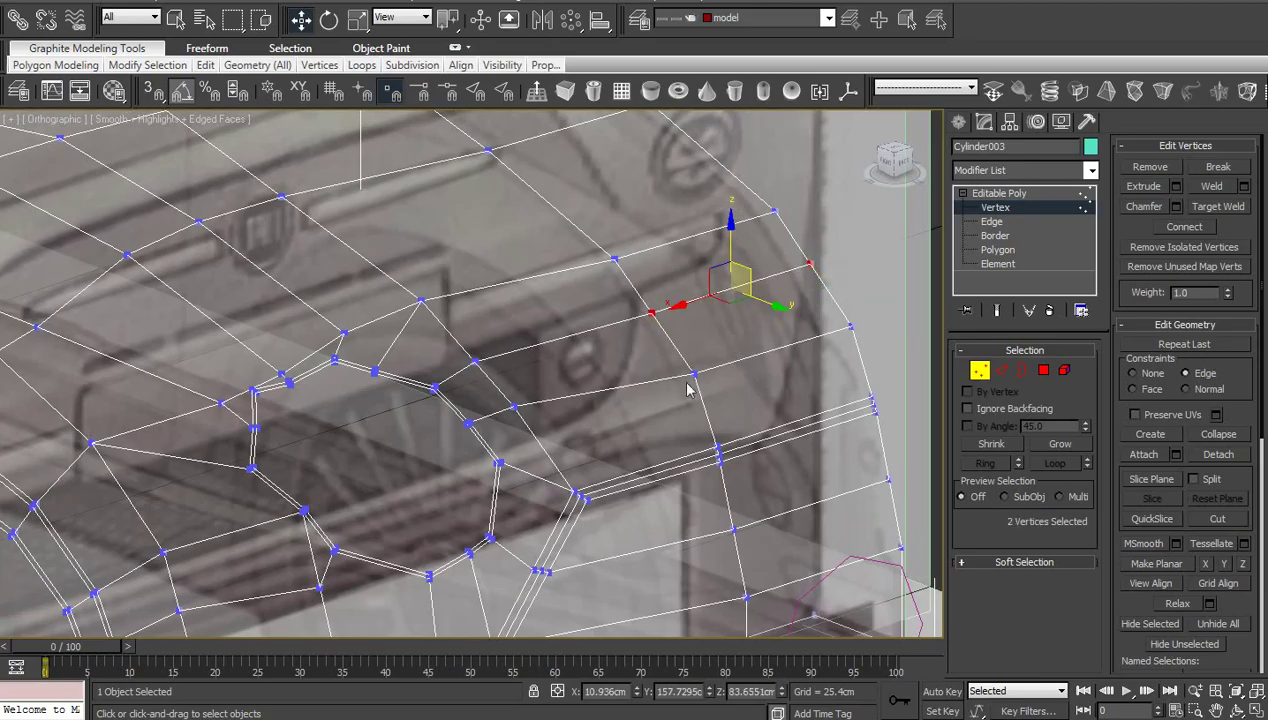
scroll(682, 396, "down", 2)
middle_click_drag(670, 415, 728, 279)
scroll(570, 358, "up", 2)
middle_click_drag(565, 356, 803, 360)
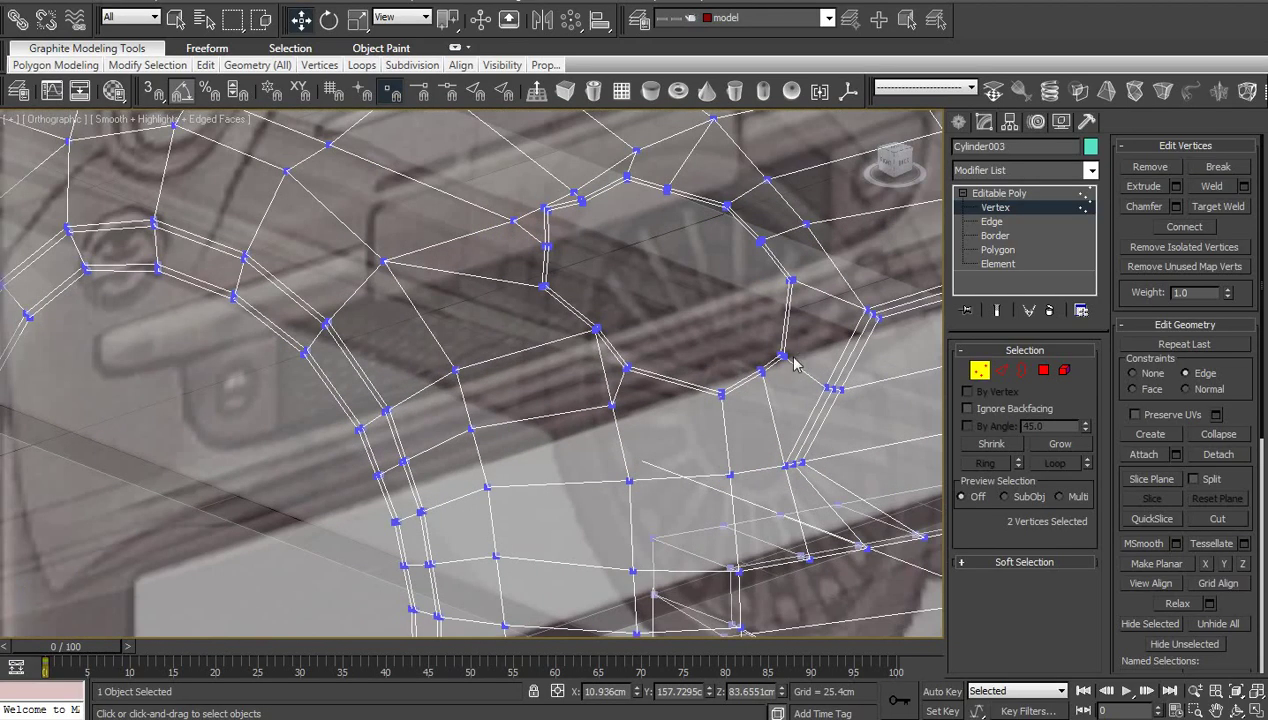
With constraints set to None, extrude the headlight opening's border about 6.4 cm back along Y into the body as an inner wall
scroll(702, 391, "down", 3)
middle_click_drag(702, 391, 660, 528)
scroll(634, 303, "up", 3)
scroll(616, 424, "up", 2)
scroll(700, 511, "up", 2)
left_click(1000, 236)
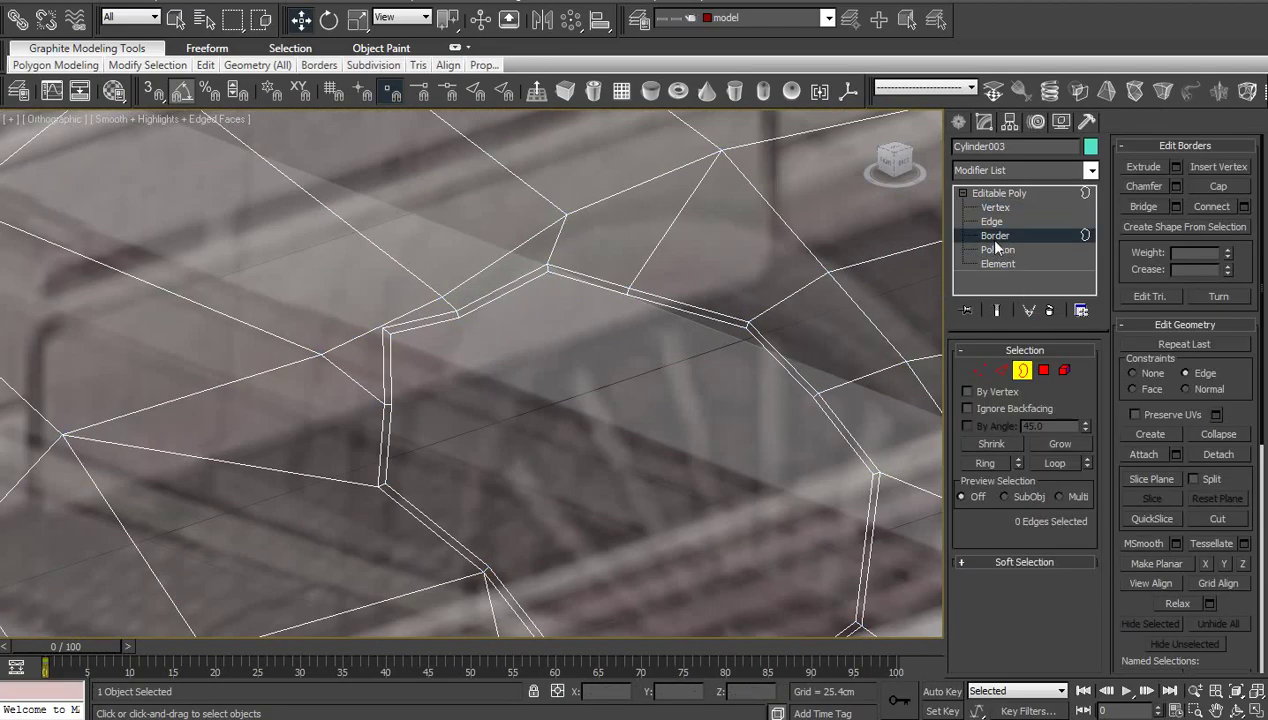
left_click(786, 373)
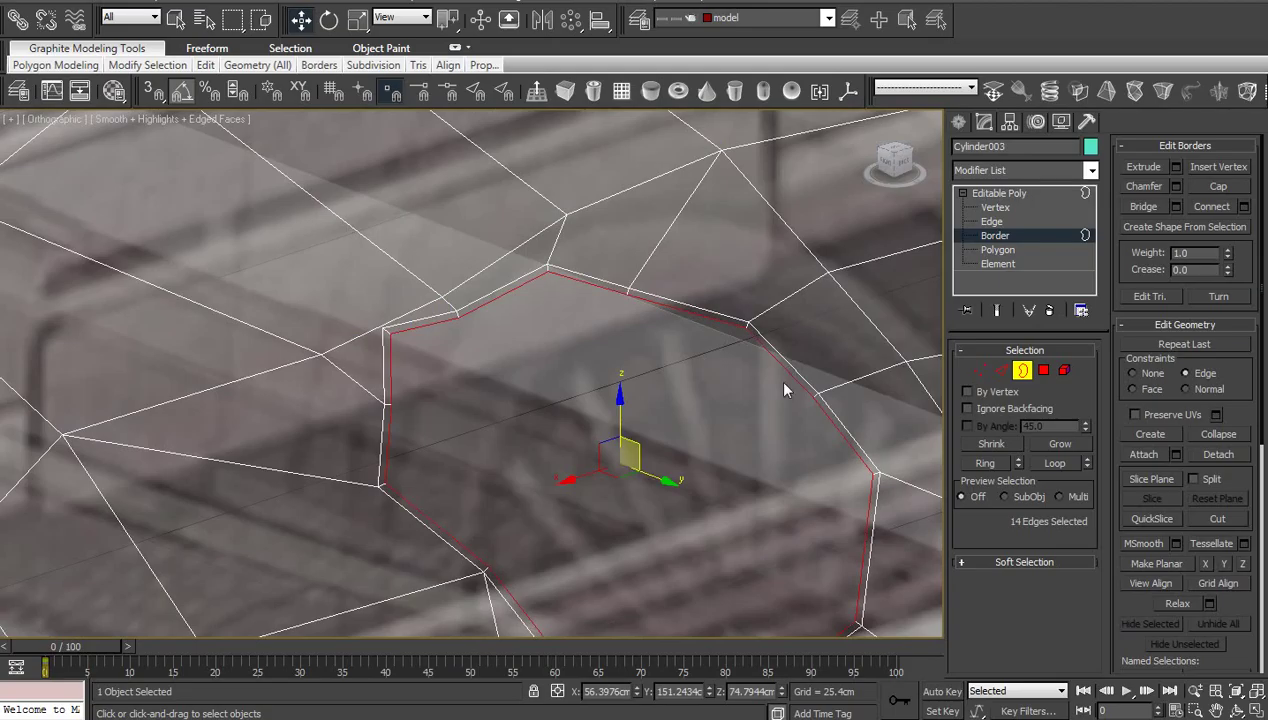
scroll(784, 384, "down", 2)
middle_click_drag(712, 427, 724, 376)
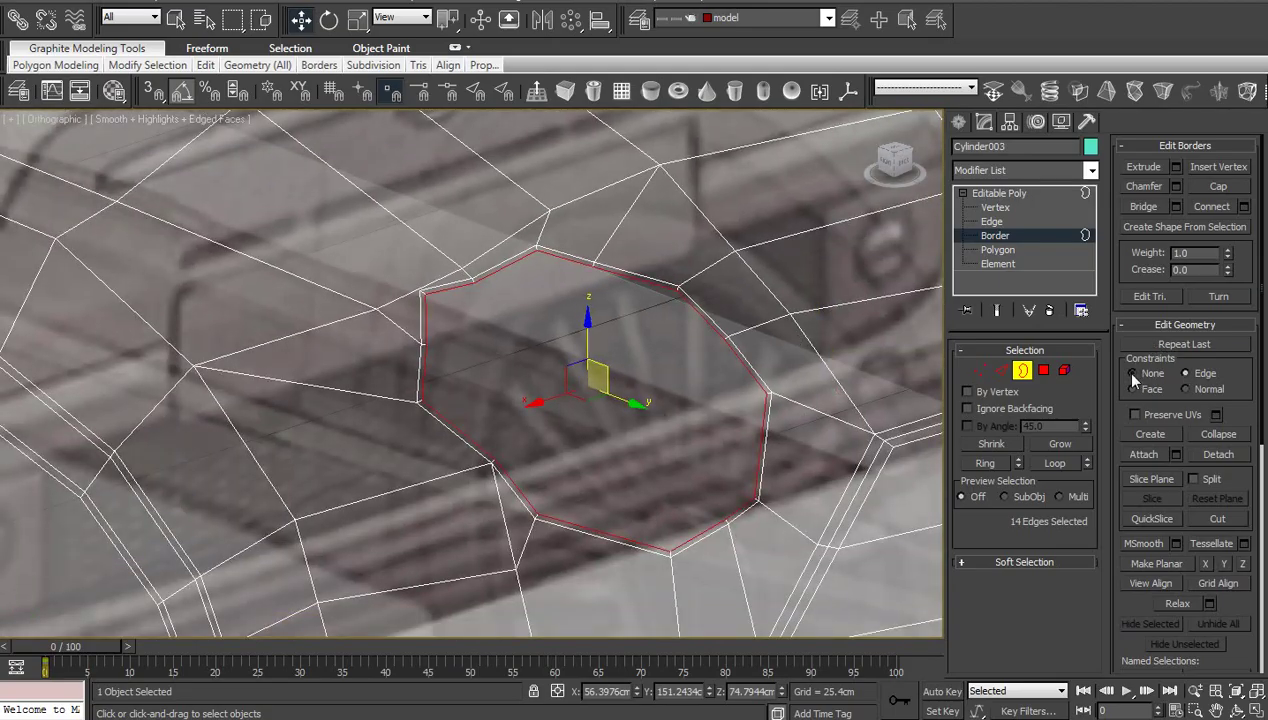
left_click_drag(636, 404, 575, 403, "shift")
right_click(575, 403)
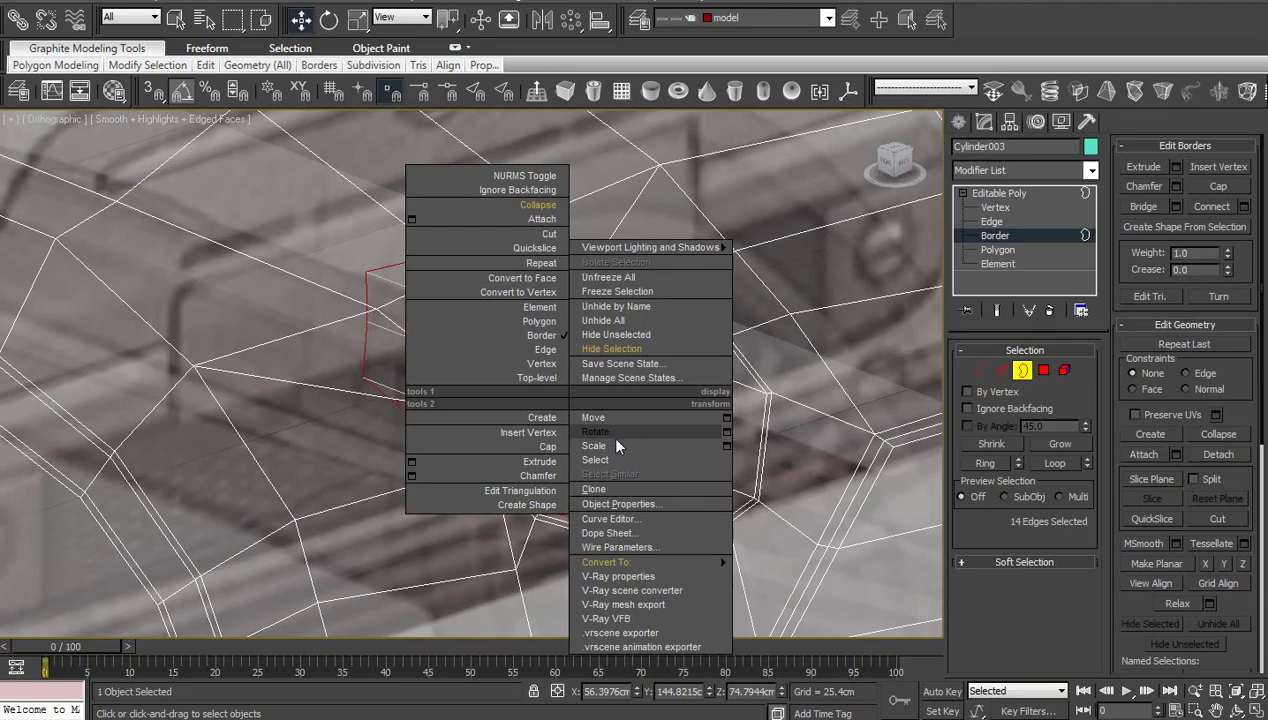
left_click(609, 436)
right_click(642, 397)
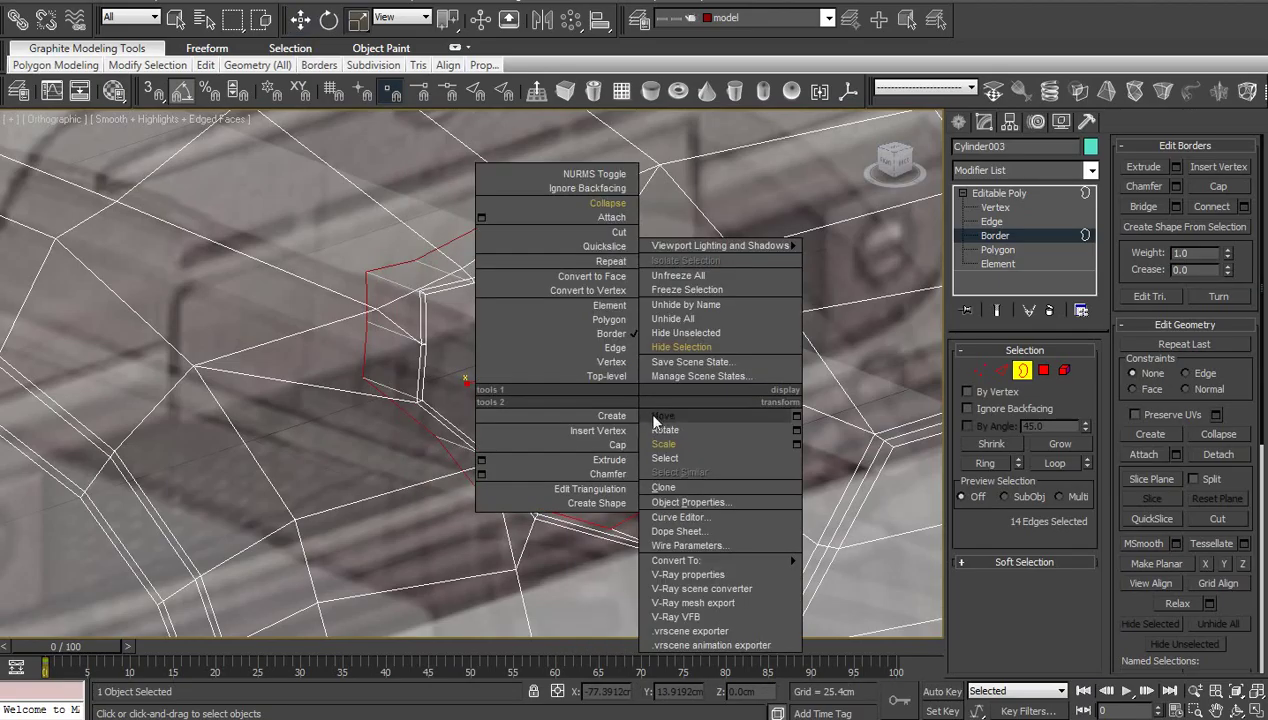
left_click(655, 417)
Connect the ring of edges across the headlight's inner wall with one segment, slid close to the outer rim
middle_click_drag(697, 440, 665, 419)
scroll(655, 450, "up", 3)
key("2")
left_click(676, 470)
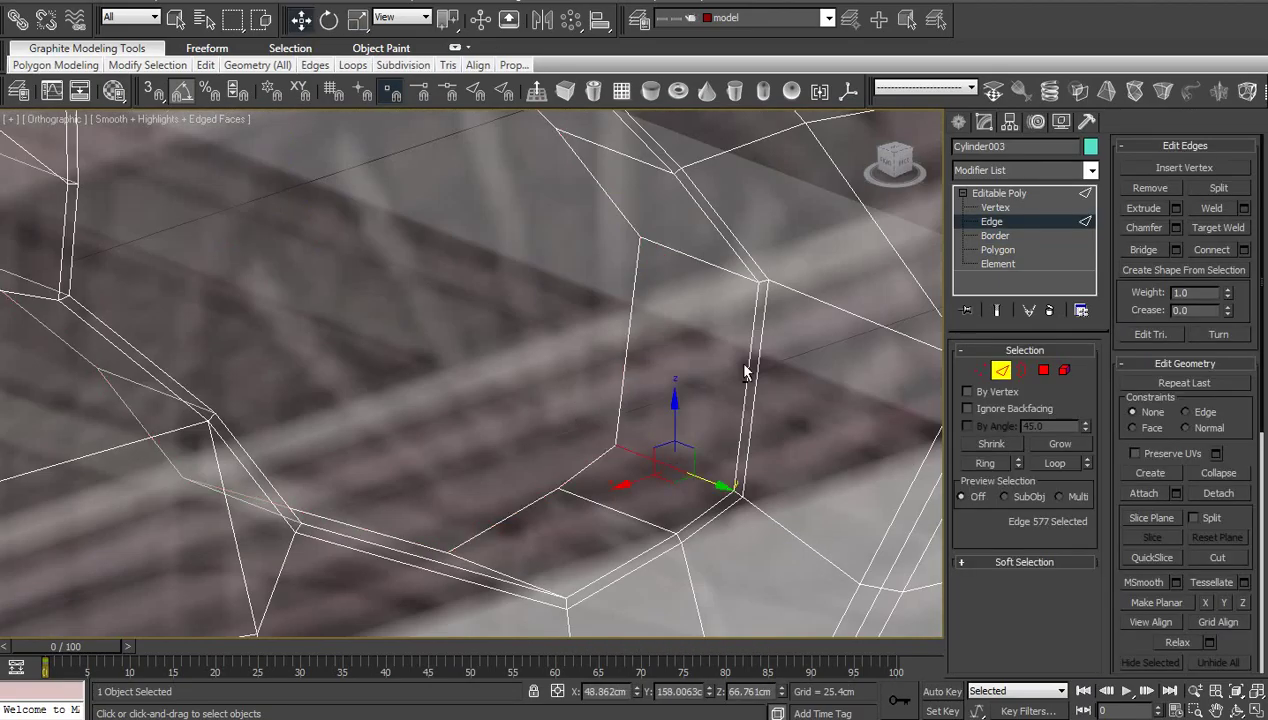
right_click(730, 317)
left_click(567, 378)
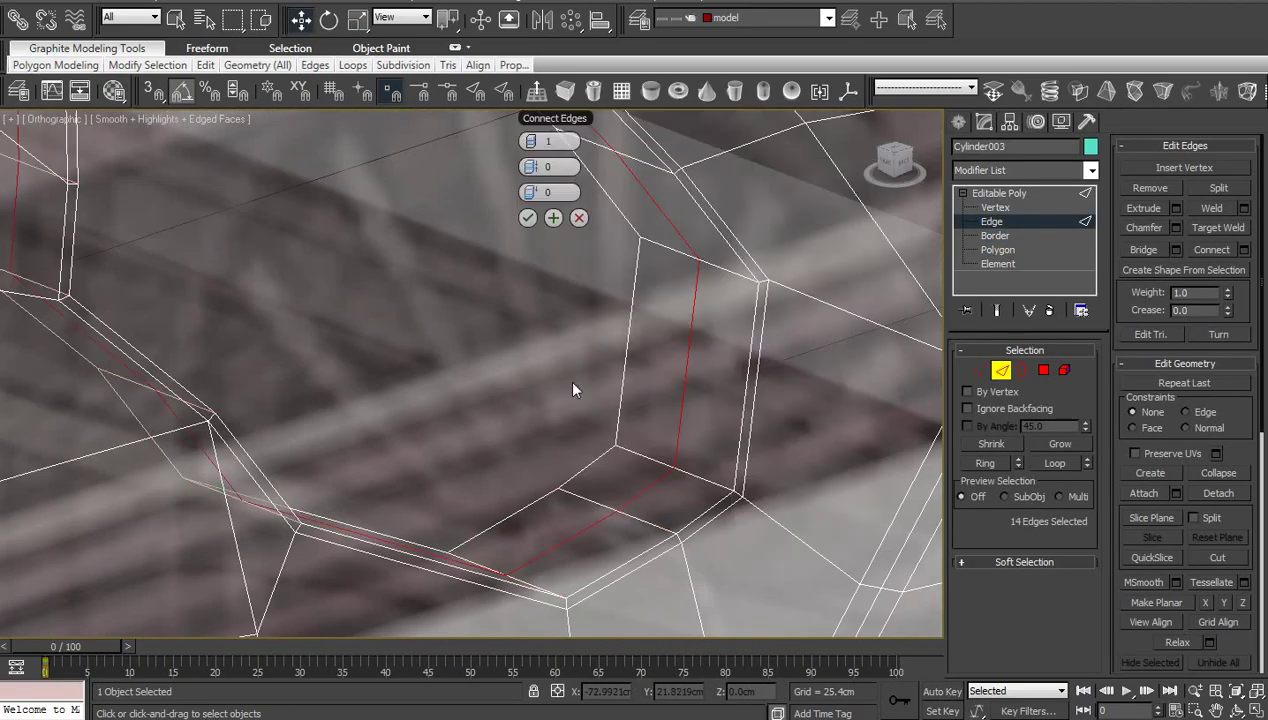
left_click_drag(530, 189, 211, 203)
left_click(528, 218)
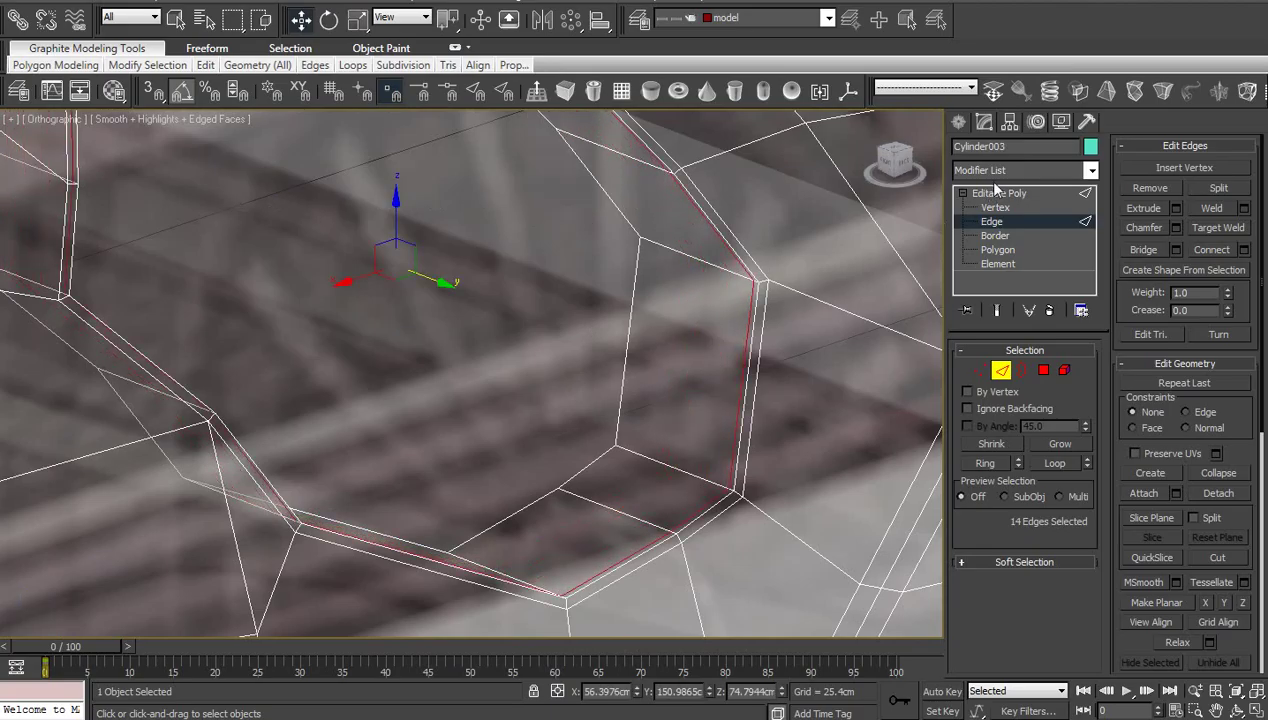
Turn off see-through display and inspect the headlight opening with NURMS smoothing, both with and without edged faces
left_click(1003, 196)
scroll(769, 346, "down", 5)
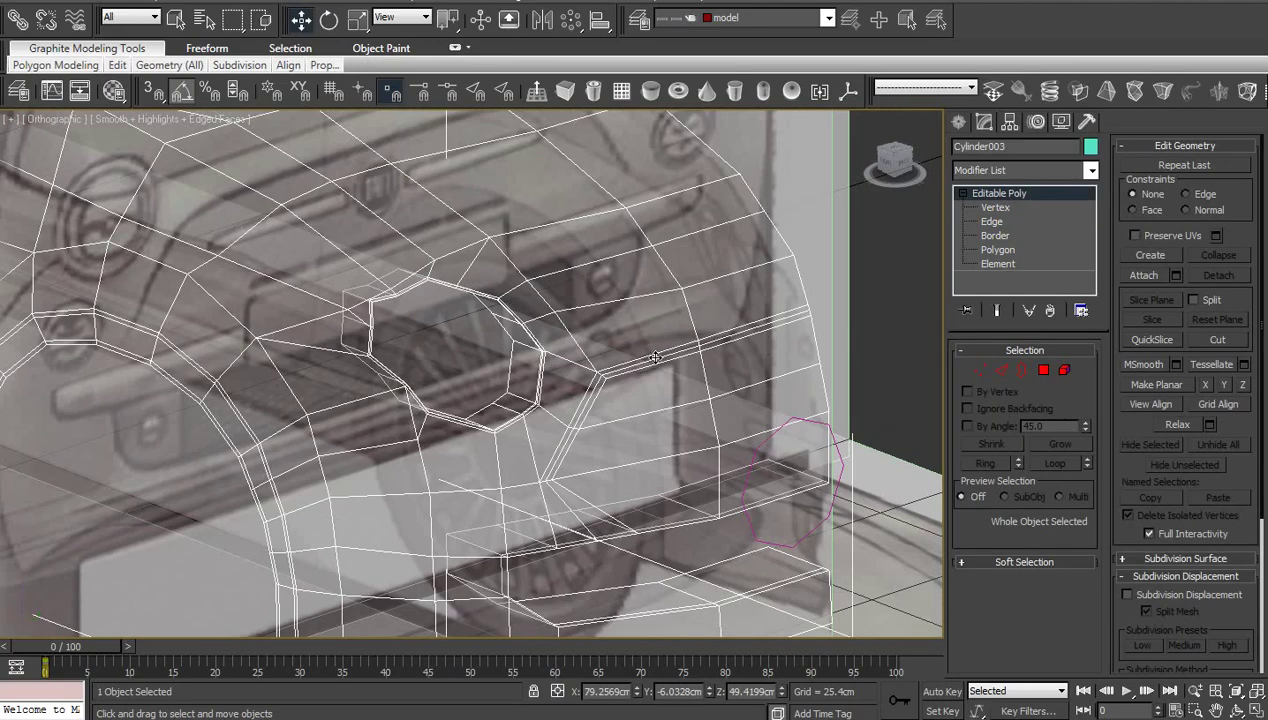
key("alt+x")
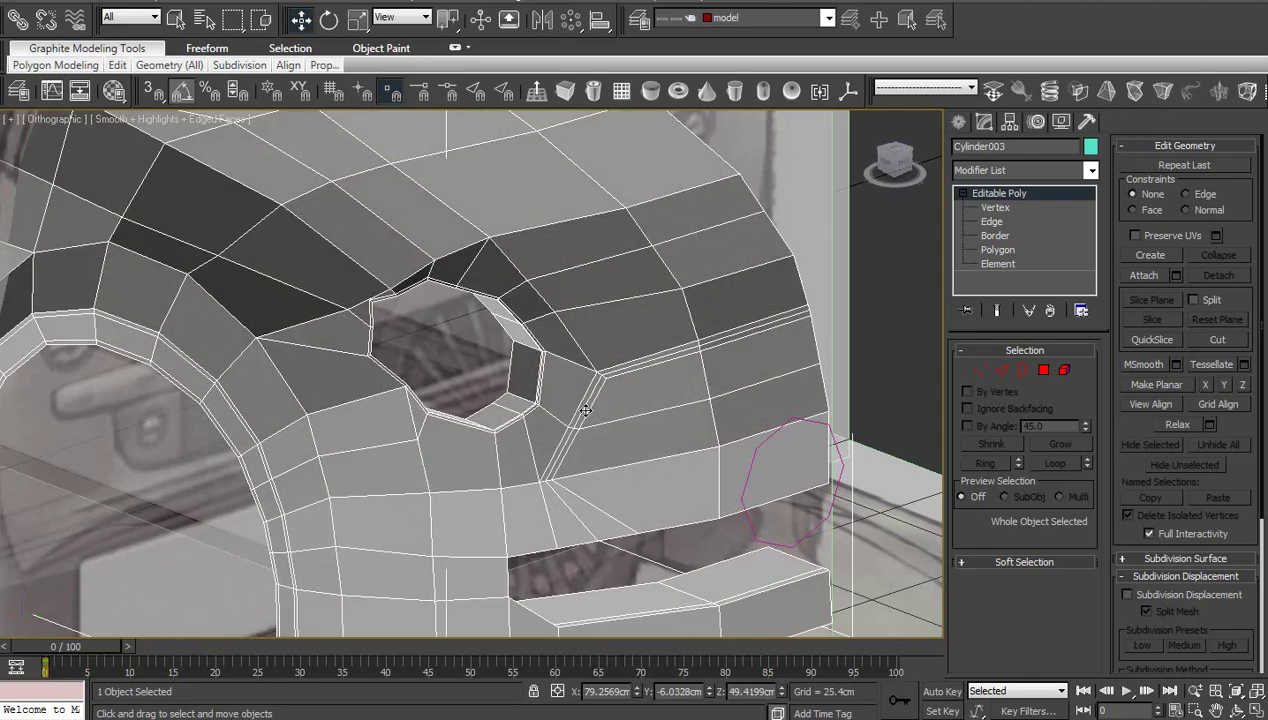
key("ctrl+q")
middle_click_drag(584, 408, 598, 436)
scroll(598, 436, "up", 4)
key("F4")
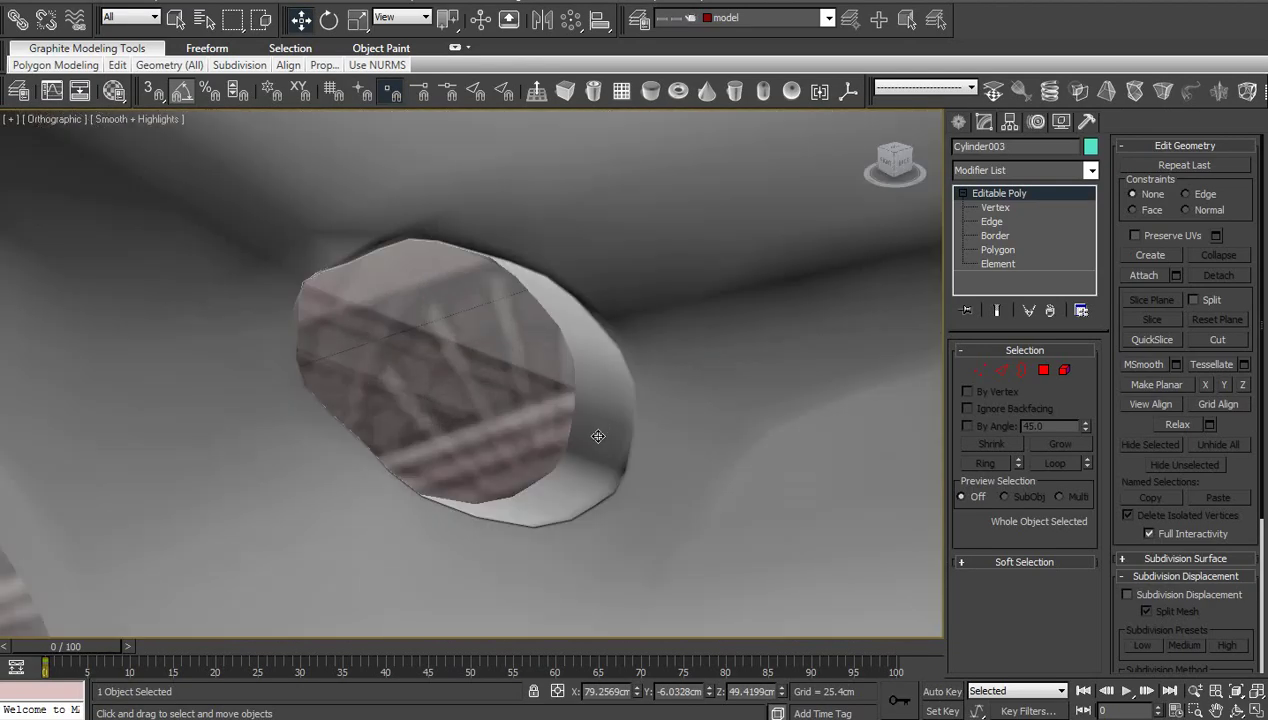
key("F4")
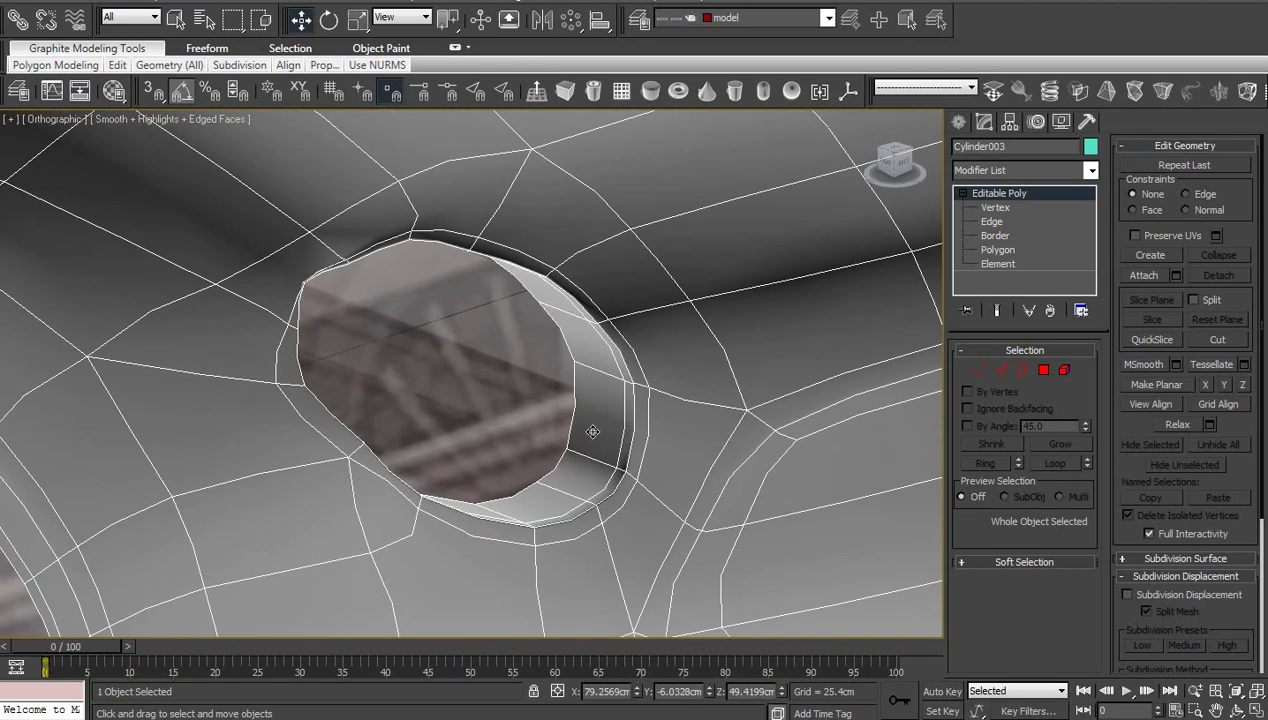
key("ctrl+q")
In the Left view, move the four vertices at the middle of the headlight's rear rim and inner wall forward along the horizontal axis
middle_click_drag(498, 368, 569, 442)
scroll(568, 442, "up", 3)
key("2")
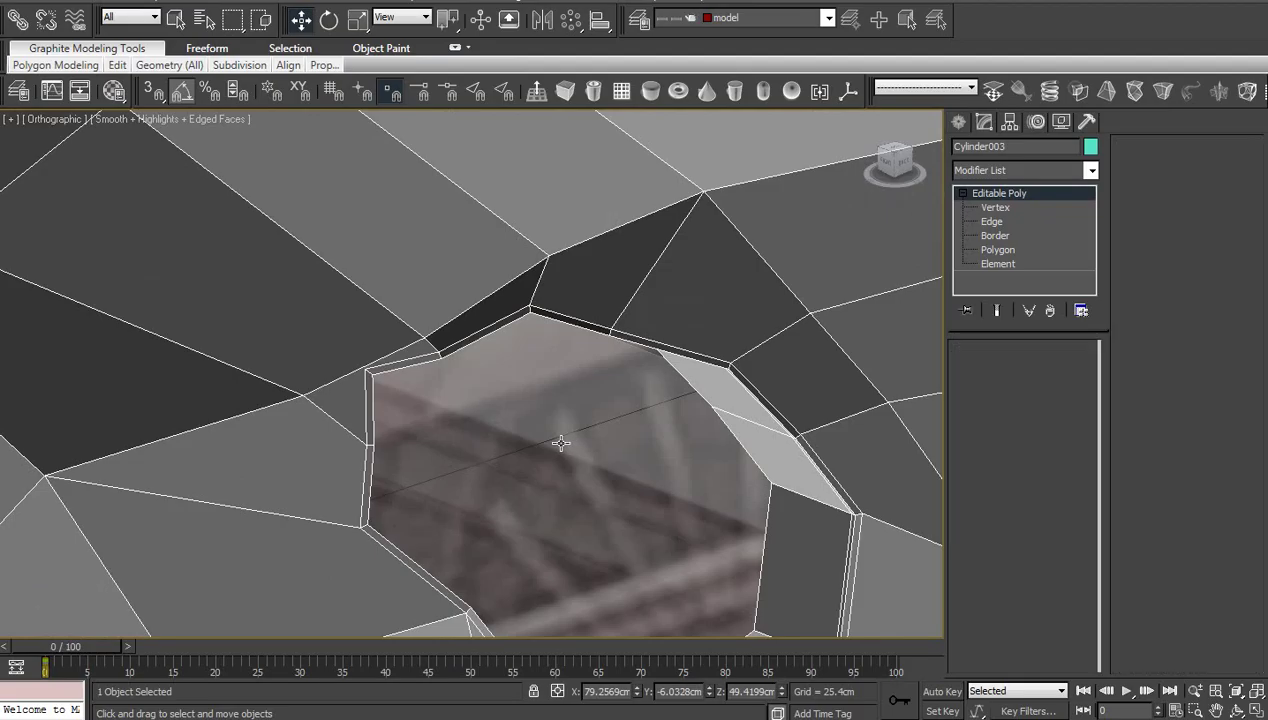
key("1")
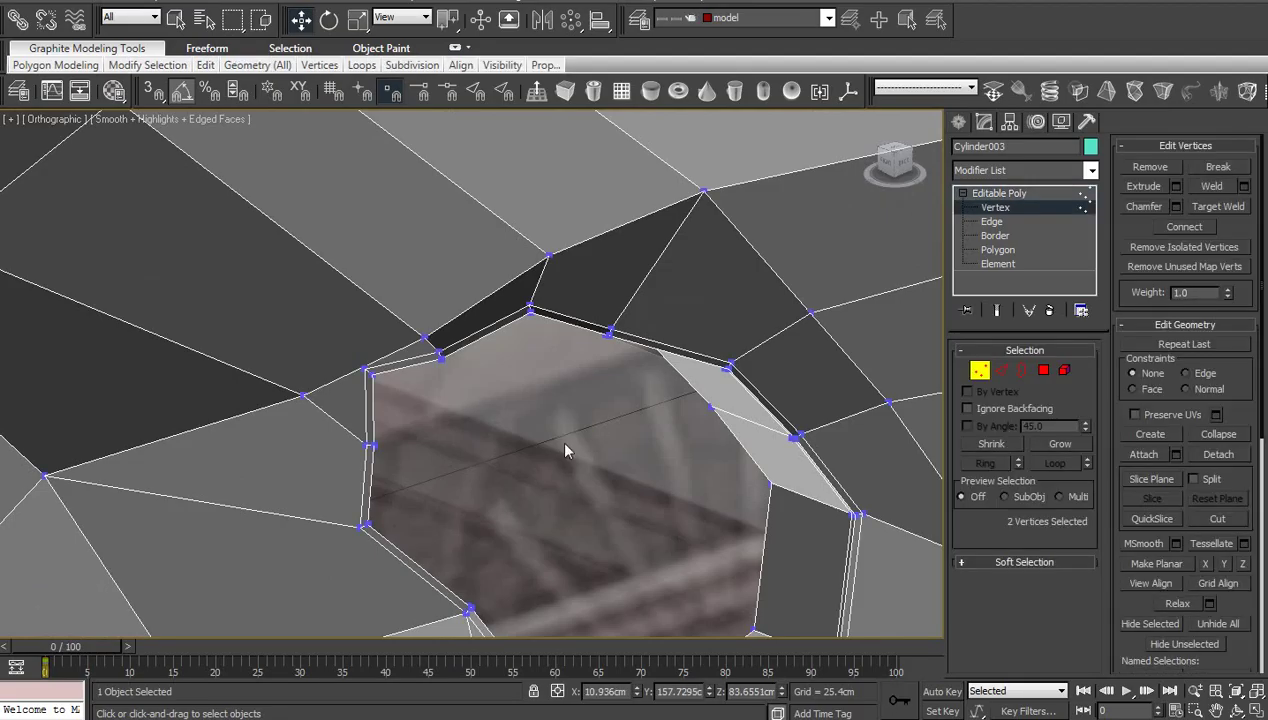
key("l")
scroll(549, 430, "down", 12)
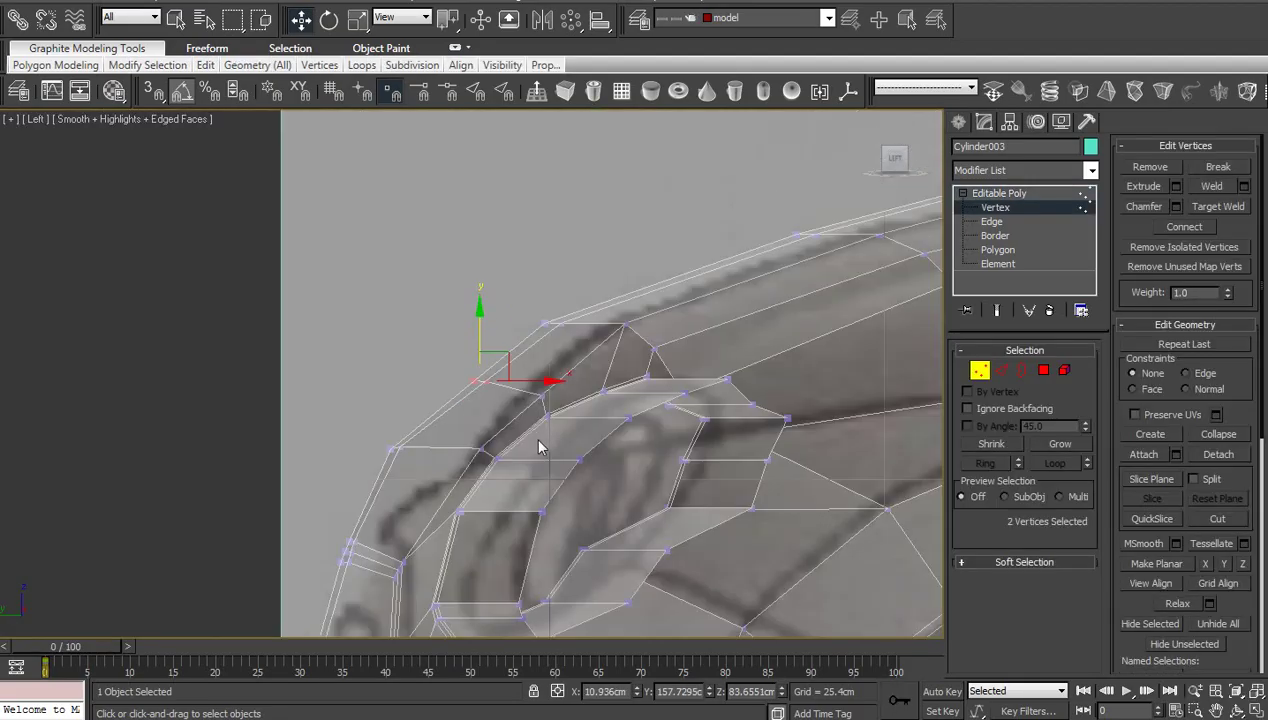
scroll(541, 447, "down", 2)
middle_click_drag(589, 488, 565, 463)
scroll(540, 348, "up", 3)
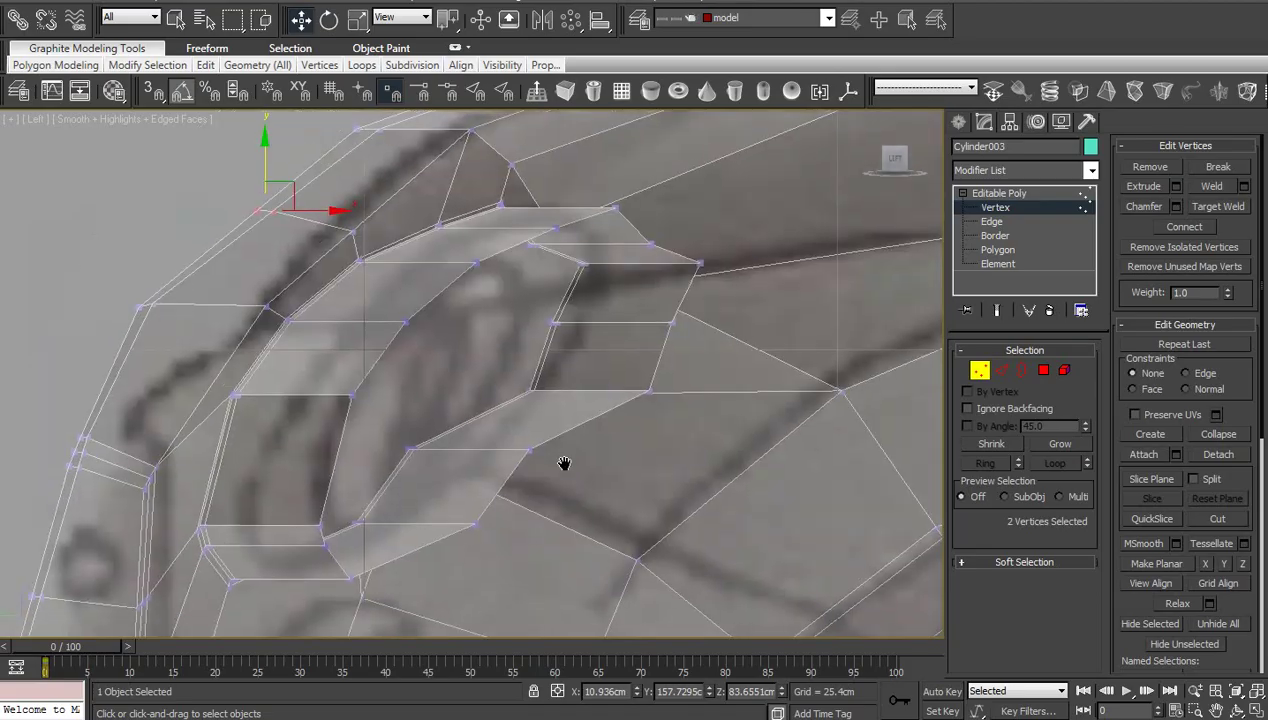
middle_click_drag(584, 387, 575, 420)
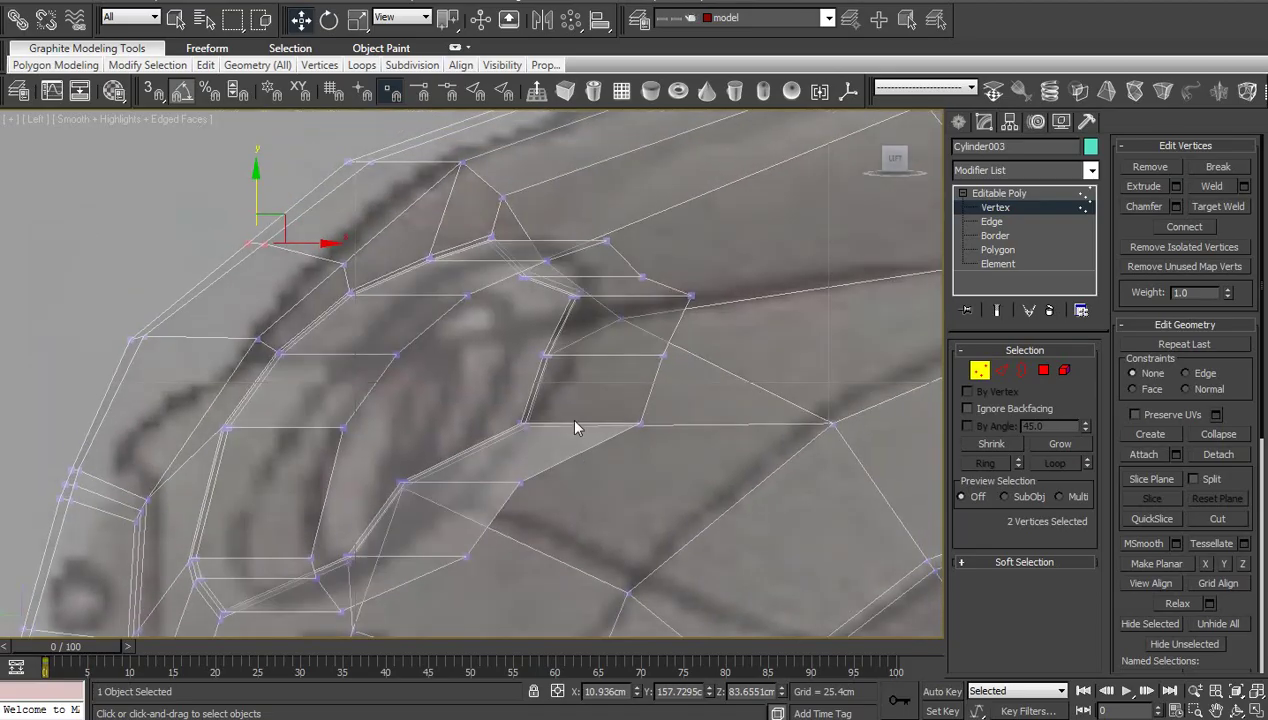
scroll(589, 400, "down", 3)
mouse_move(591, 402)
middle_mouse_down()
mouse_move(670, 284)
mouse_move(589, 422)
middle_mouse_up()
scroll(673, 284, "up", 3)
left_click_drag(661, 352, 622, 376)
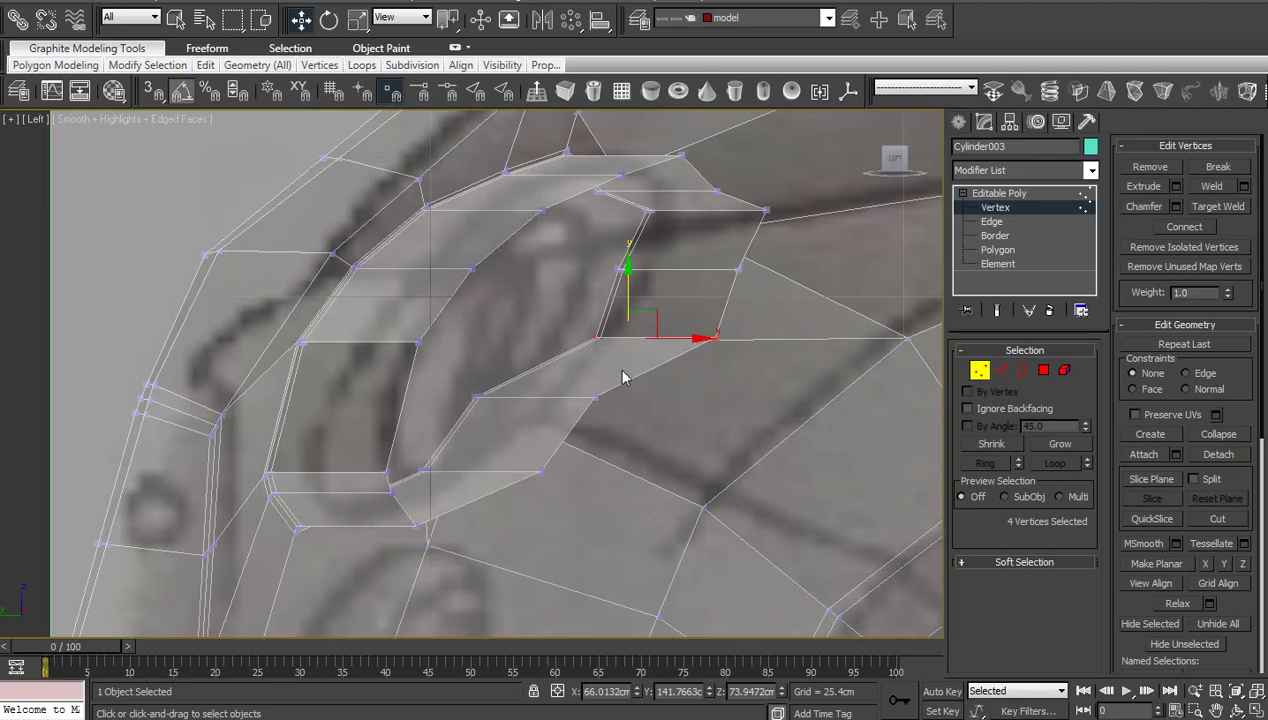
left_click_drag(688, 352, 608, 344)
Move the next two vertex rows up the headlight's rear rim forward to straighten its slanted rear edge
scroll(640, 439, "up", 3)
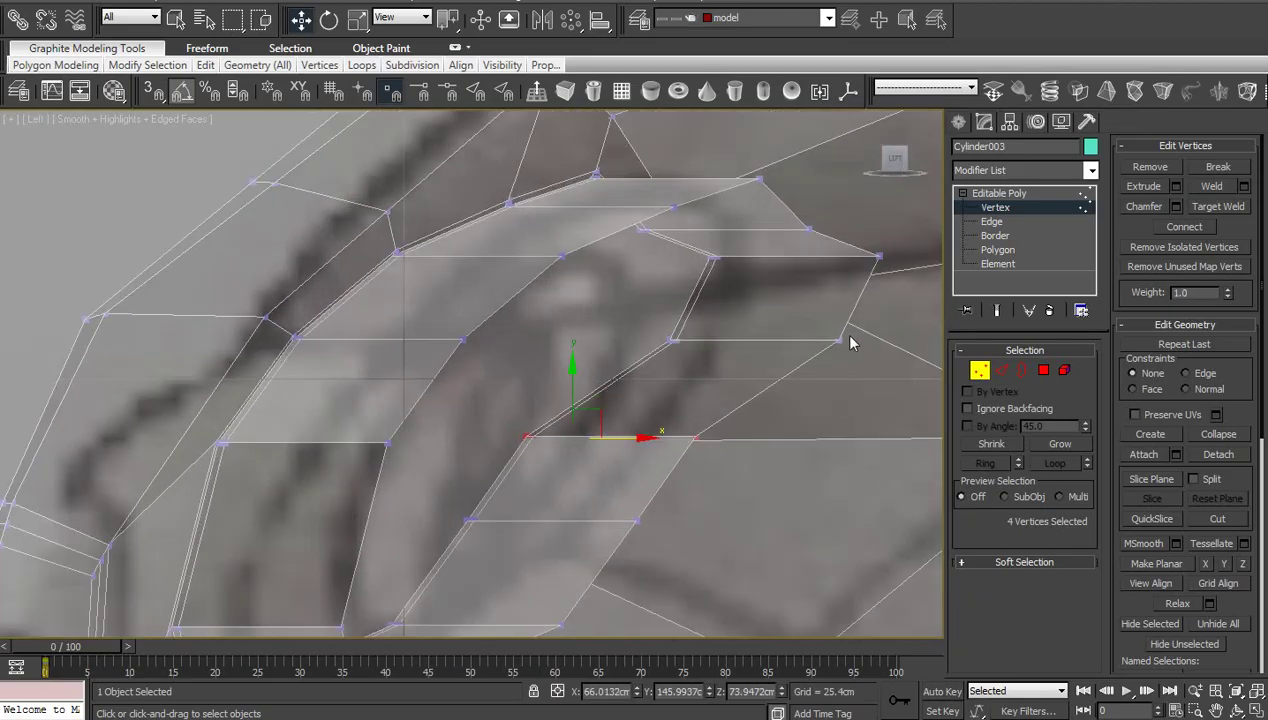
left_click_drag(850, 343, 630, 370)
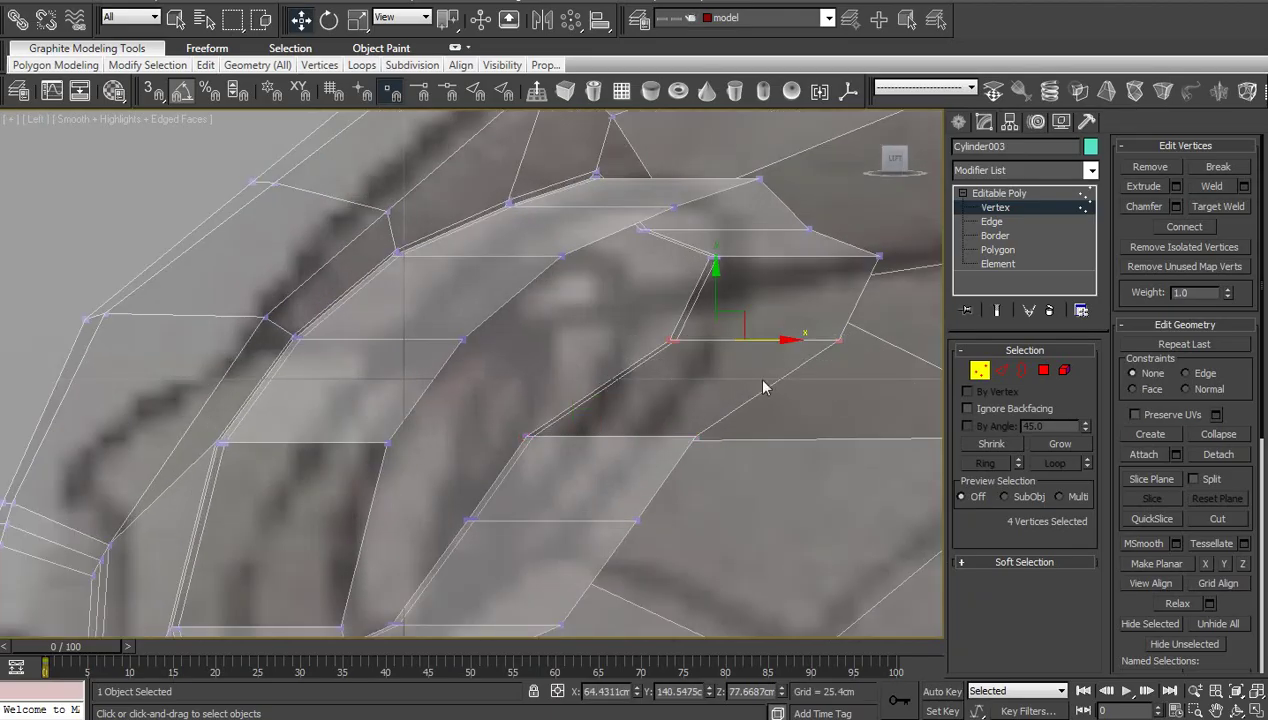
left_click_drag(766, 342, 696, 342)
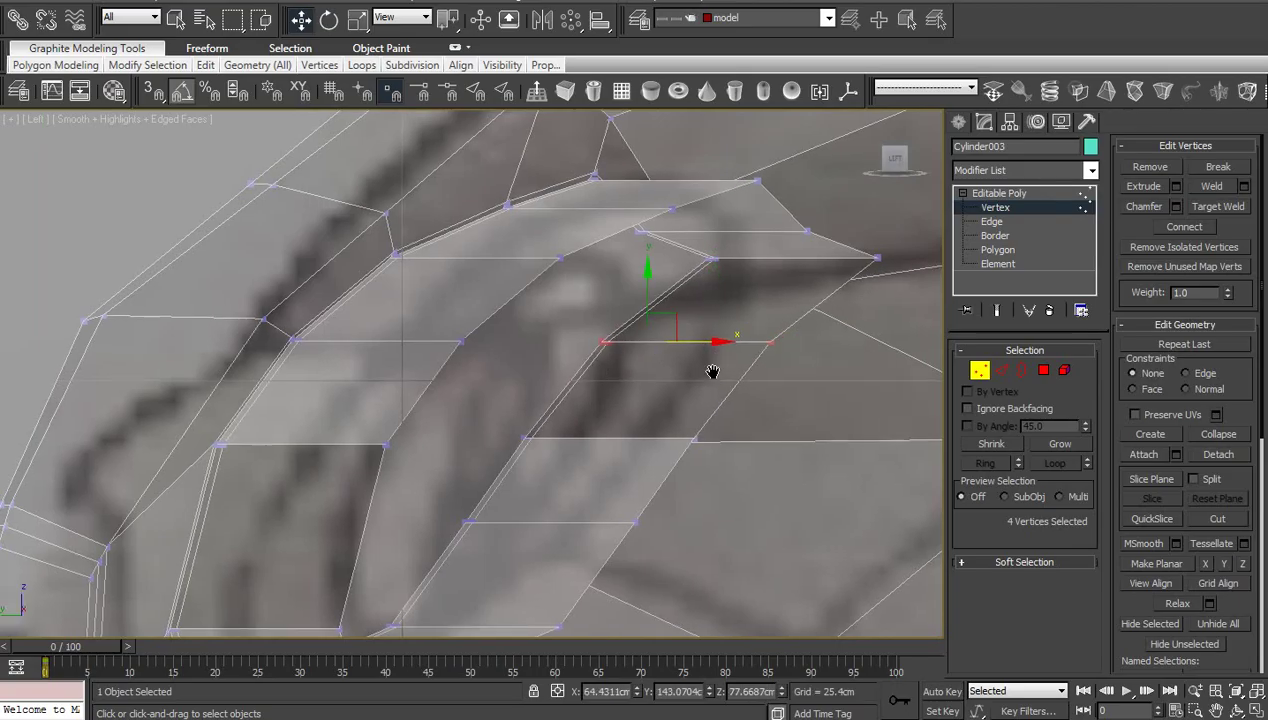
middle_click_drag(804, 324, 688, 480)
scroll(688, 480, "up", 2)
left_click_drag(814, 380, 545, 402)
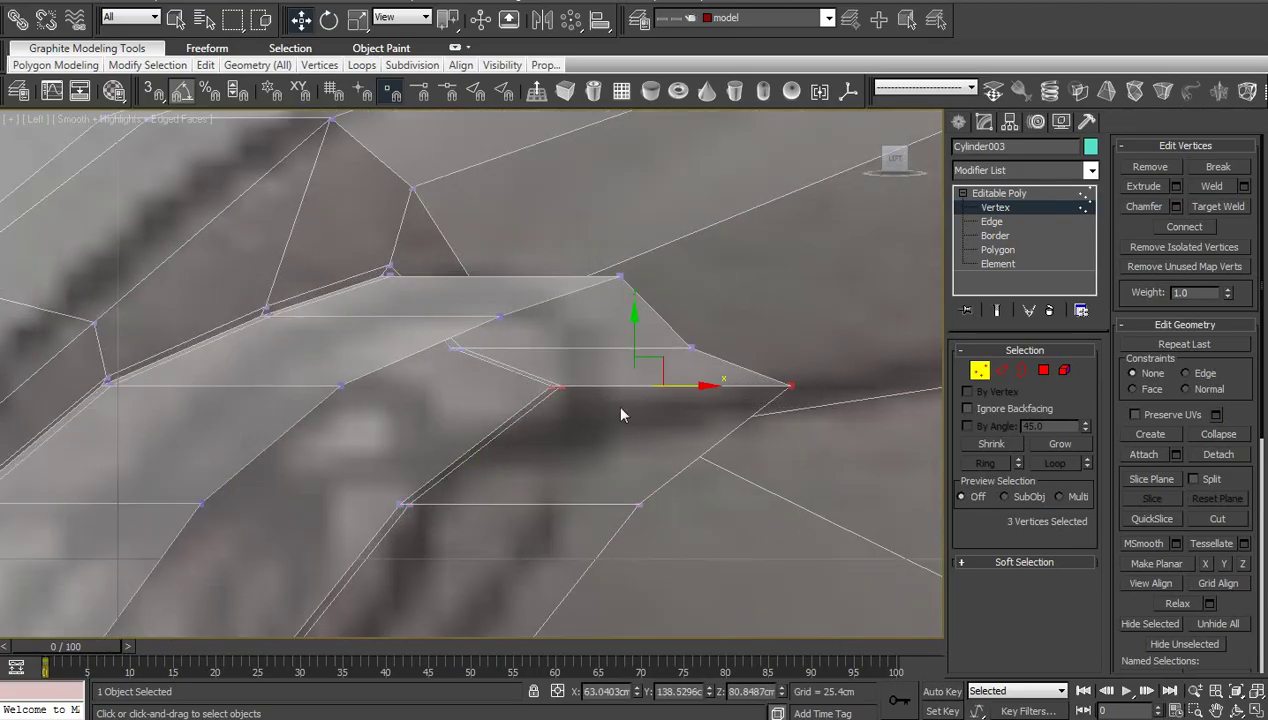
left_click_drag(695, 390, 639, 390)
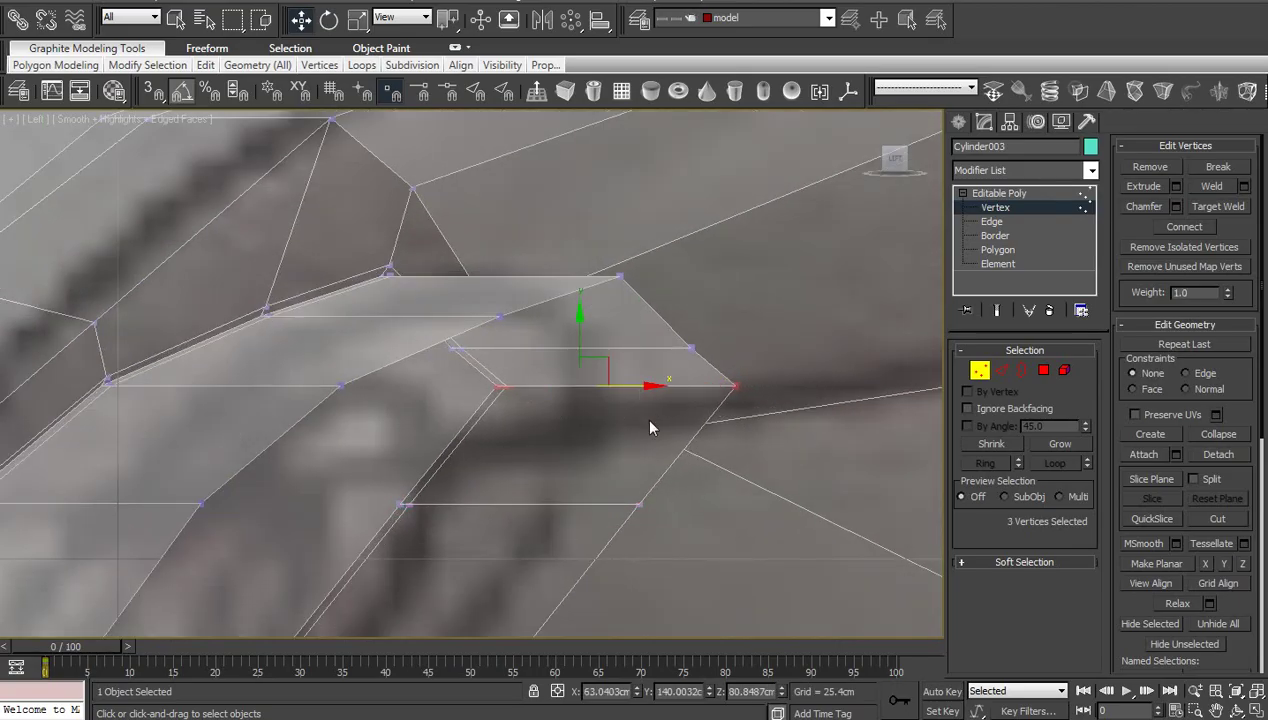
Move the three vertices just above the headlight's upper rear corner slightly rearward, and leave vertex editing
middle_click_drag(652, 427, 665, 447)
left_click_drag(725, 357, 595, 377)
left_click_drag(450, 387, 449, 386)
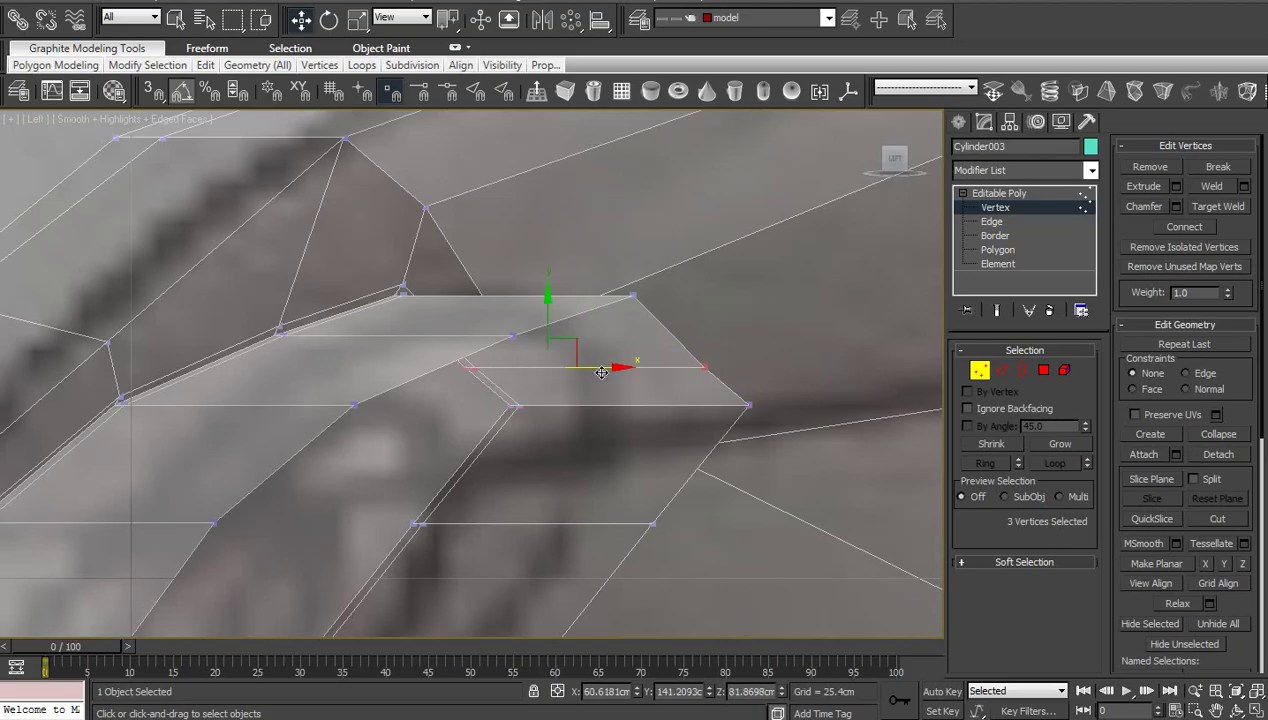
left_click_drag(599, 368, 643, 368)
scroll(646, 369, "down", 6)
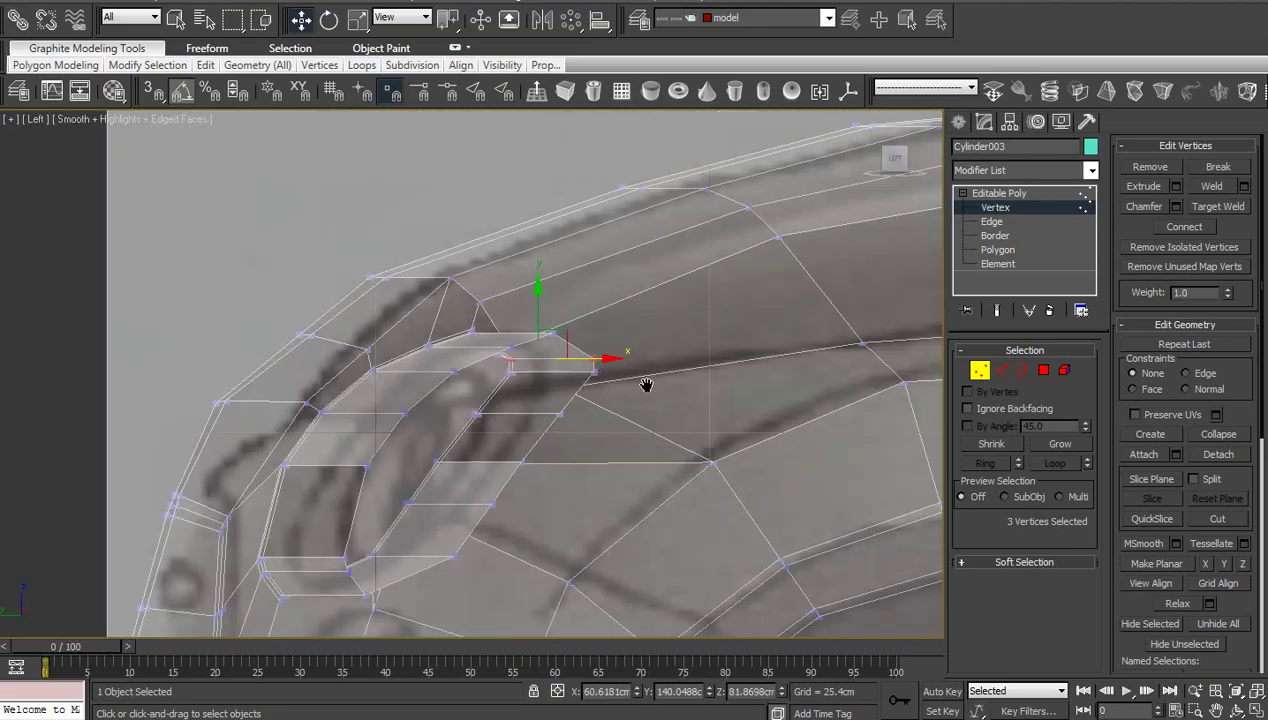
left_click(1001, 196)
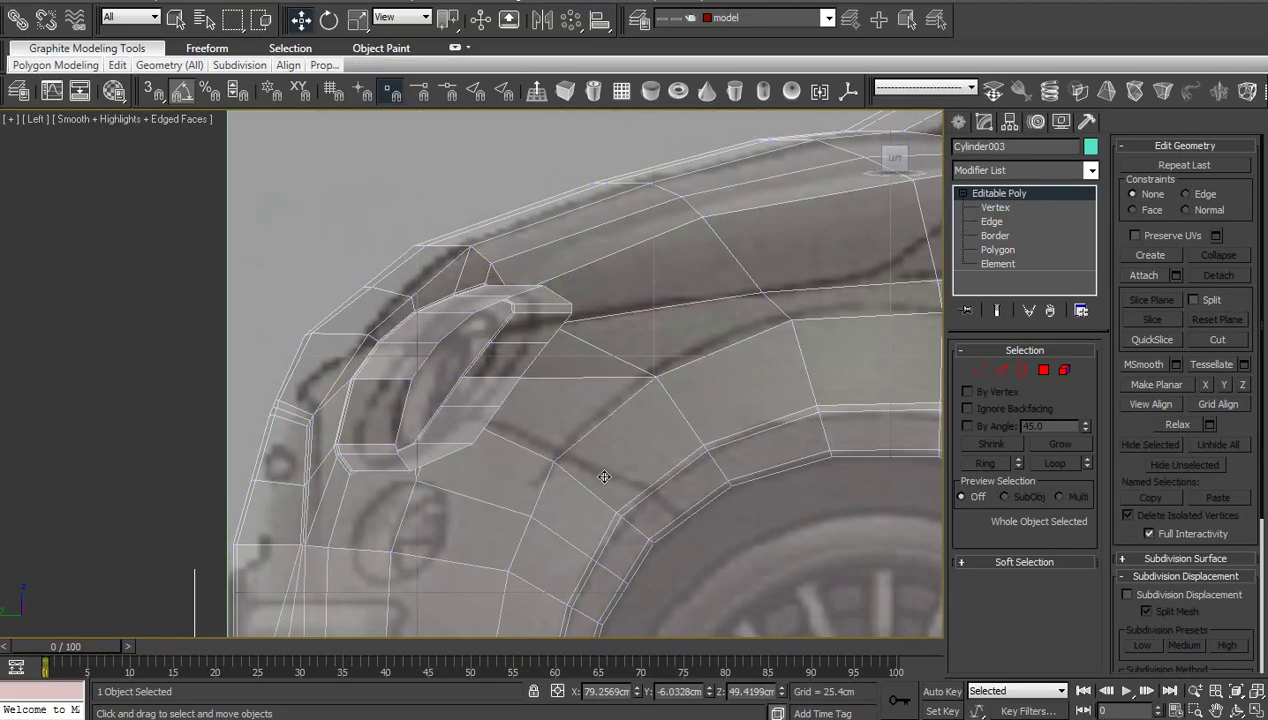
In the Back view, examine the mesh around the headlight, fog light and bumper against the blueprint
middle_click_drag(602, 477, 674, 368)
middle_click_drag(633, 455, 668, 400)
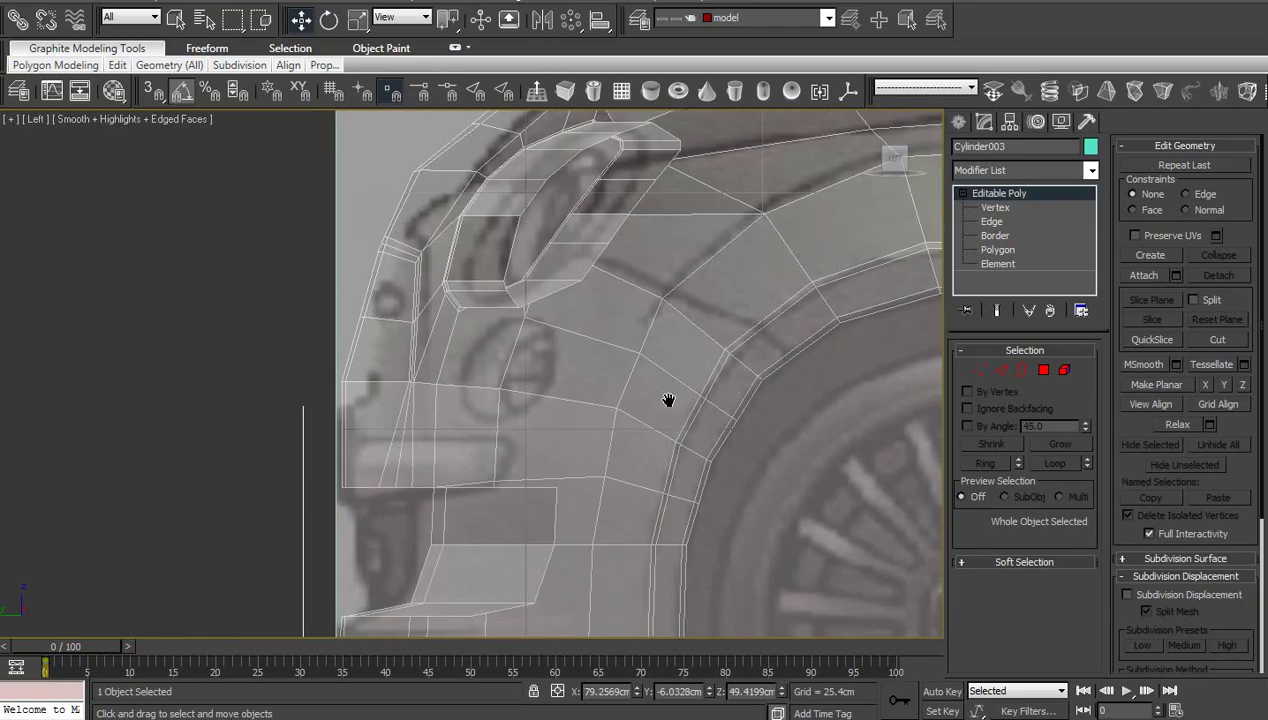
key("f")
key("v")
left_click(690, 424)
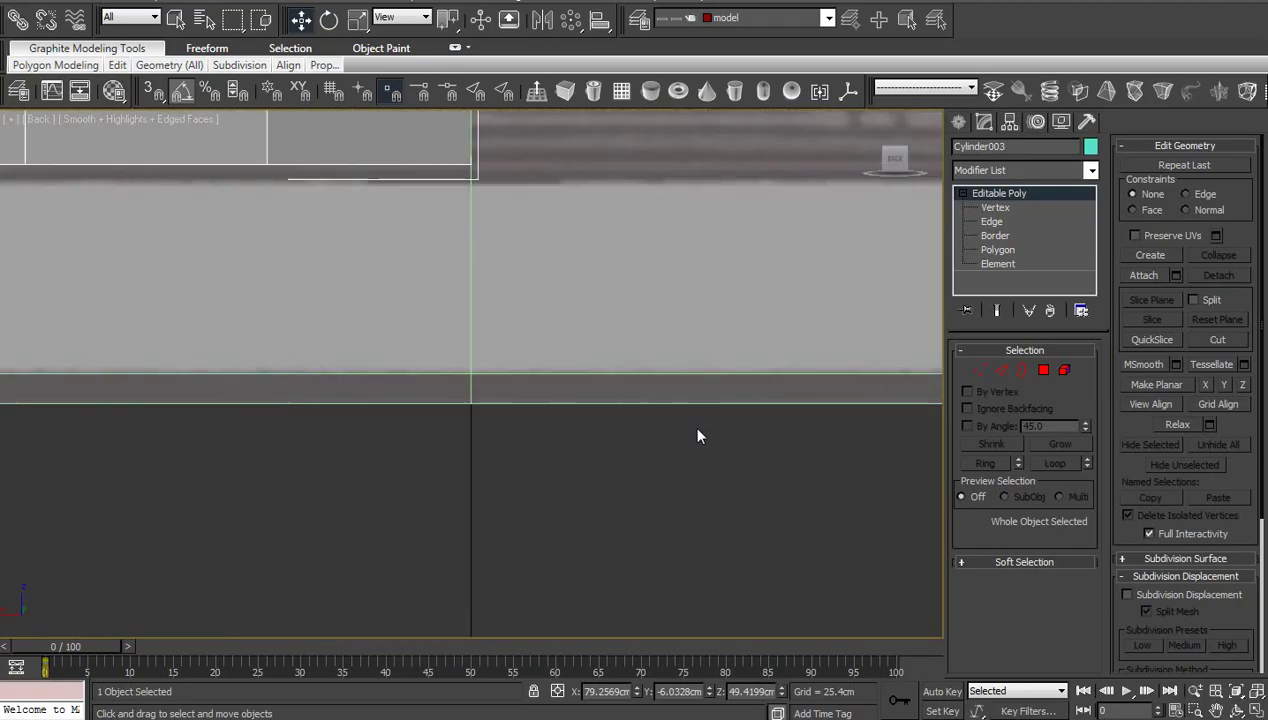
key("z")
scroll(597, 498, "up", 8)
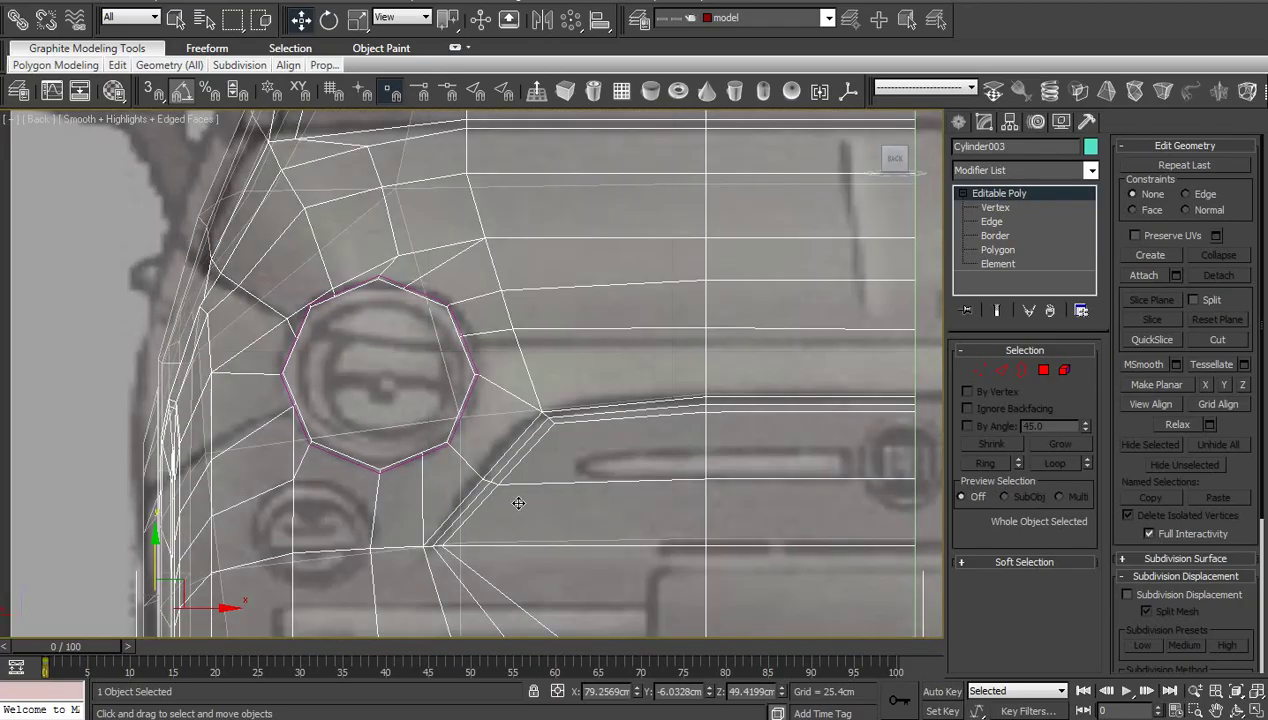
scroll(612, 455, "down", 5)
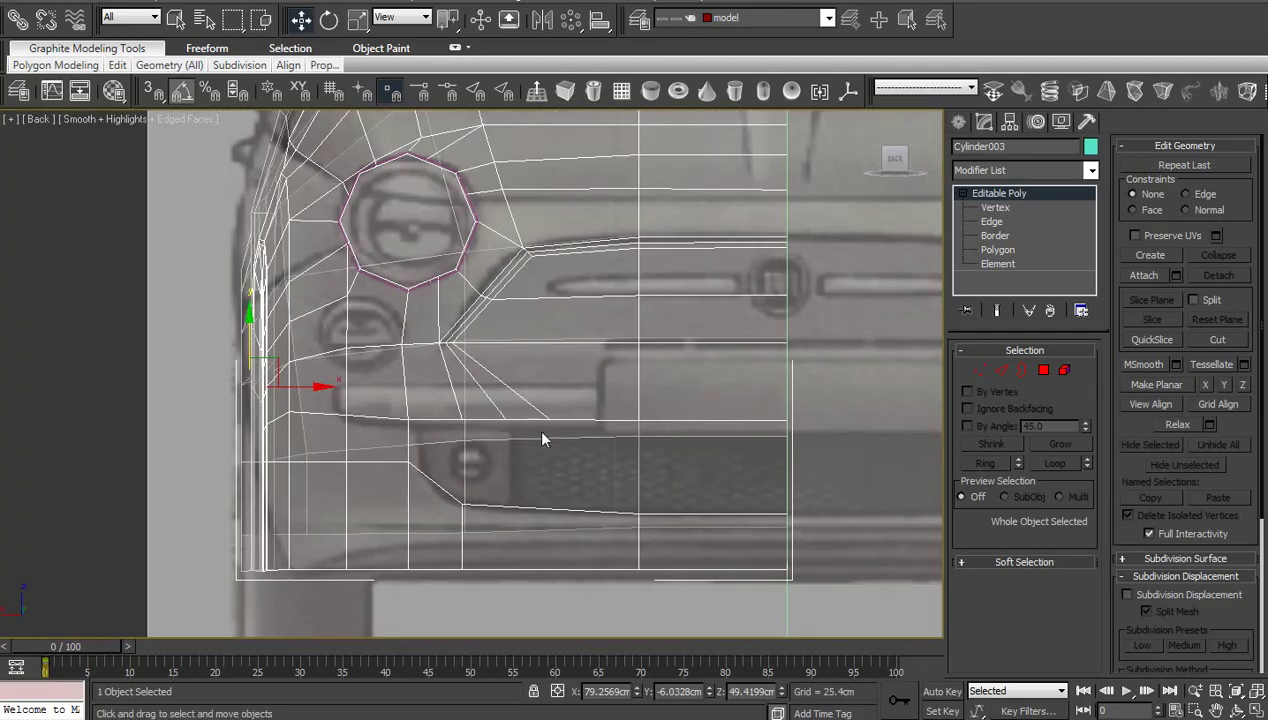
scroll(540, 430, "up", 5)
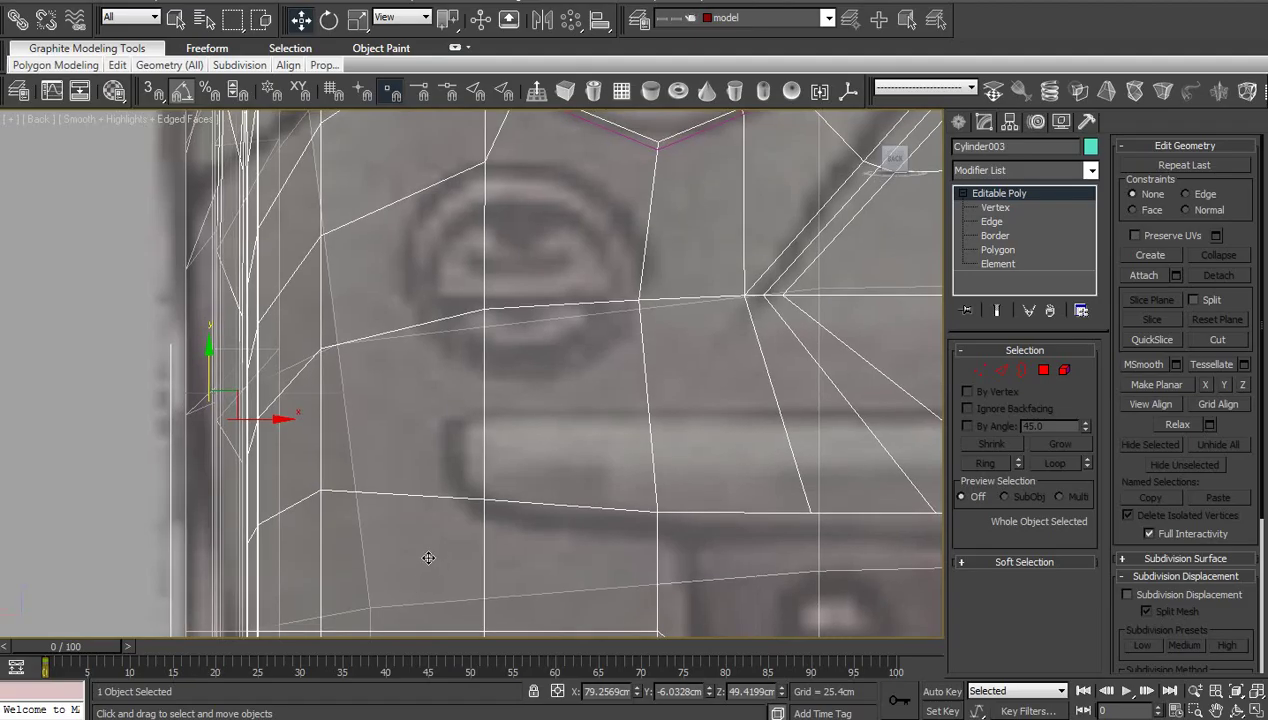
scroll(517, 433, "down", 3)
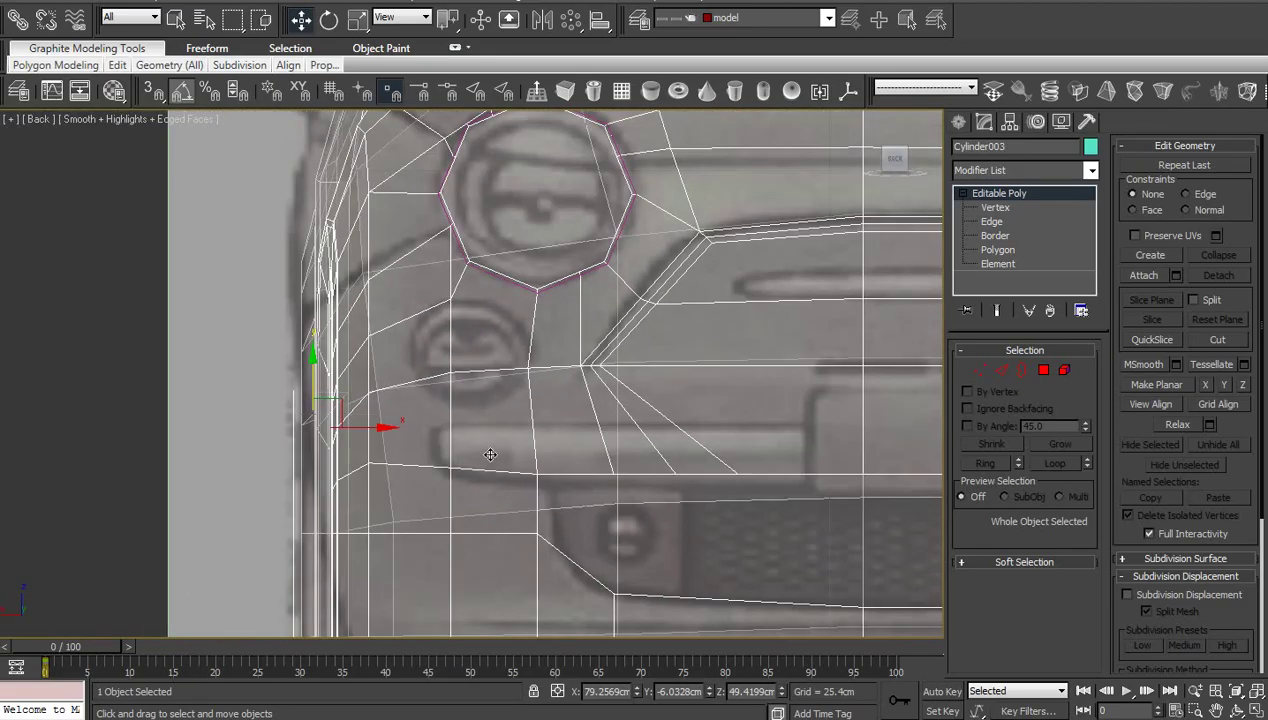
scroll(540, 455, "down", 2)
Select the circle guide around the headlight instead of the body and move it down, centred on the fog light below
left_click(103, 388)
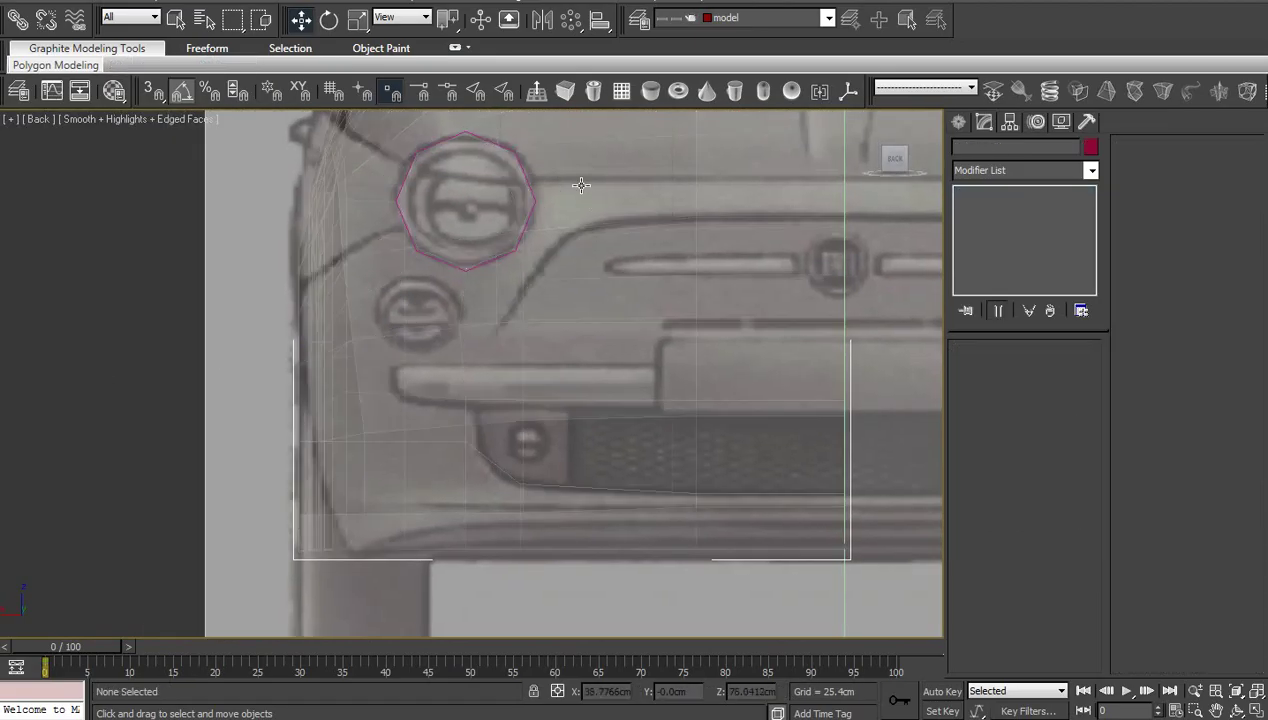
scroll(587, 352, "up", 4)
left_click(536, 243)
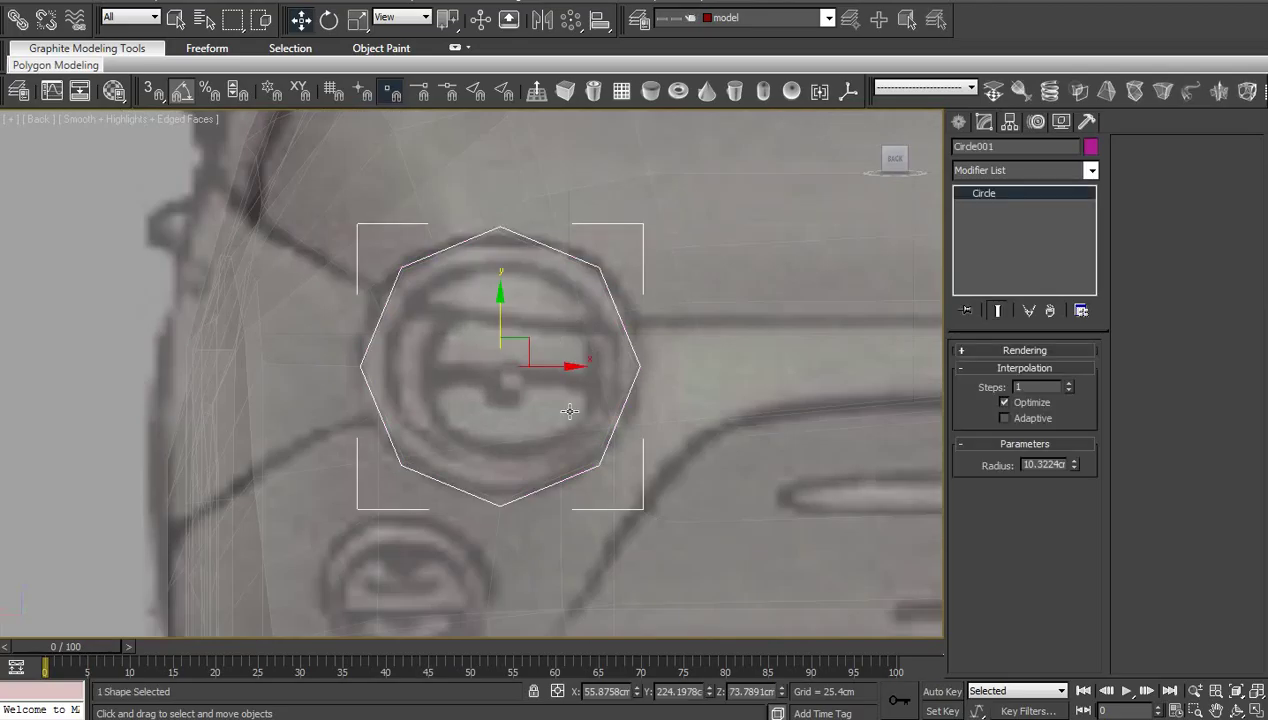
scroll(545, 340, "down", 3)
left_click_drag(532, 271, 480, 386)
scroll(430, 436, "up", 5)
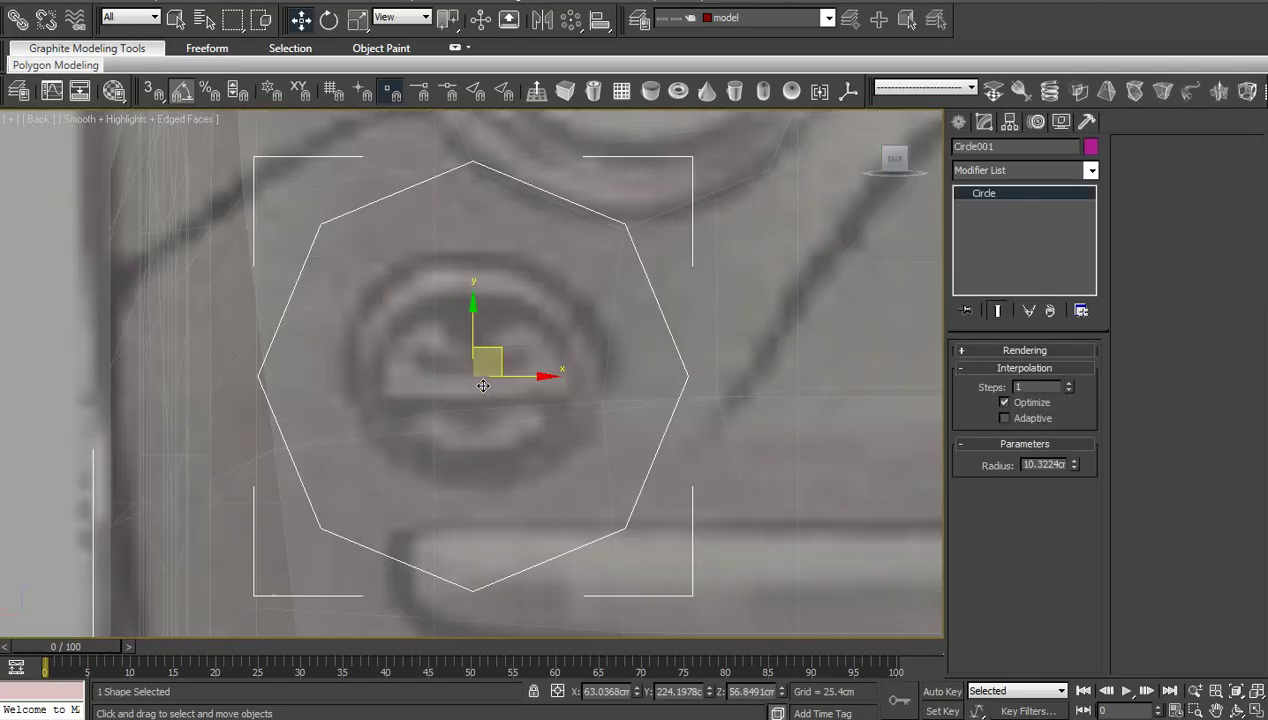
Reduce the circle guide's radius to about 6.5 cm and nudge it up slightly to fit the fog light
left_click_drag(1073, 465, 1074, 495)
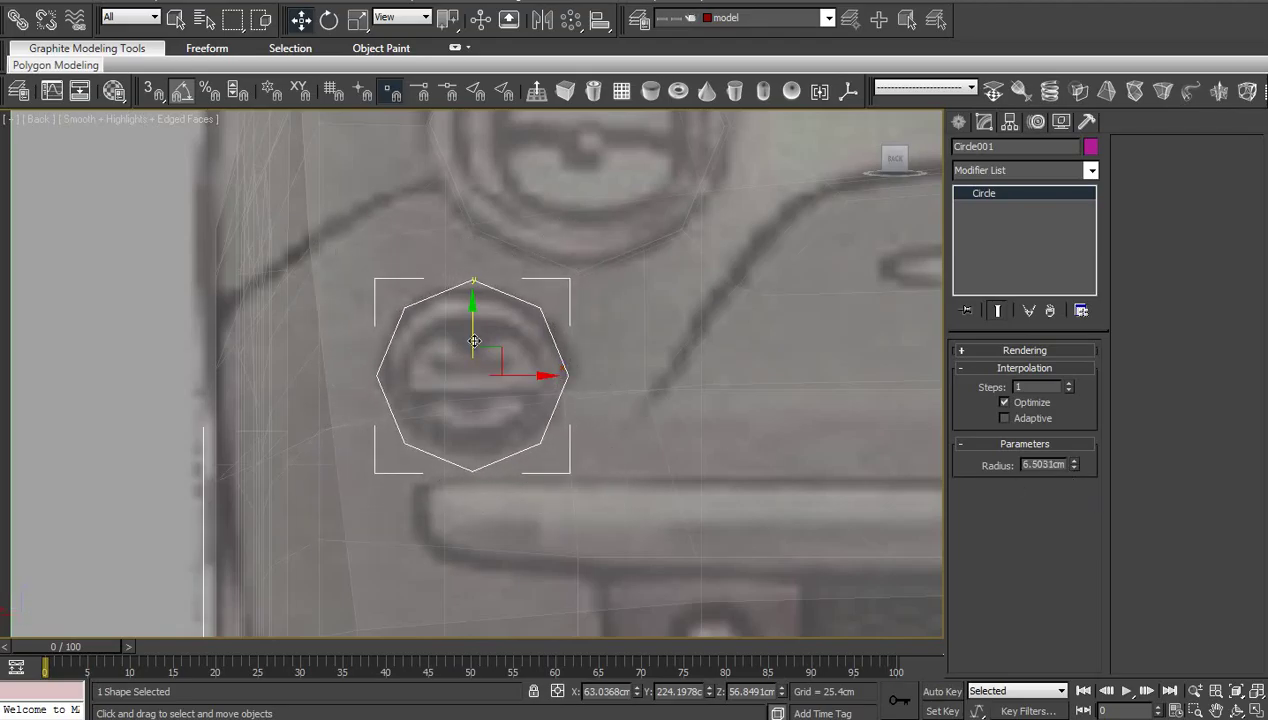
left_click_drag(473, 336, 473, 332)
From an angled view, project the circle guide onto the car body with a ShapeMerge compound object
left_click(1238, 710)
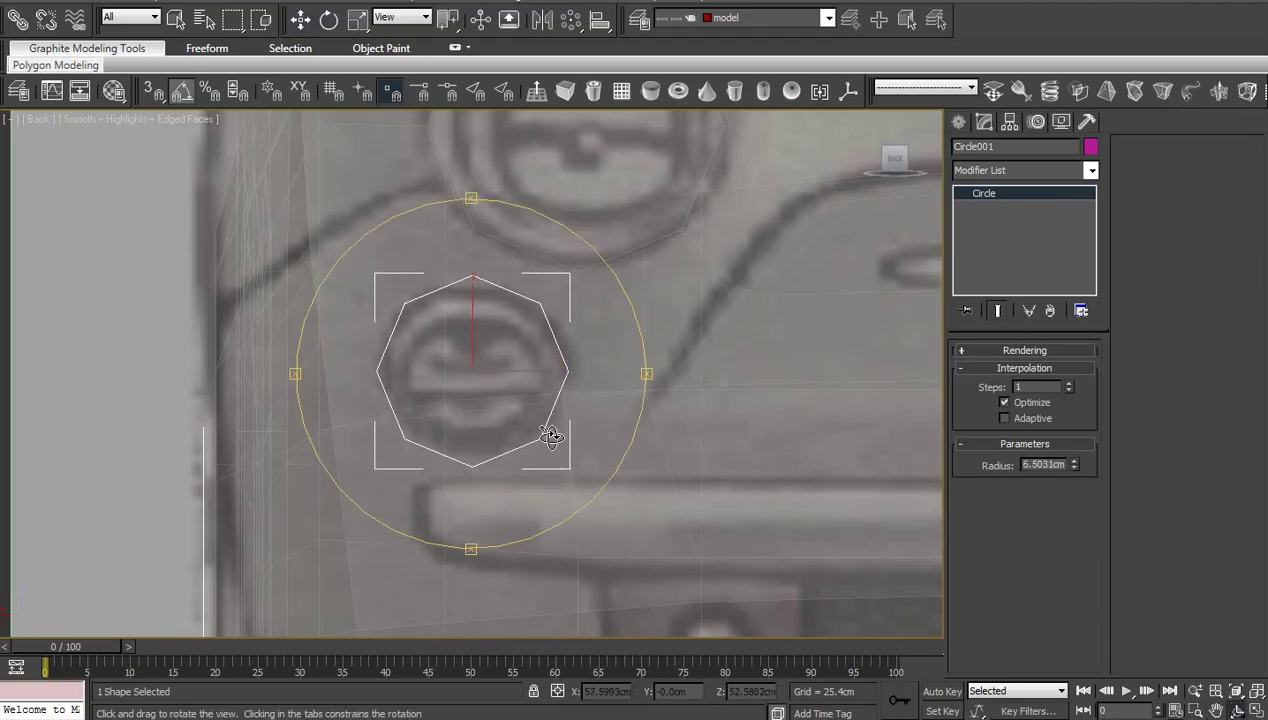
left_click_drag(549, 439, 474, 398)
right_click(474, 398)
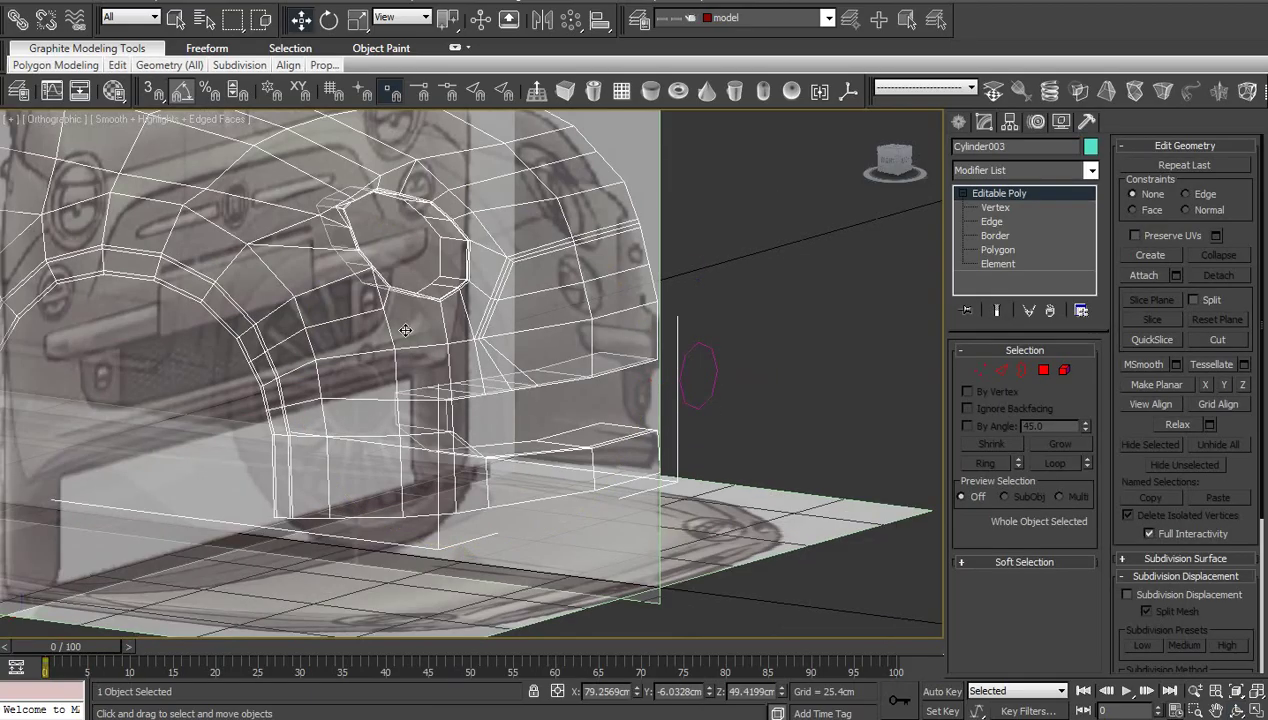
middle_click_drag(404, 327, 414, 465)
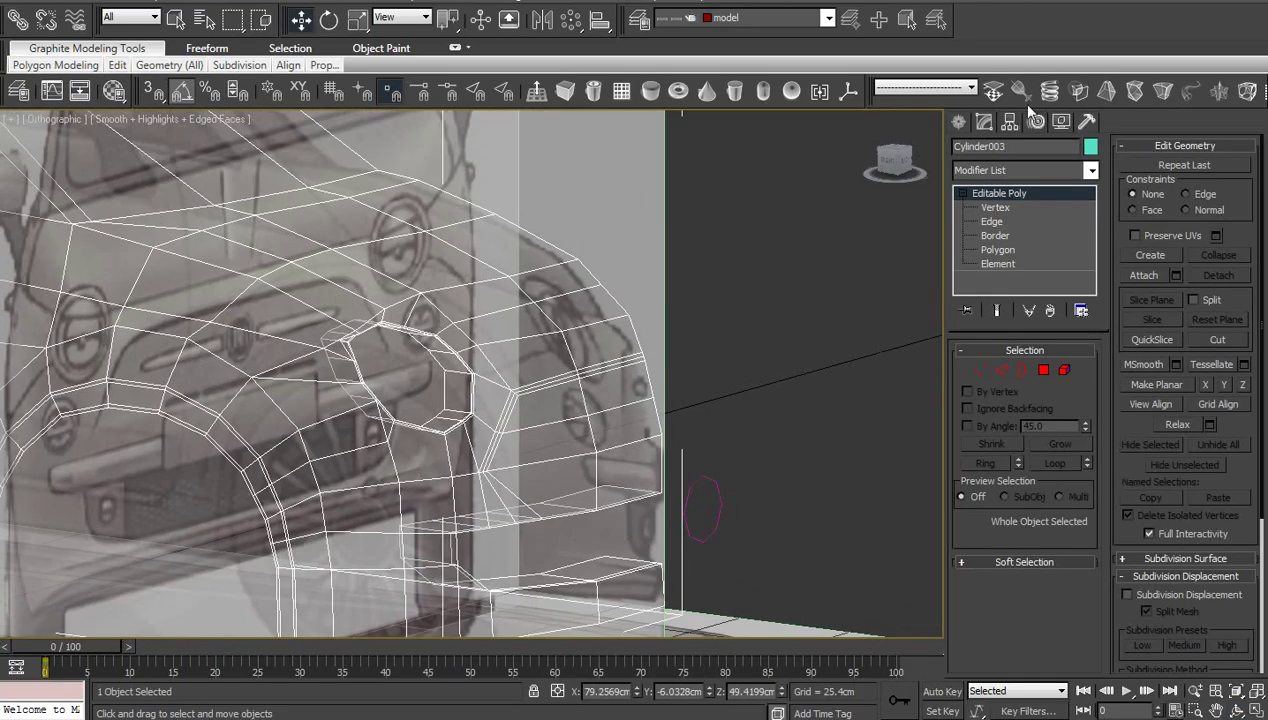
left_click(1078, 91)
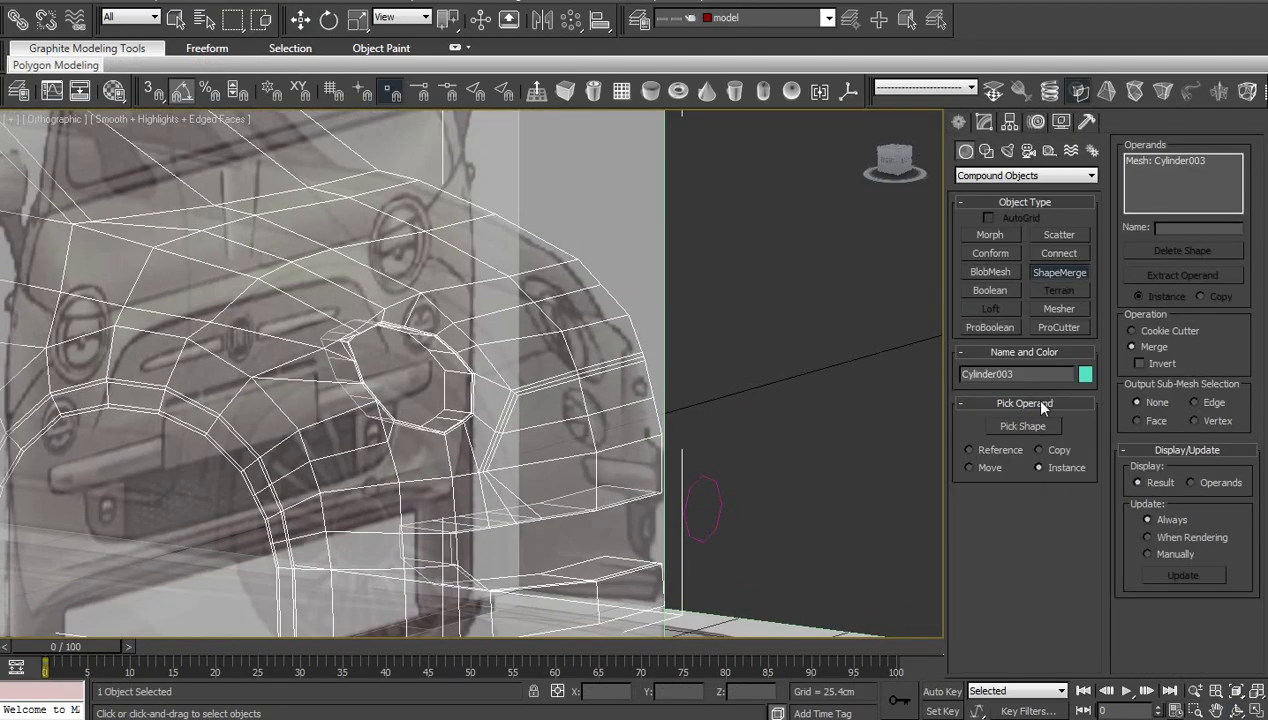
left_click(1023, 426)
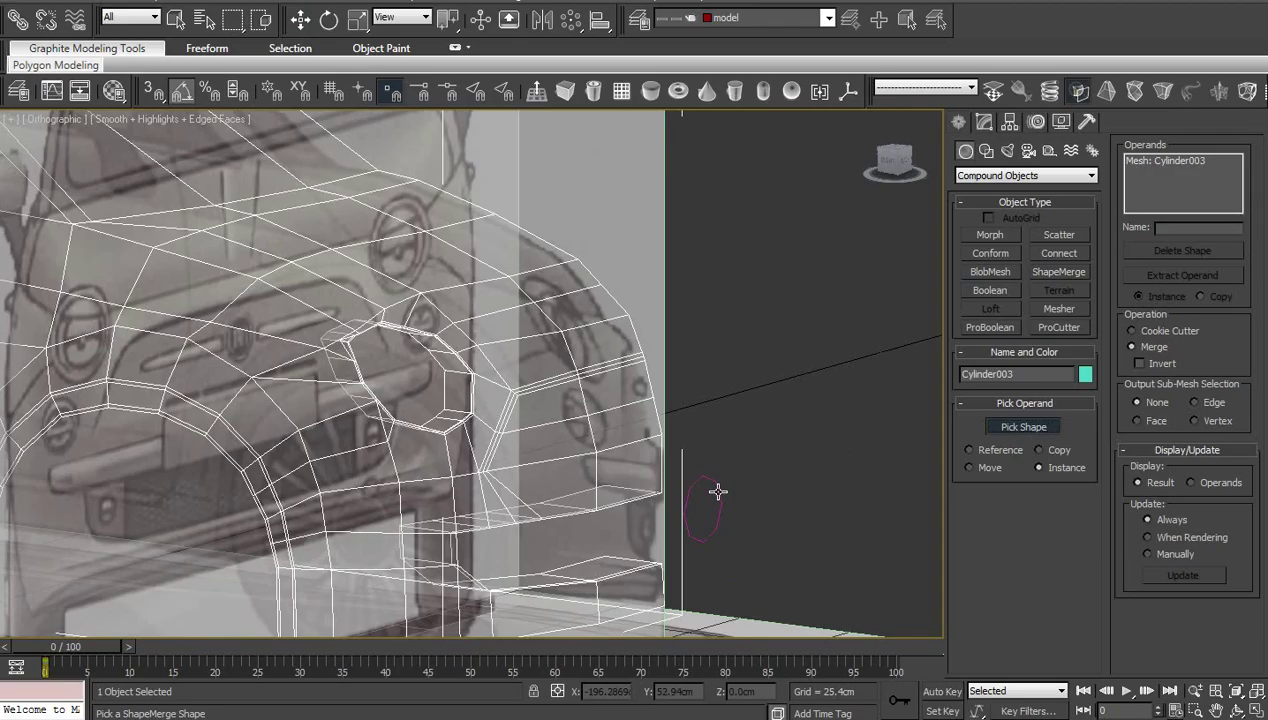
left_click(718, 492)
right_click(717, 492)
Convert the merged car body back to an Editable Poly
middle_click_drag(507, 470, 552, 382)
scroll(554, 378, "up", 2)
right_click(557, 371)
right_click(498, 367)
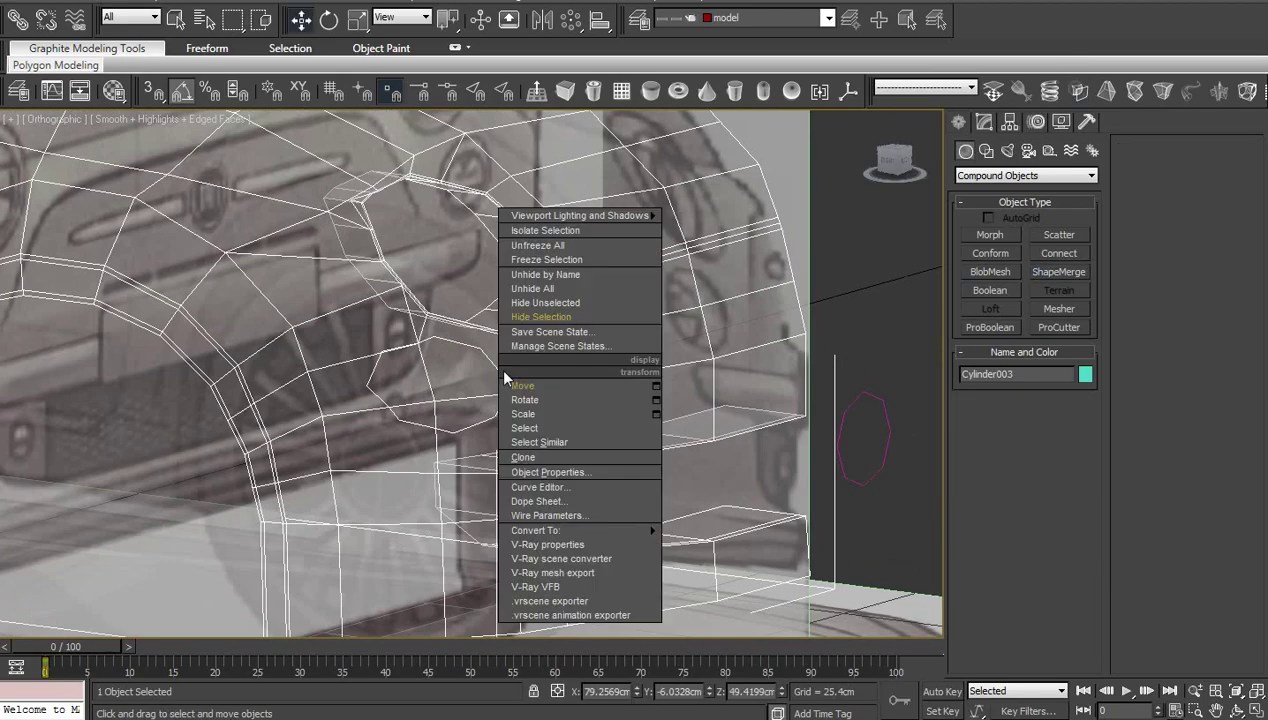
mouse_move(620, 530)
left_click(725, 538)
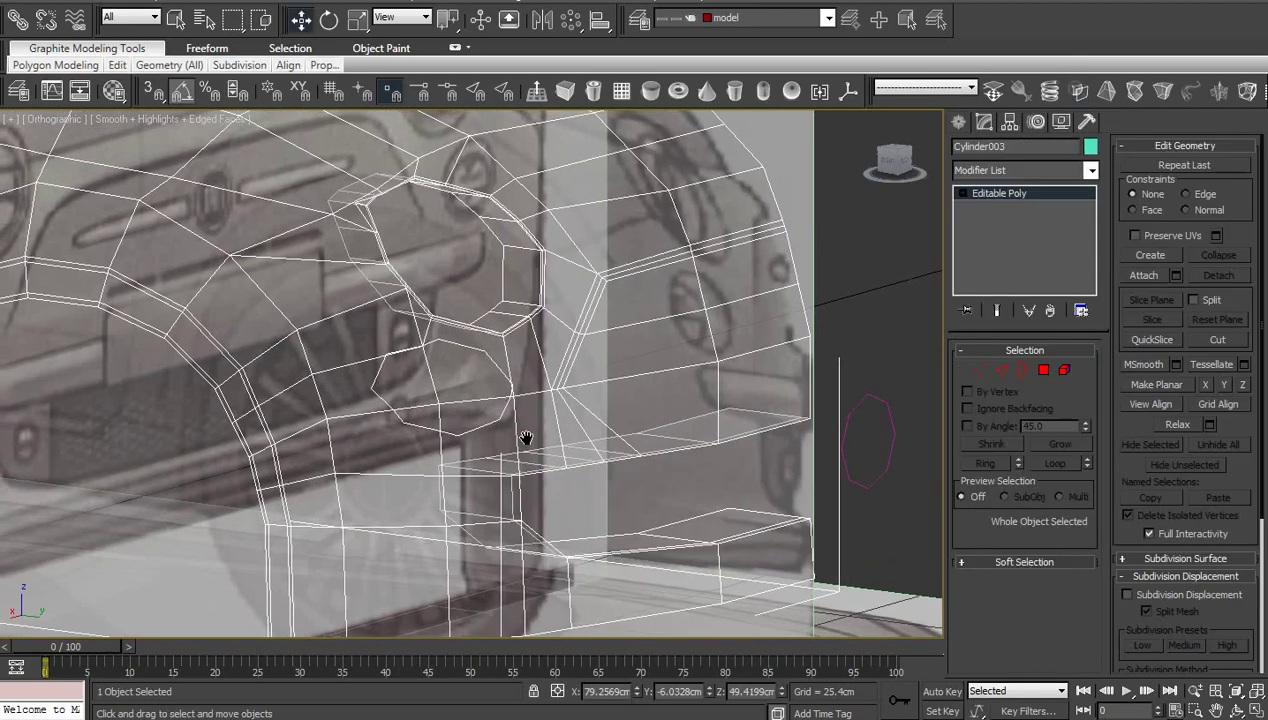
Target Weld the stray vertex beside the leftmost corner of the fog light outline into that corner
scroll(597, 529, "up", 3)
middle_click_drag(526, 438, 612, 381)
key("1")
scroll(612, 381, "up", 1)
left_click(606, 411)
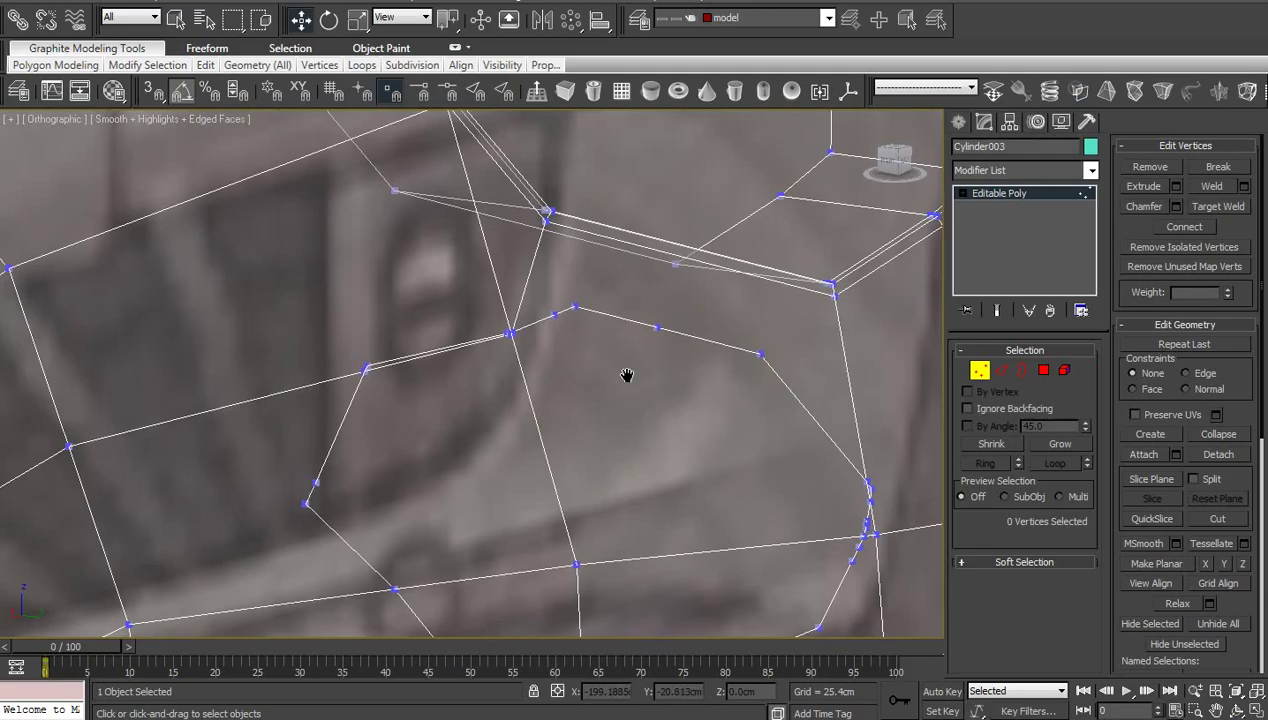
scroll(628, 371, "up", 2)
middle_click_drag(551, 411, 747, 405)
right_click(745, 402)
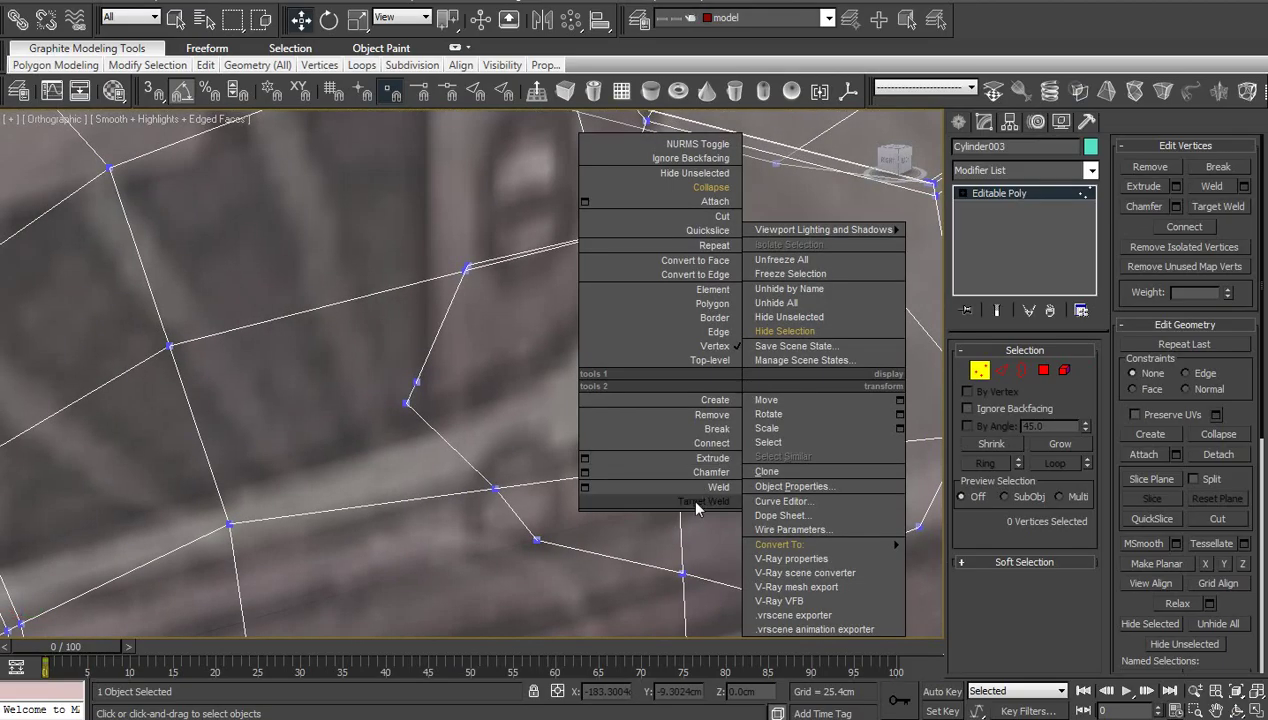
left_click(696, 505)
left_click(409, 406)
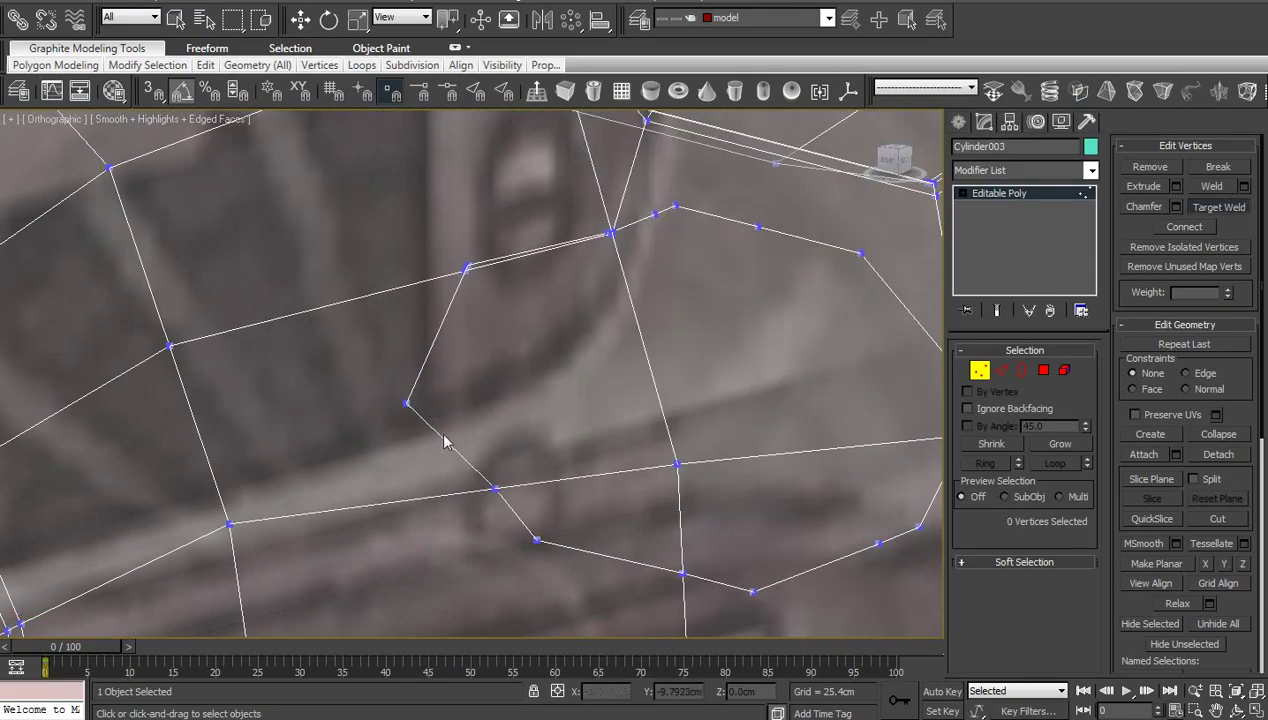
Target Weld the extra vertex on the fog light outline's lower edge into its lower-right corner
middle_click_drag(590, 438, 408, 351)
scroll(408, 351, "up", 2)
scroll(571, 433, "down", 1)
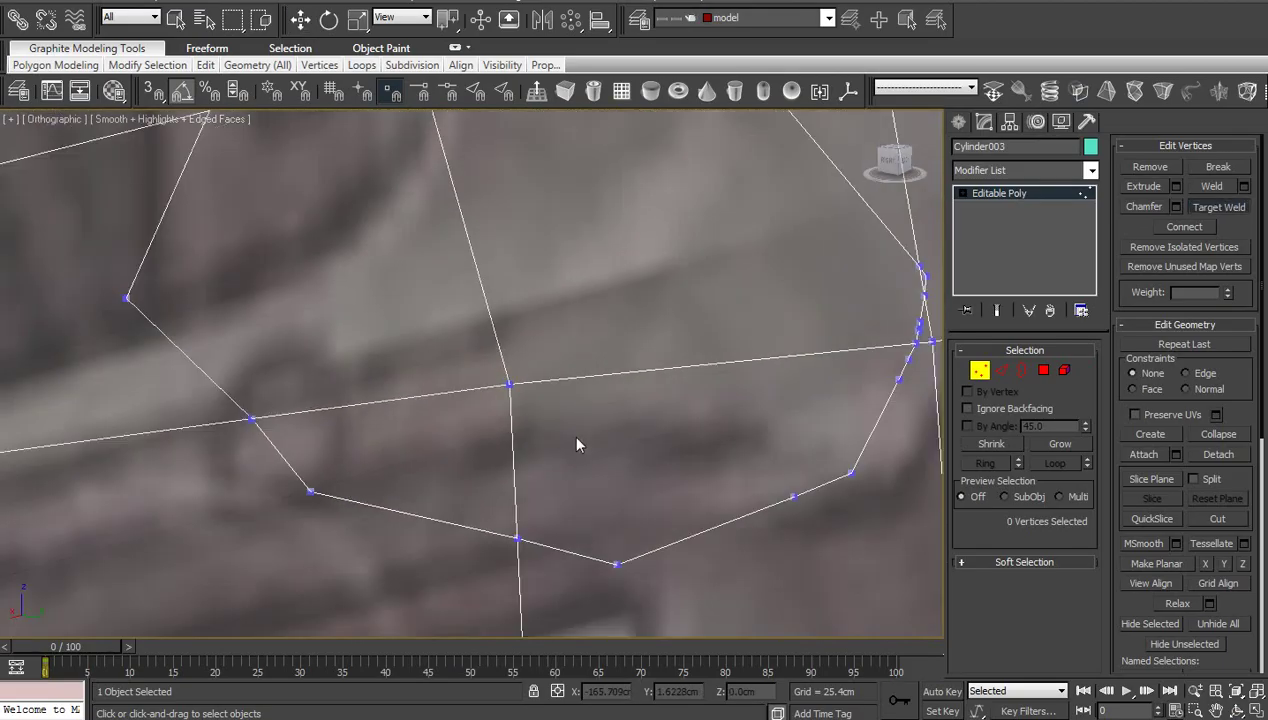
middle_click_drag(573, 436, 486, 277)
middle_click_drag(619, 342, 542, 393)
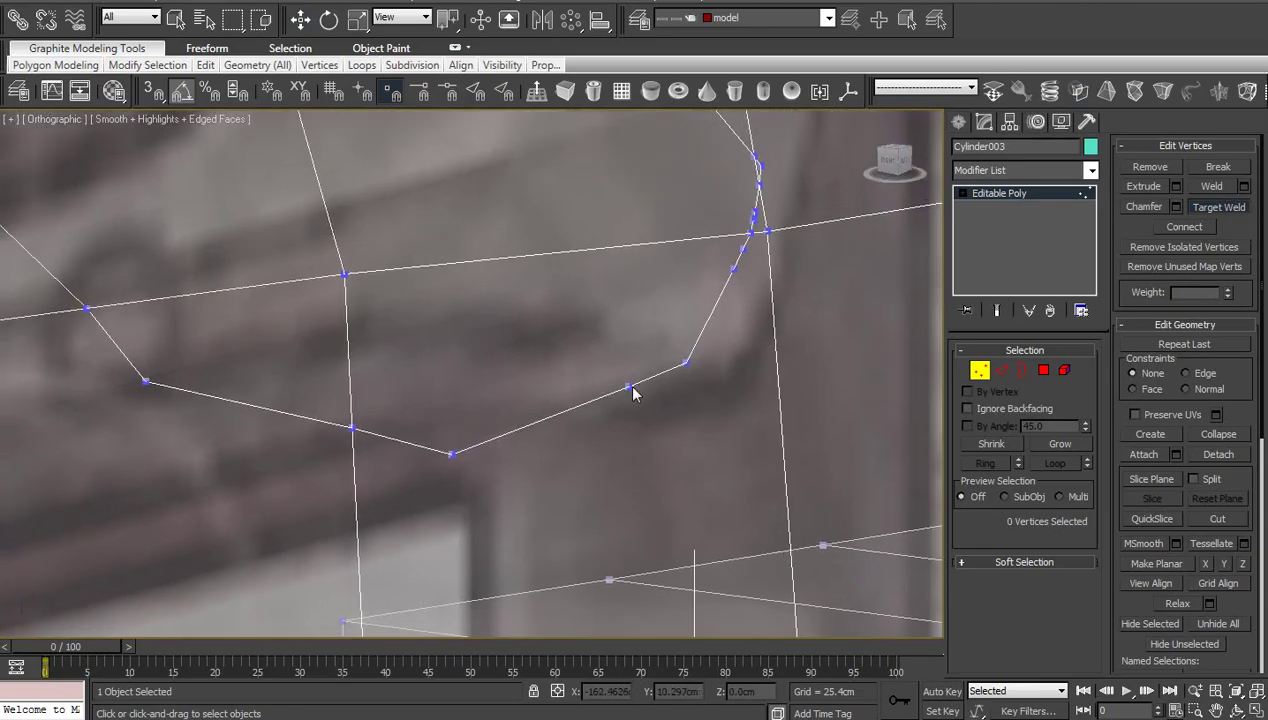
left_click(631, 387)
left_click(686, 365)
Target Weld the extra vertices on the outline's right side into the point where the horizontal body edge crosses it
middle_click_drag(752, 320, 518, 433)
scroll(518, 433, "up", 2)
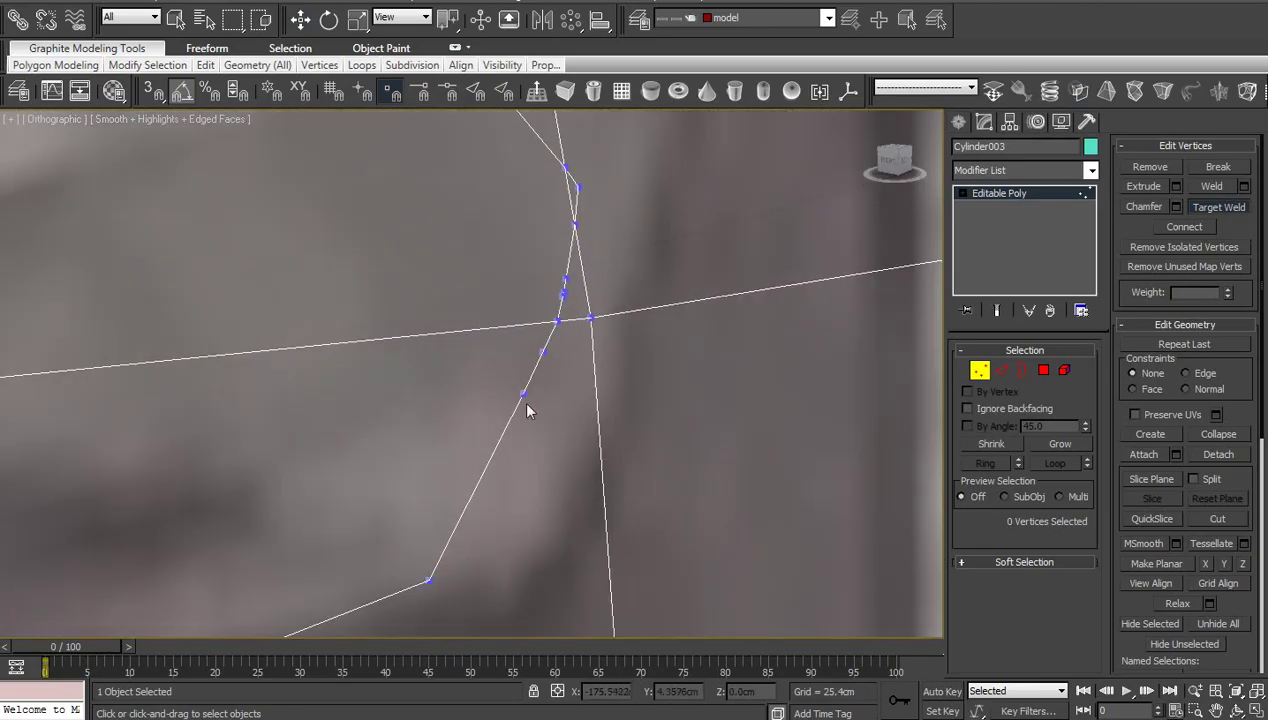
left_click(524, 394)
left_click(542, 352)
left_click(558, 320)
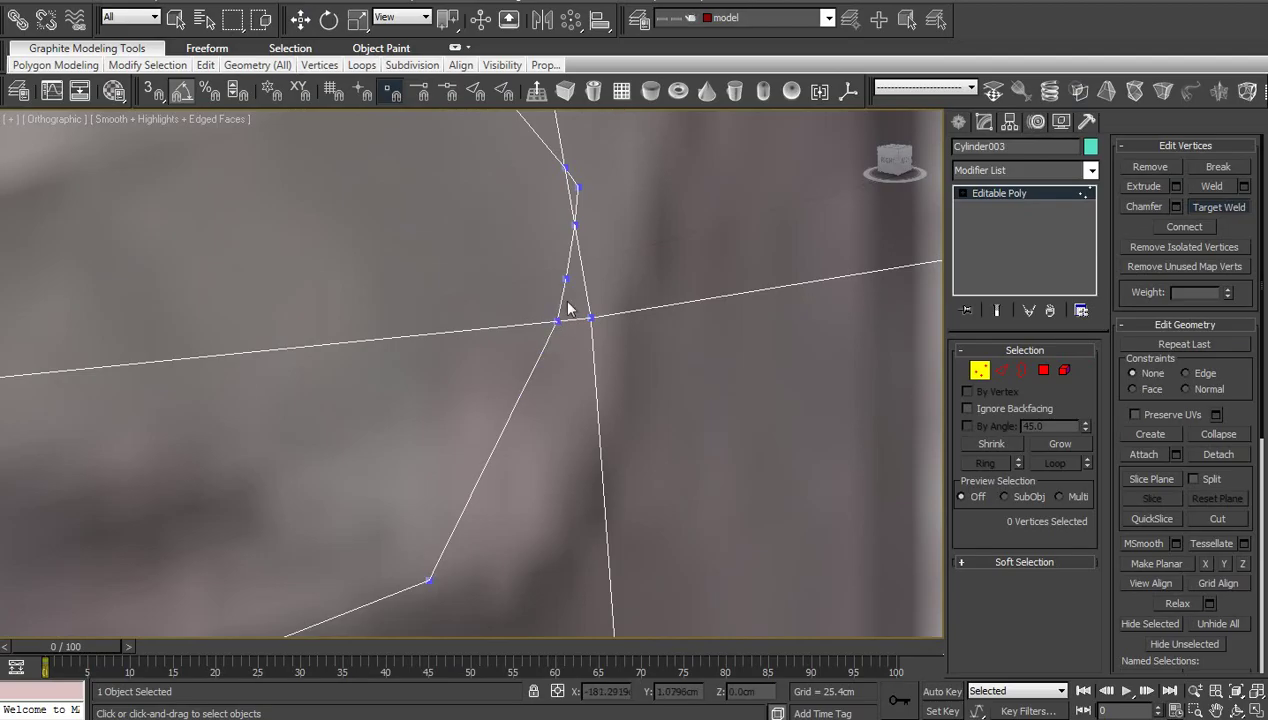
left_click(557, 320)
Target Weld the closely spaced vertices at the outline's right corner, just above the horizontal edge crossing, into one
middle_click_drag(565, 300, 537, 498)
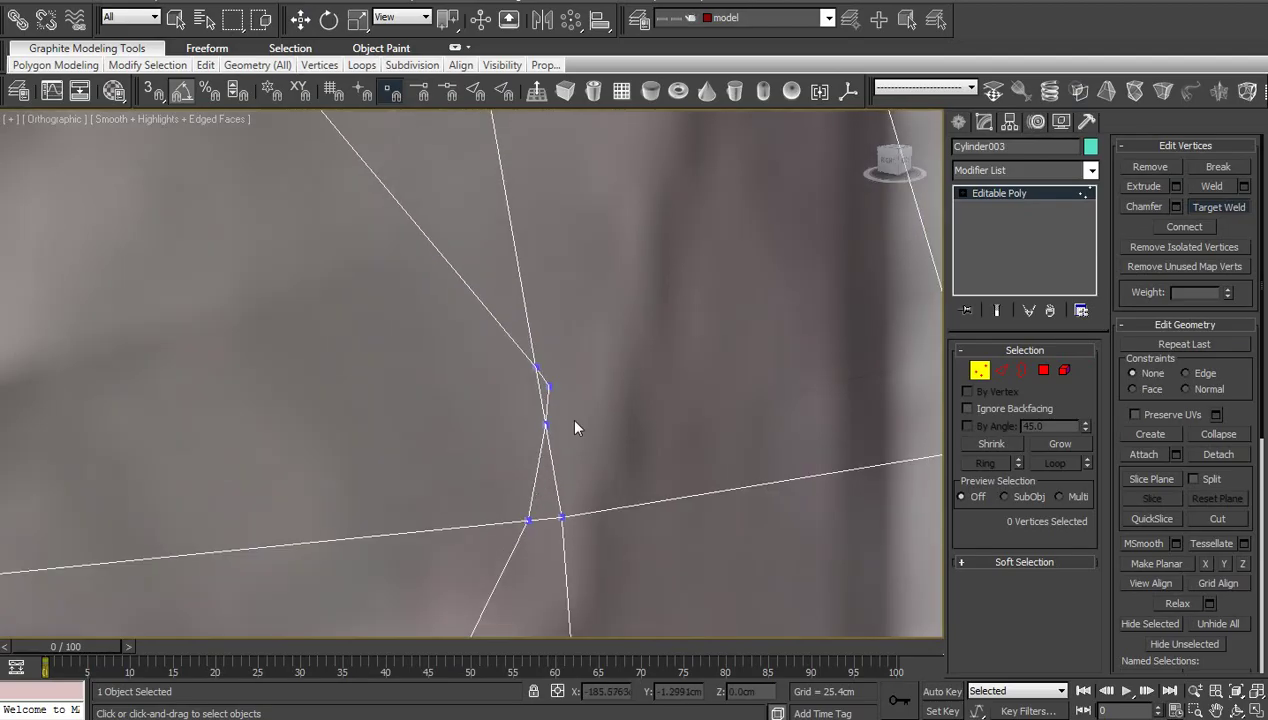
scroll(580, 400, "up", 4)
left_click(626, 396)
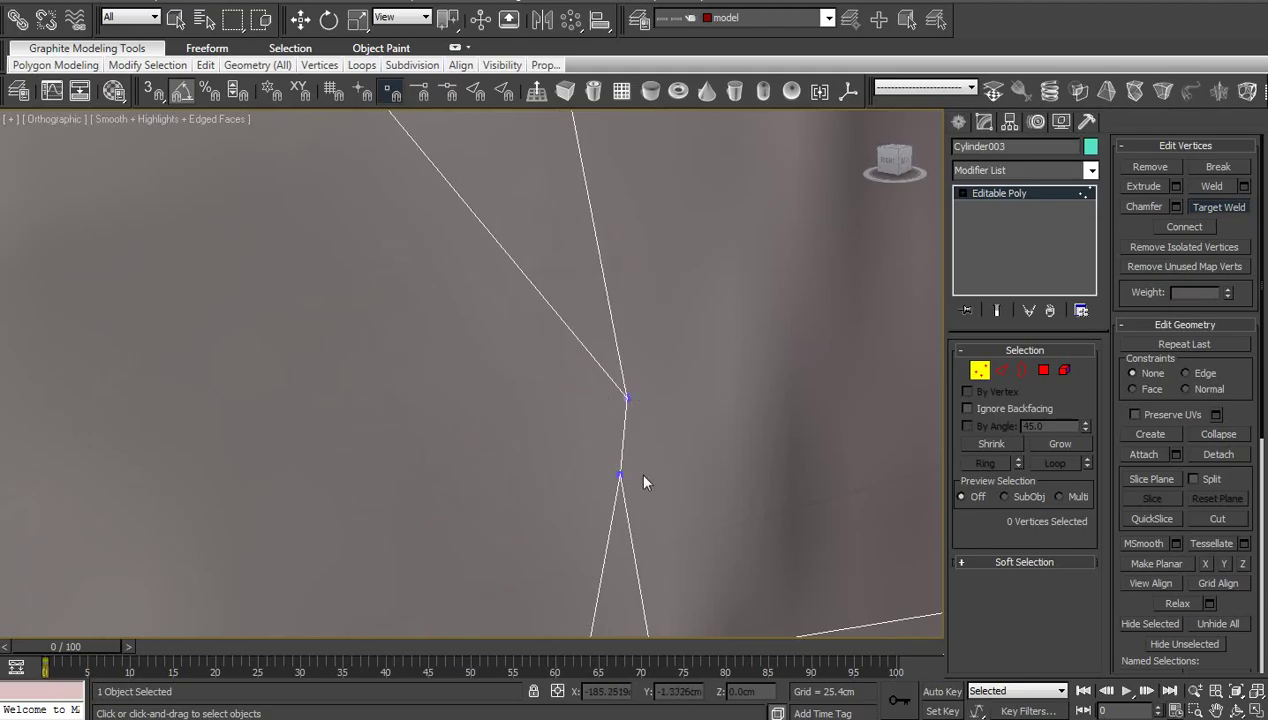
left_click(619, 472)
left_click(628, 396)
scroll(640, 428, "down", 10)
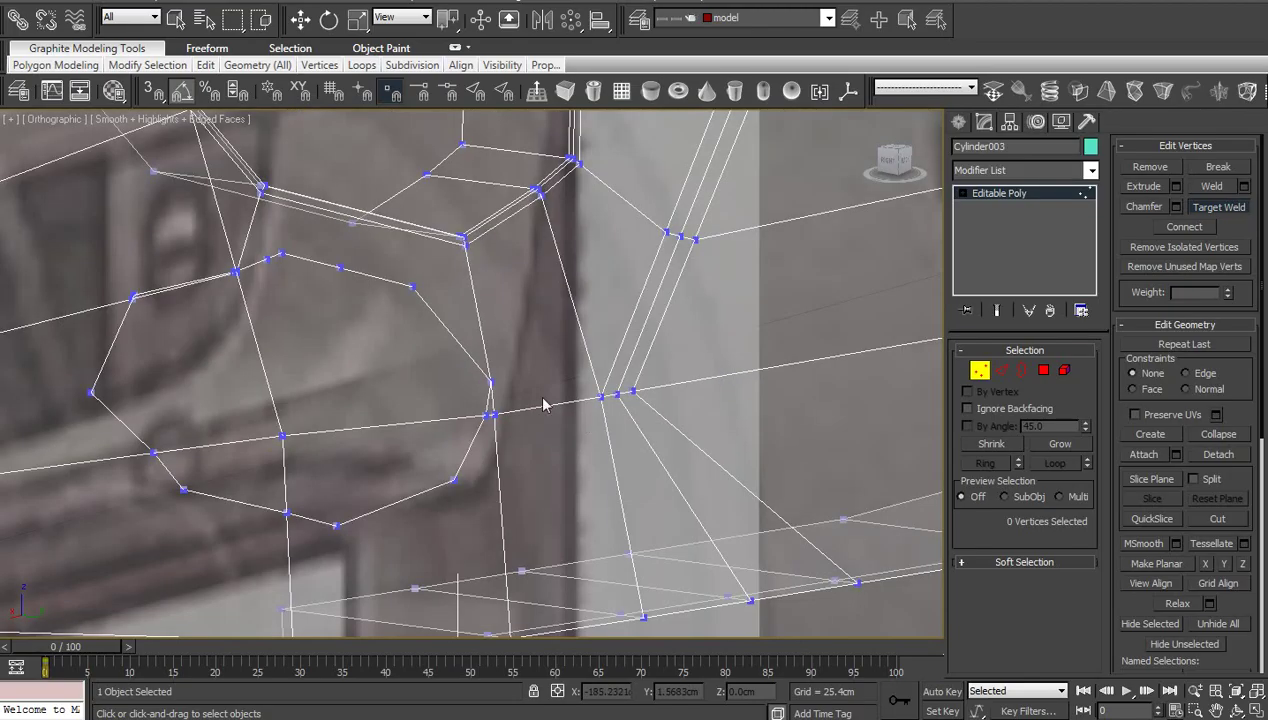
Target Weld the extra vertices along the outline's top edge into its upper-right and upper-left corners
middle_click_drag(546, 404, 665, 495)
scroll(665, 495, "up", 4)
left_click(458, 355)
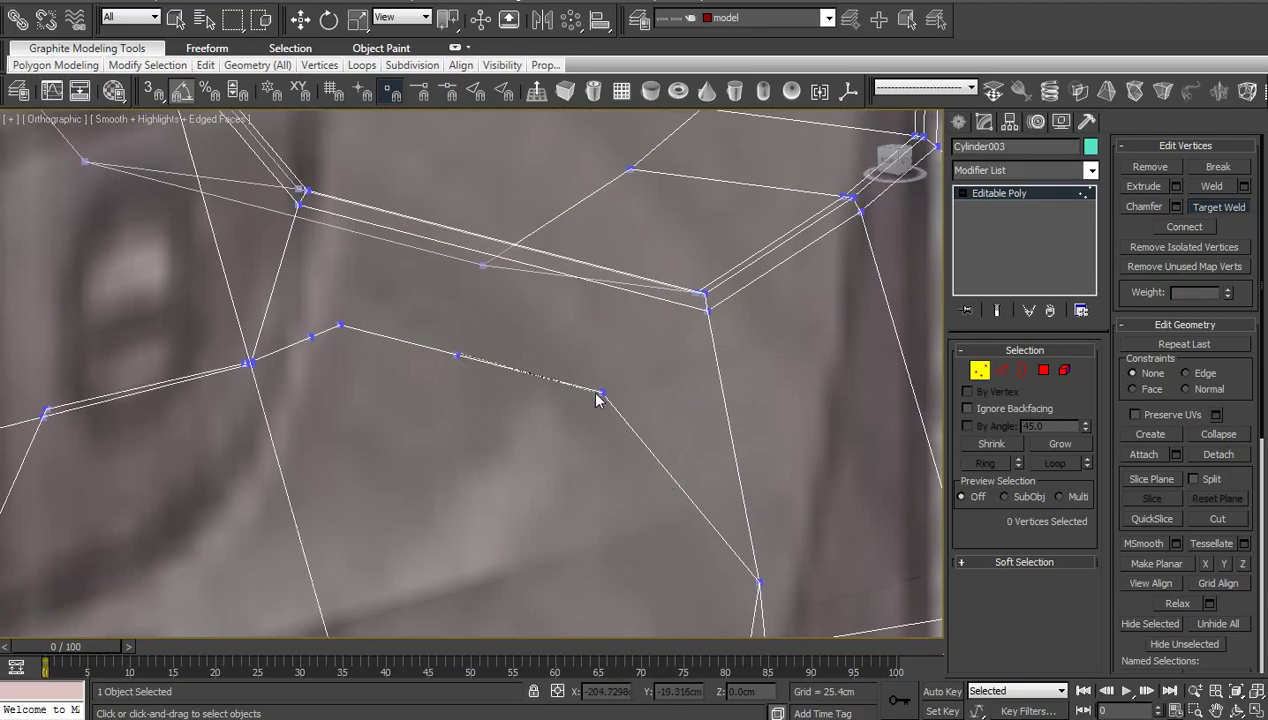
left_click(602, 393)
middle_click_drag(385, 379, 550, 382)
scroll(490, 362, "up", 4)
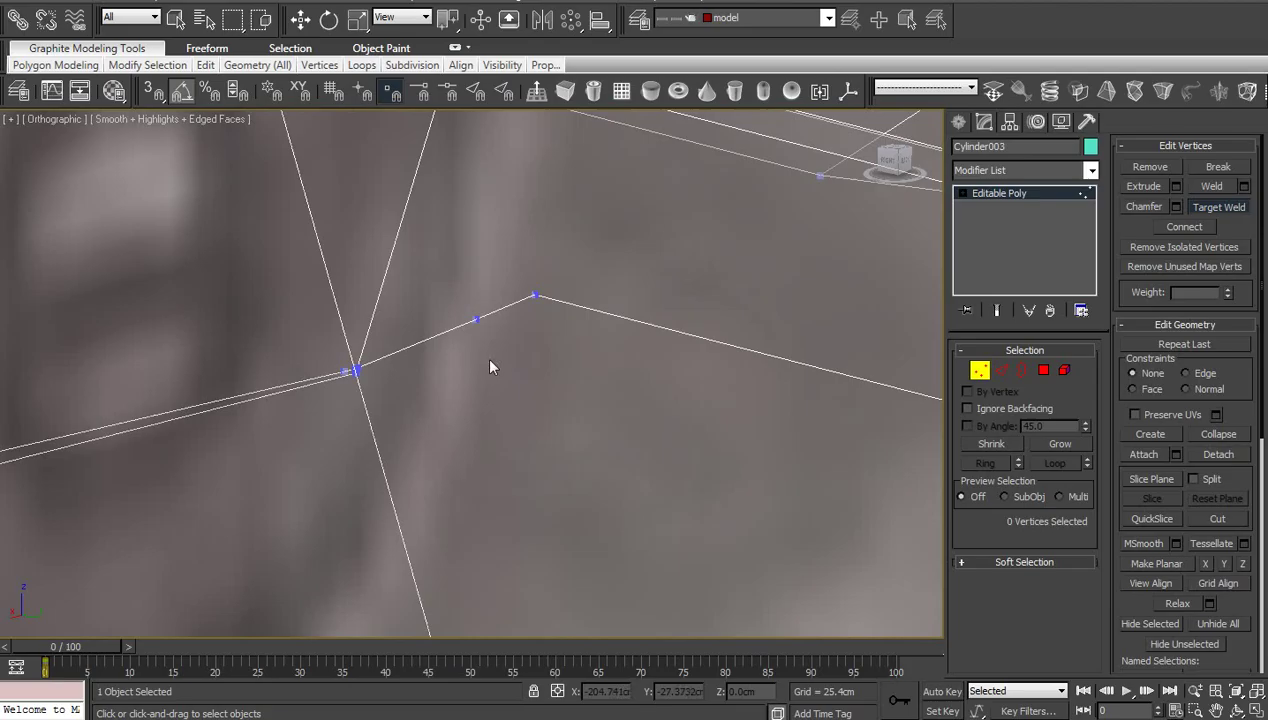
left_click(536, 297)
Weld the doubled vertices at the outline's upper-left side and the cluster where the body edges cross it into single points
middle_click_drag(414, 415, 590, 451)
left_click(271, 428)
left_click(279, 411)
scroll(594, 452, "up", 4)
middle_click_drag(651, 477, 580, 425)
scroll(582, 428, "up", 5)
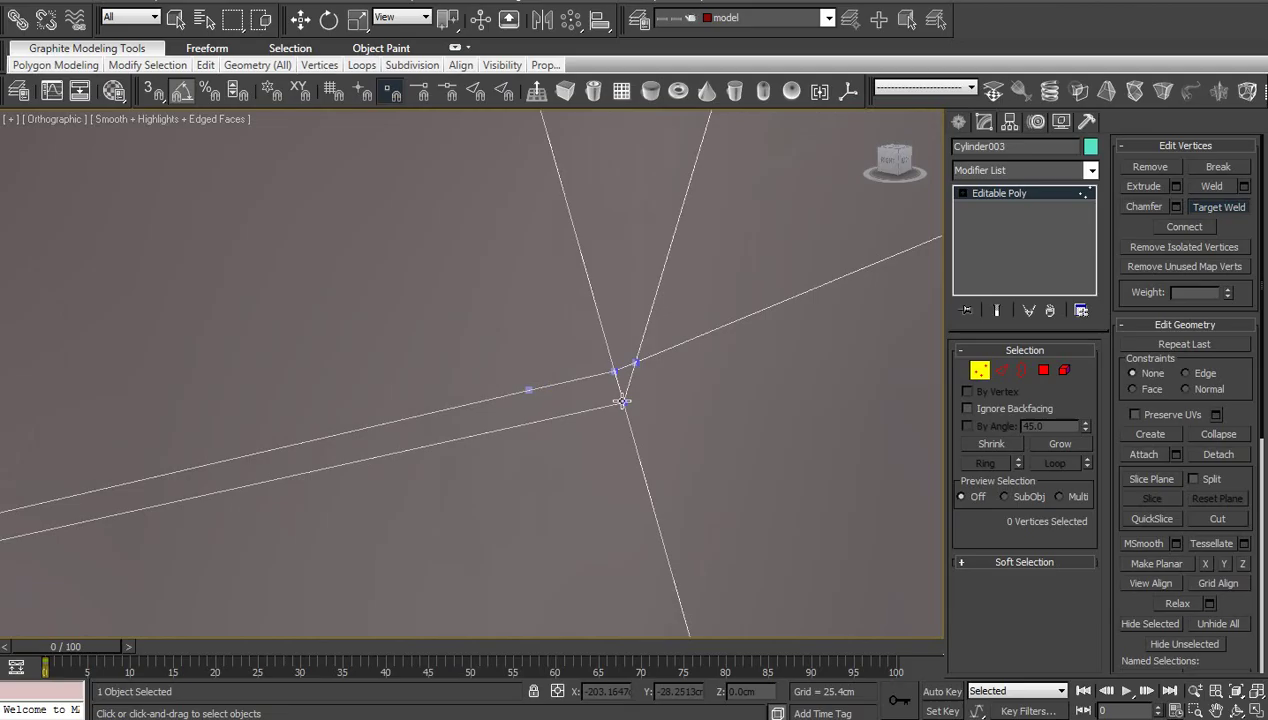
left_click(614, 371)
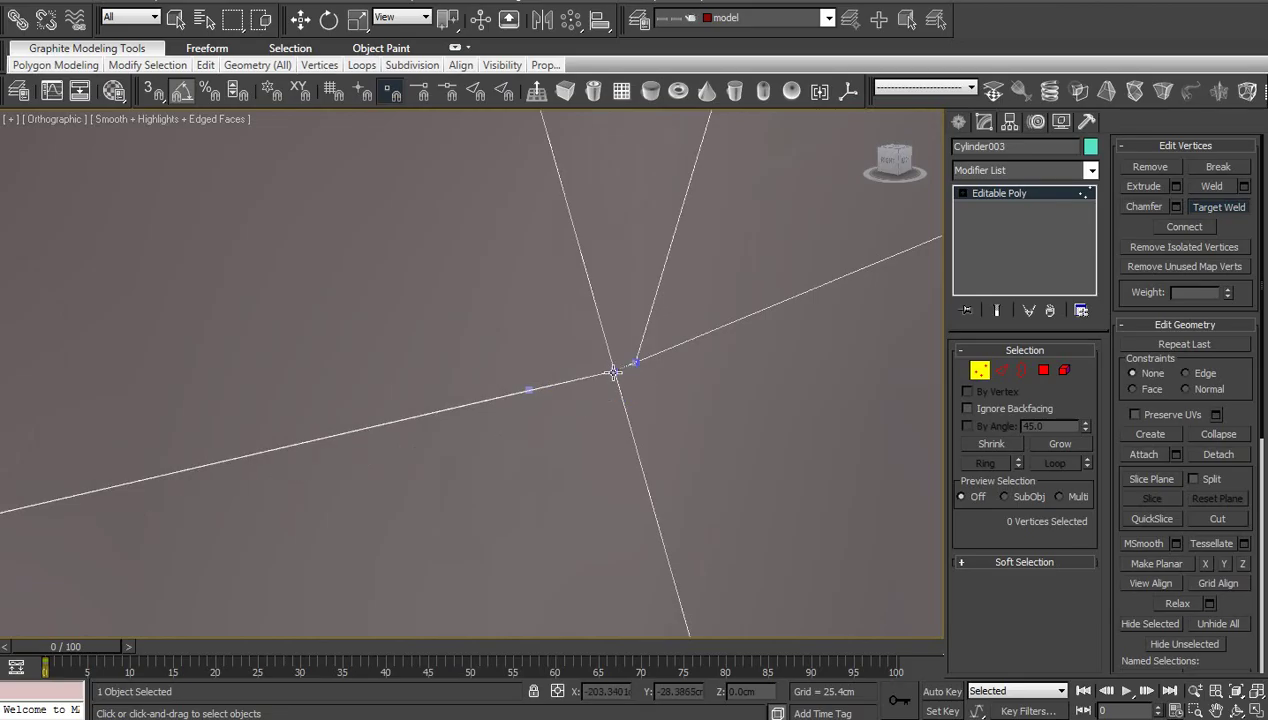
left_click(614, 372)
left_click(614, 371)
right_click(662, 398)
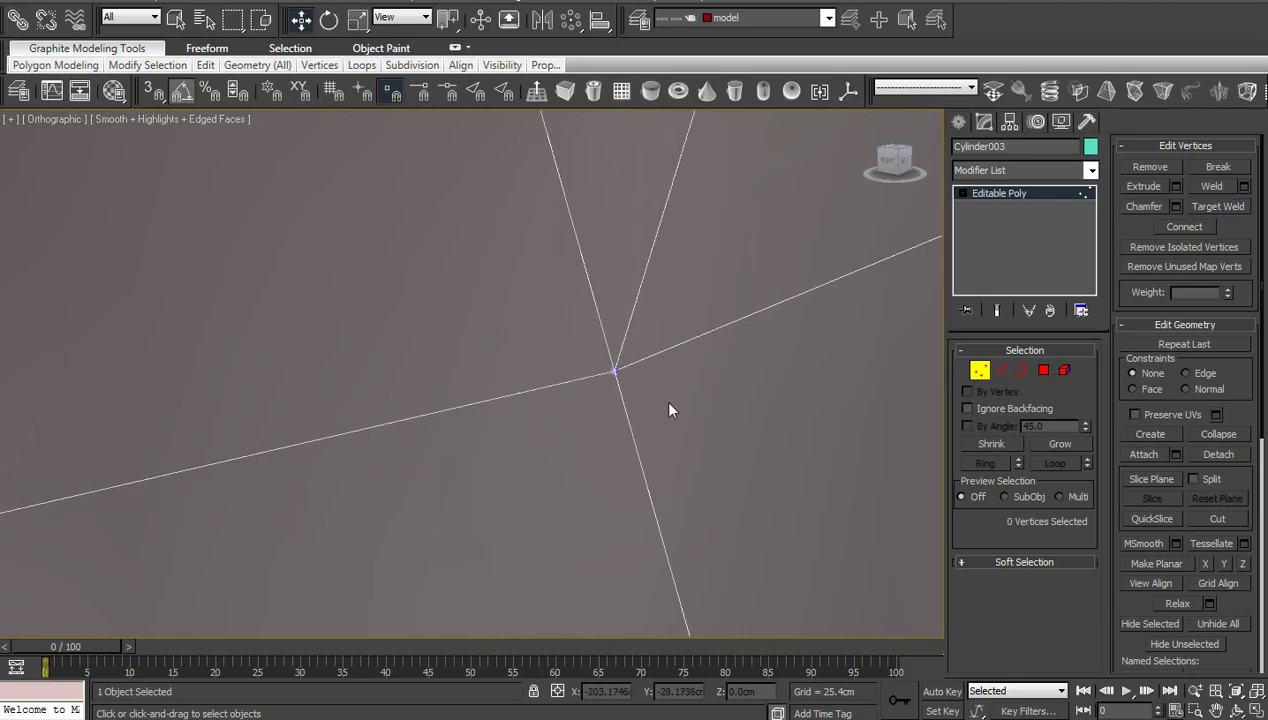
Connect the fog light outline's upper-right corner to the headlight rim's lower corner with a new edge
scroll(665, 455, "down", 10)
middle_click_drag(667, 459, 591, 446)
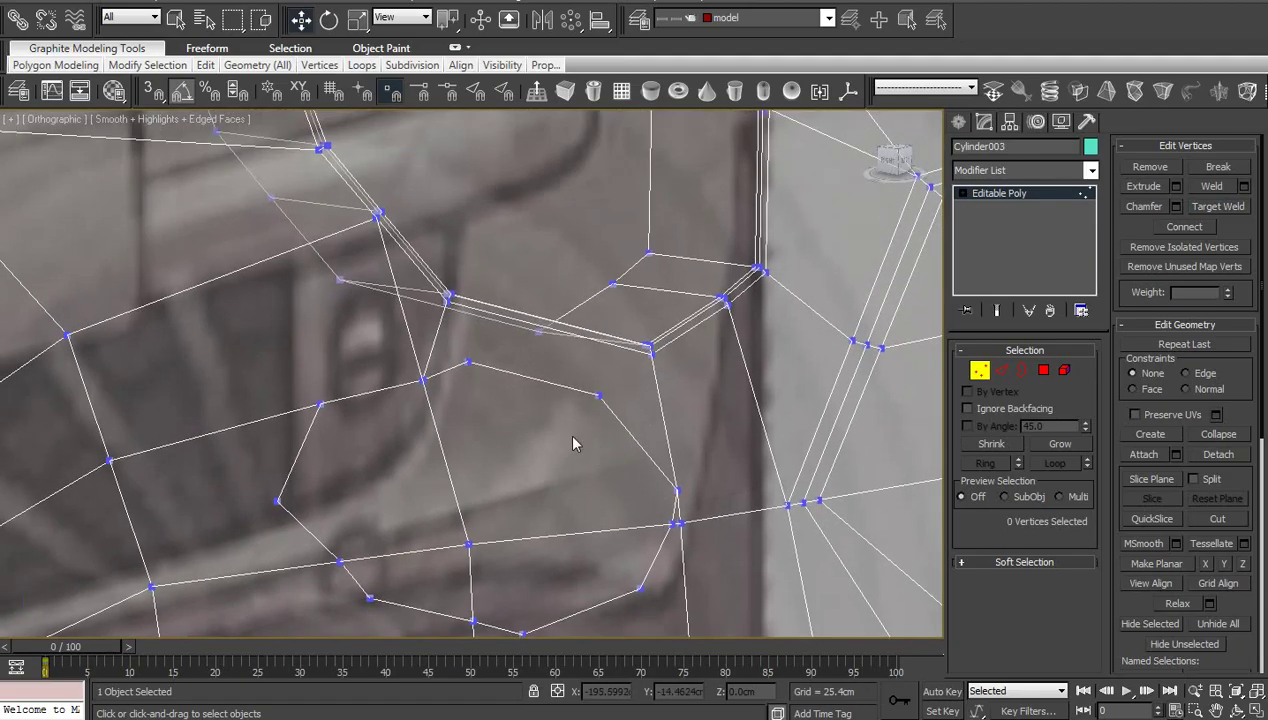
scroll(655, 352, "up", 4)
left_click(521, 427)
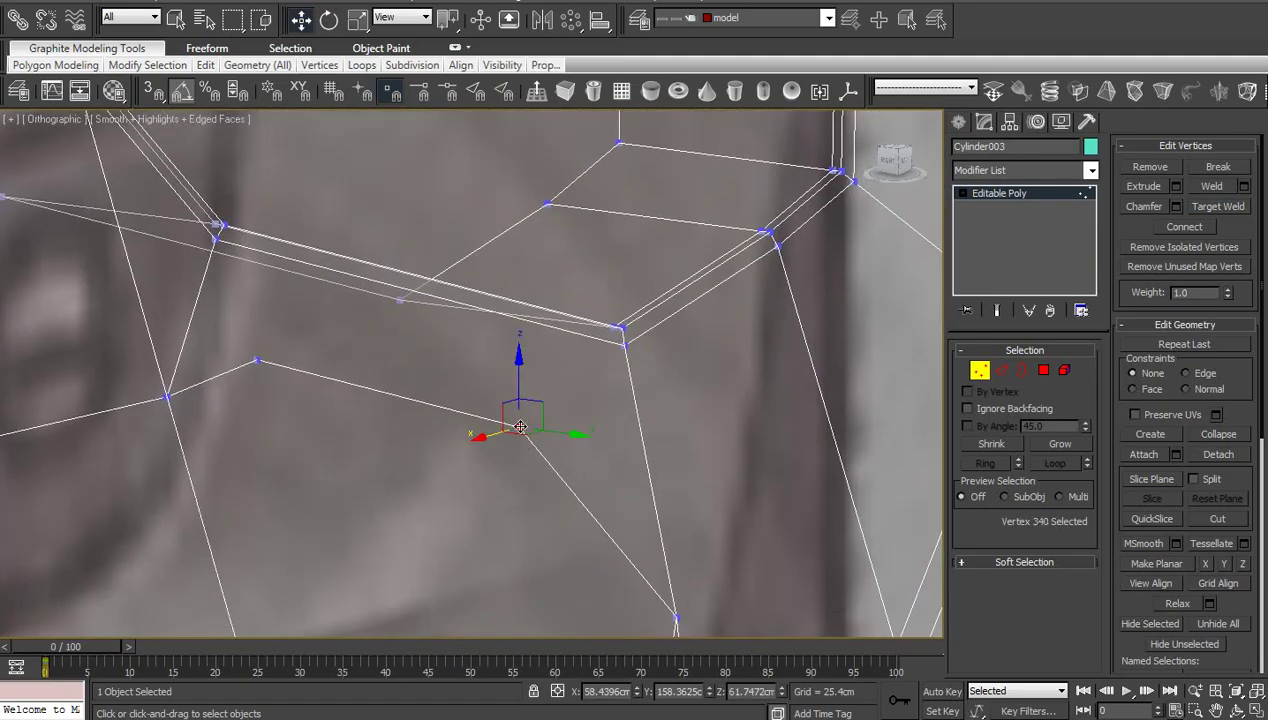
left_click(623, 347, "ctrl")
key("ctrl+shift+e")
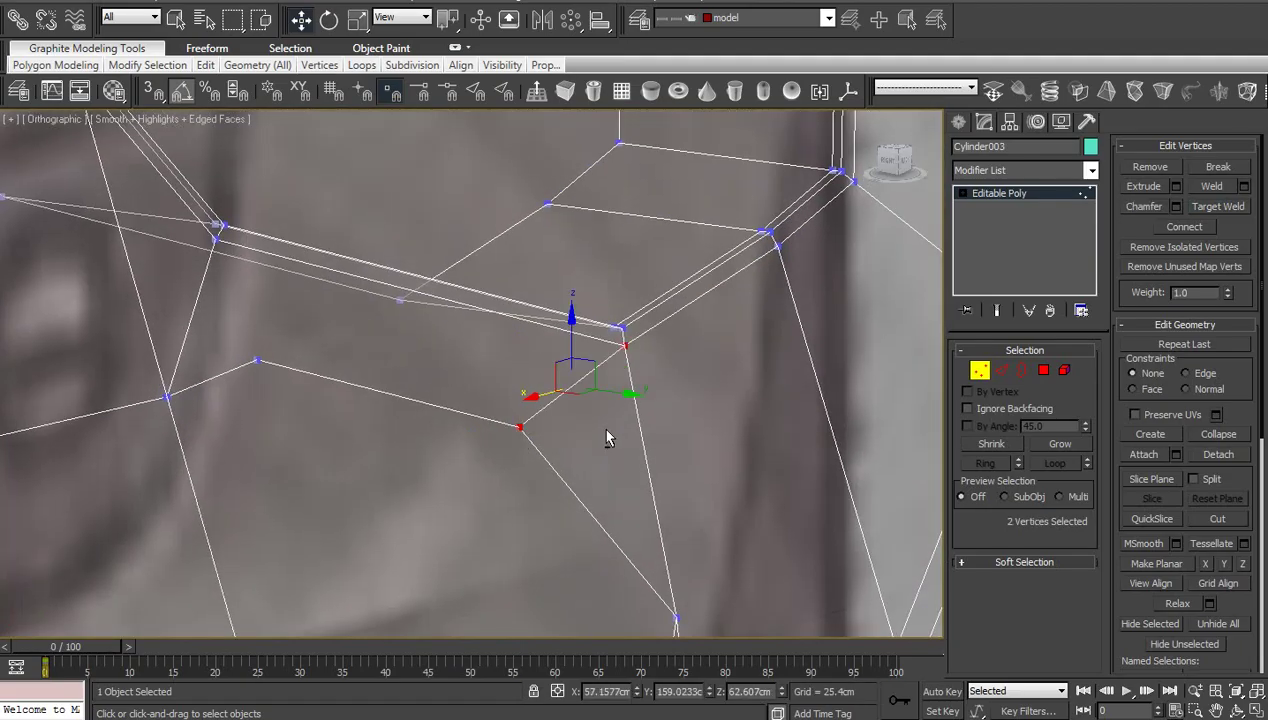
left_click(628, 475)
scroll(690, 515, "down", 2)
middle_click_drag(692, 516, 501, 340)
middle_click_drag(549, 461, 617, 416)
right_click(632, 416)
left_click(603, 538)
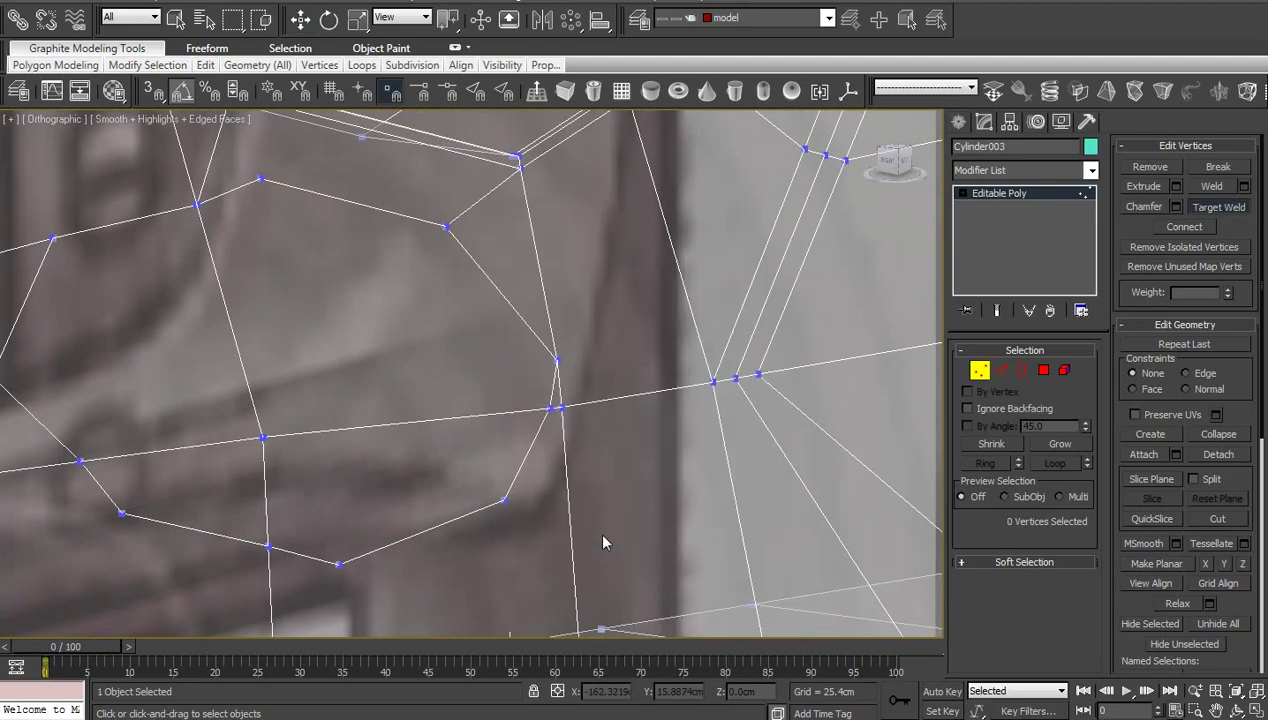
middle_click_drag(611, 517, 665, 364)
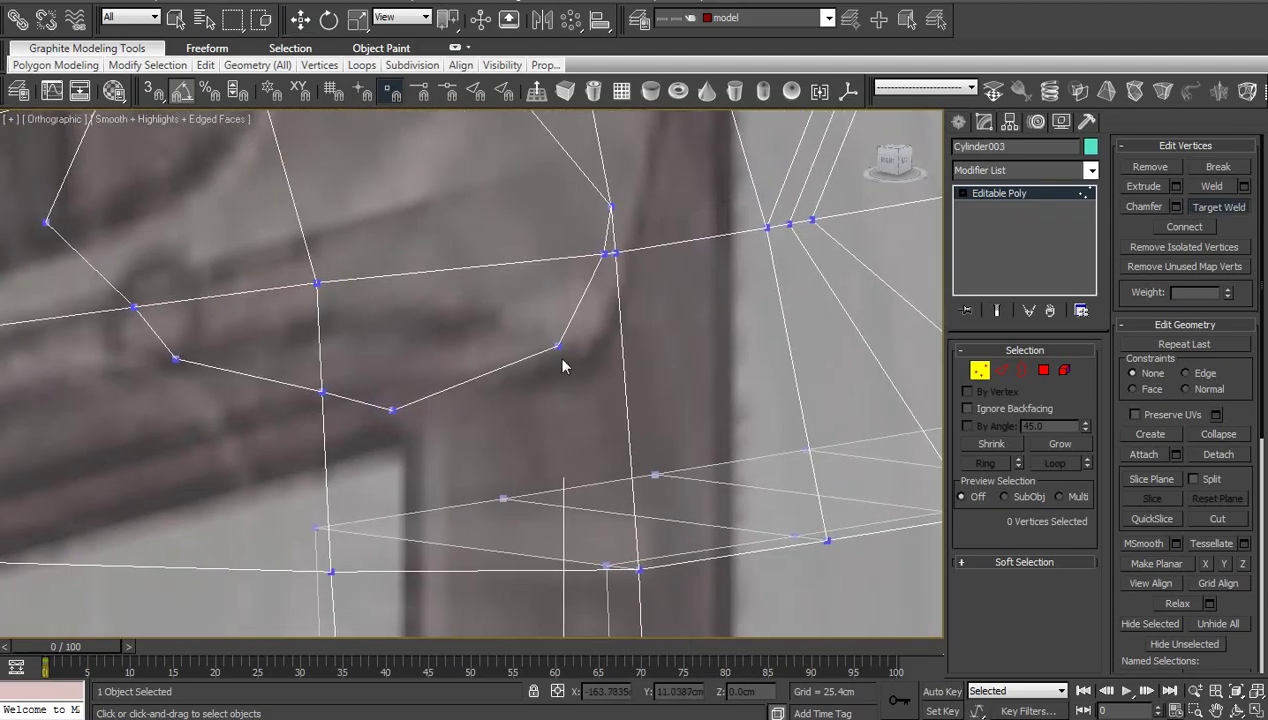
middle_click_drag(562, 362, 640, 577)
Select the edge ring between the headlight rim and the triple support edges beside it, and connect it with a new edge loop
key("2")
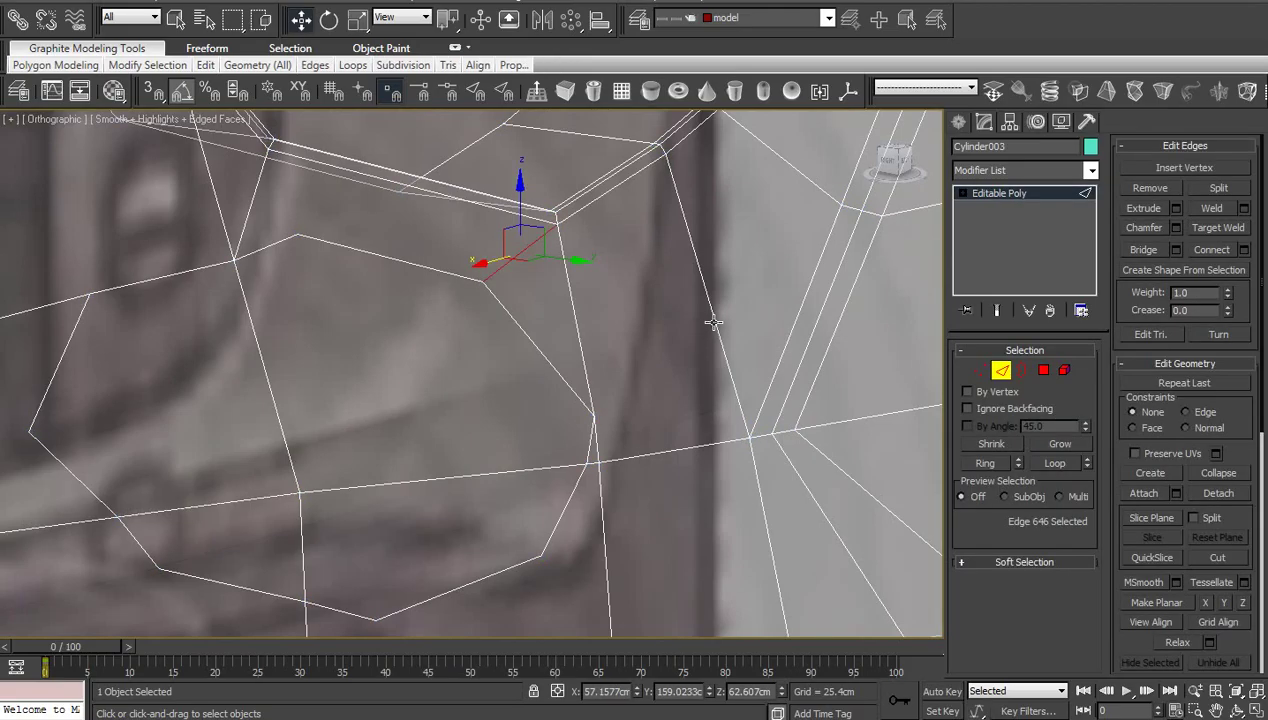
left_click(706, 338)
right_click(698, 328)
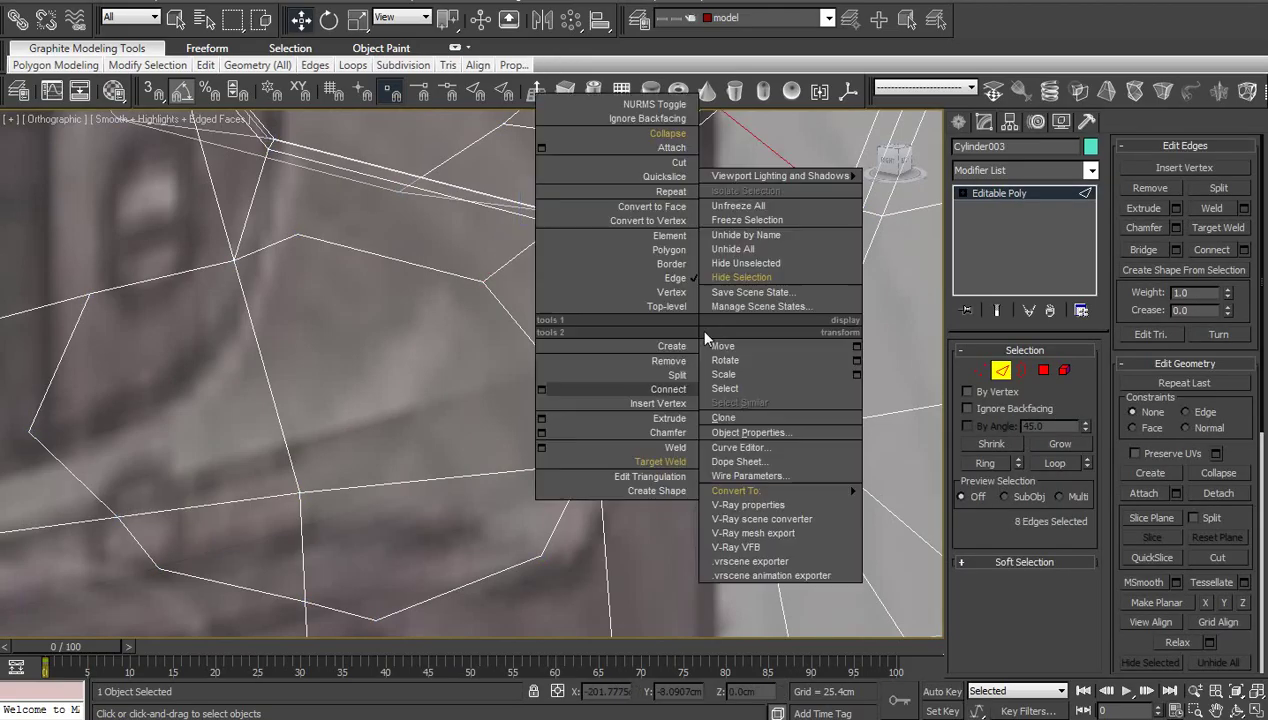
left_click(540, 385)
left_click(218, 217)
Connect the fog light outline's right corner vertex to the lower end vertex of the new edge loop
key("1")
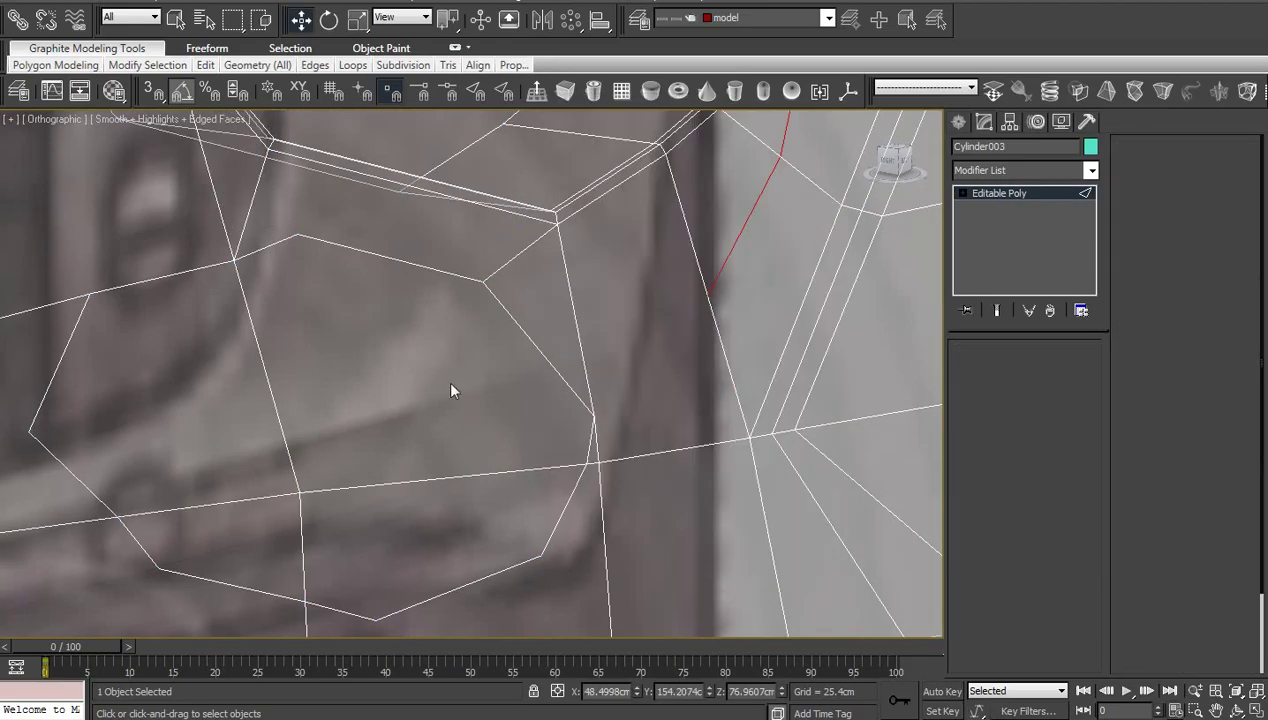
left_click(593, 414)
left_click(708, 296, "ctrl")
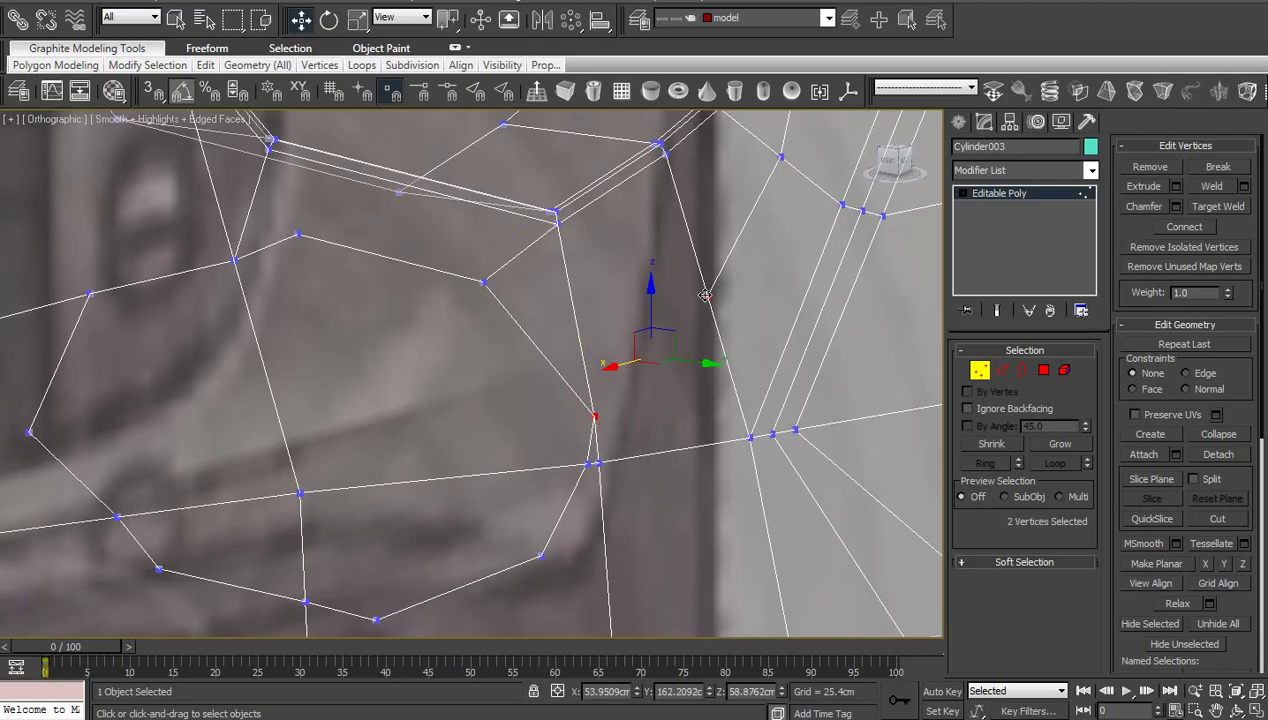
key("ctrl+shift+e")
scroll(630, 428, "down", 2)
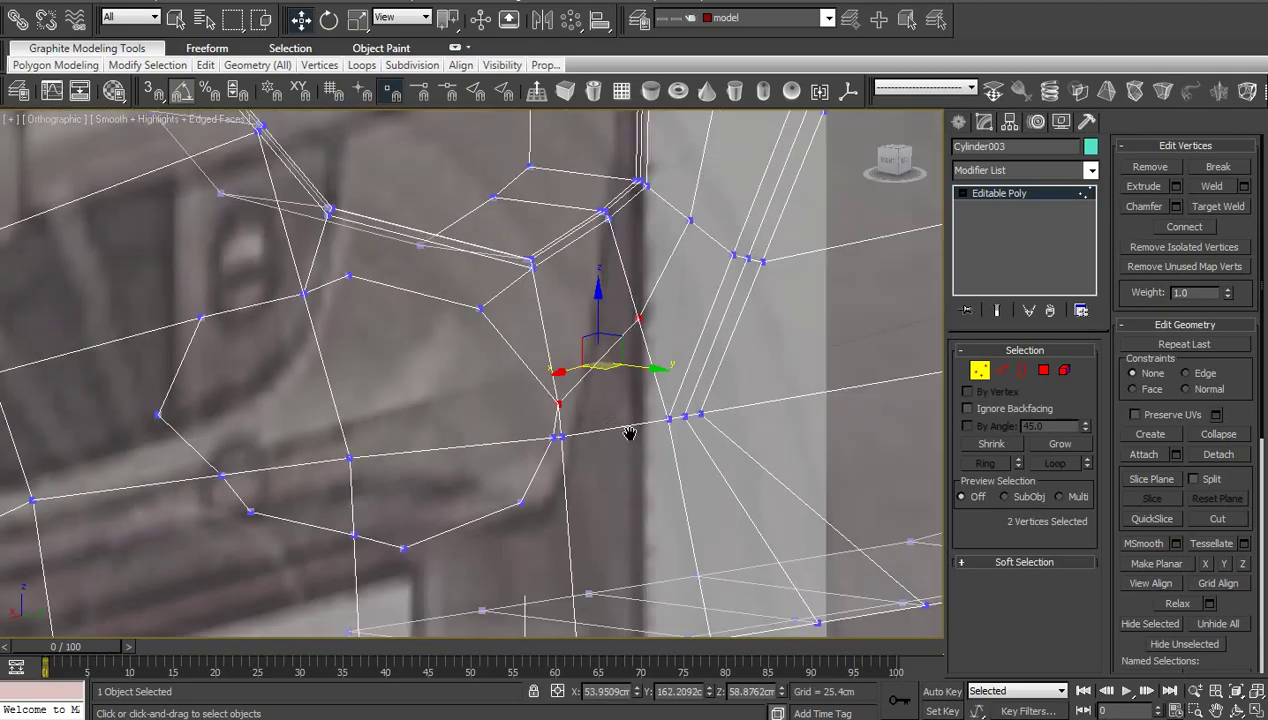
Connect the fog light outline's lower-left corner to the nearby vertex on the bottom body row beside the wheel arch
middle_click_drag(628, 433, 785, 358)
middle_click_drag(608, 372, 711, 385)
middle_click_drag(540, 467, 570, 422)
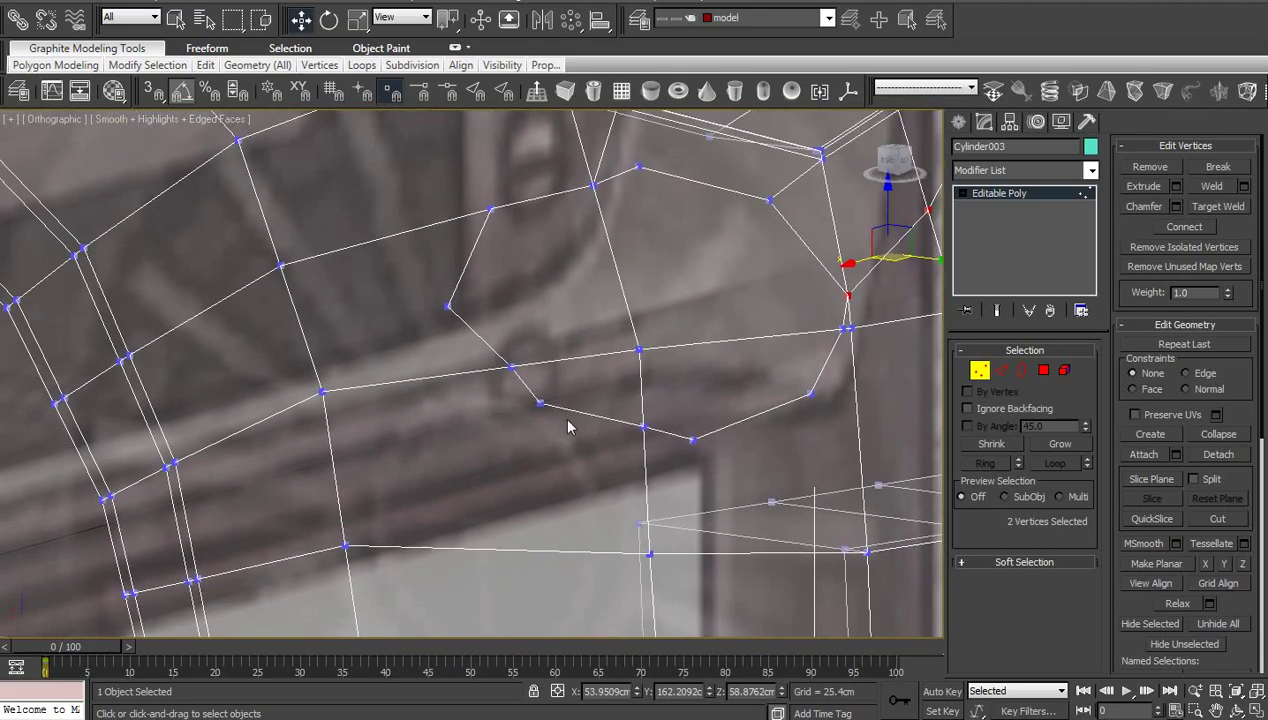
left_click_drag(504, 426, 502, 427)
left_click_drag(369, 517, 313, 563, "ctrl")
key("ctrl+shift+e")
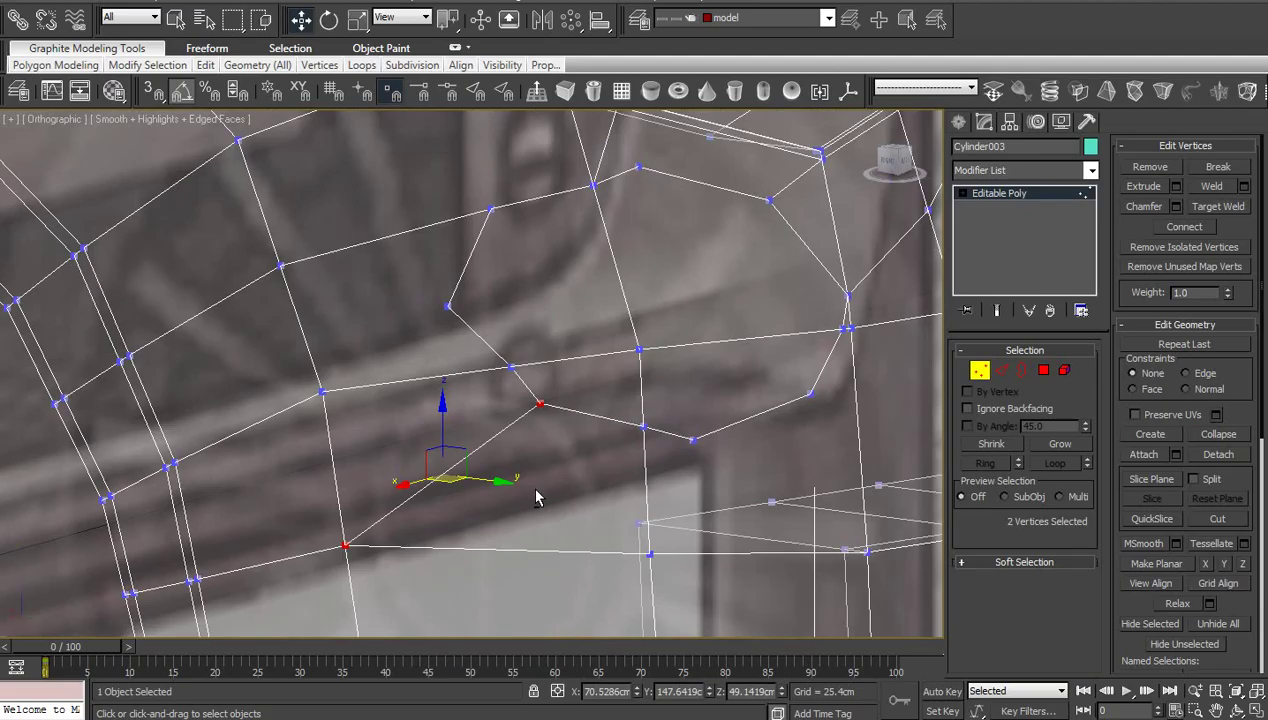
Connect the fog light outline's upper-left corner to the body vertex diagonally above it, on the wheel arch side
left_click(562, 298)
middle_click_drag(505, 265, 598, 414)
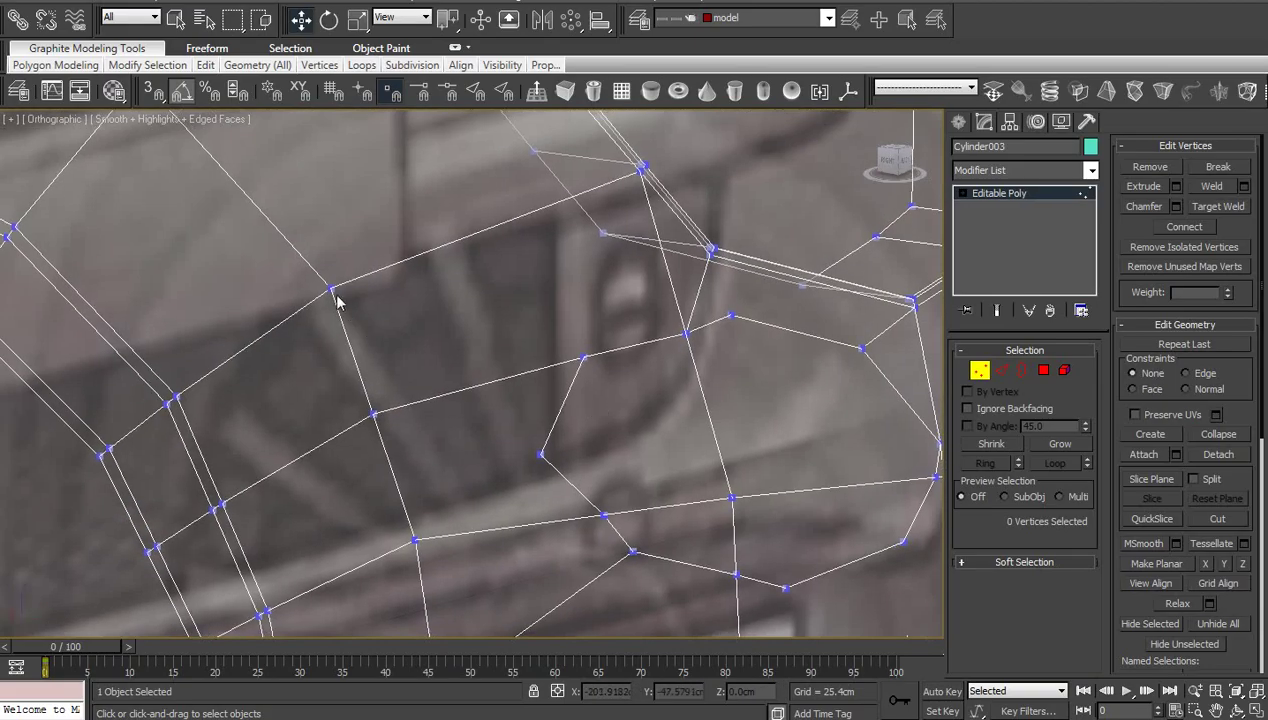
left_click_drag(336, 294, 315, 275)
left_click_drag(565, 344, 584, 358, "ctrl")
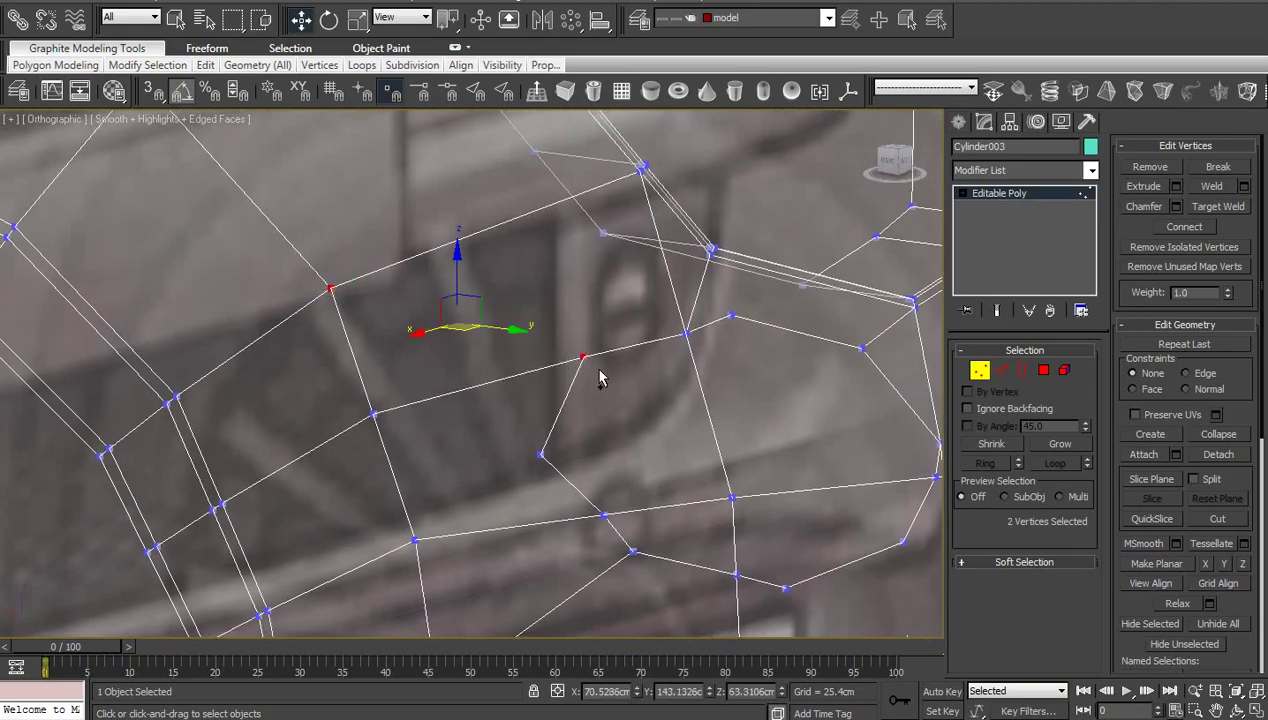
key("ctrl+shift+e")
left_click(614, 422)
Connect the headlight rim's lower corner vertex to the top vertex of the fog light outline with a new edge
middle_click_drag(614, 422, 453, 498)
scroll(453, 498, "up", 4)
middle_click_drag(559, 374, 507, 376)
scroll(507, 376, "up", 2)
left_click(447, 283)
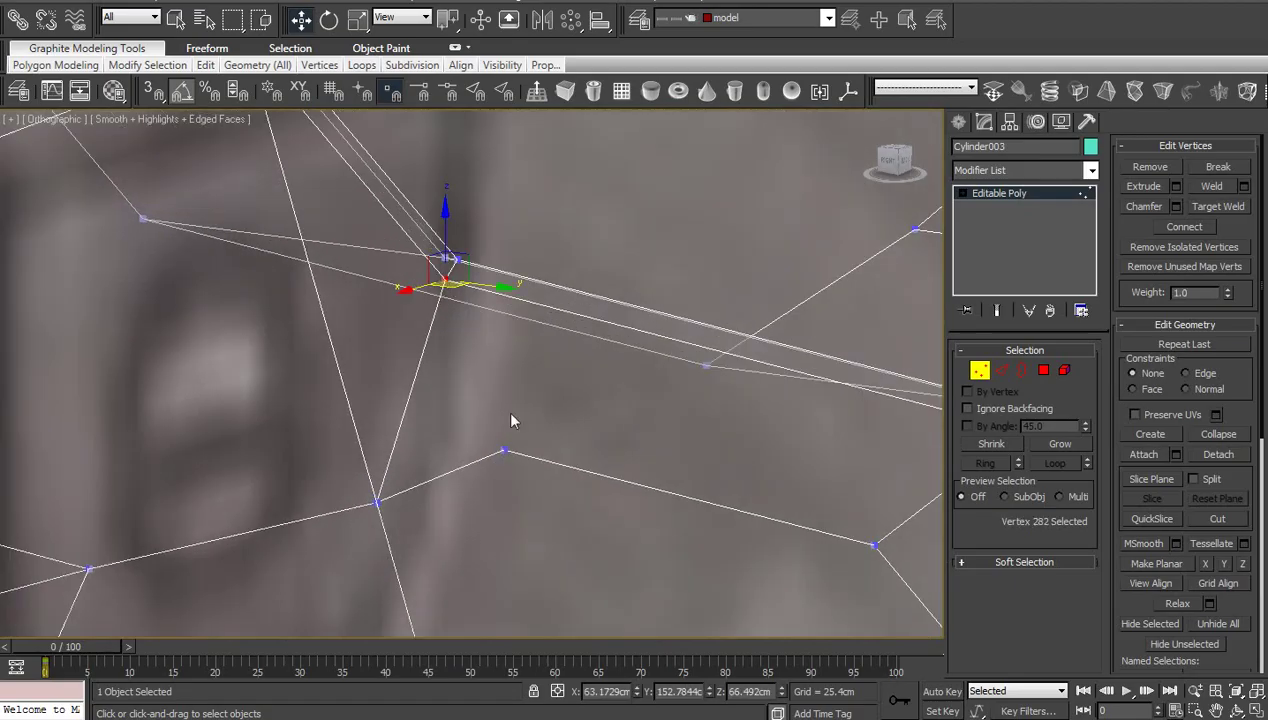
left_click(505, 451, "ctrl")
key("ctrl+shift+e")
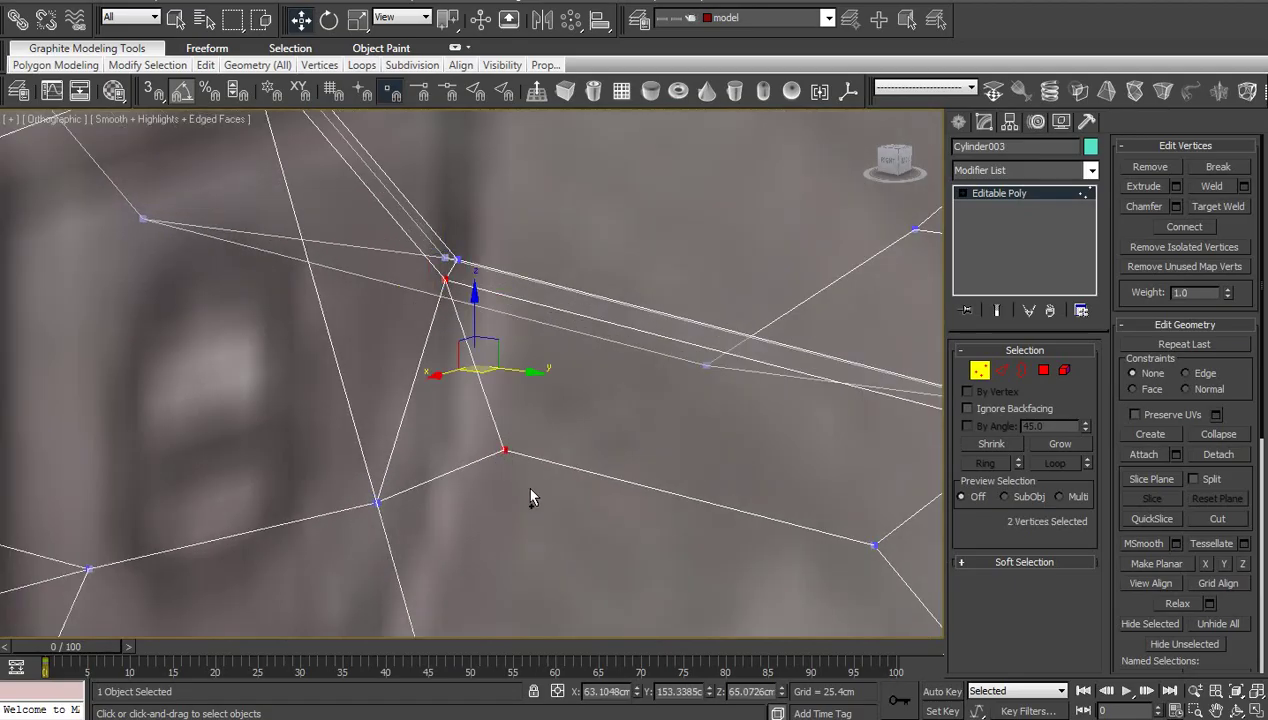
Remove the adjacent diagonal edge below the headlight rim corner and nudge its lower vertex up into line with the fog light outline
key("2")
left_click(396, 435)
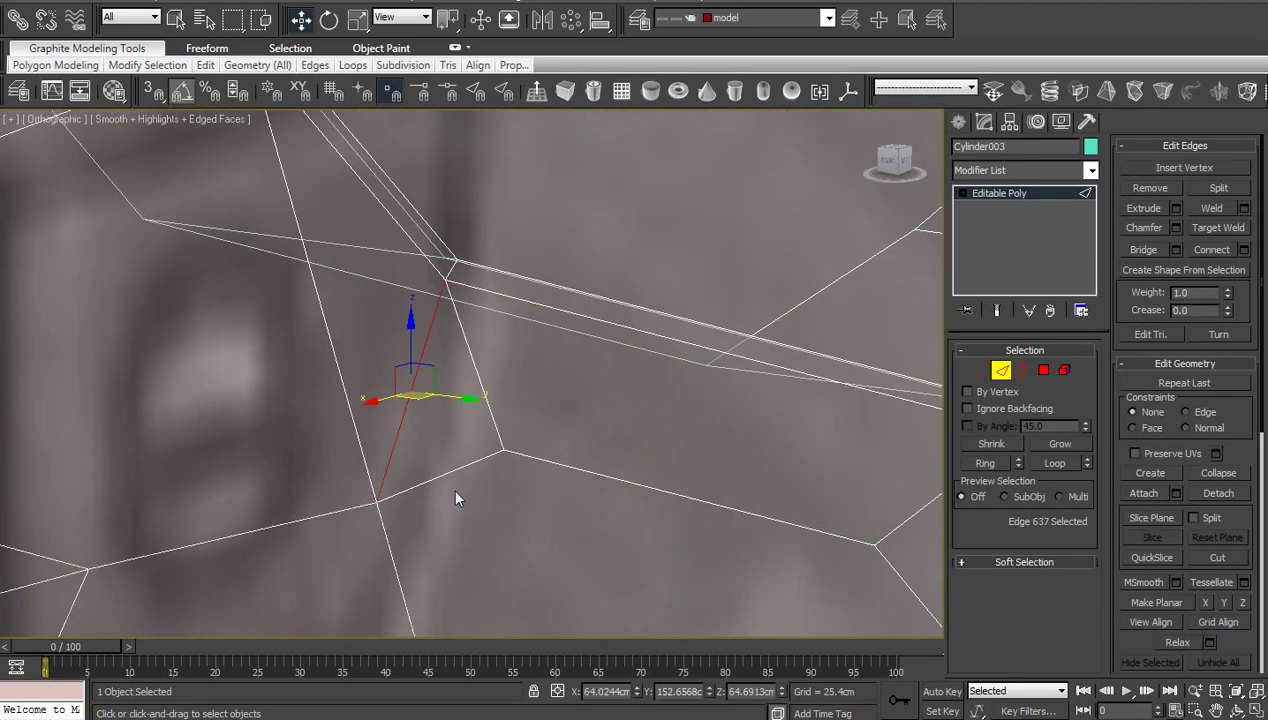
key("BackSpace")
scroll(456, 492, "down", 5)
middle_click_drag(482, 498, 517, 417)
key("1")
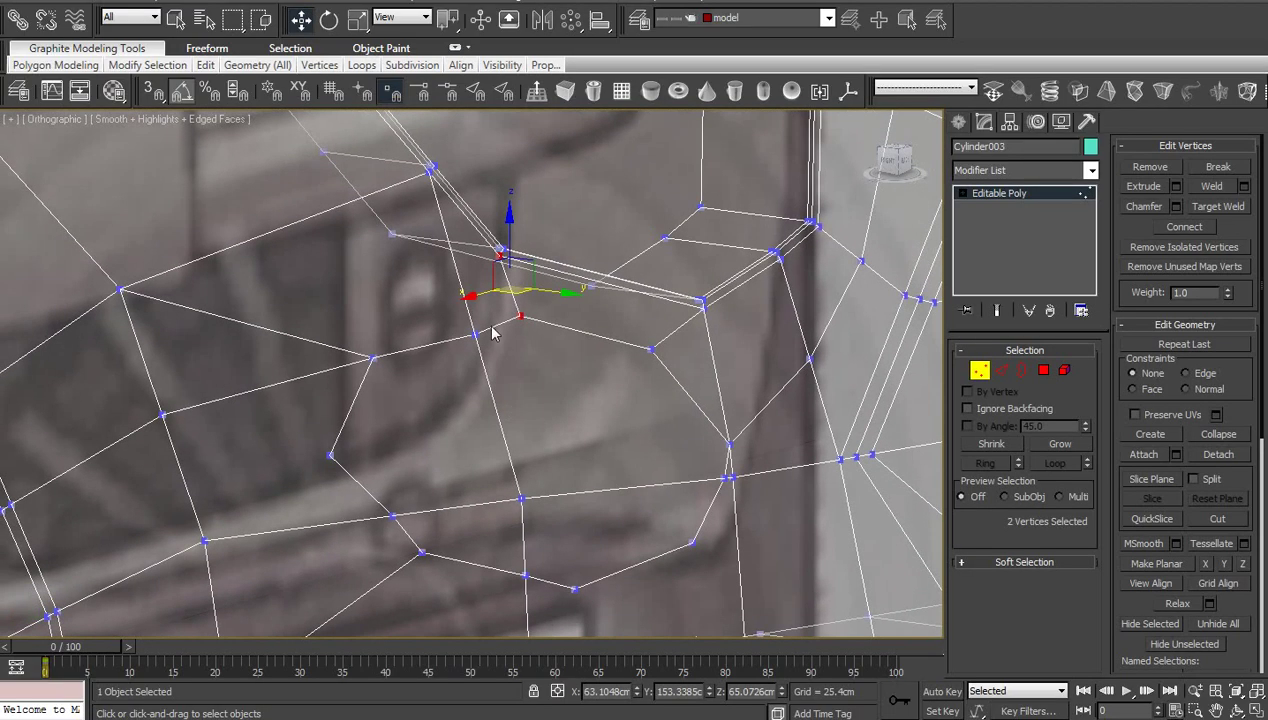
left_click(476, 334)
left_click_drag(477, 286, 477, 281)
left_click(500, 445)
Select the edge ring between the fog light and the wheel arch and connect it with a new edge loop
scroll(482, 454, "down", 2)
middle_click_drag(478, 456, 590, 403)
key("2")
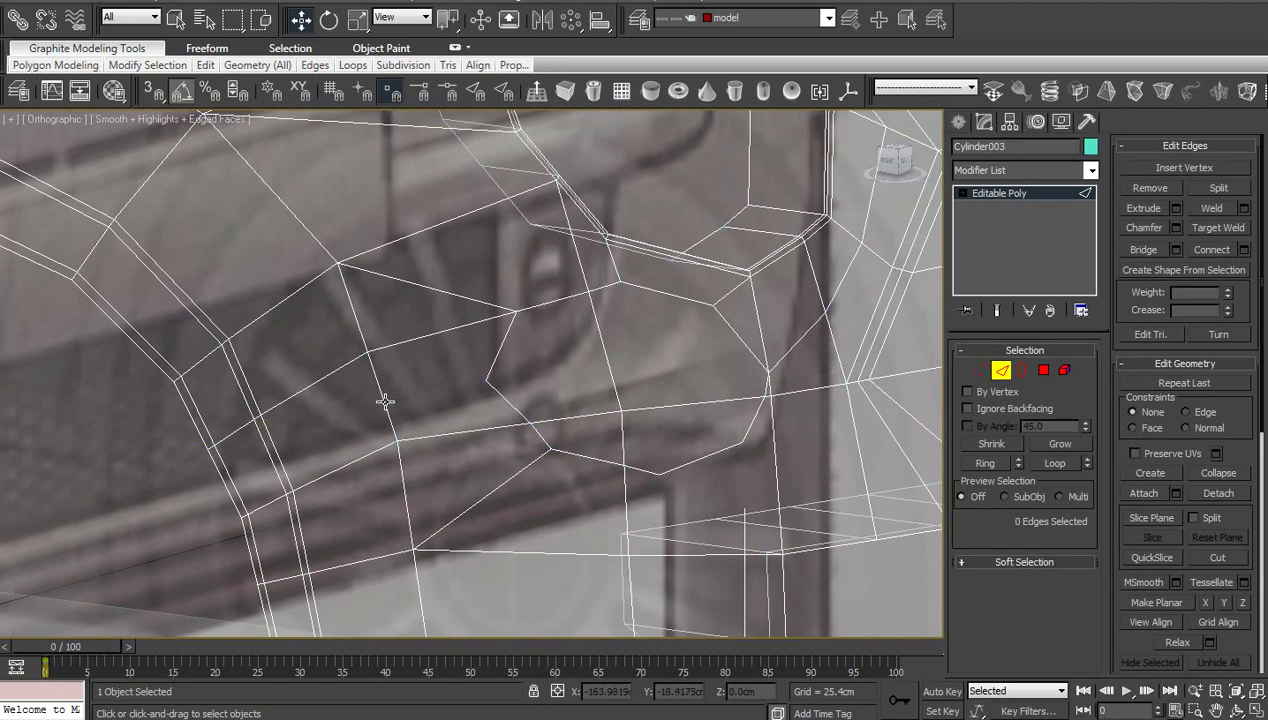
left_click(384, 402)
key("alt+r")
right_click(443, 401)
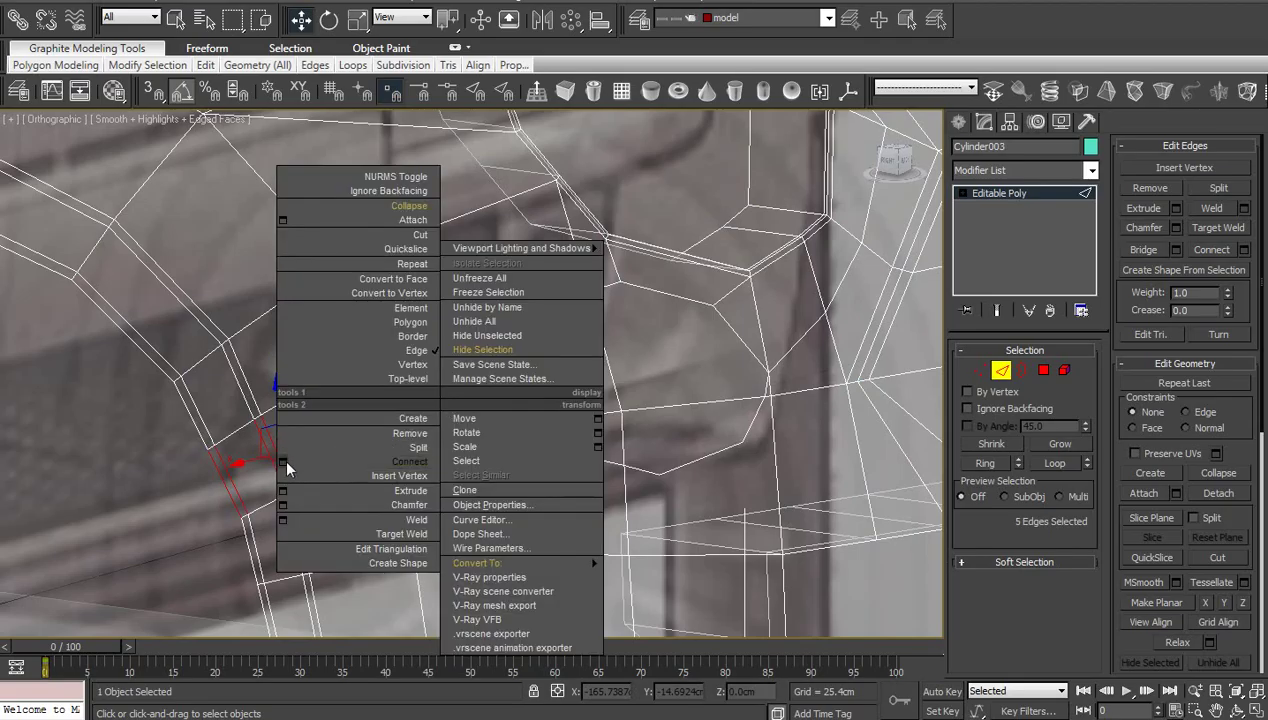
left_click(283, 461)
left_click(291, 533)
Connect the end vertex of the new edge loop to the fog light outline's left vertex
key("1")
middle_click_drag(466, 427, 495, 447)
scroll(495, 447, "up", 4)
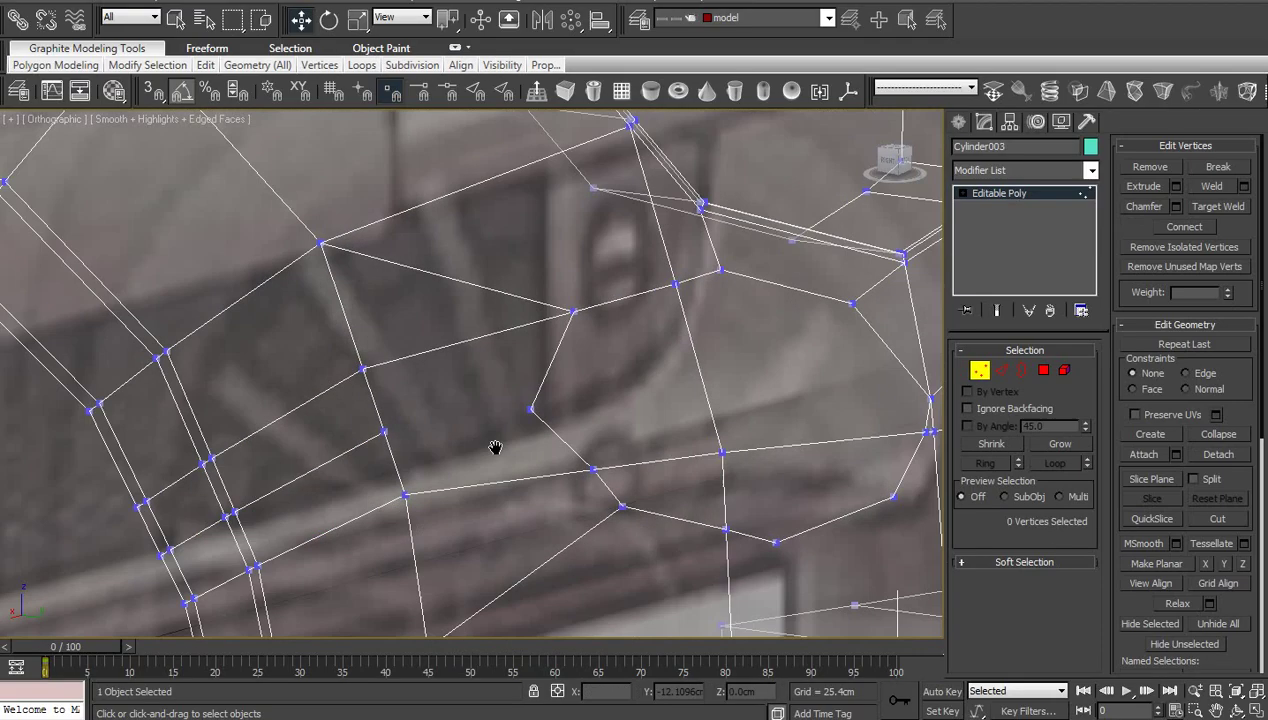
left_click(348, 458)
left_click(556, 427, "ctrl")
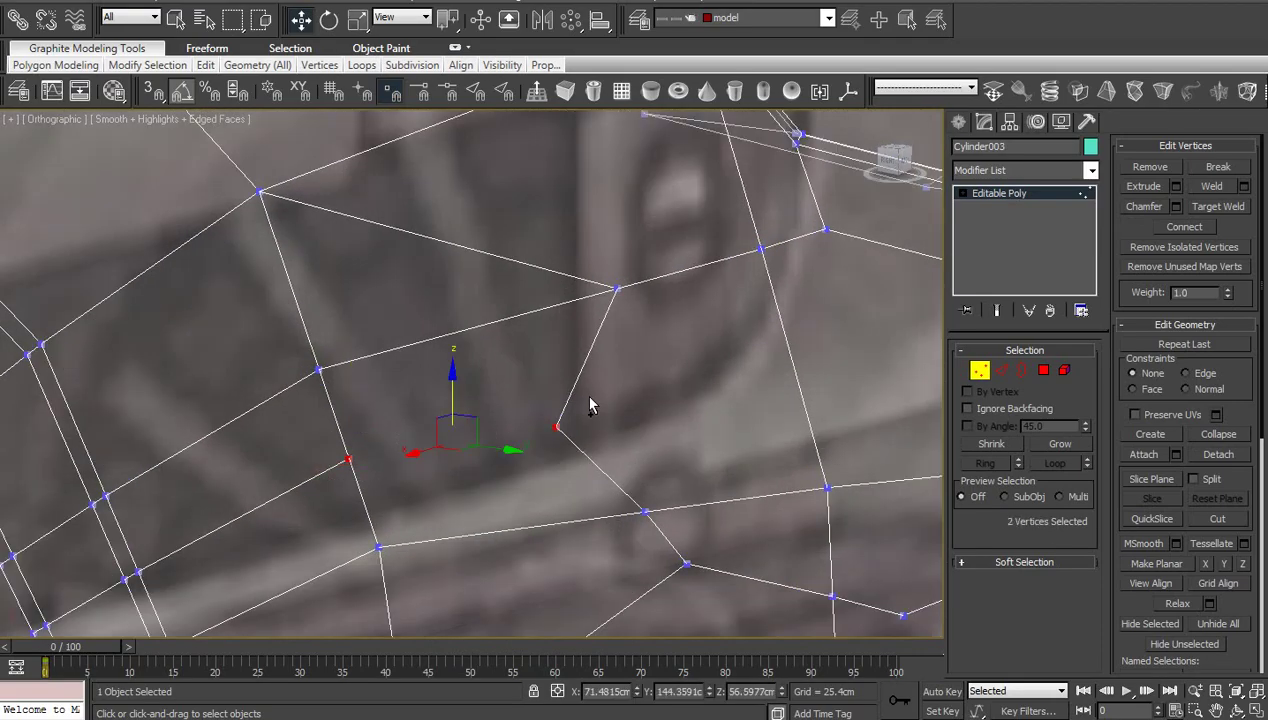
key("ctrl+shift+e")
left_click(589, 399)
Target weld the extra vertex on the fog light's lower edge to the outline's bottom corner vertex
scroll(589, 399, "down", 4)
middle_click_drag(650, 440, 516, 371)
scroll(611, 399, "up", 2)
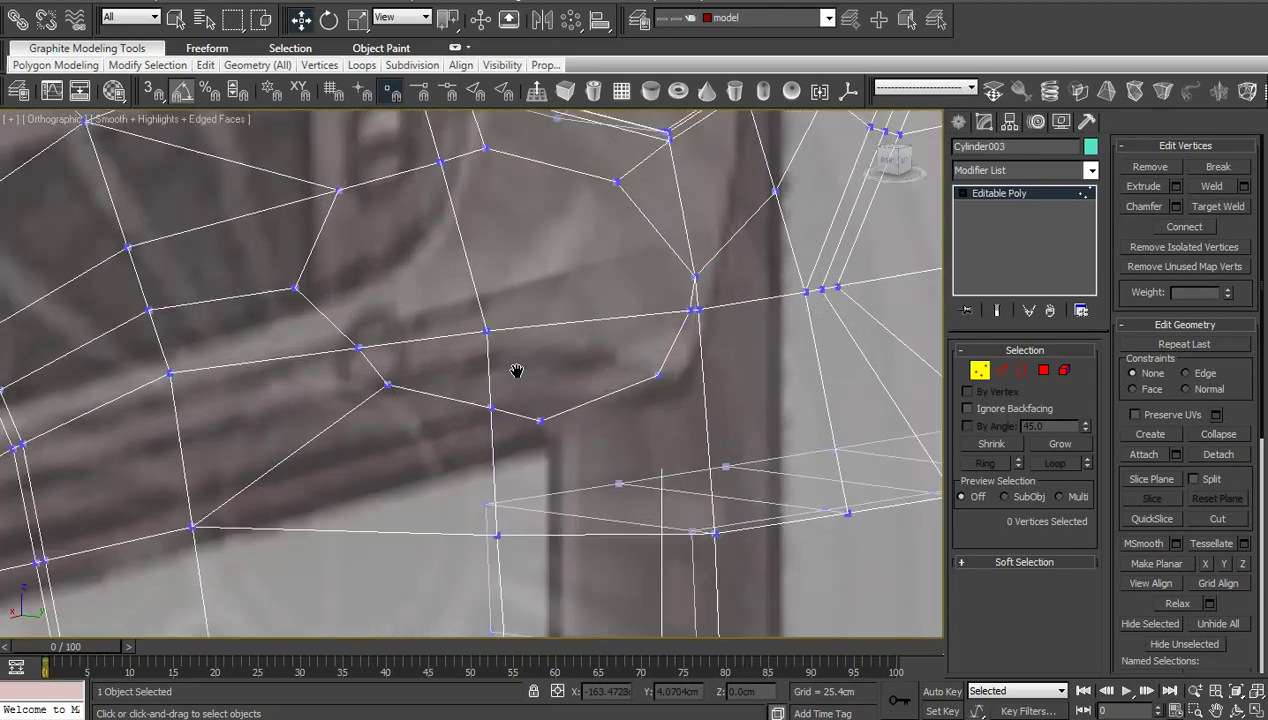
scroll(516, 371, "up", 2)
middle_click_drag(575, 428, 562, 335)
scroll(551, 331, "down", 2)
right_click(562, 336)
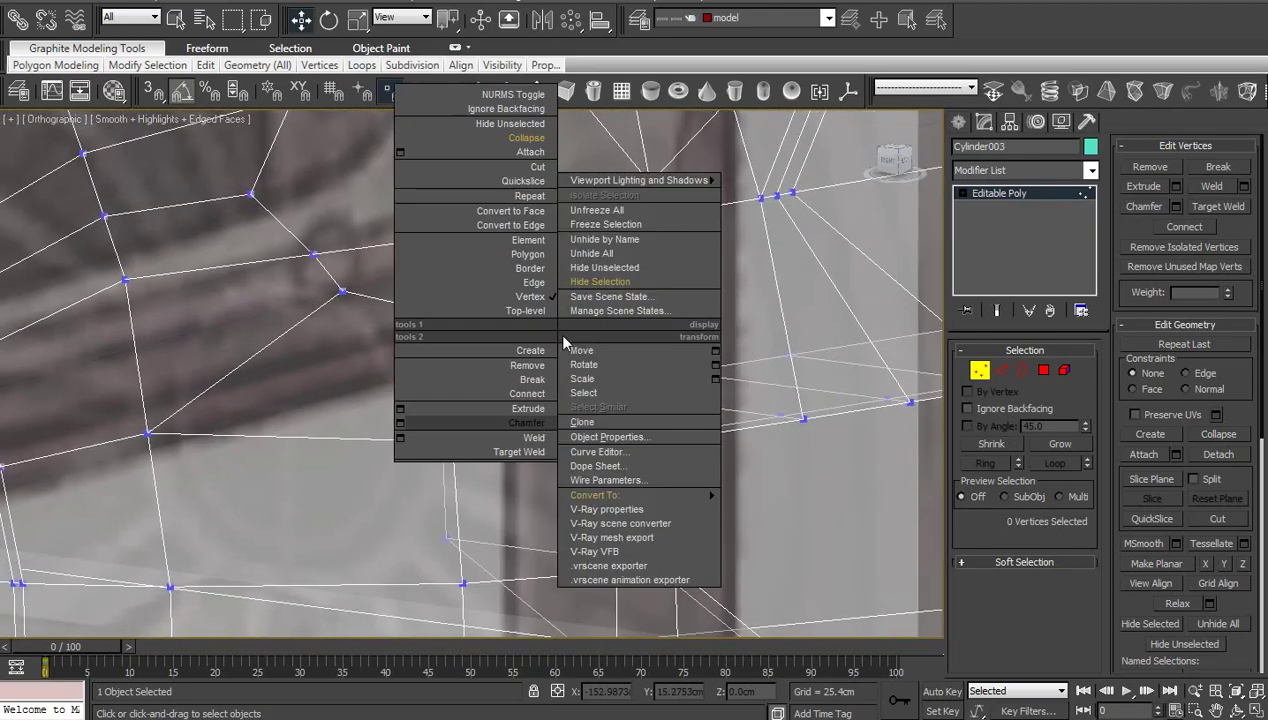
left_click(528, 452)
left_click(446, 314)
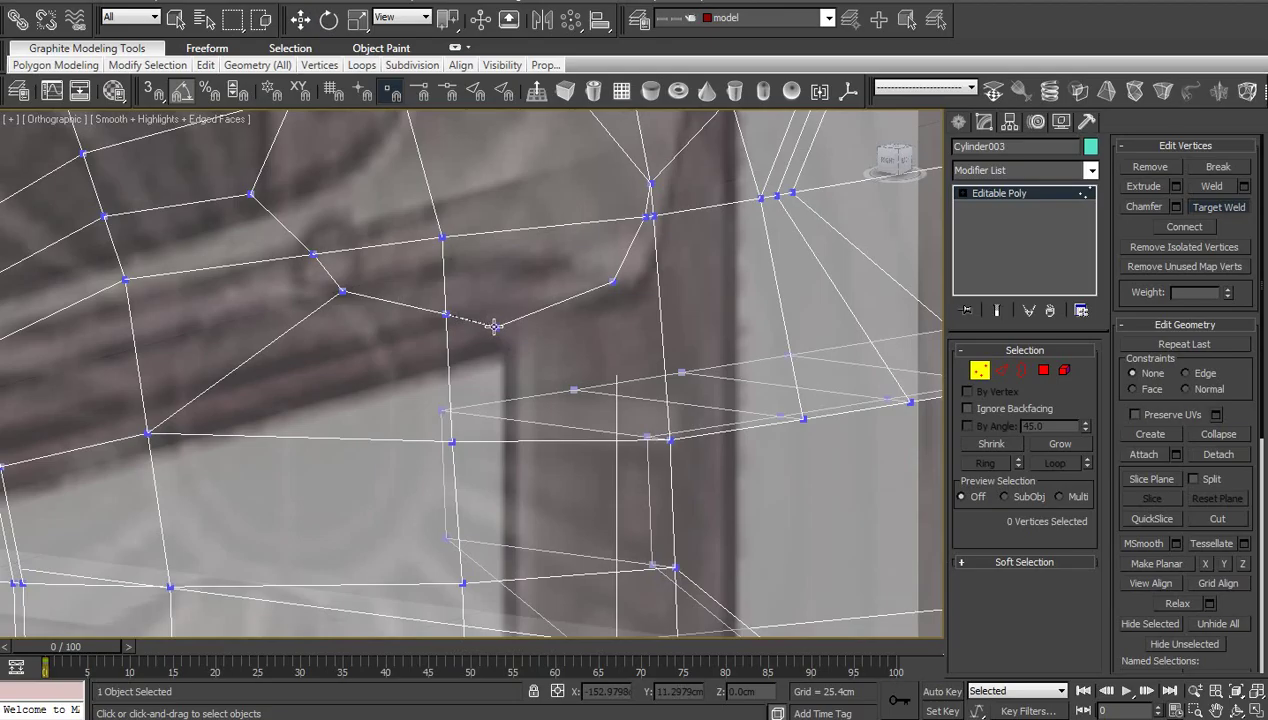
left_click(496, 327)
right_click(555, 351)
Move the vertex inside the fog light outline about 1.7 cm along Y and 0.6 cm along Z
scroll(588, 345, "down", 2)
middle_click_drag(588, 345, 629, 489)
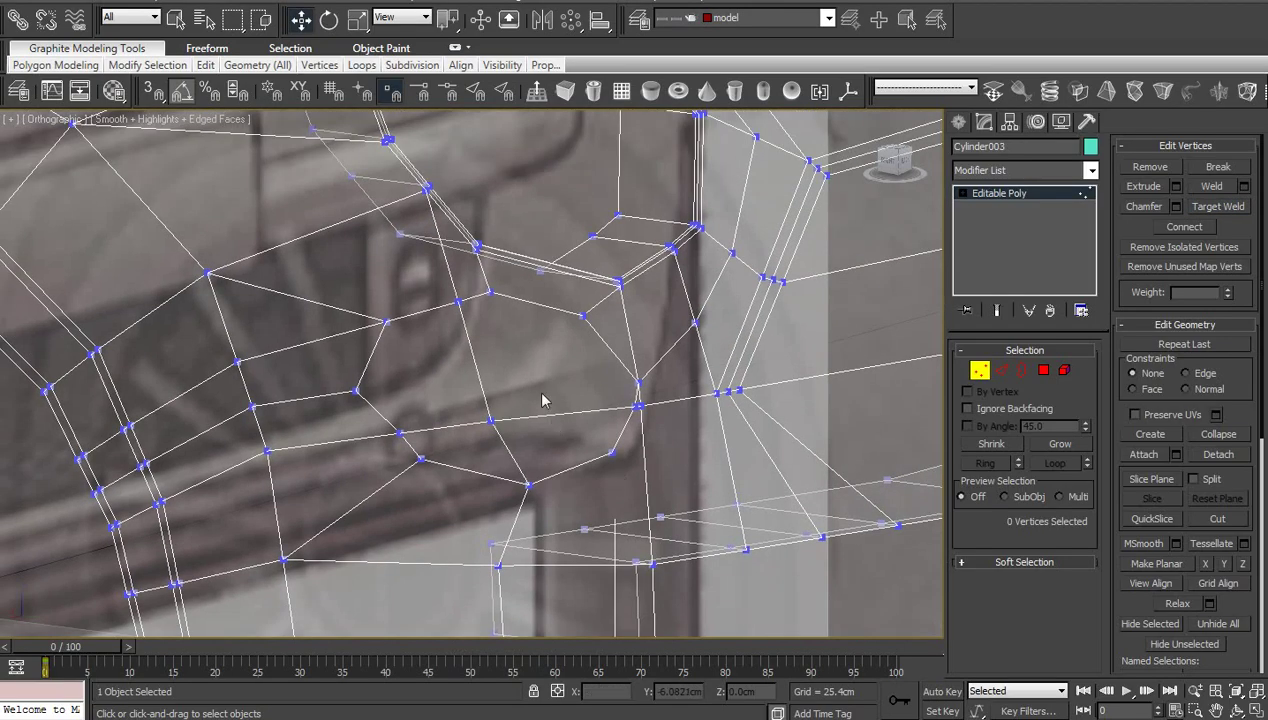
left_click(491, 422)
left_click_drag(511, 399, 535, 396)
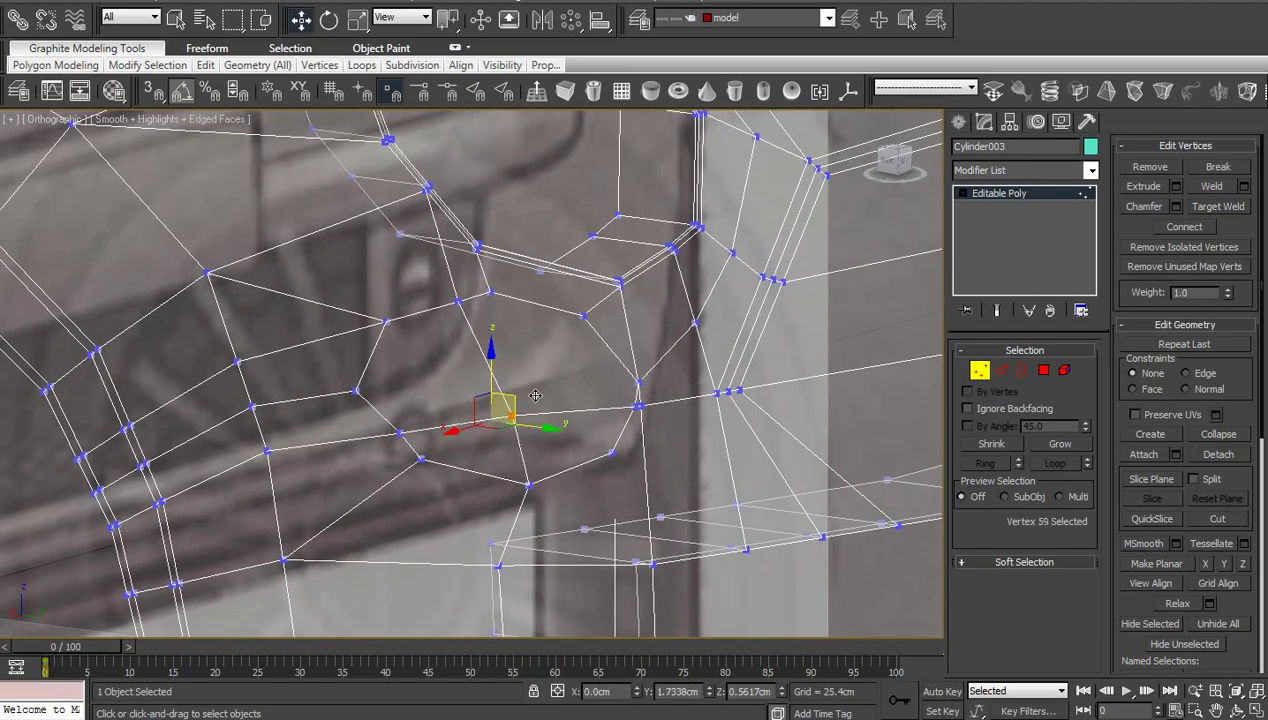
Connect the fog light outline's lower-right corner to the body vertex below it on the bottom row
scroll(690, 425, "up", 2)
middle_click_drag(715, 431, 547, 438)
scroll(570, 460, "up", 2)
middle_click_drag(608, 507, 558, 454)
scroll(531, 433, "up", 2)
scroll(553, 435, "down", 2)
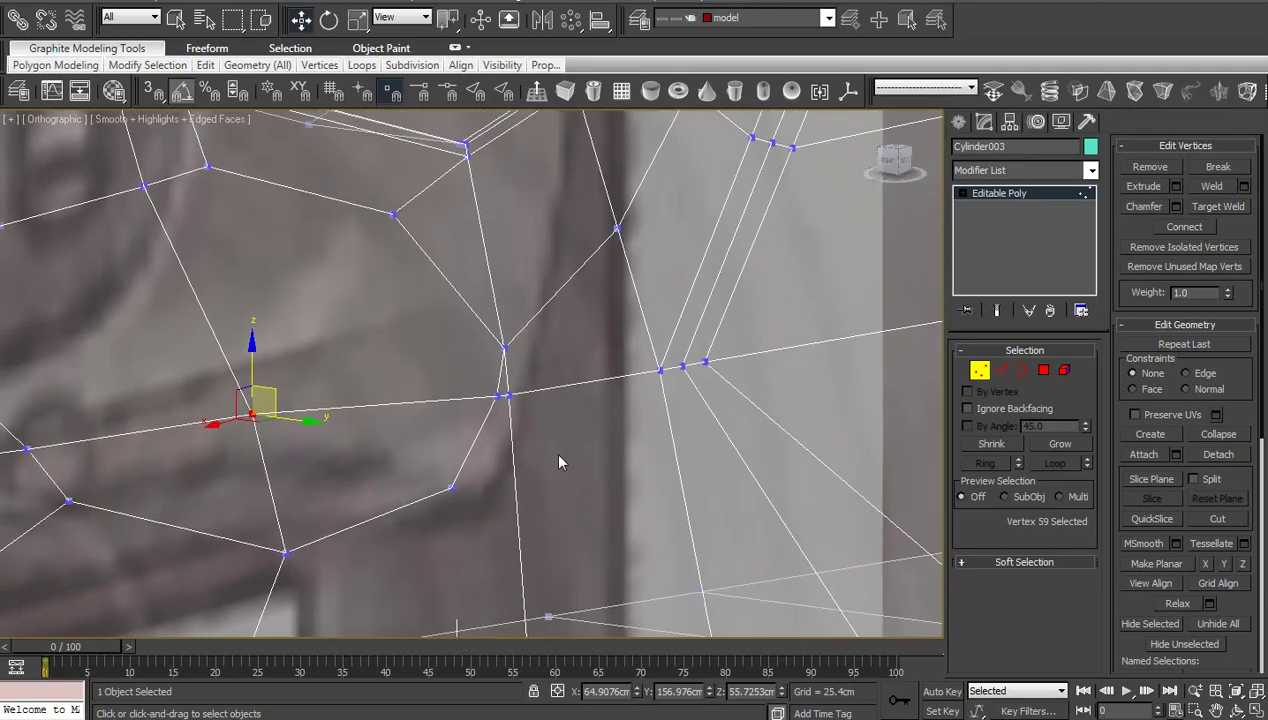
scroll(553, 451, "down", 2)
middle_click_drag(554, 451, 562, 353)
scroll(553, 344, "up", 2)
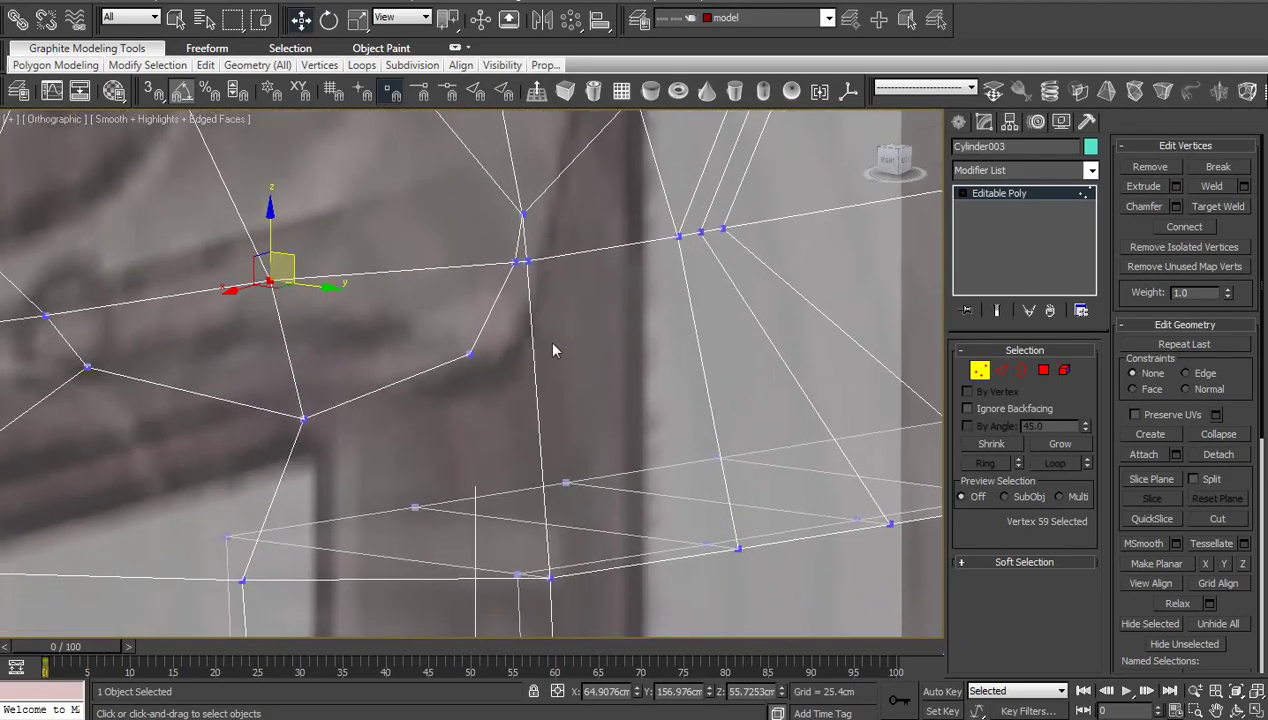
left_click(467, 352)
scroll(565, 540, "up", 2)
middle_click_drag(562, 540, 530, 363)
left_click(512, 416, "ctrl")
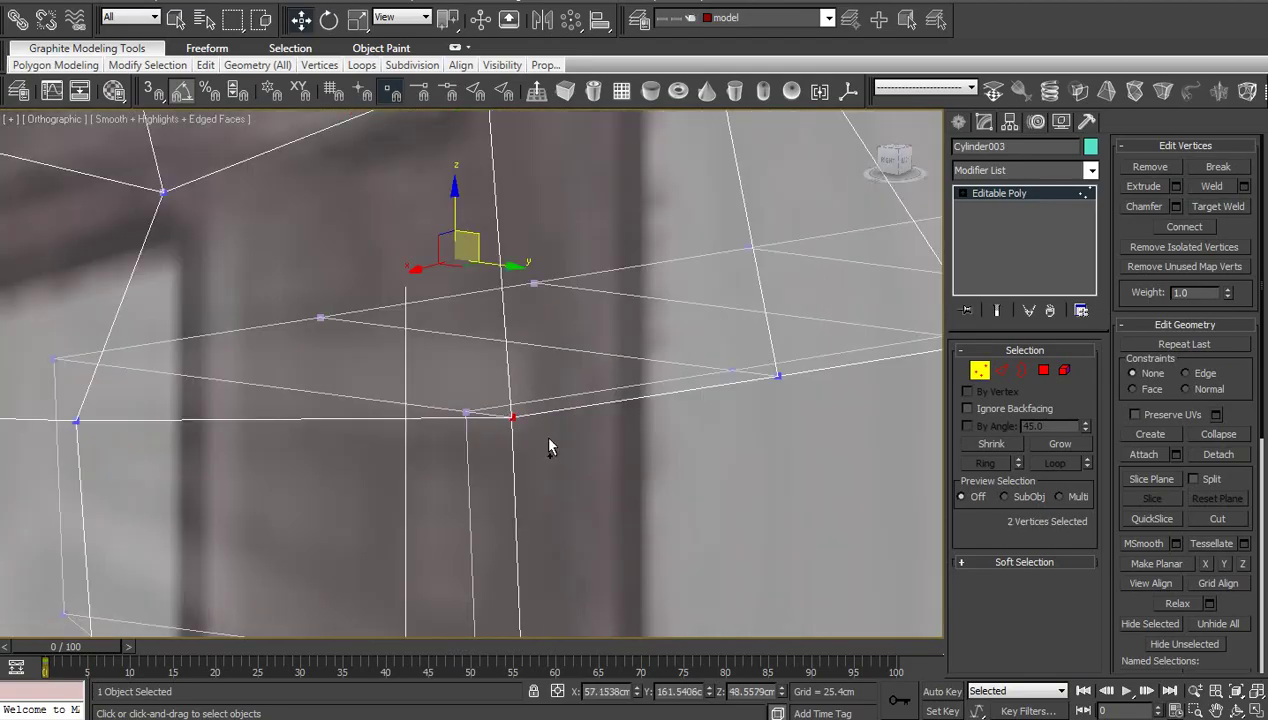
key("ctrl+shift+e")
left_click(559, 313)
Cut a snapped edge across the fog light area from the outline's left vertex to its upper-right vertex
scroll(557, 310, "down", 4)
middle_click_drag(540, 283, 725, 580)
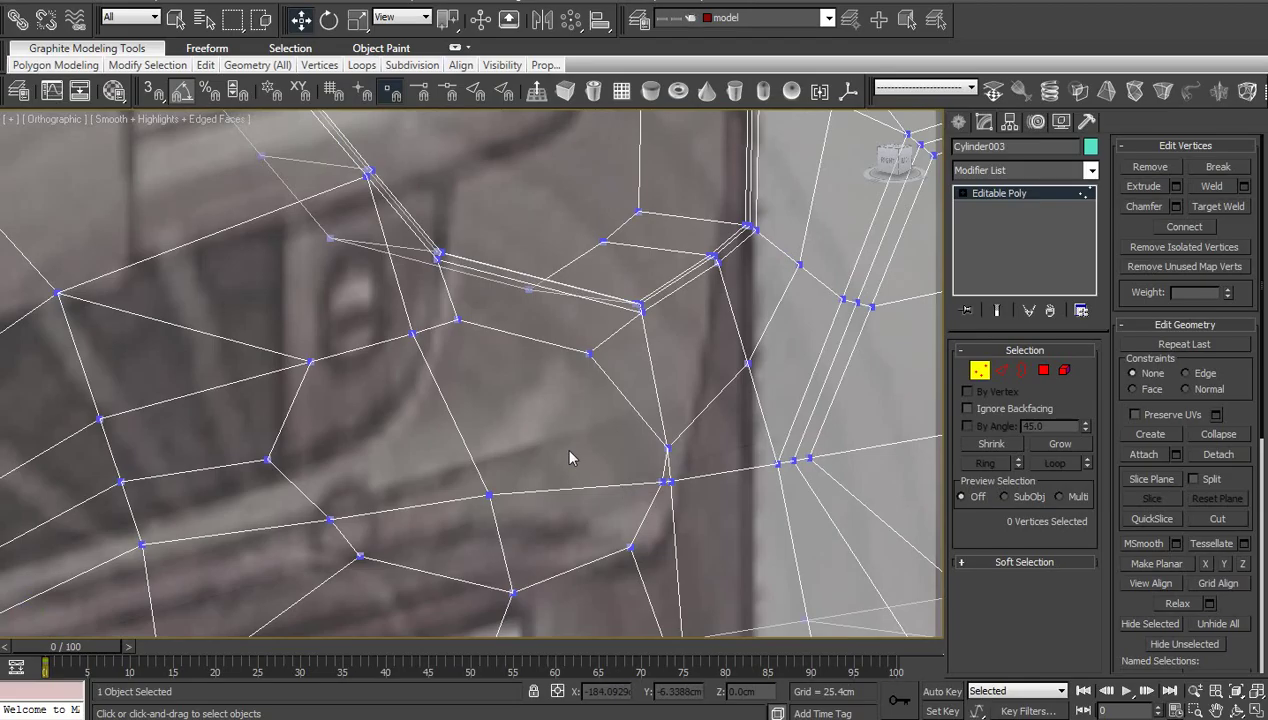
key("alt+c")
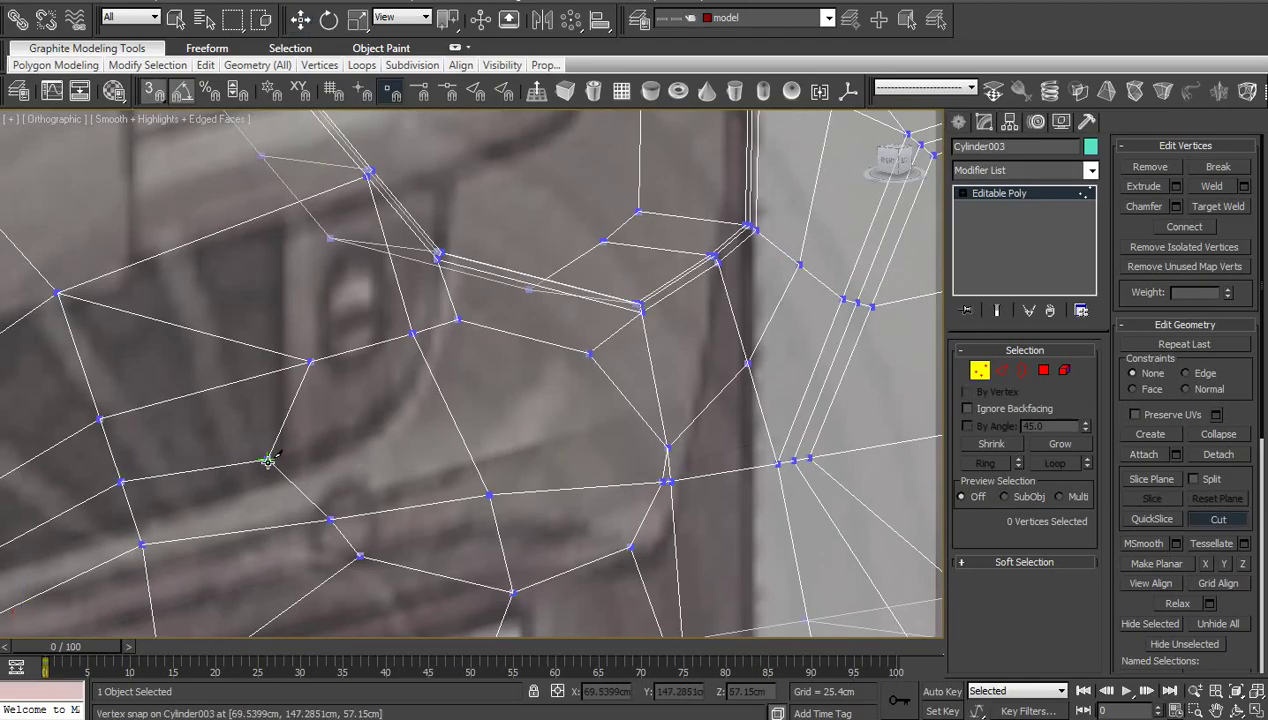
left_click(268, 460)
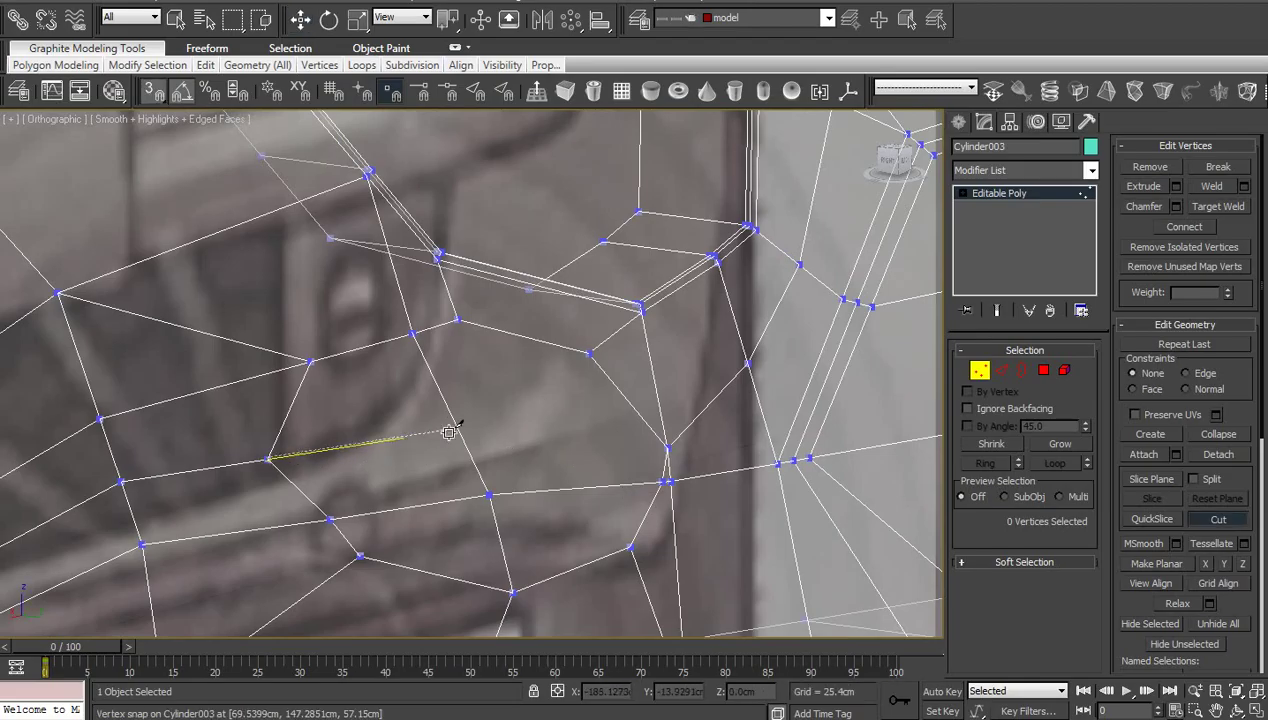
left_click(590, 352)
right_click(562, 408)
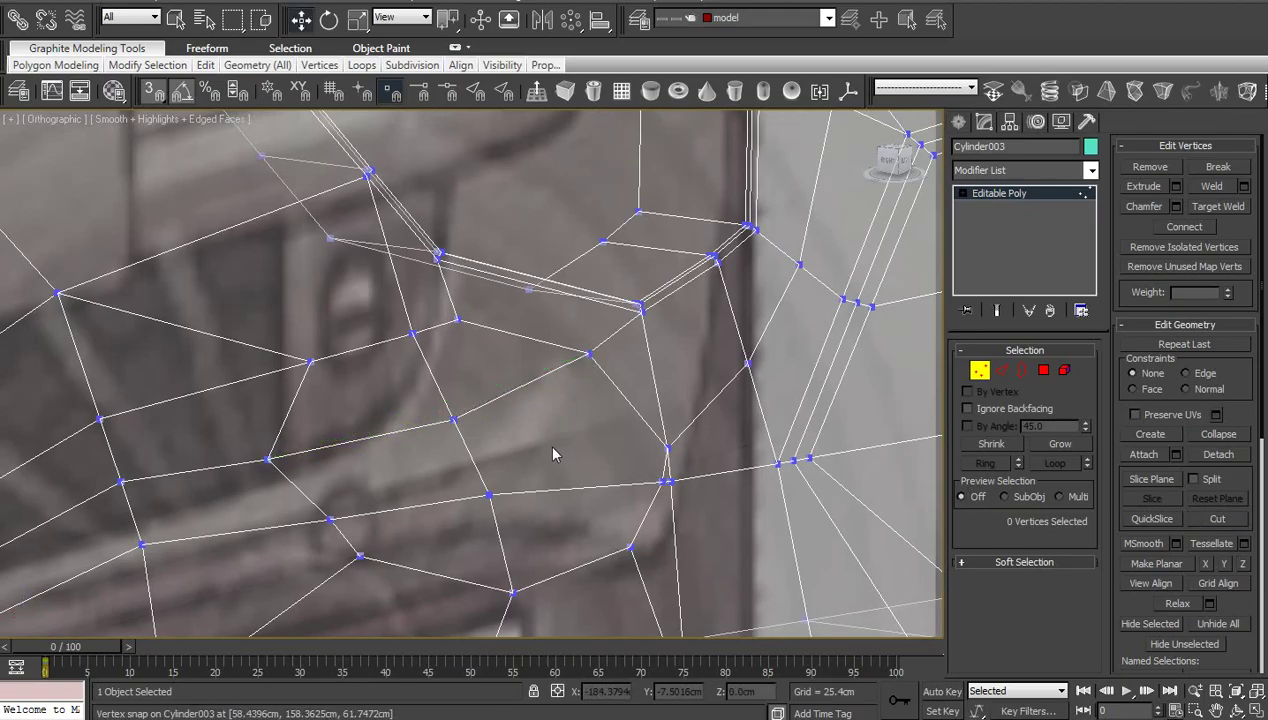
key("s")
Inset the six polygons inside the fog light outline as a group by a small amount to form a narrow rim
middle_click_drag(553, 446, 449, 428, "alt")
key("f")
key("z")
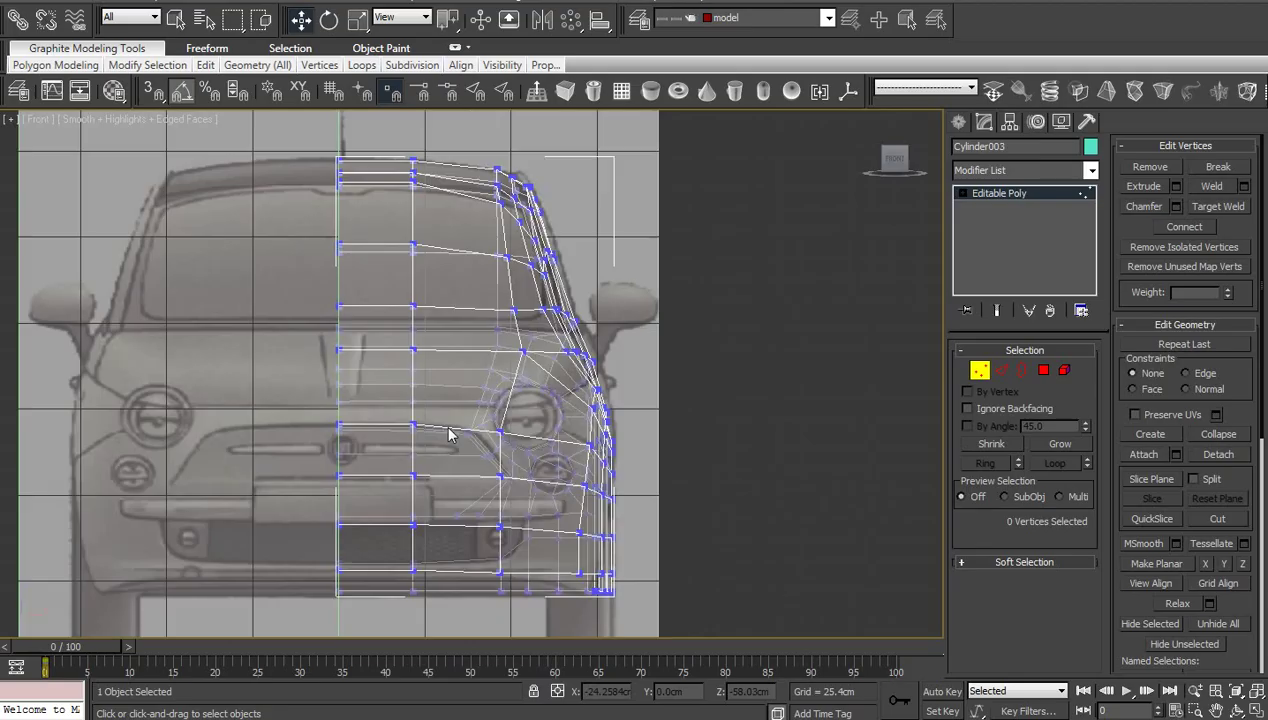
key("v")
left_click(560, 480)
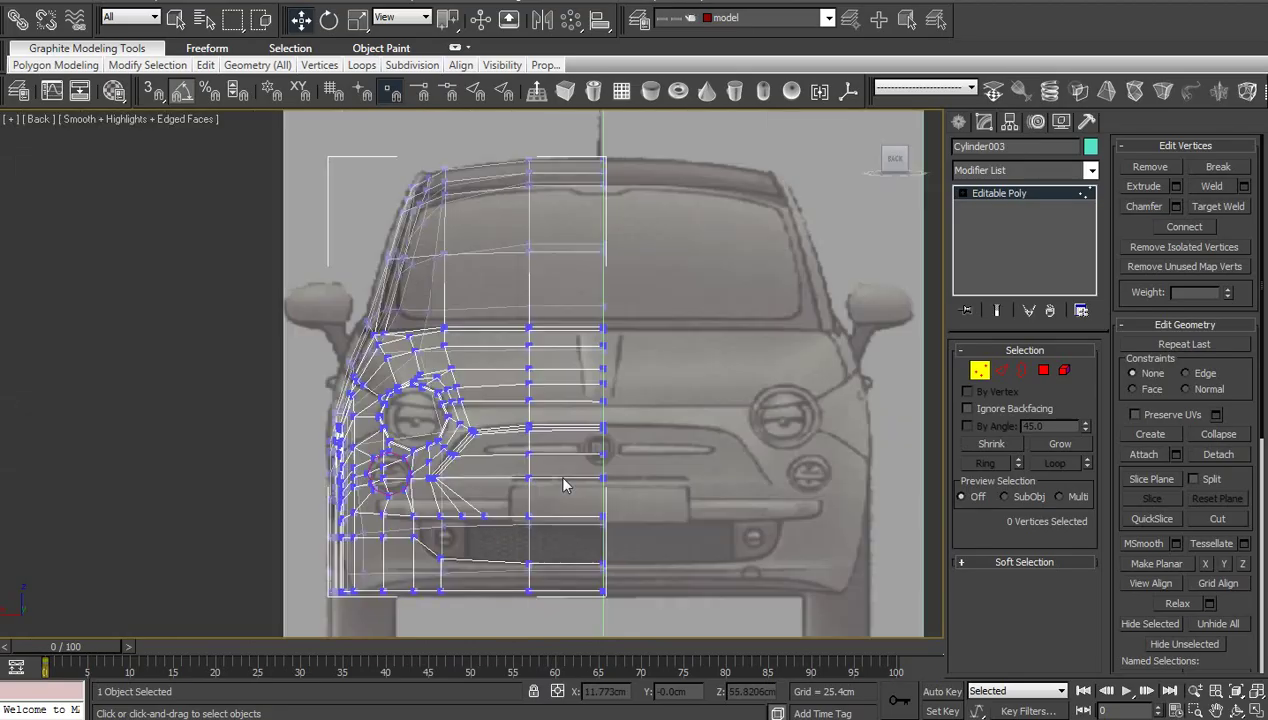
middle_click_drag(542, 489, 546, 490)
scroll(496, 450, "up", 5)
middle_click_drag(496, 450, 558, 512)
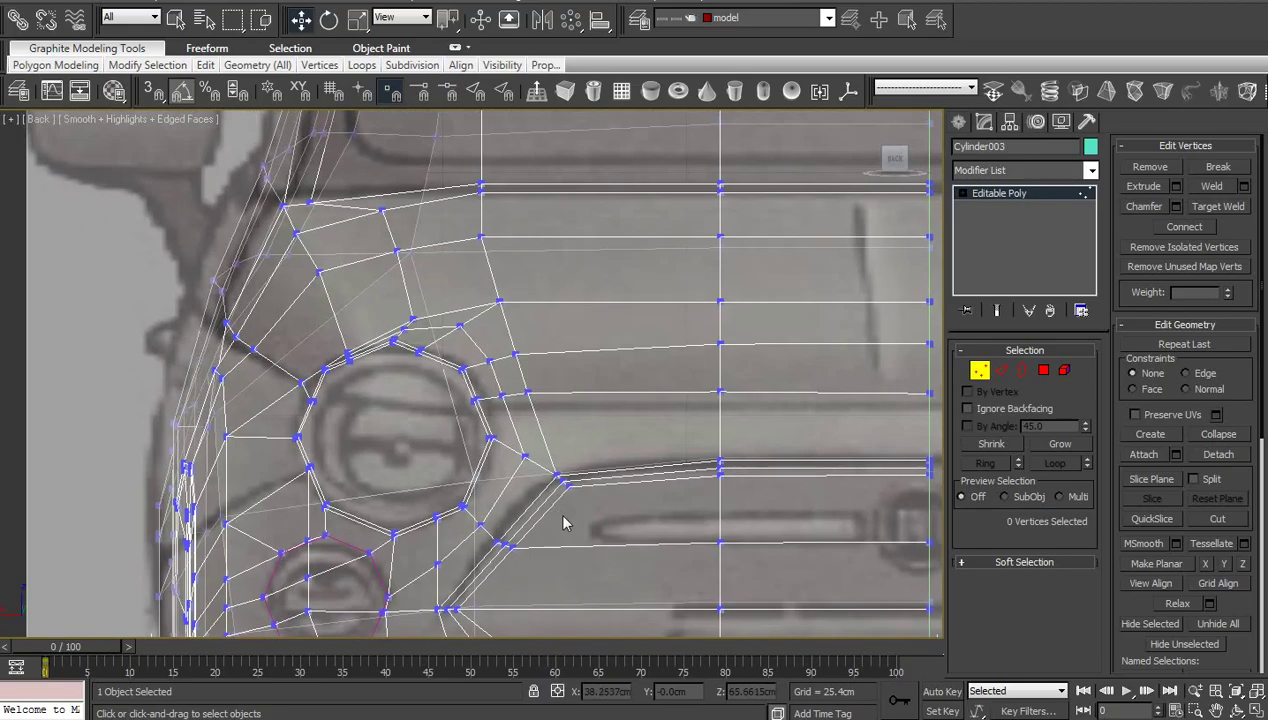
middle_click_drag(630, 530, 702, 359)
scroll(702, 359, "up", 4)
middle_click_drag(634, 447, 684, 428)
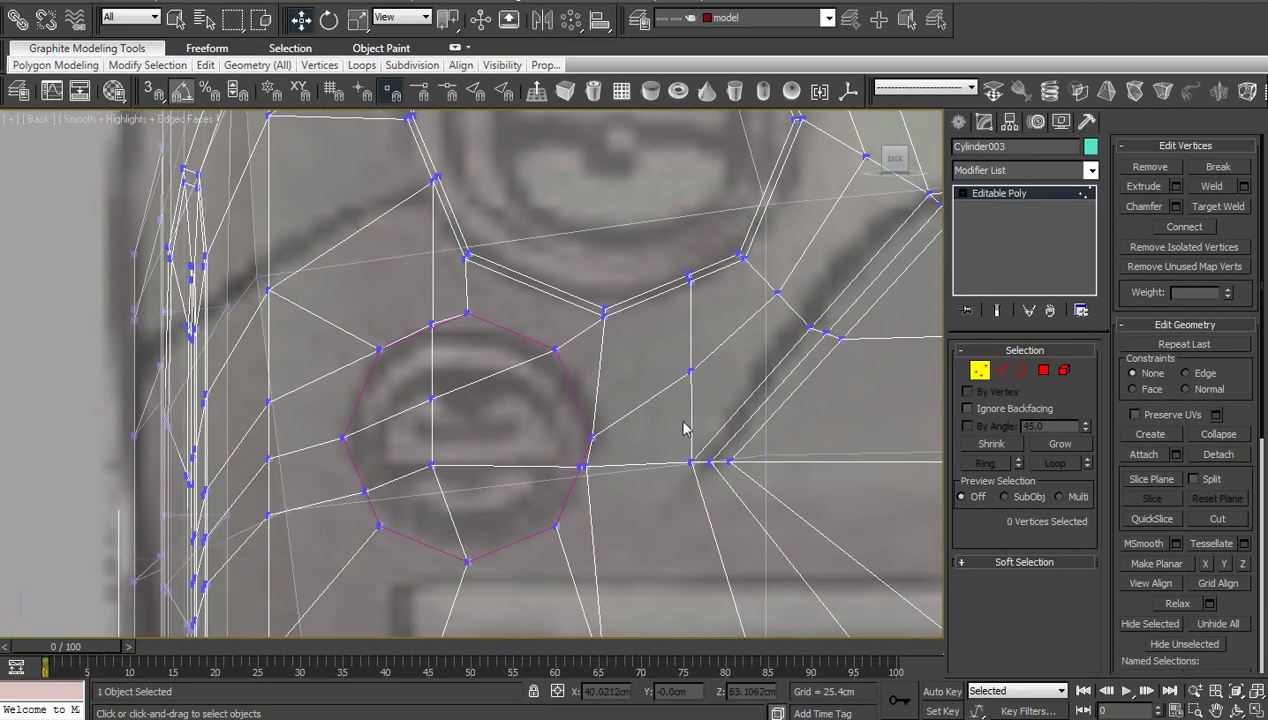
left_click(962, 193)
left_click(996, 251)
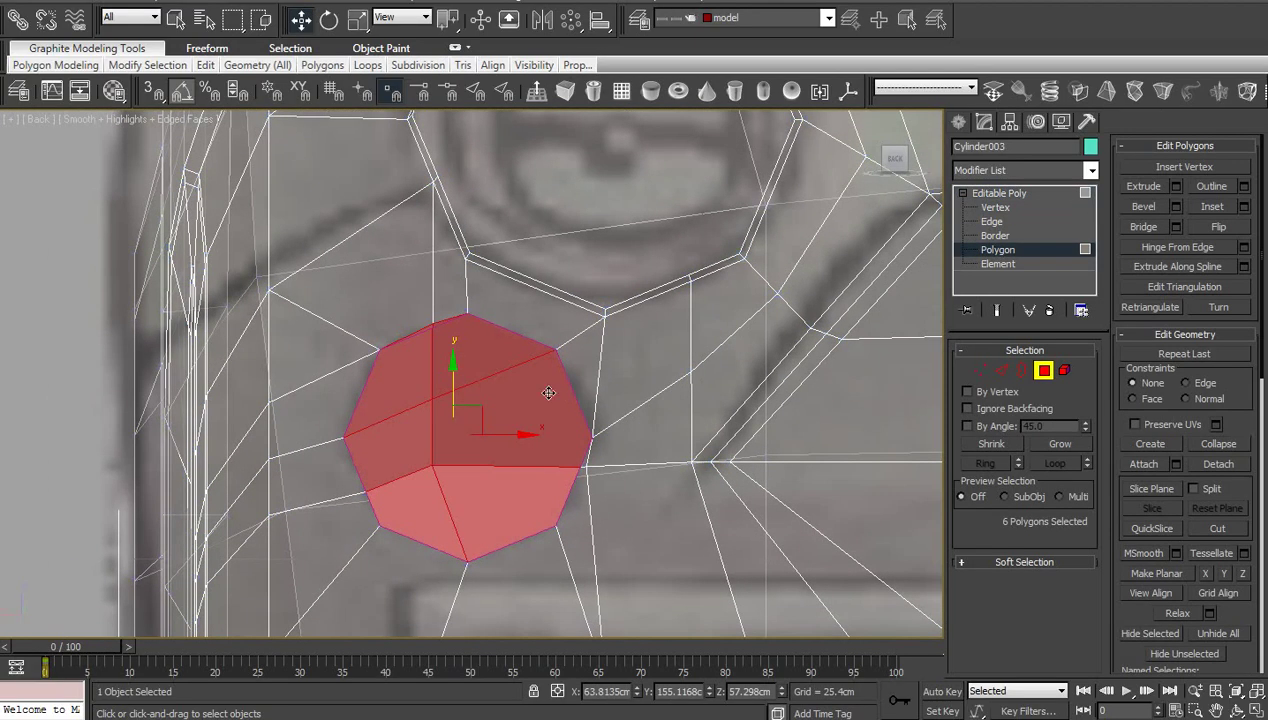
right_click(547, 388)
left_click(388, 480)
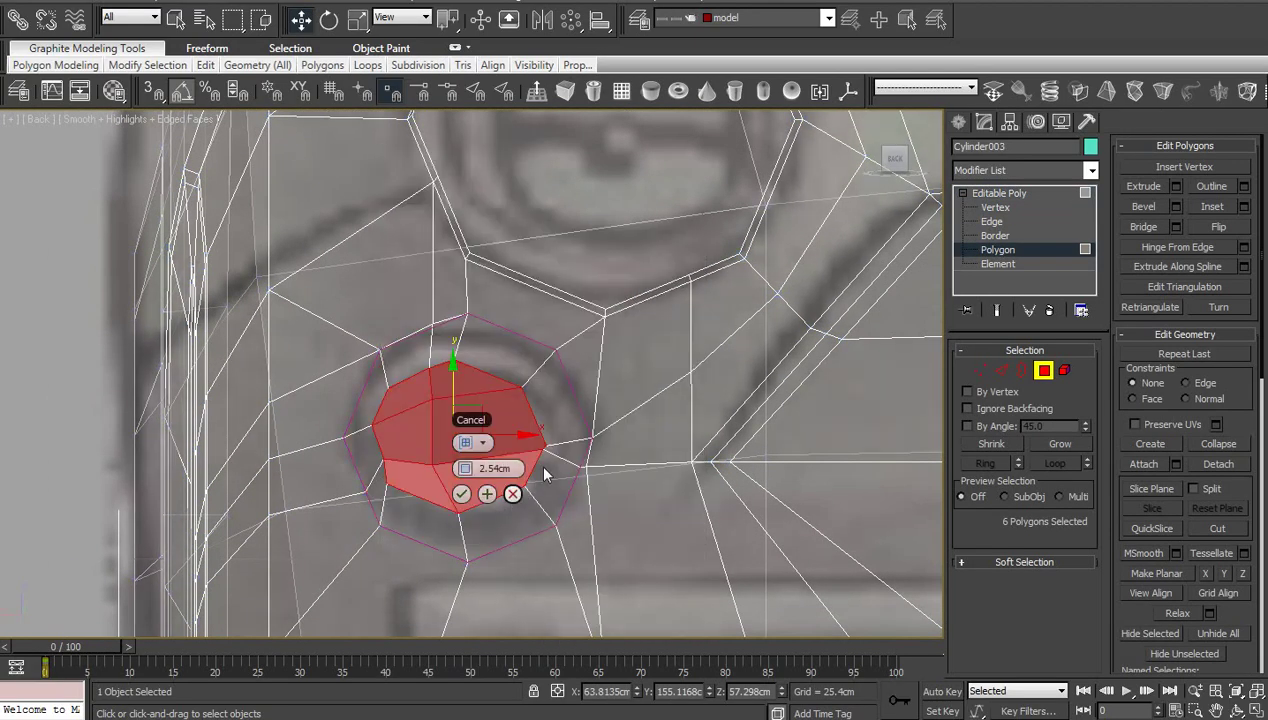
left_click_drag(469, 477, 426, 470)
left_click(461, 494)
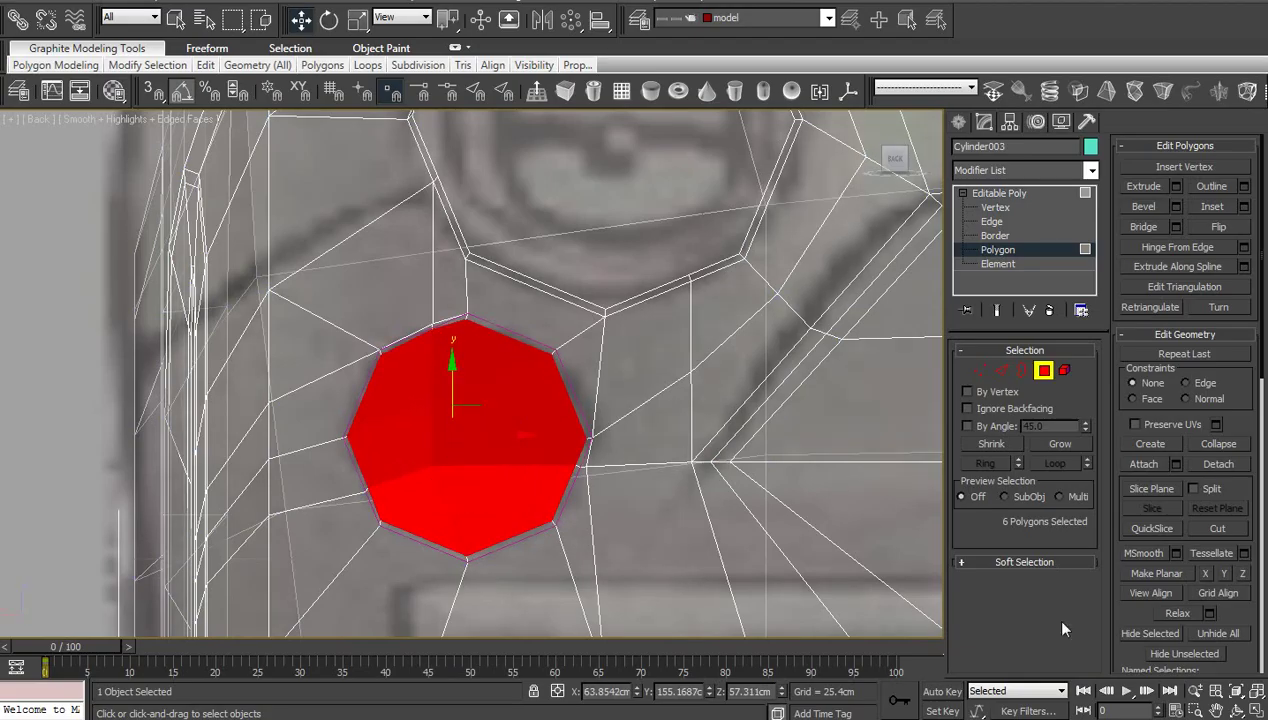
Delete the six inset polygons to open the fog light hole
key("z")
left_click(1237, 711)
middle_click_drag(426, 440, 580, 447, "alt")
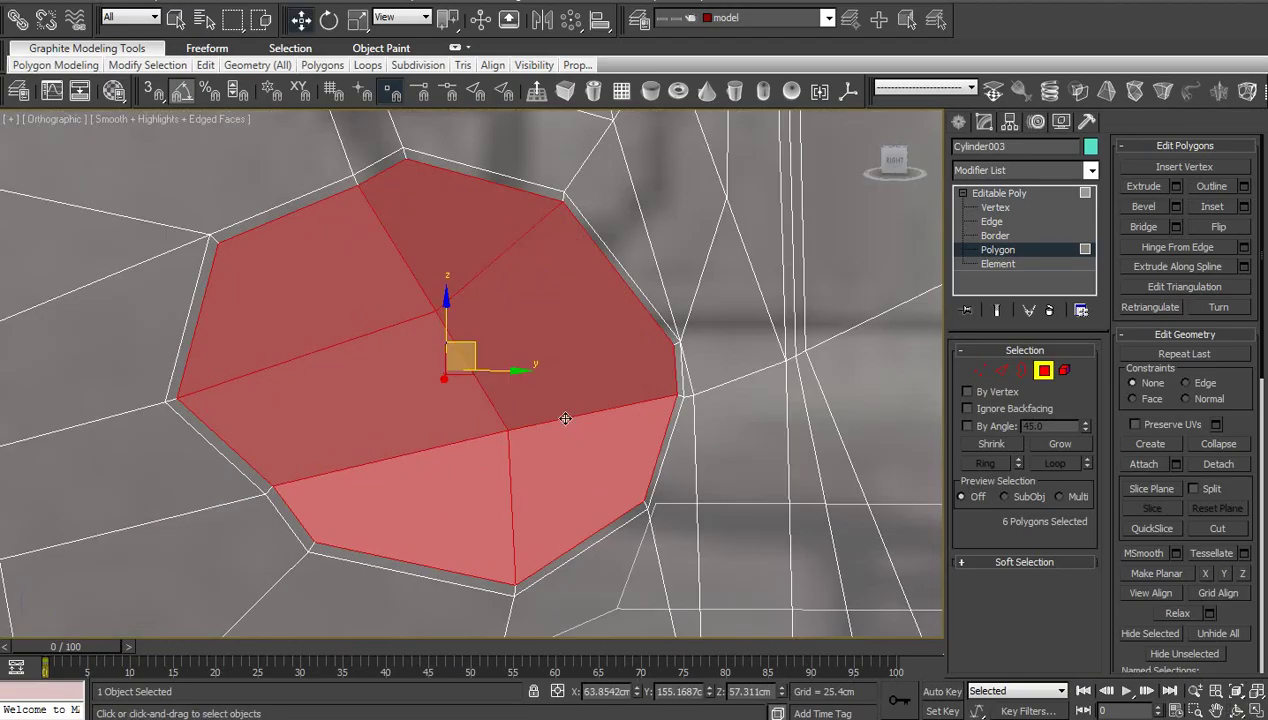
key("Delete")
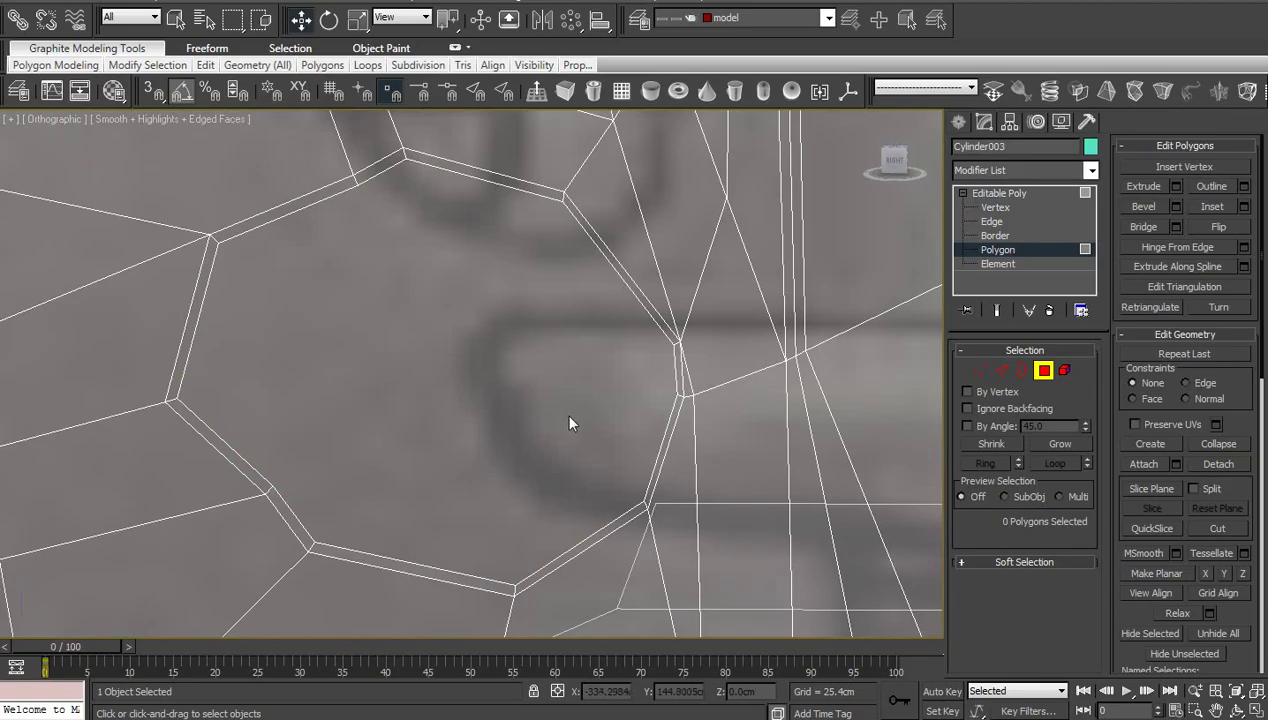
Extrude the fog light hole's border about 7 cm inward along Y by copying it, and return to whole-object level
key("3")
left_click(613, 274)
middle_click_drag(512, 369, 722, 474, "alt")
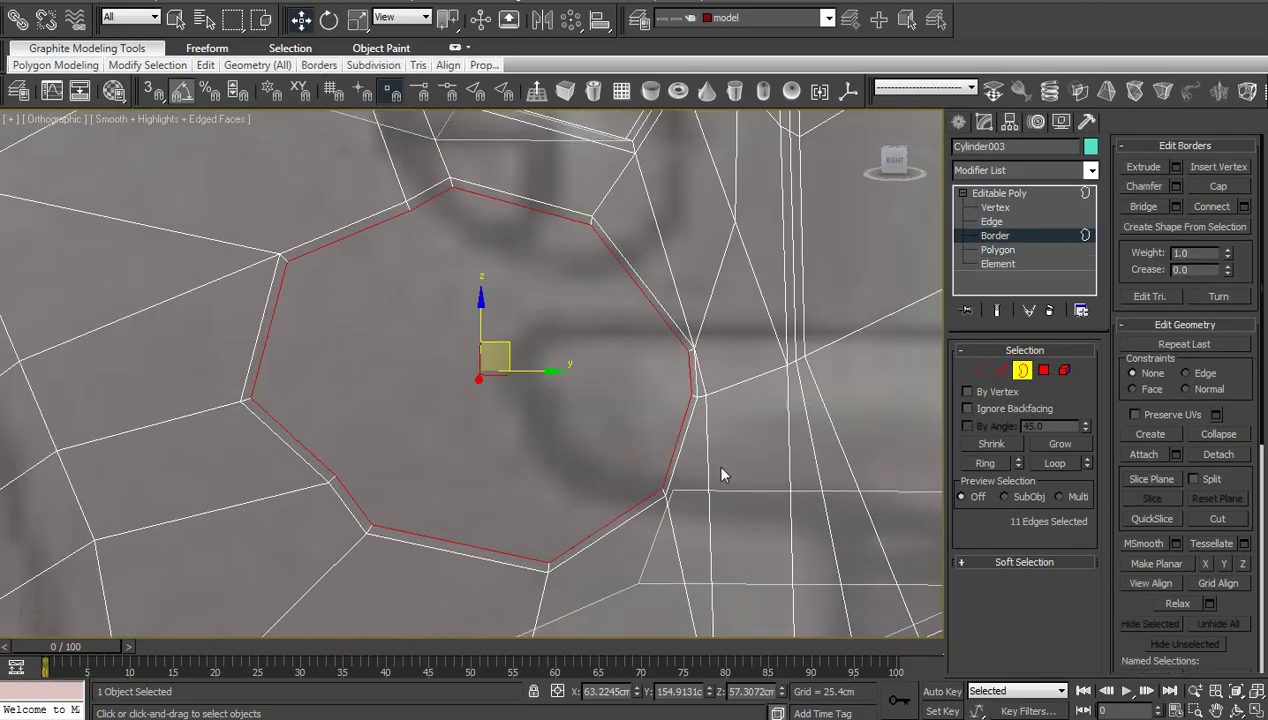
left_click(1237, 709)
left_click_drag(430, 396, 535, 419)
right_click(535, 419)
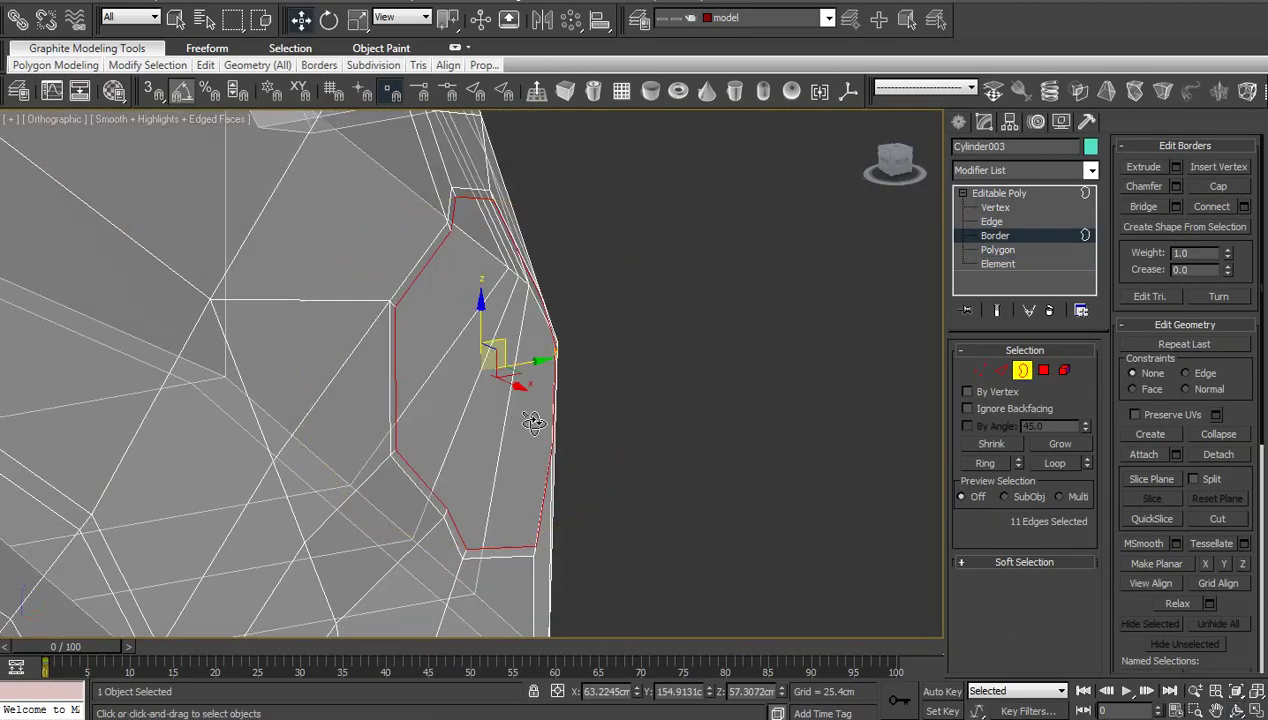
left_click_drag(531, 363, 344, 358, "shift")
middle_click_drag(437, 412, 345, 364)
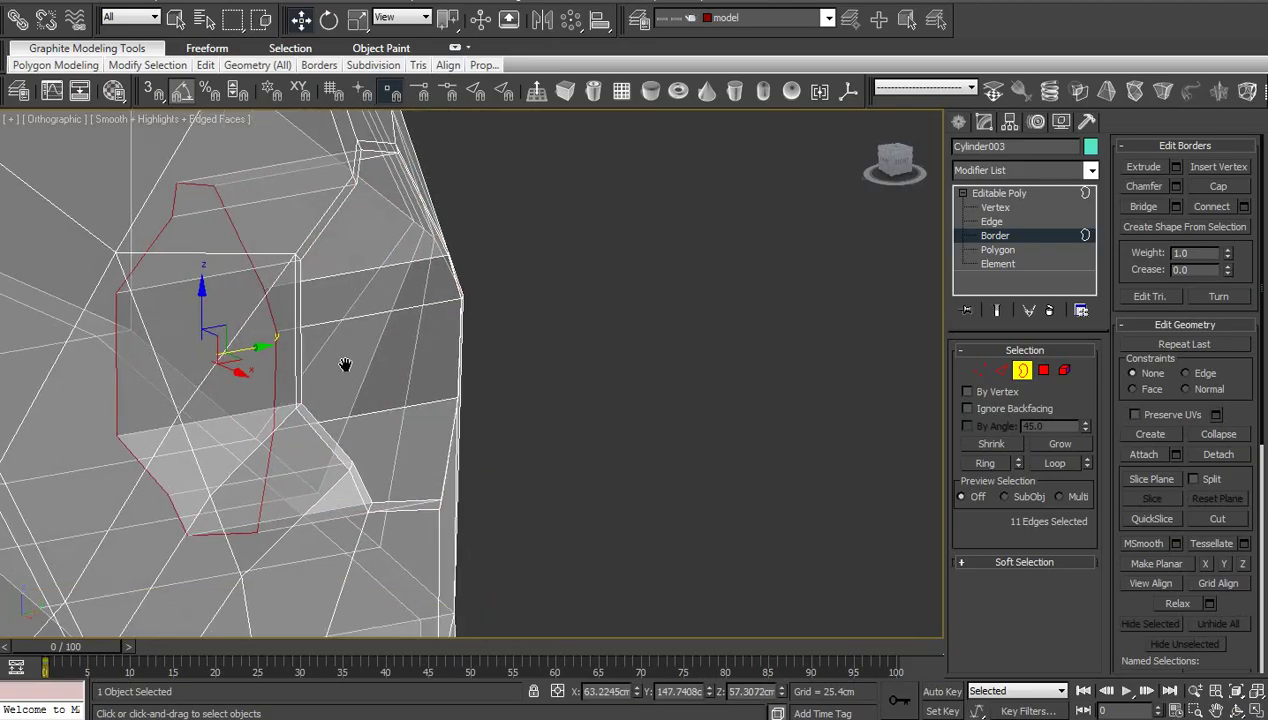
scroll(345, 364, "down", 4)
left_click(1010, 195)
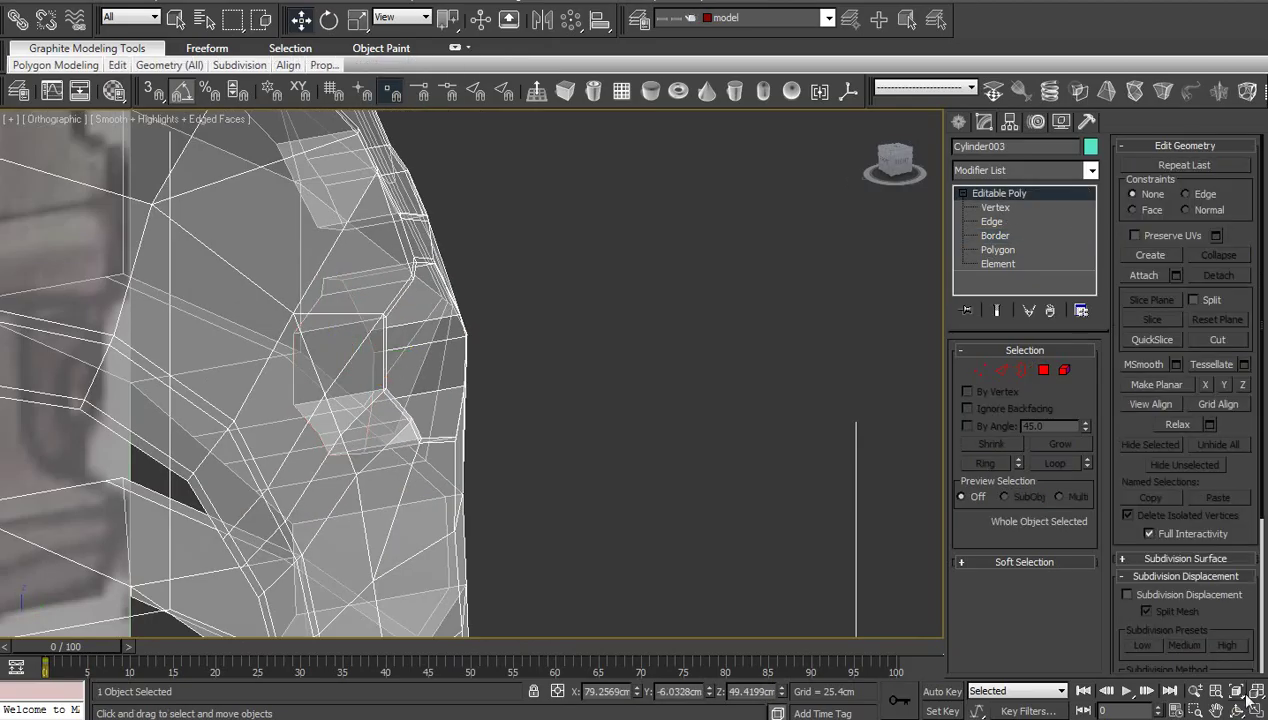
Preview the body with NURMS smoothing around the headlight and fog light holes, and switch the smoothing back off
left_click(1237, 709)
mouse_move(585, 452)
left_mouse_down()
mouse_move(457, 445)
mouse_move(467, 388)
mouse_move(421, 403)
left_mouse_up()
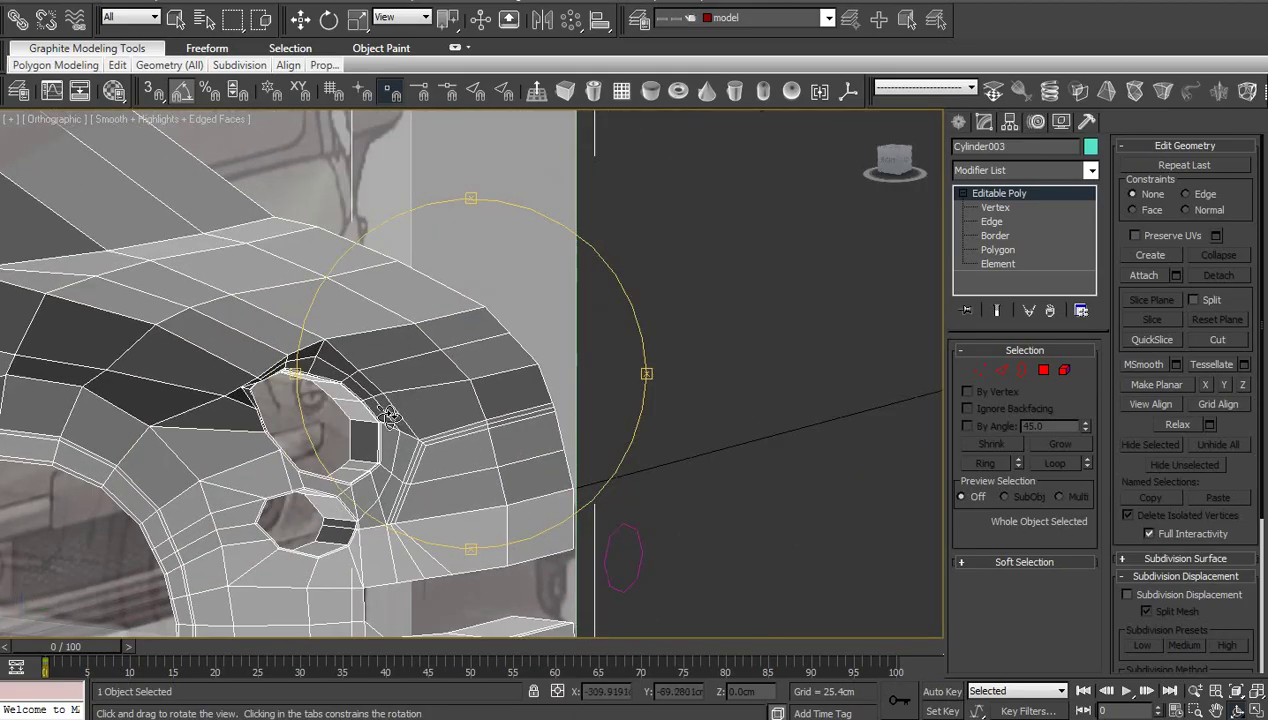
middle_click_drag(406, 410, 472, 384)
key("ctrl+q")
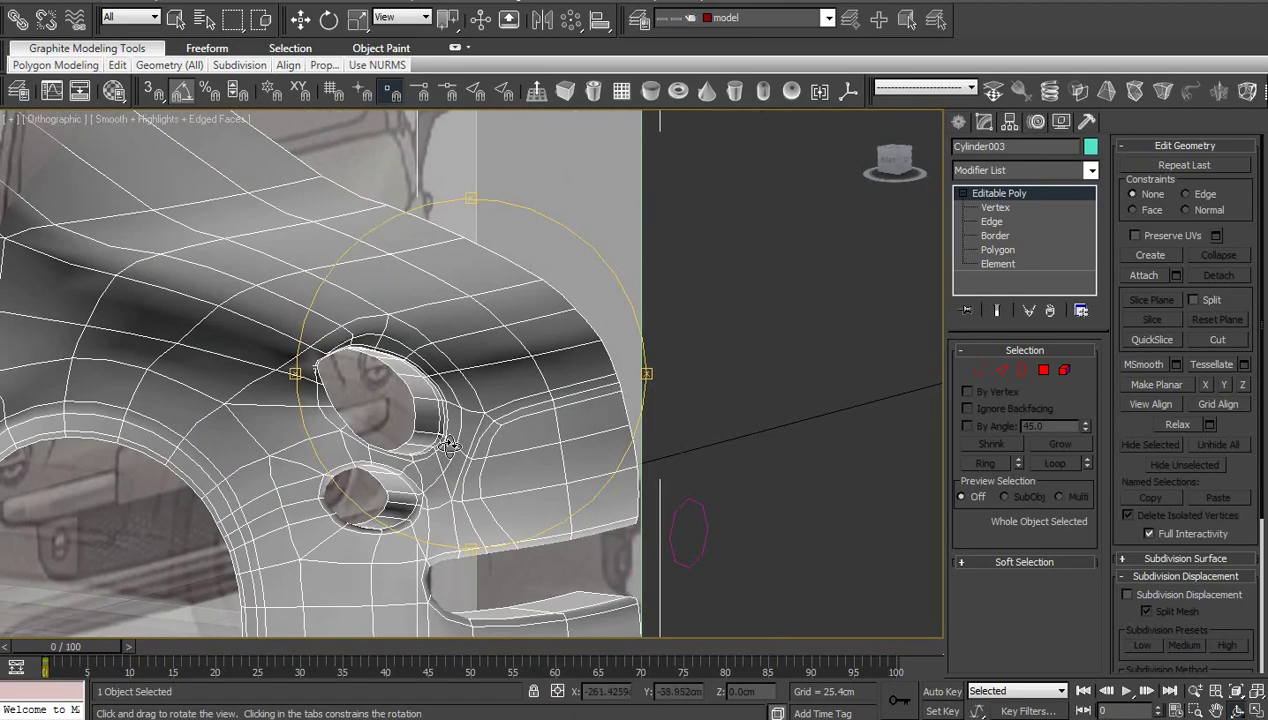
key("ctrl+q")
Move the outer vertex at the headlight hole's upper-left corner up and away from the rim
scroll(415, 436, "up", 4)
middle_click_drag(413, 428, 512, 430)
left_click_drag(512, 430, 447, 402)
scroll(447, 402, "up", 4)
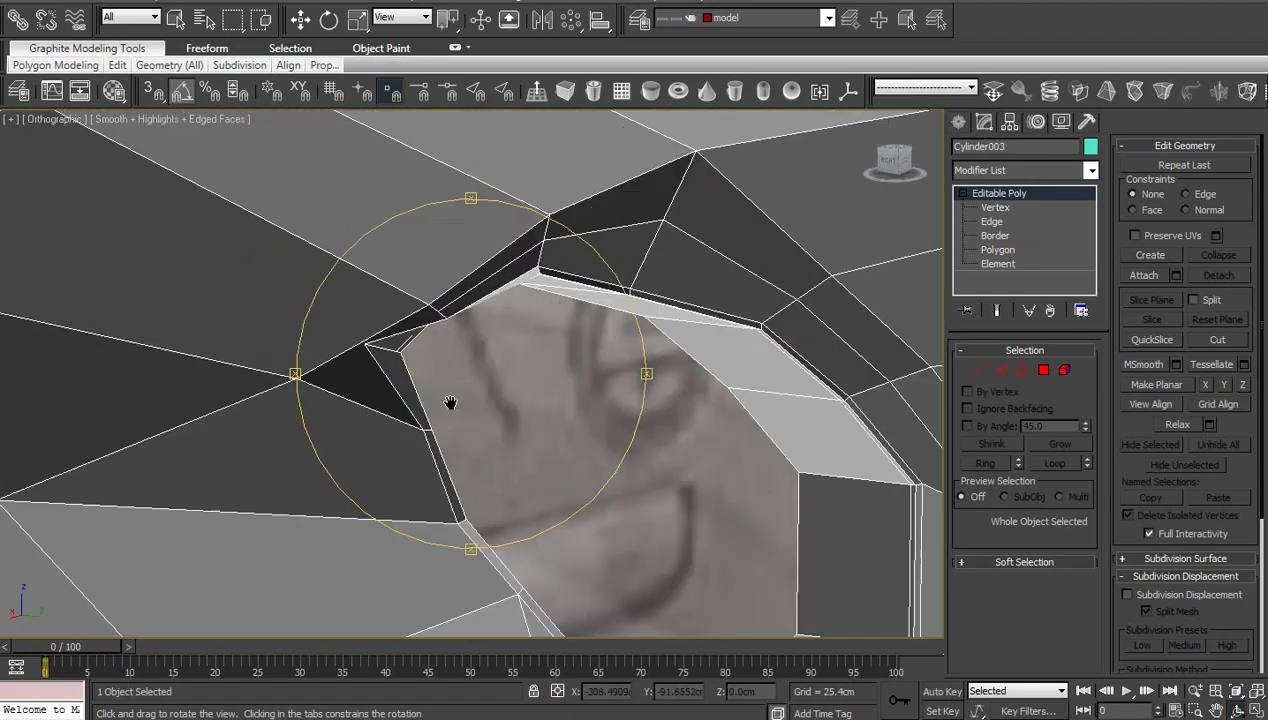
key("1")
scroll(497, 385, "up", 2)
middle_click_drag(472, 346, 504, 377)
scroll(506, 380, "up", 2)
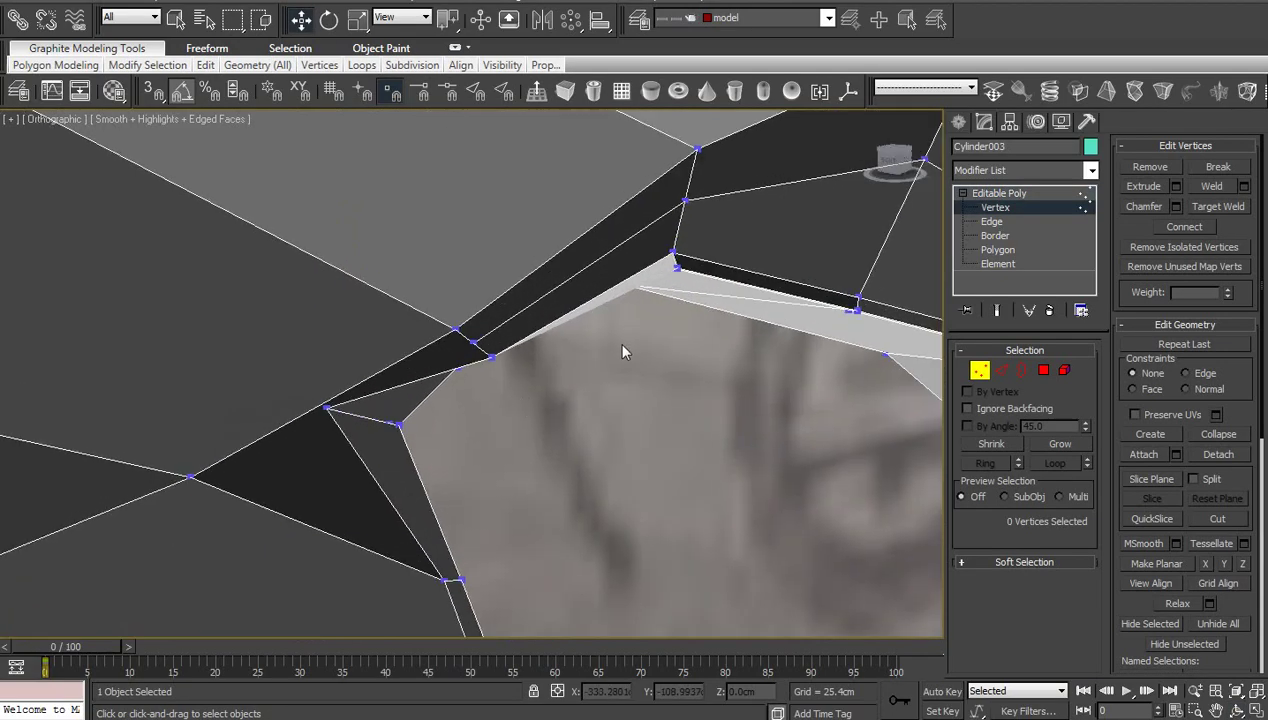
scroll(616, 343, "down", 3)
left_click(457, 345)
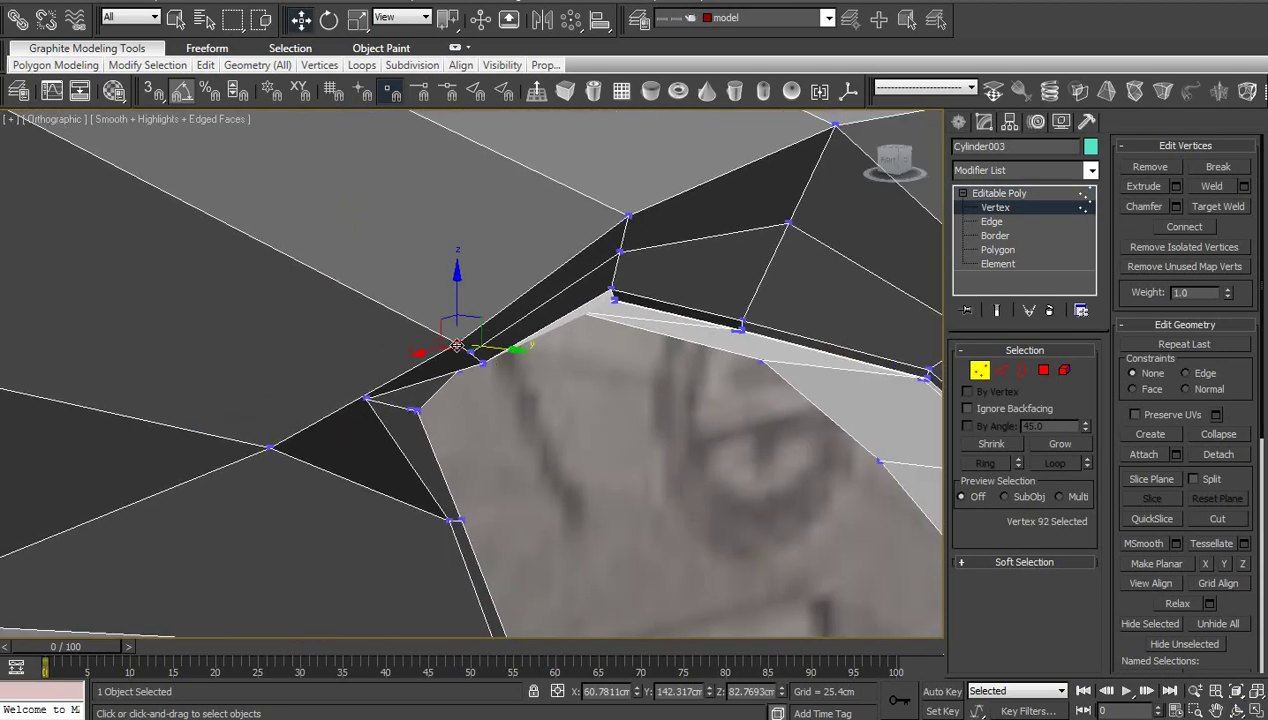
left_click_drag(480, 323, 408, 281)
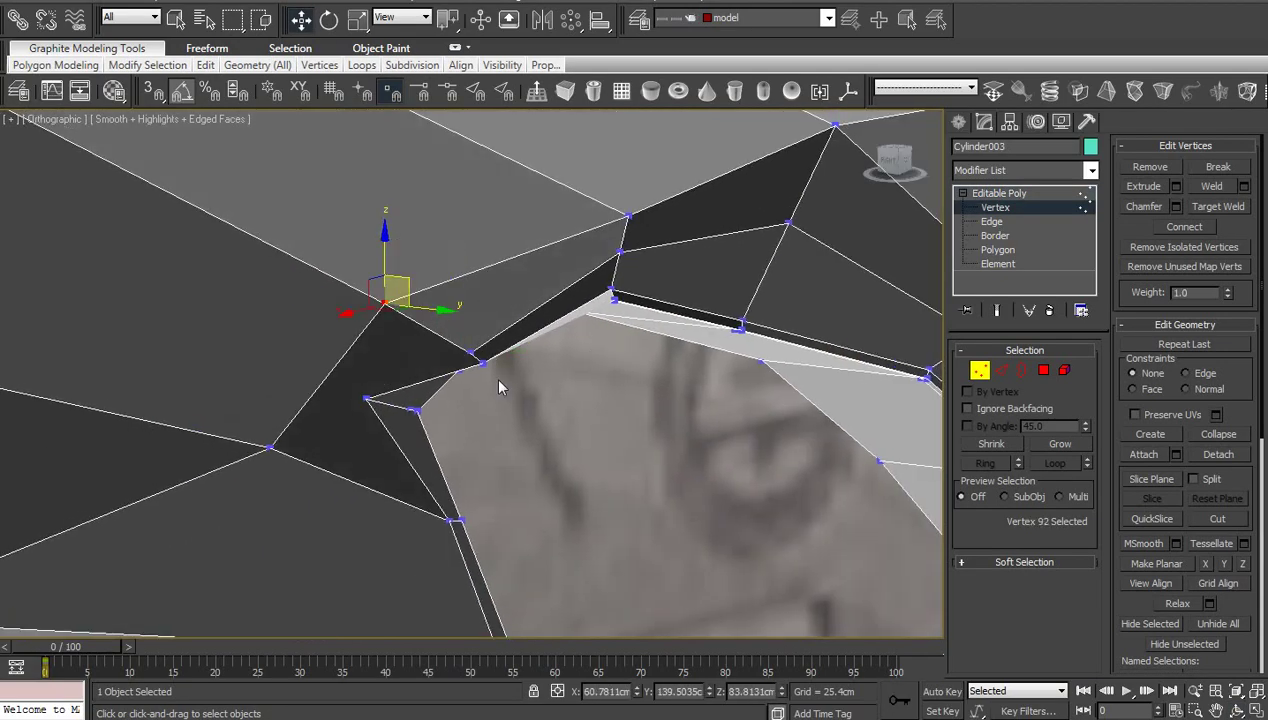
left_click(503, 387)
Connect the headlight rim's left corner vertex to the outer vertex beside it with a new edge
middle_click_drag(516, 396, 548, 377)
scroll(548, 377, "up", 2)
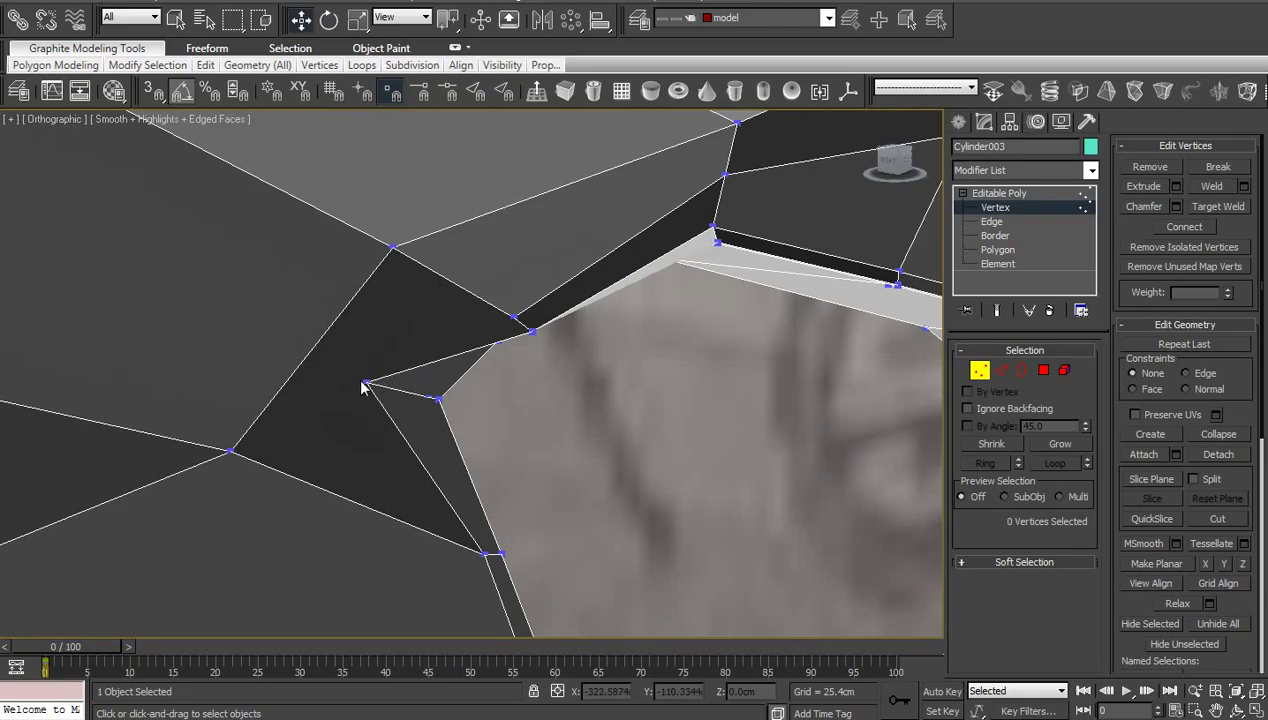
left_click(364, 381)
left_click(233, 453, "ctrl")
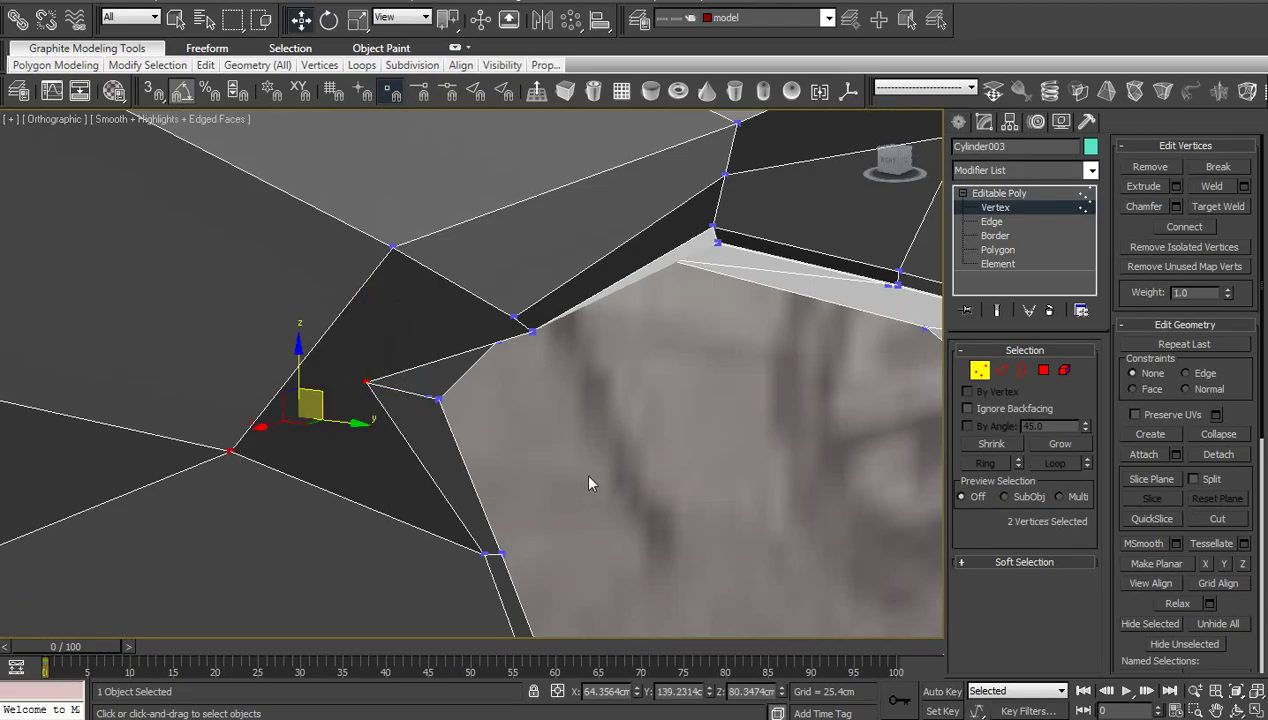
key("ctrl+shift+e")
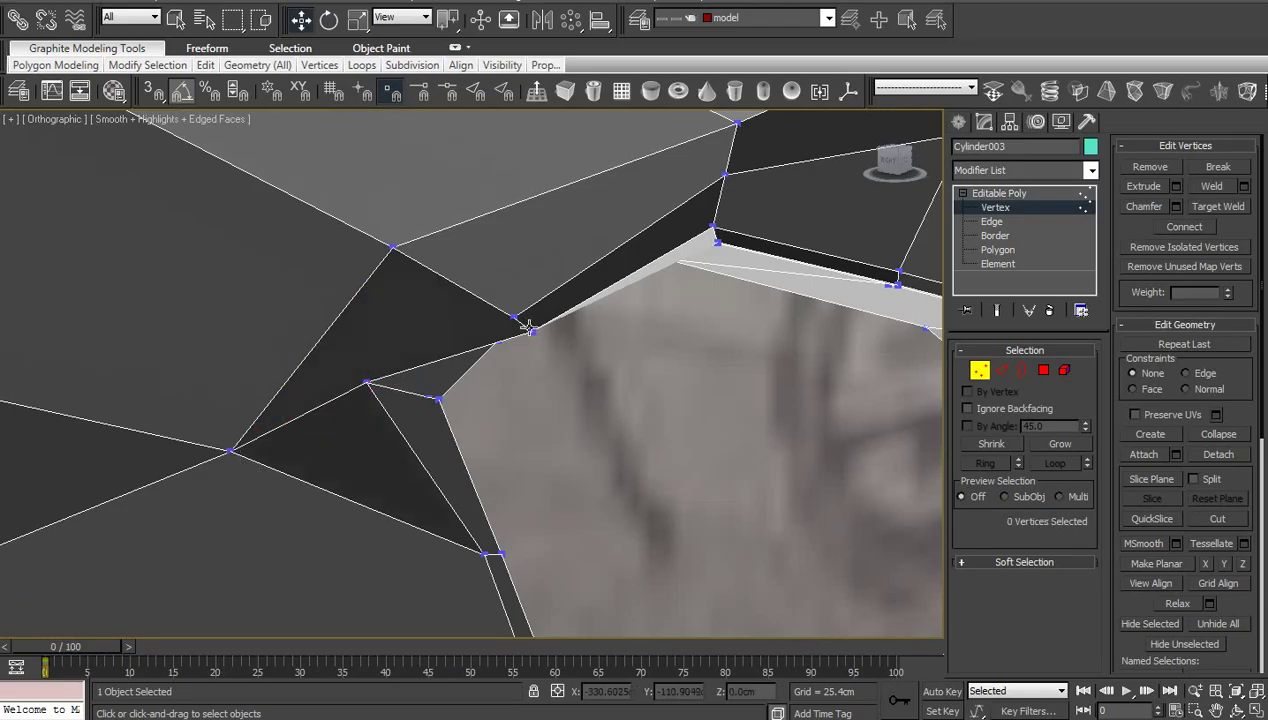
Move the crowded vertices at the headlight hole's upper-left corner apart, placing the middle one between the outer vertex and the rim
left_click(528, 328)
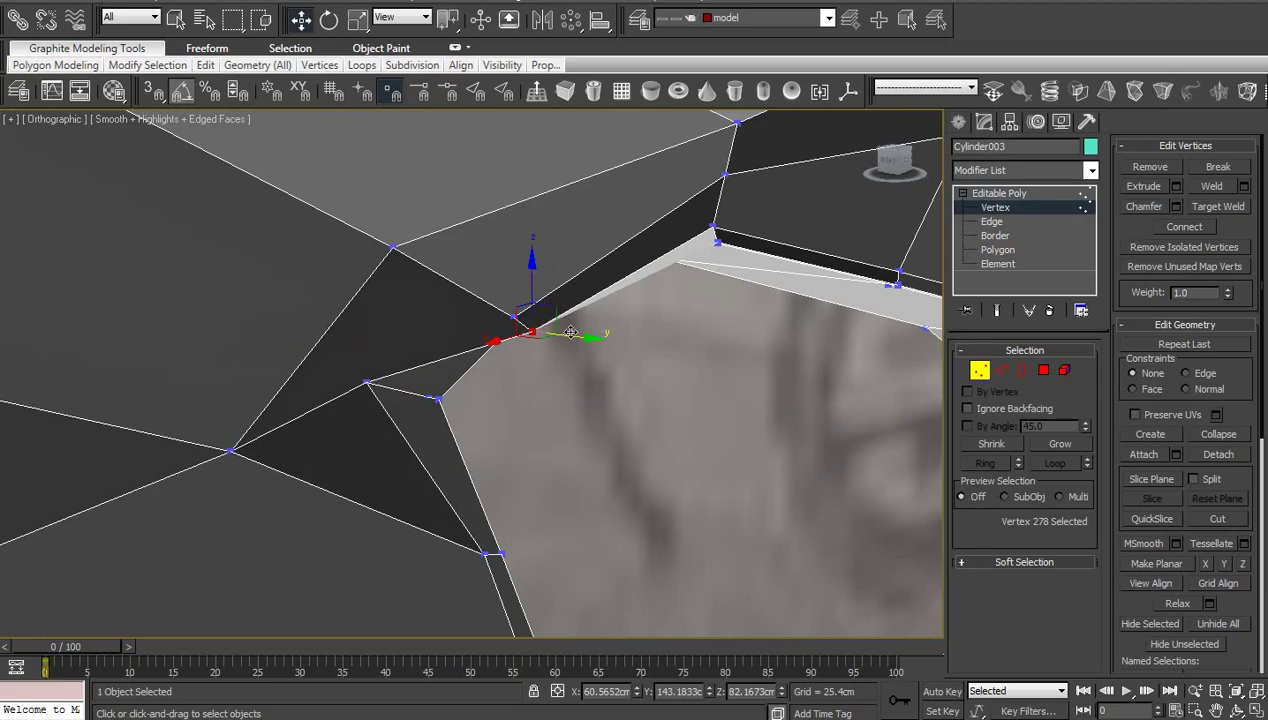
left_click_drag(557, 316, 458, 261)
left_click(513, 318)
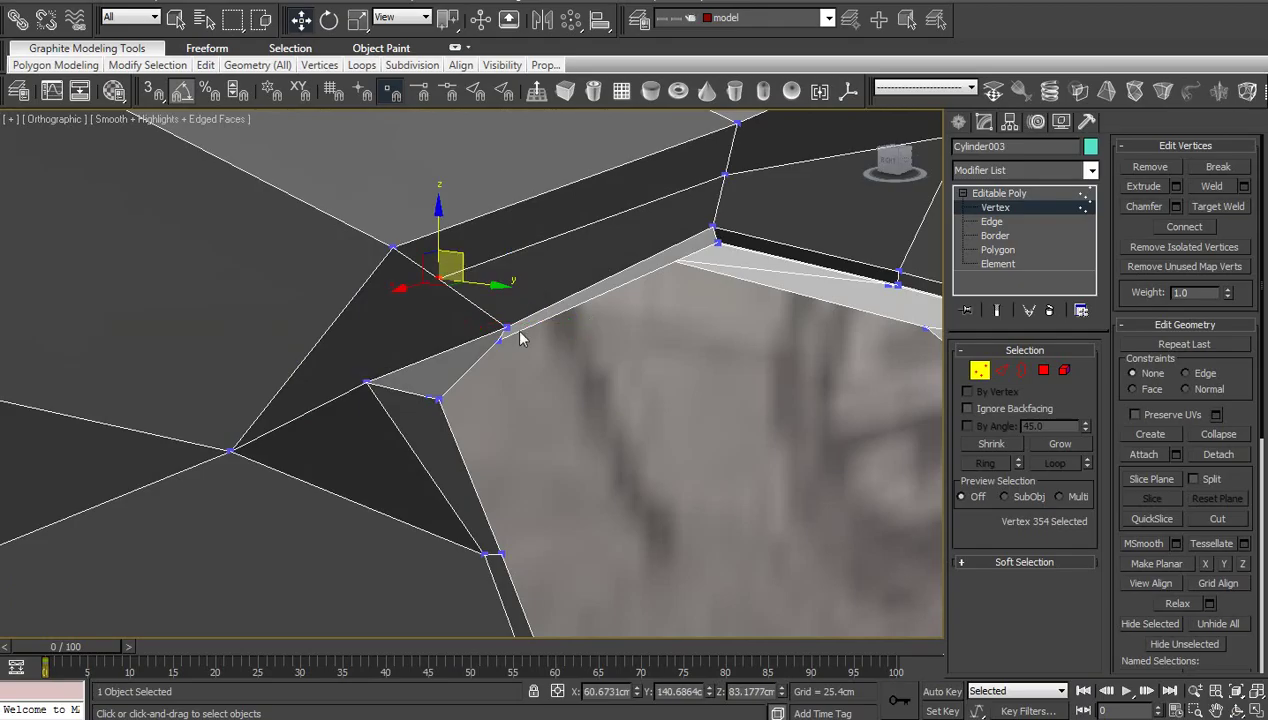
middle_click_drag(535, 353, 535, 365)
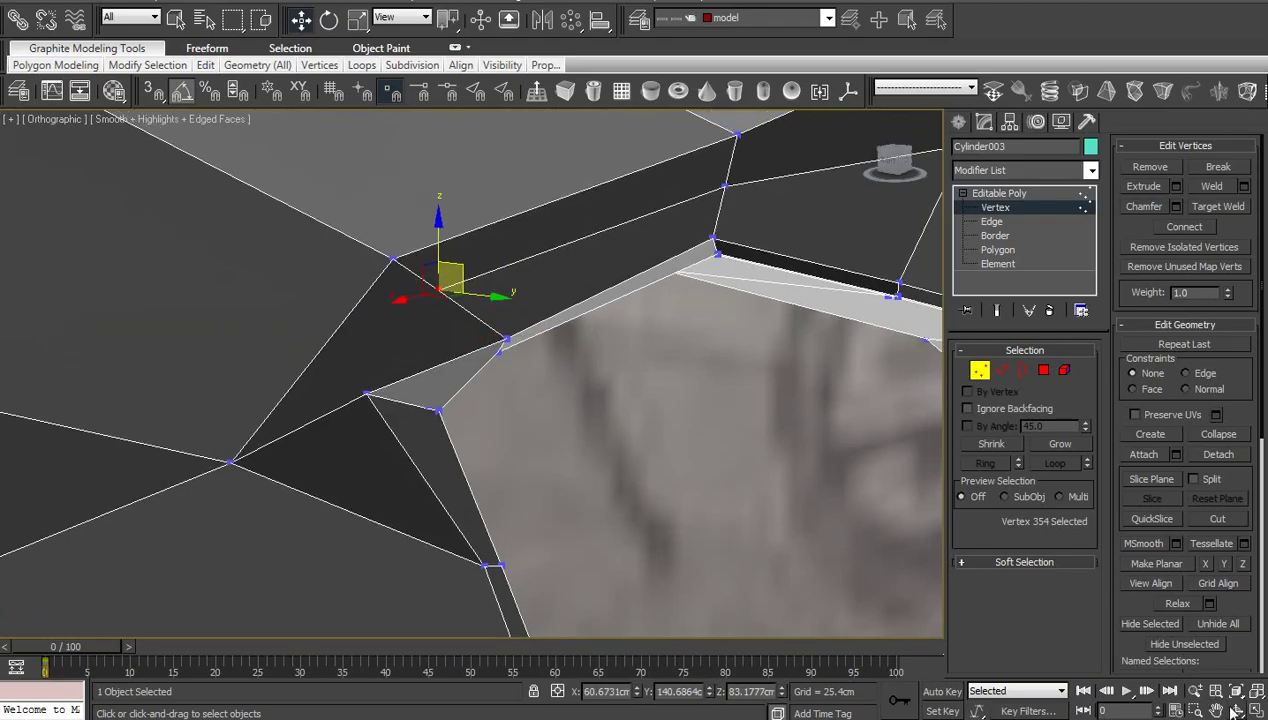
Move the headlight rim's left corner vertex in close to the hole's inner edge to narrow the rim there
left_click(1236, 710)
left_click_drag(532, 425, 495, 425)
right_click(495, 425)
left_click(495, 443)
left_click(351, 395)
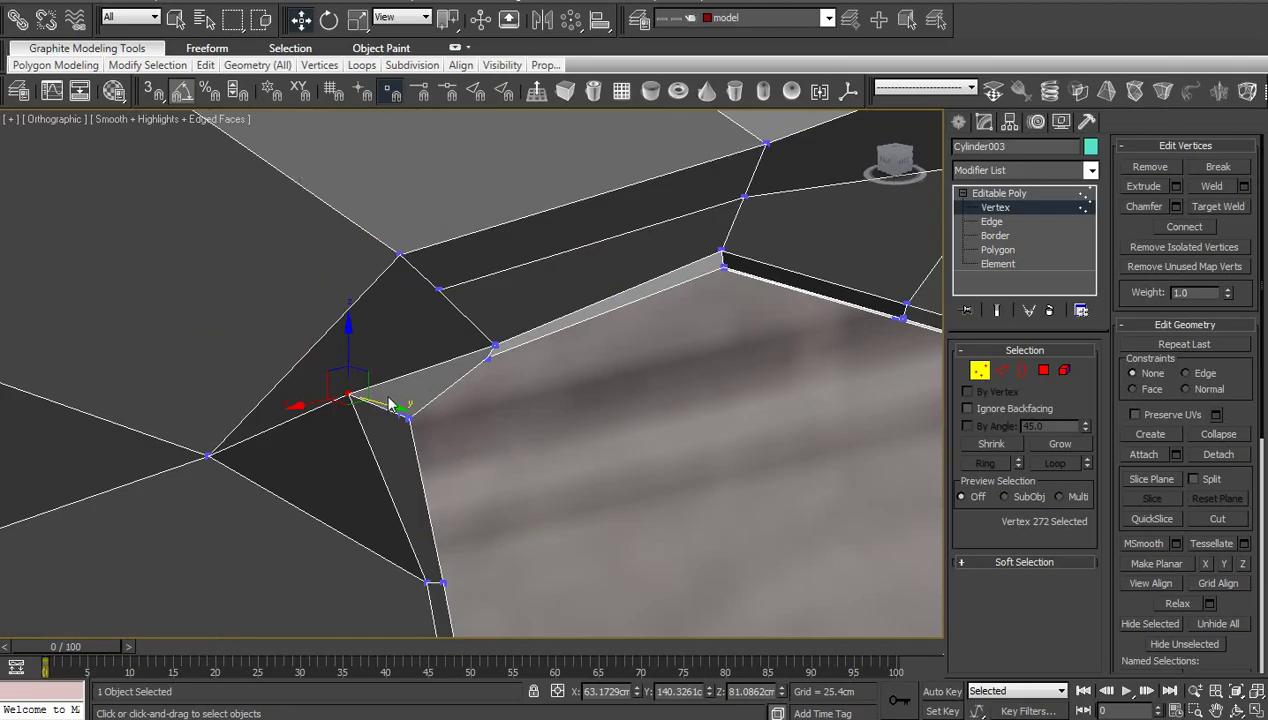
left_click_drag(368, 378, 408, 397)
left_click(496, 419)
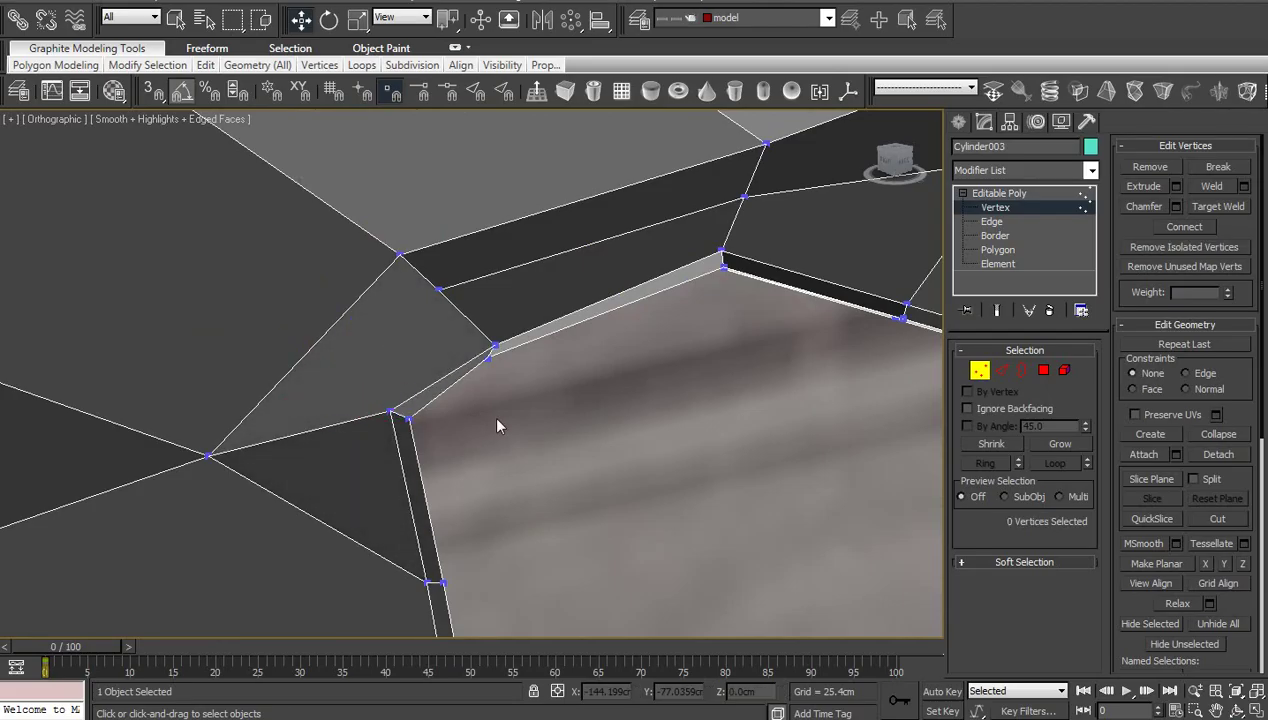
Raise the outer vertex above the headlight hole's top about 1 cm along Z
scroll(496, 419, "down", 2)
middle_click_drag(497, 419, 408, 488)
scroll(553, 405, "down", 2)
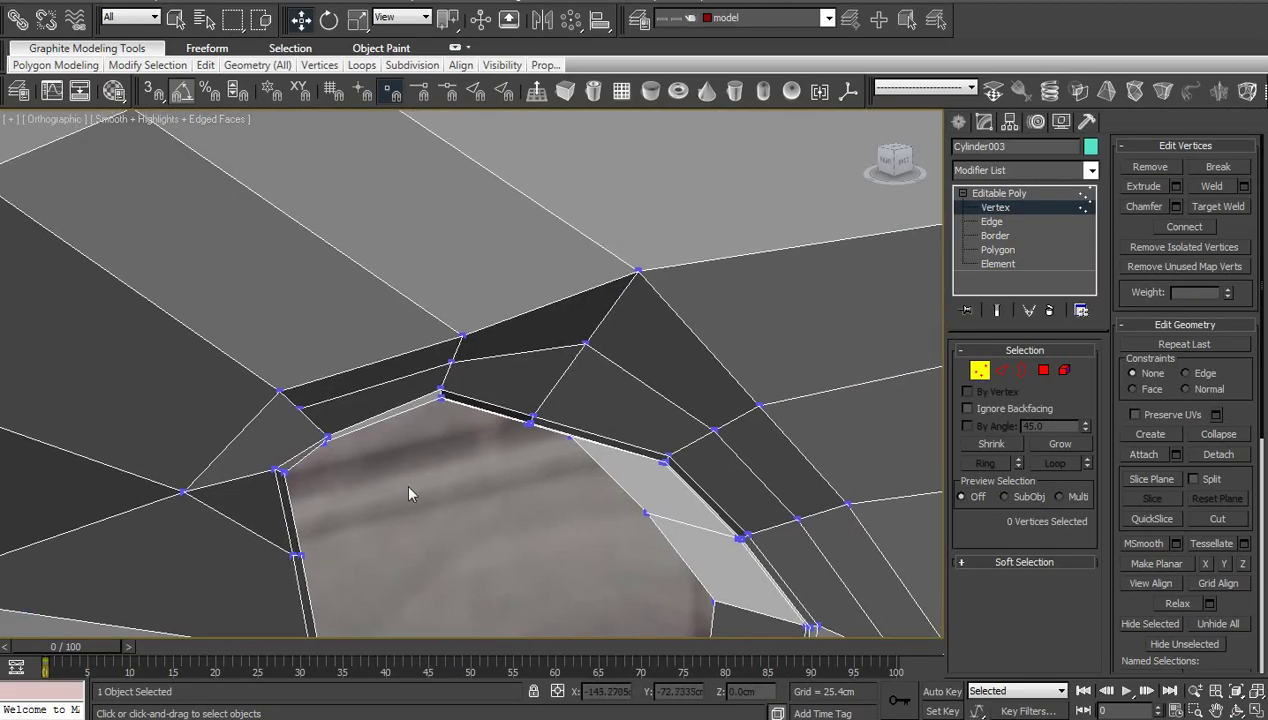
left_click(463, 337)
left_click_drag(461, 284, 466, 262)
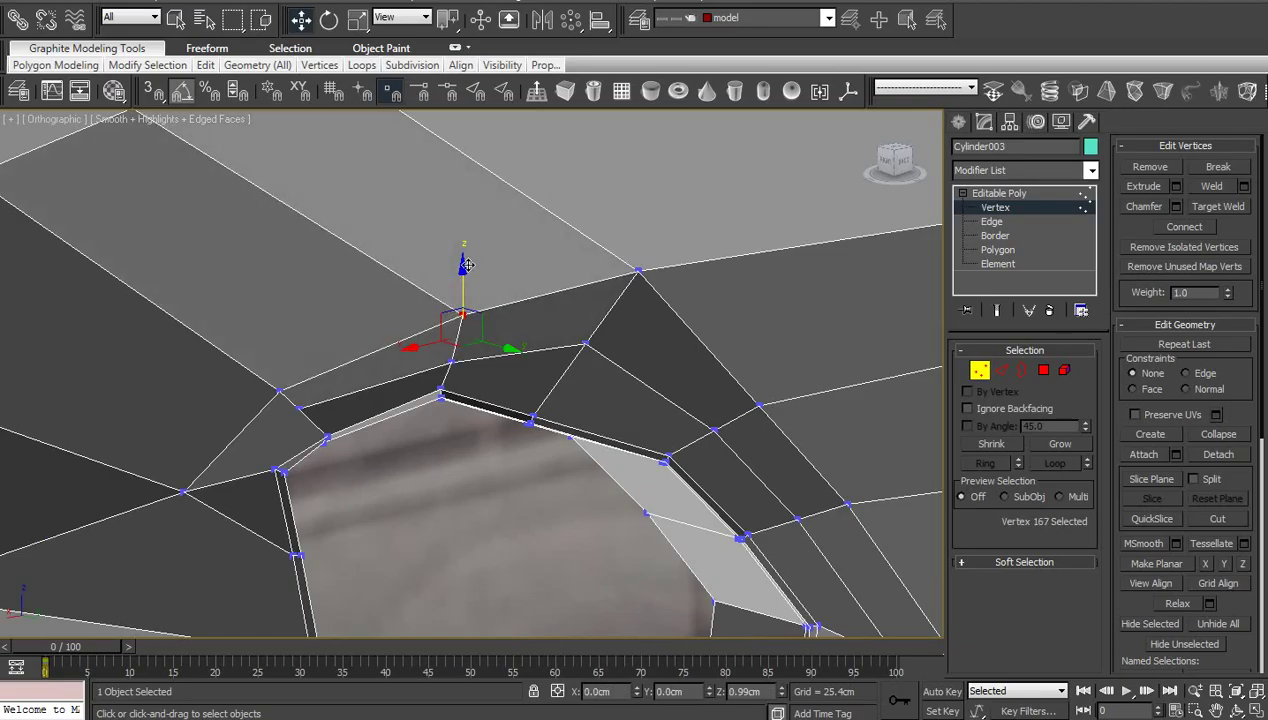
middle_click_drag(506, 396, 534, 244)
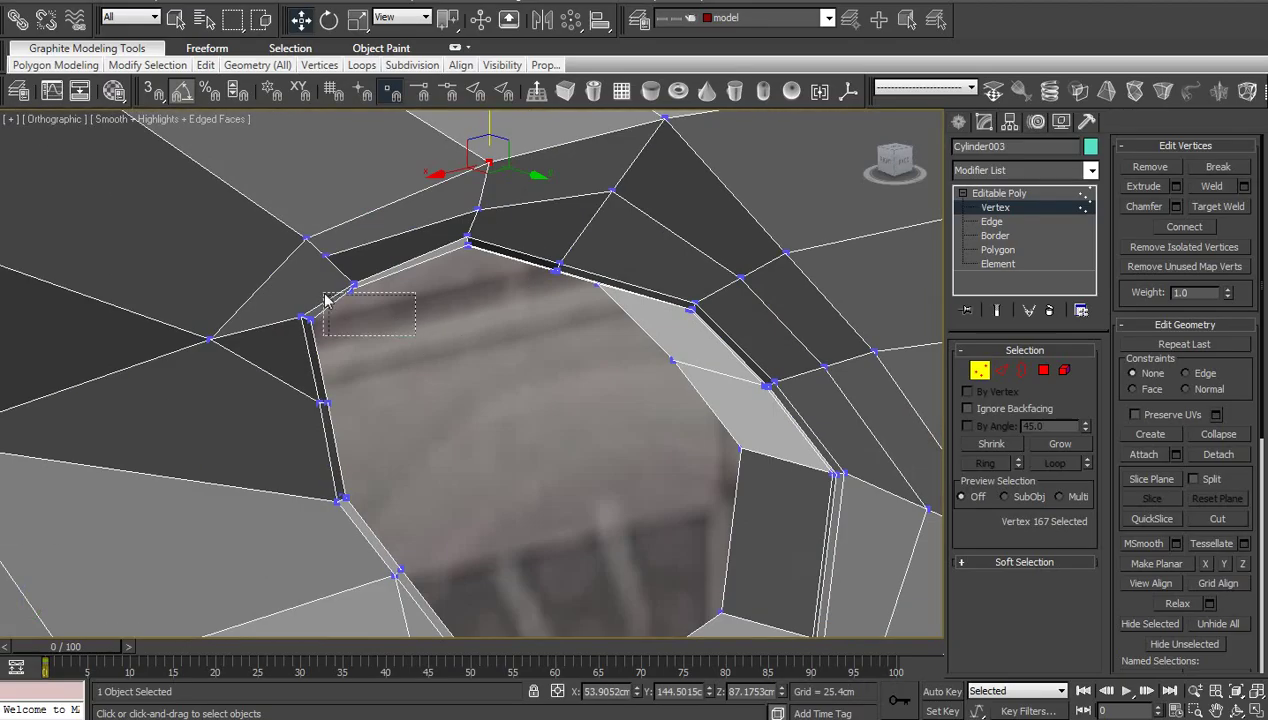
Zoom in on the headlight hole's upper-left corner vertices and shift the upper rim vertex slightly outward
left_click_drag(325, 294, 298, 214)
key("z")
left_click(1236, 712)
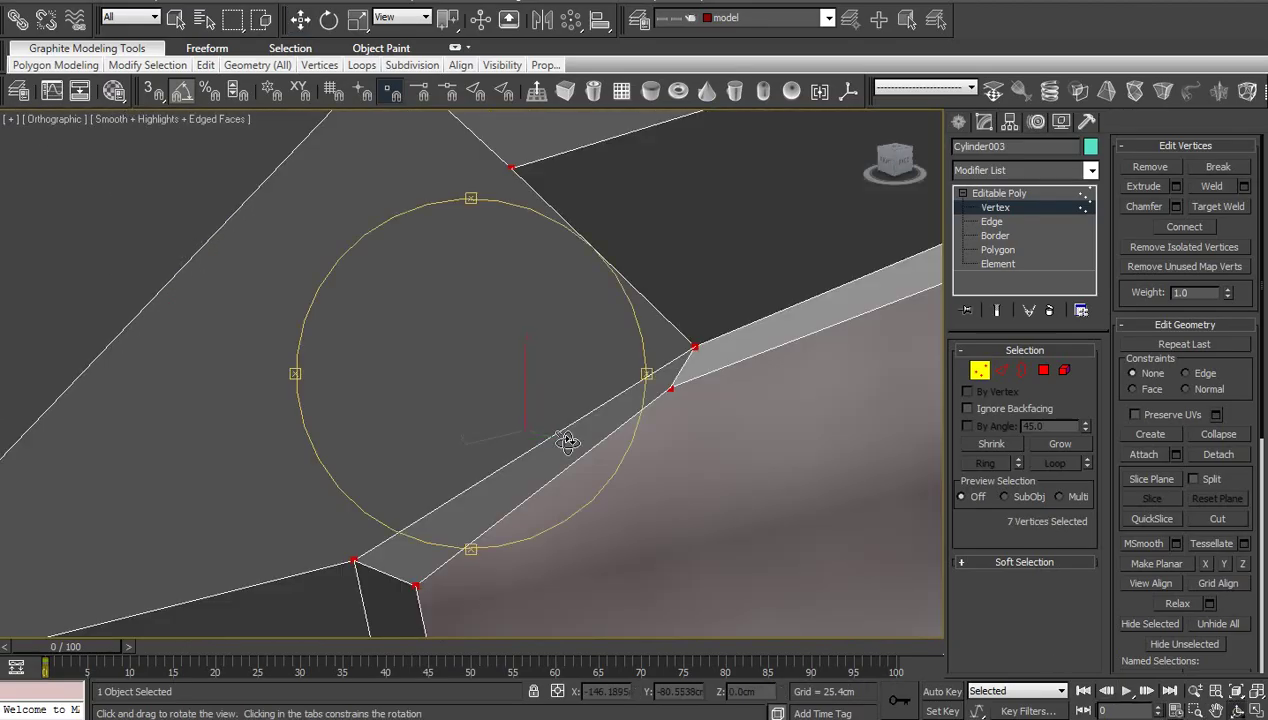
left_click_drag(567, 439, 537, 429)
right_click(540, 432)
left_click(687, 482)
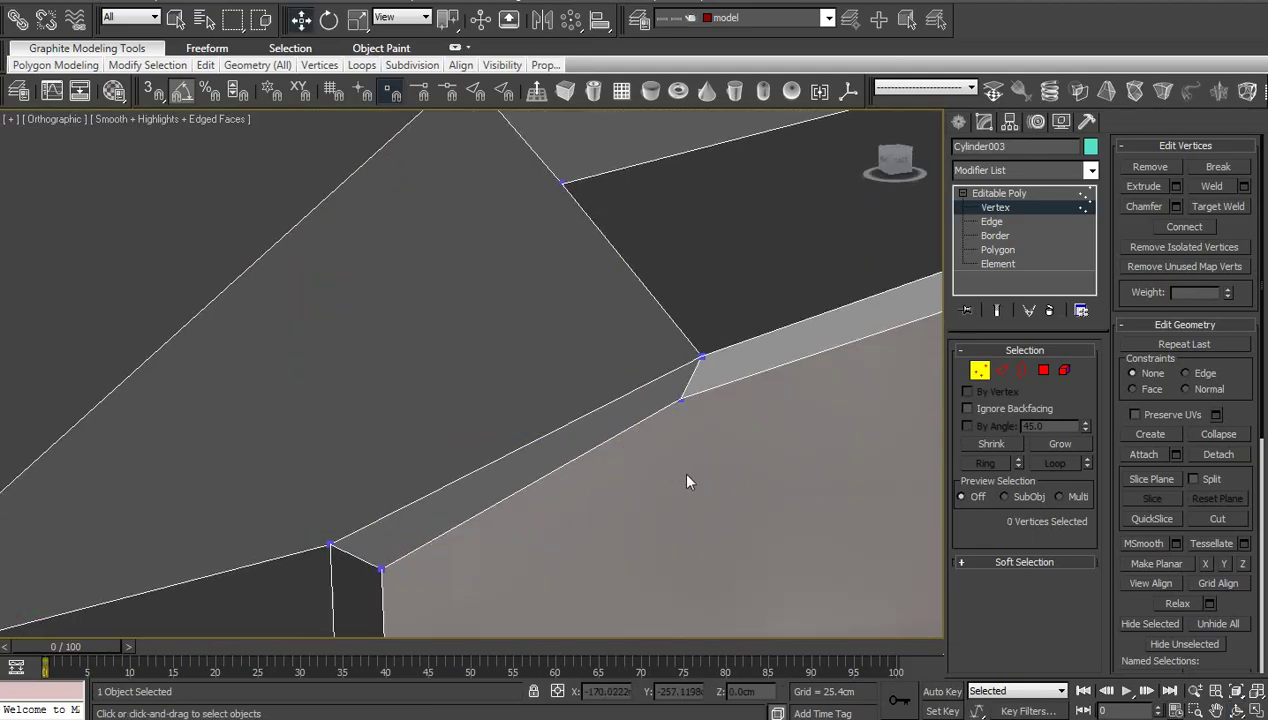
left_click(700, 356)
left_click_drag(733, 371, 700, 363)
scroll(698, 364, "down", 3)
middle_click_drag(681, 413, 708, 380)
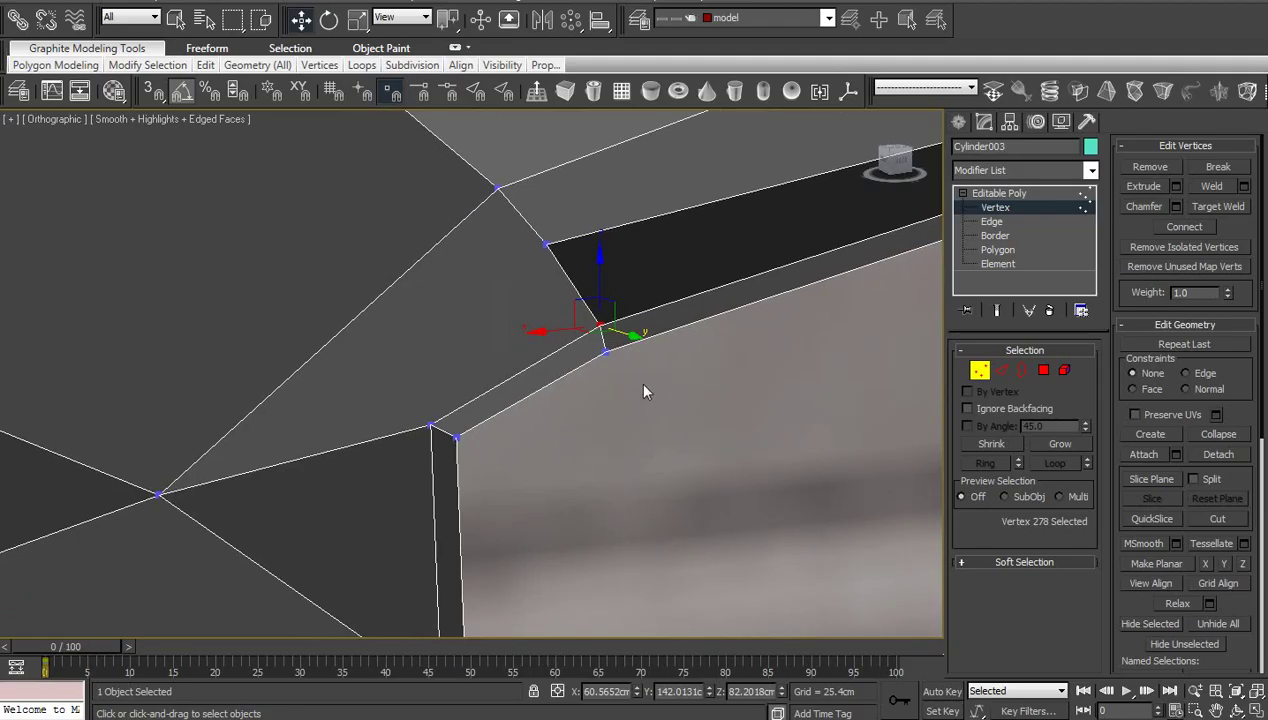
Cut an edge from the snapped middle vertex at the headlight's upper-left corner to the newly connected edge beside the rim
key("alt+c")
key("s")
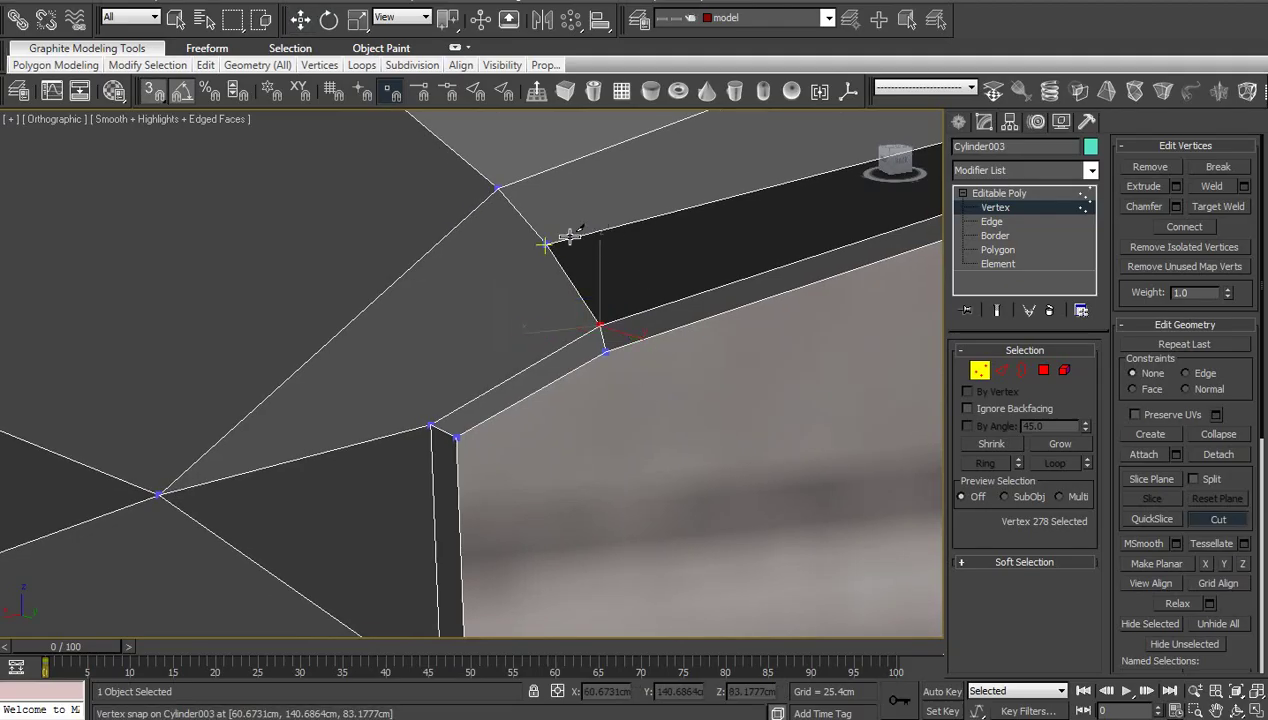
left_click(548, 244)
key("s")
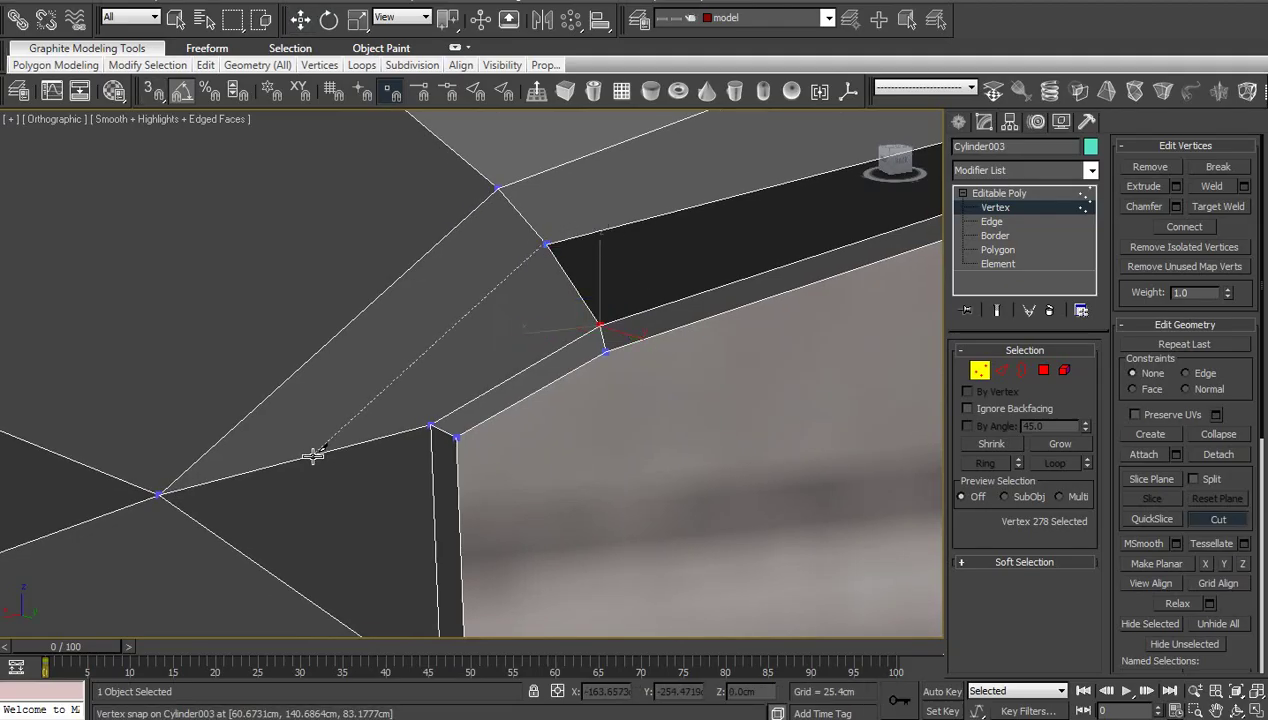
left_click(313, 456)
right_click(313, 456)
scroll(488, 500, "down", 6)
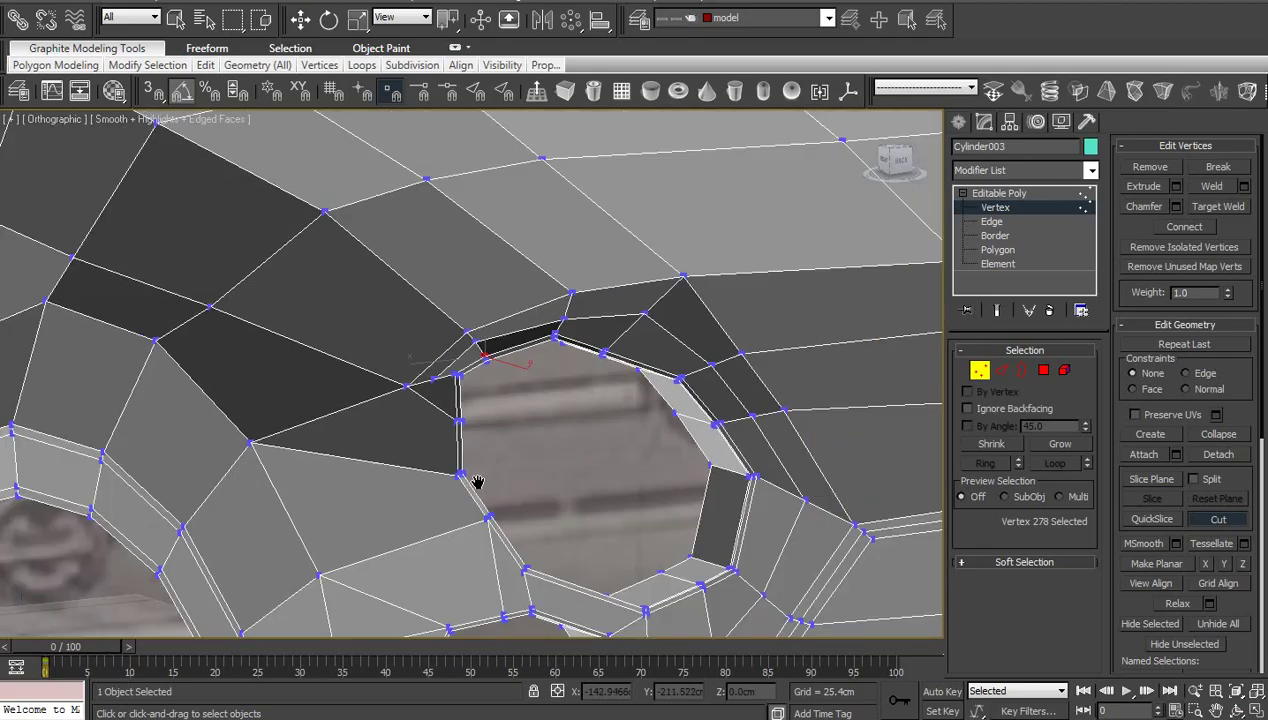
Examine the headlight opening with NURMS smoothing at whole-object level, with and without edged faces, and switch the smoothing back off
middle_click_drag(475, 482, 527, 437)
scroll(391, 443, "up", 4)
scroll(419, 419, "up", 2)
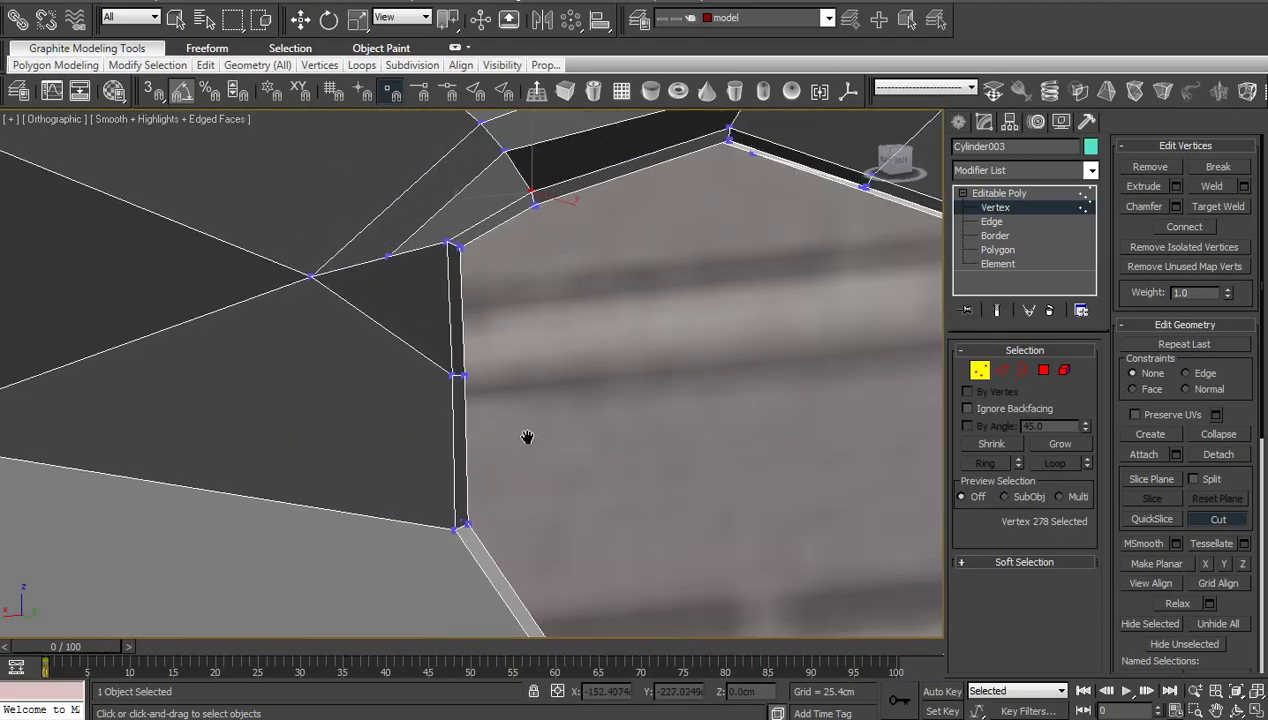
key("ctrl+q")
scroll(527, 437, "down", 6)
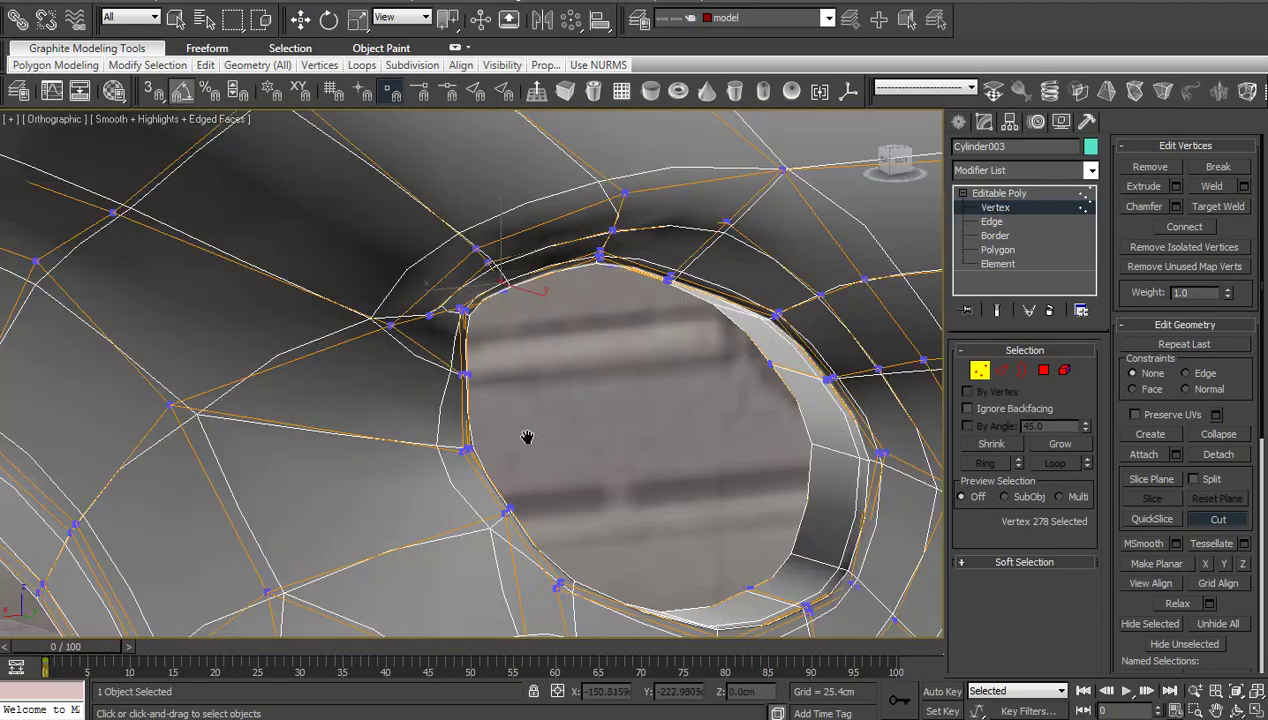
left_click(1042, 193)
scroll(651, 415, "down", 6)
key("F4")
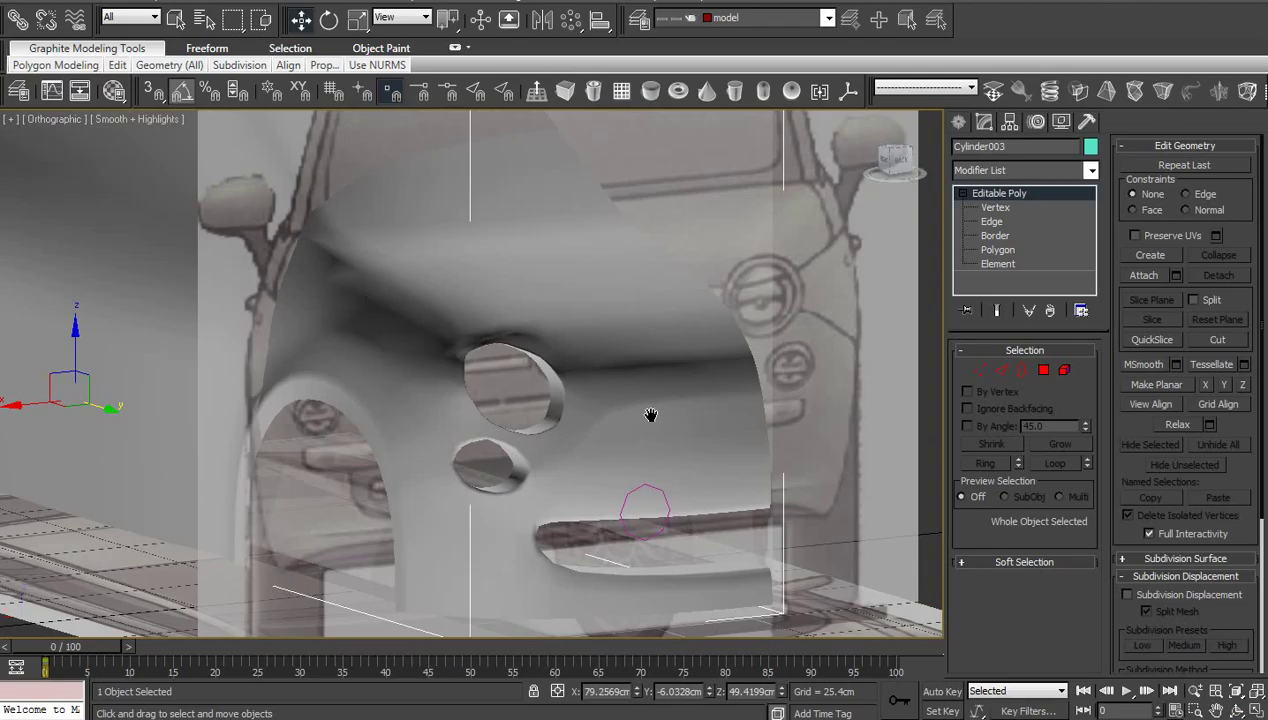
scroll(646, 434, "up", 6)
middle_click_drag(646, 464, 645, 424)
key("F4")
middle_click_drag(597, 317, 595, 447)
scroll(595, 447, "up", 4)
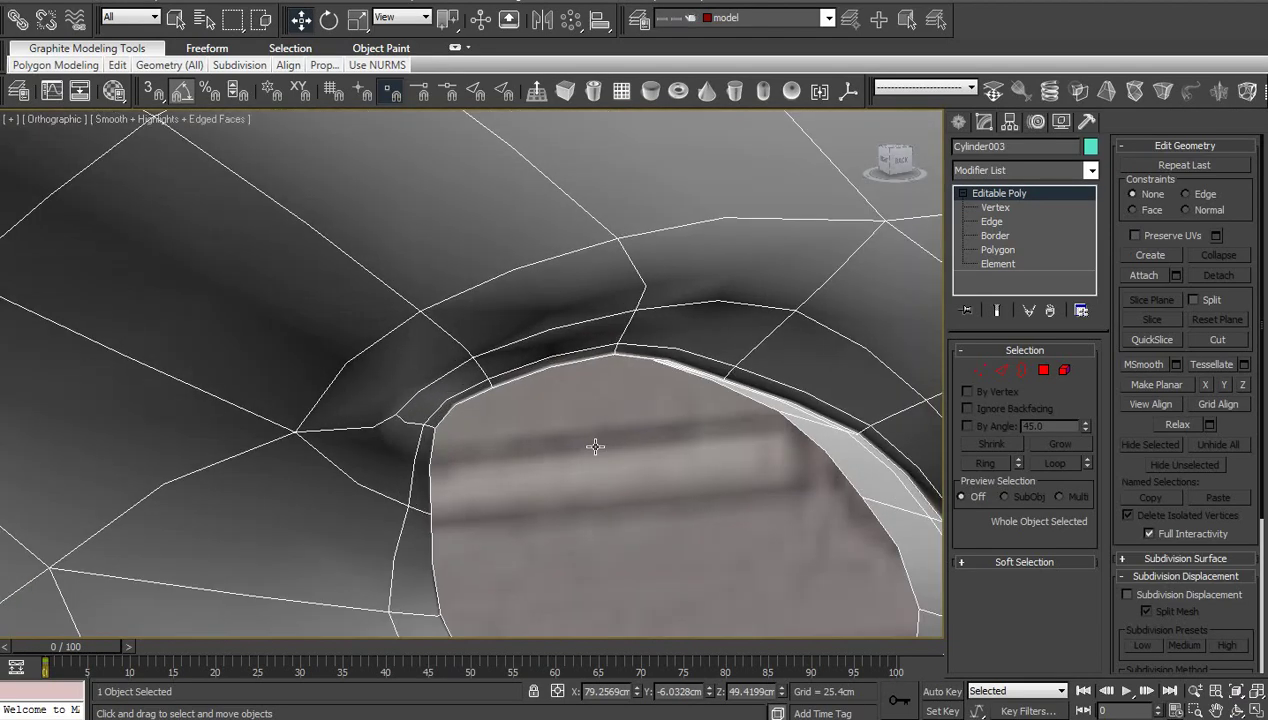
key("ctrl+q")
Move the middle-ring vertex above the headlight hole's top upward, away from the rim
scroll(588, 444, "down", 1)
middle_click_drag(715, 467, 626, 327)
scroll(454, 308, "down", 3)
scroll(614, 461, "up", 6)
scroll(598, 354, "down", 2)
key("1")
scroll(818, 222, "up", 2)
middle_click_drag(818, 222, 727, 345)
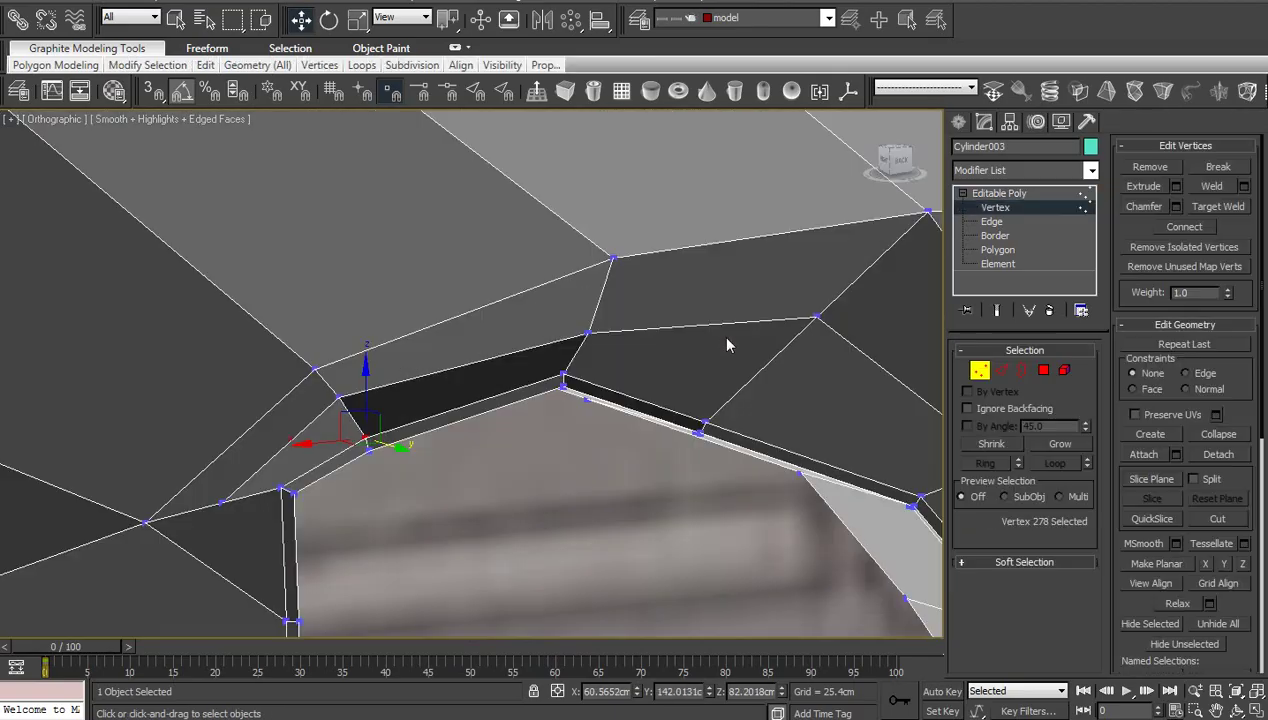
left_click(586, 333)
mouse_move(597, 313)
left_mouse_down()
mouse_move(604, 278)
mouse_move(600, 295)
left_mouse_up()
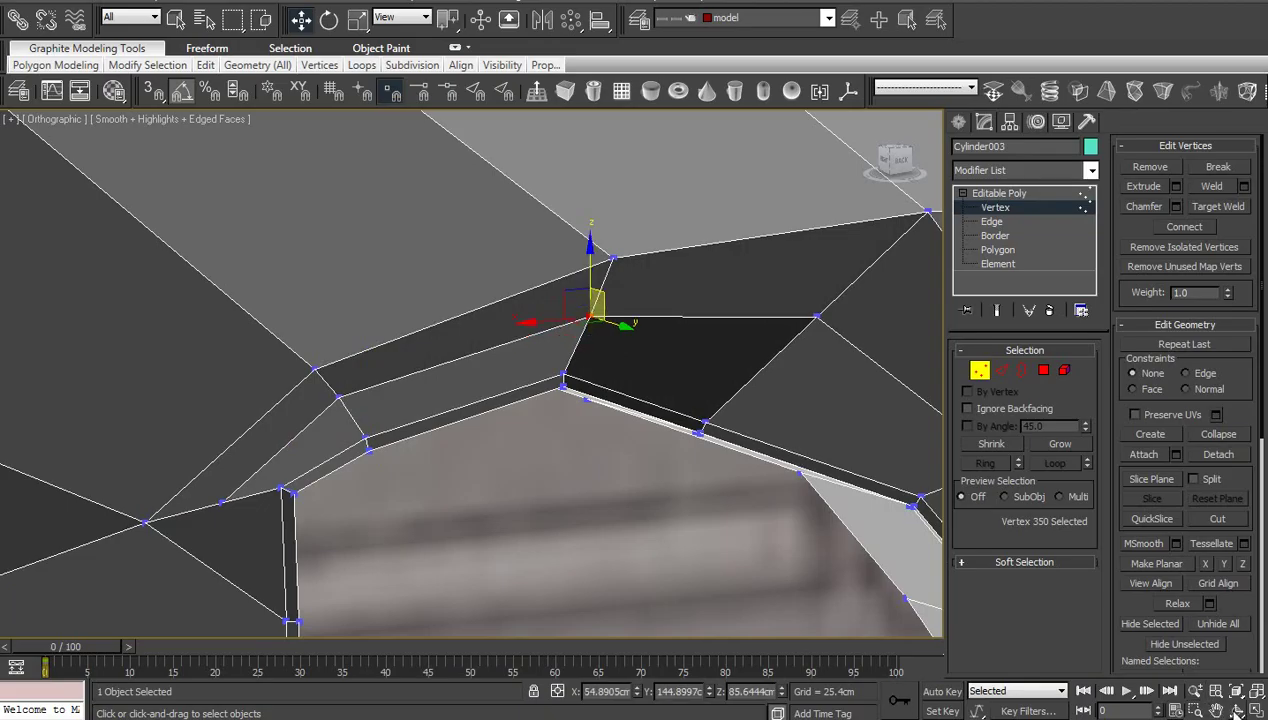
Shift the outer vertex above the headlight hole's top outward along Y to even the spacing of the surrounding ring
left_click(1237, 711)
left_click_drag(487, 445, 535, 428)
right_click(594, 292)
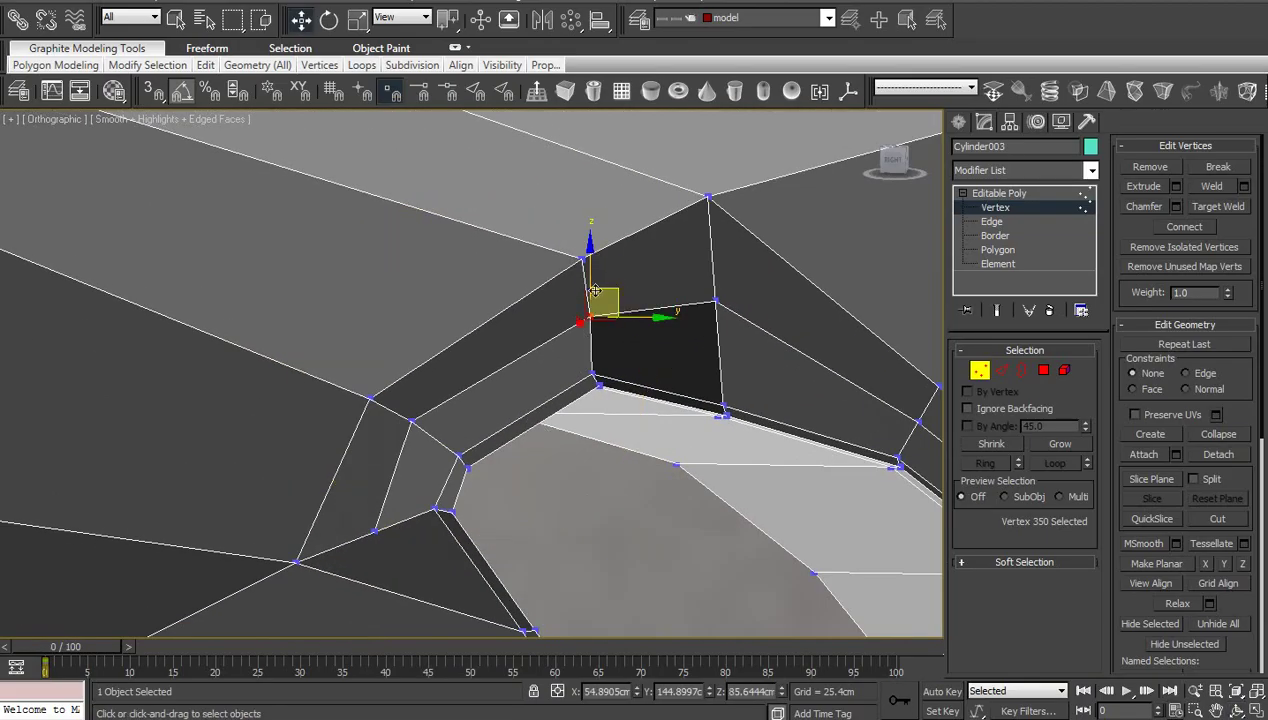
left_click(583, 260)
left_click_drag(632, 260, 606, 261)
middle_click_drag(568, 430, 516, 343)
Move the three rim vertices at the headlight hole's upper-left corner about 0.6 cm along Y toward the opening
scroll(535, 378, "down", 2)
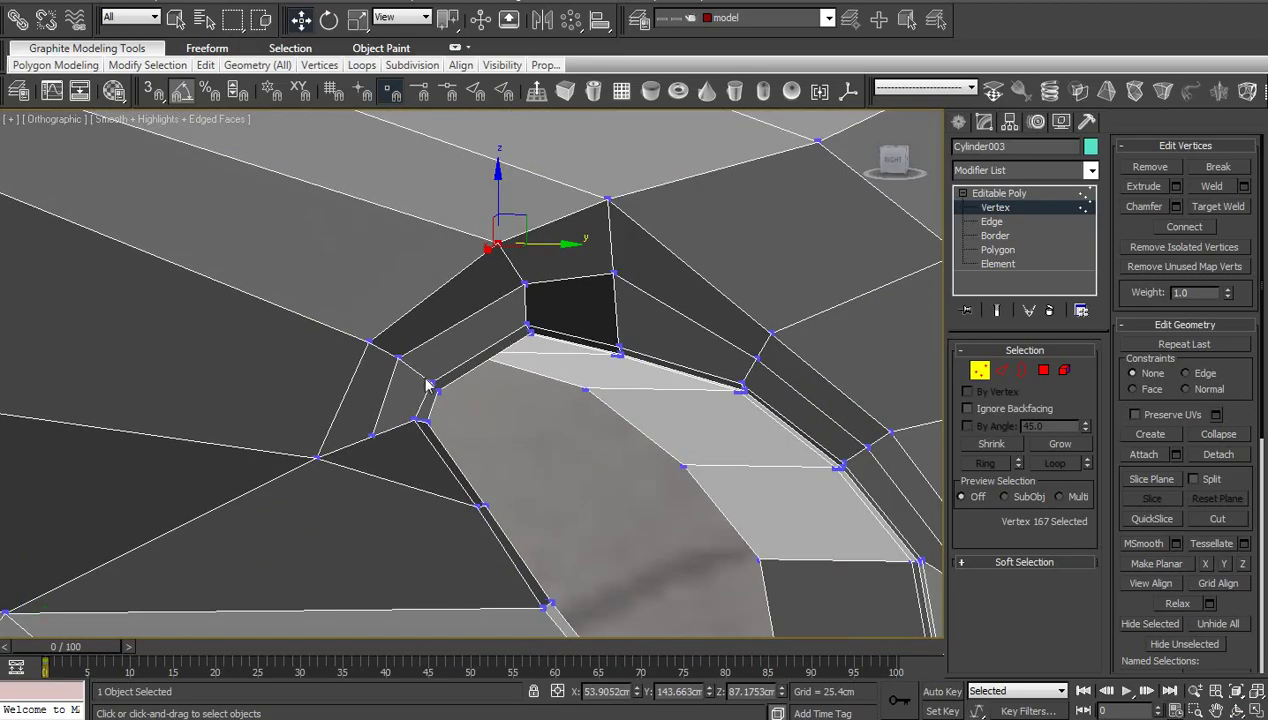
middle_click_drag(403, 465, 379, 407)
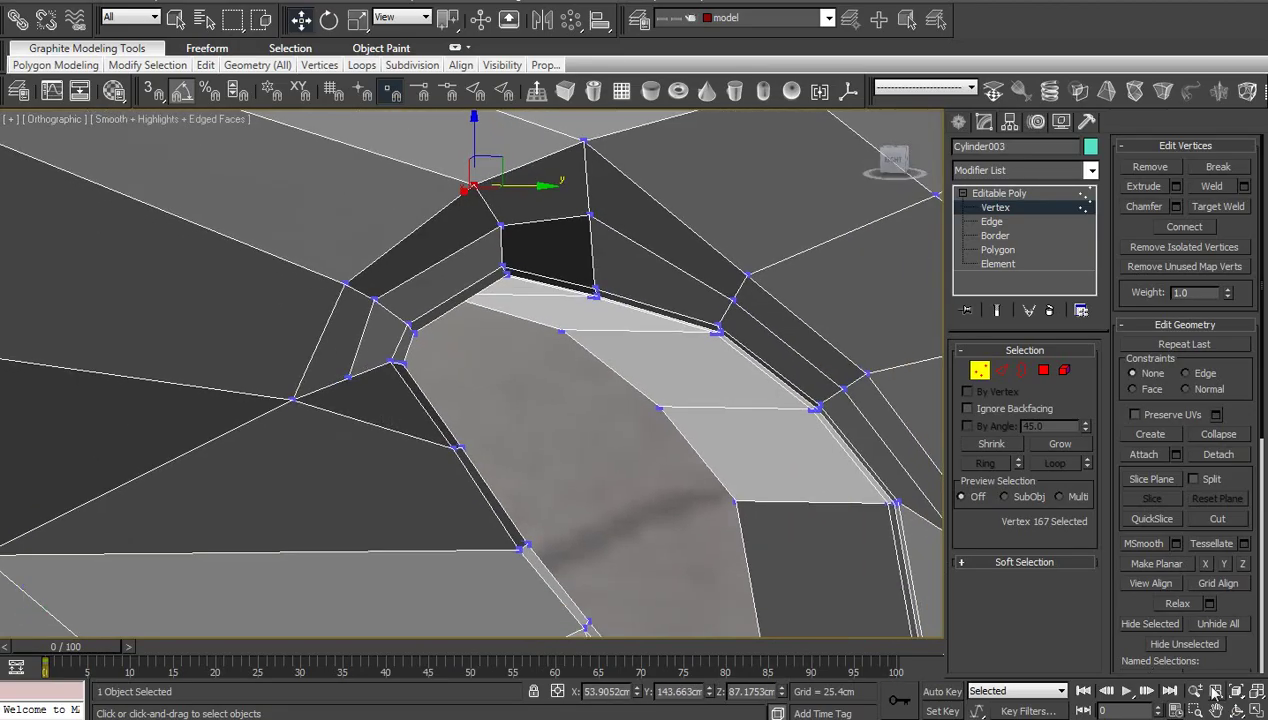
left_click(1237, 711)
left_click_drag(580, 420, 519, 447)
right_click(542, 447)
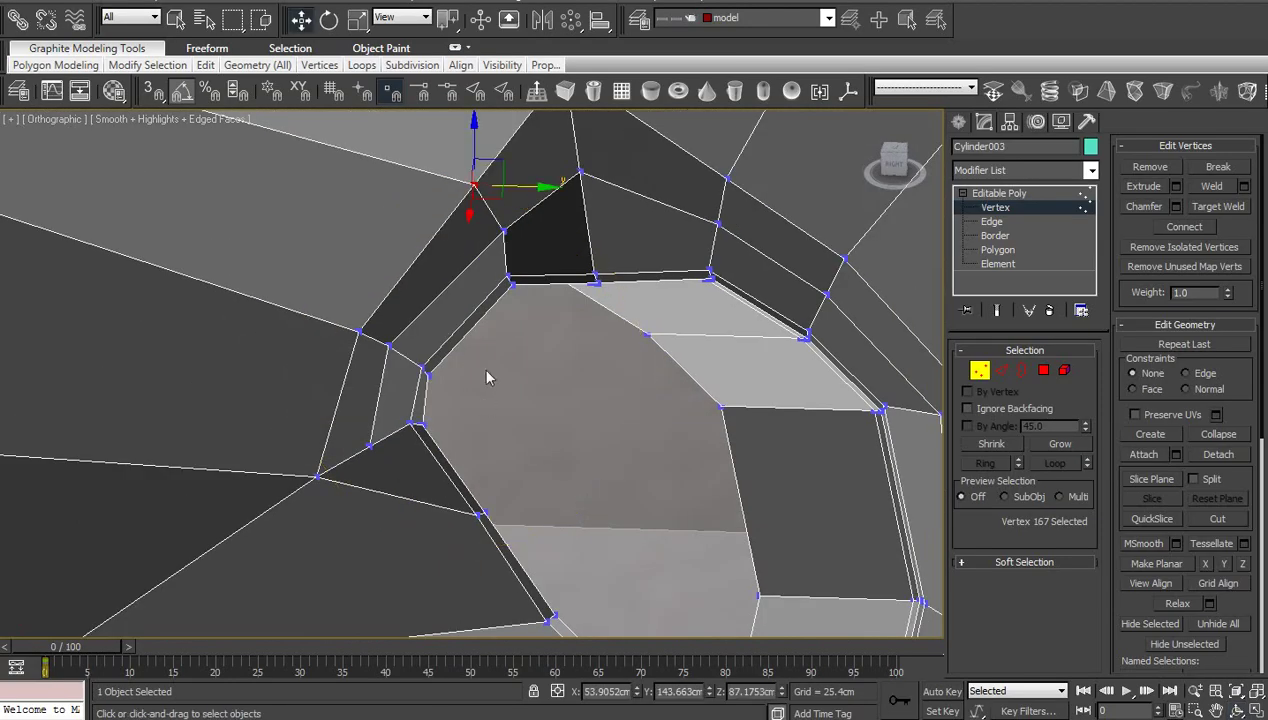
left_click_drag(393, 388, 394, 389)
left_click_drag(487, 376, 501, 376)
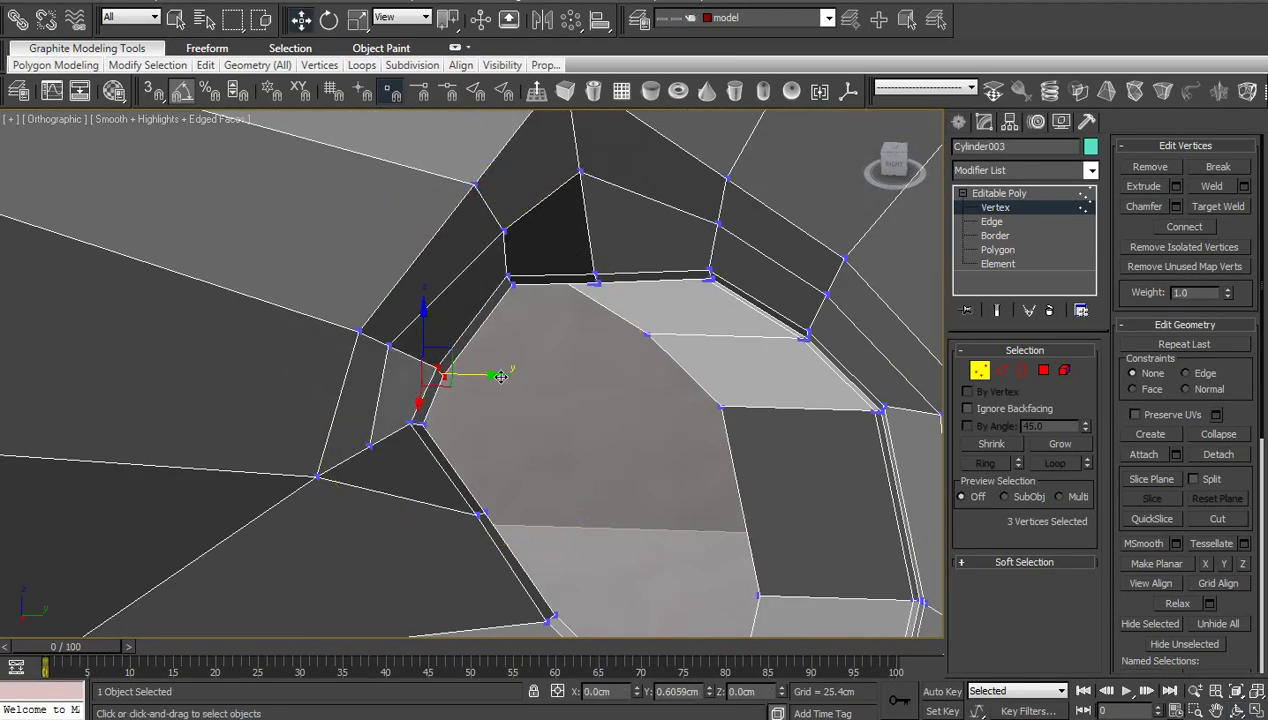
scroll(508, 384, "down", 3)
middle_click_drag(521, 400, 513, 420)
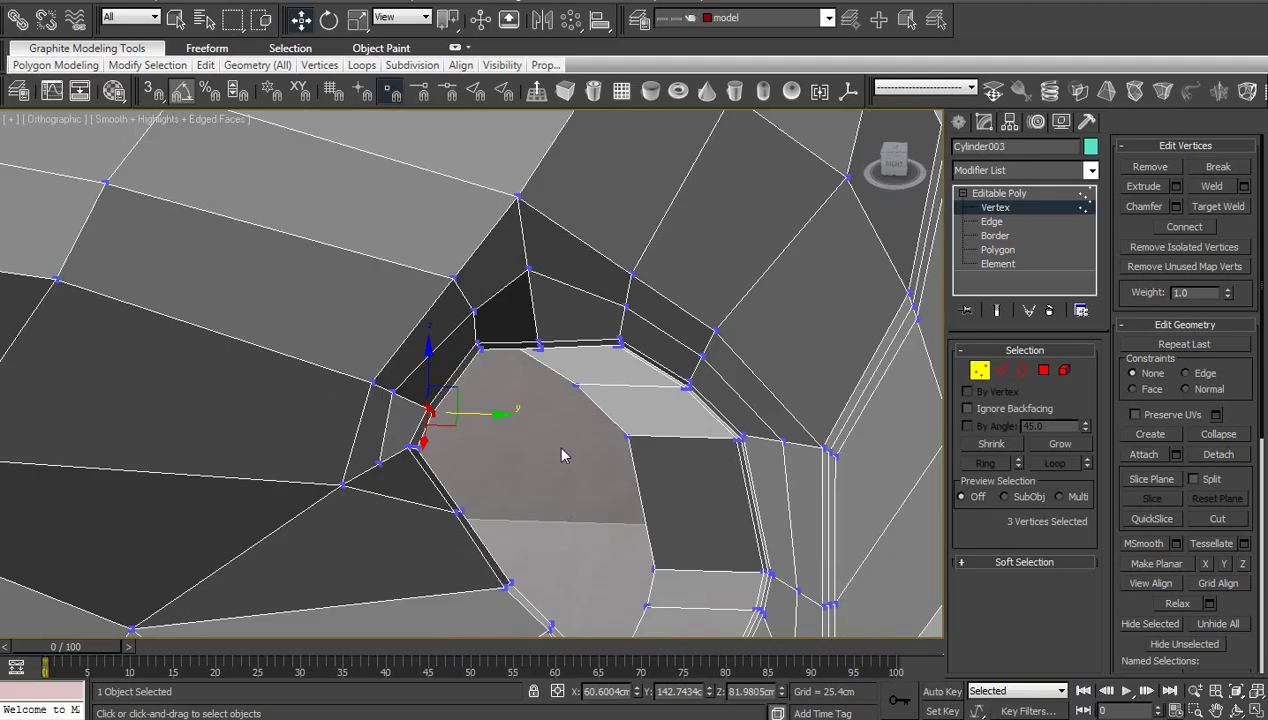
Shift the rim vertices and then the adjoining middle-ring vertex at the headlight hole's upper side along Y to even the spacing
middle_click_drag(598, 530, 526, 405)
left_click(1240, 709)
left_click_drag(668, 461, 345, 441)
right_click(345, 441)
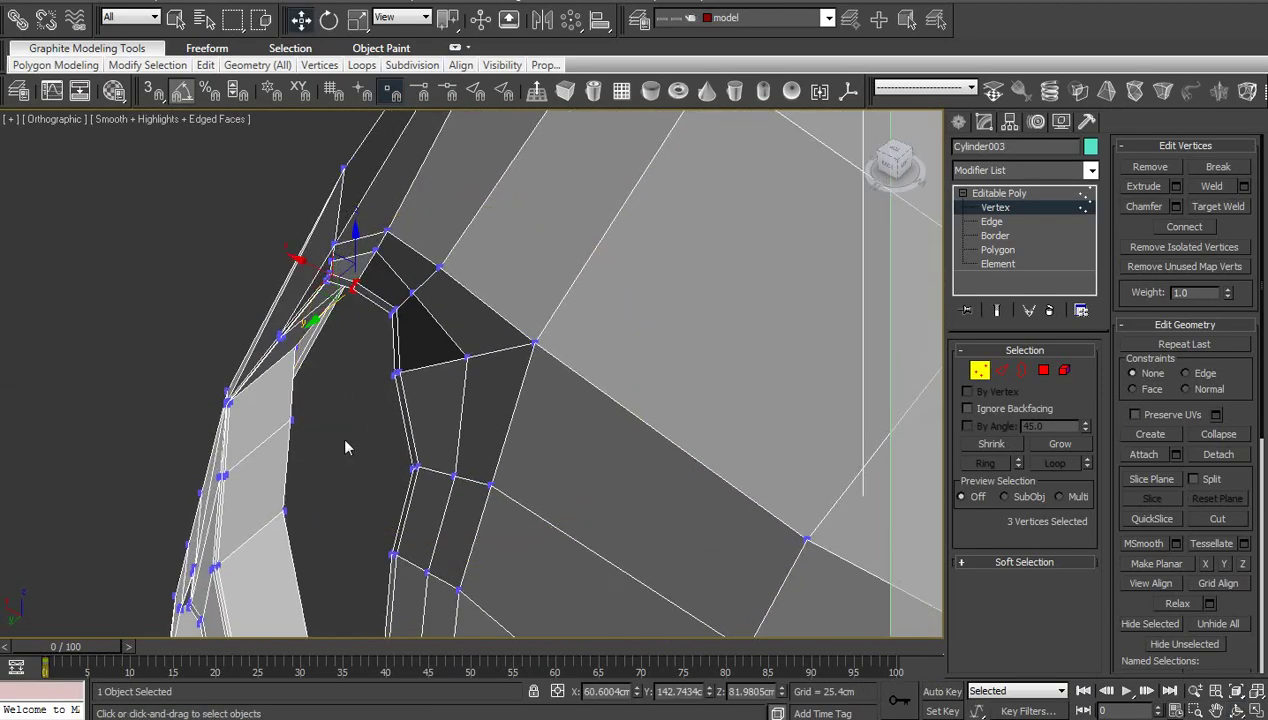
mouse_move(425, 485)
left_mouse_down()
mouse_move(365, 506)
mouse_move(417, 507)
left_mouse_up()
left_click(452, 473)
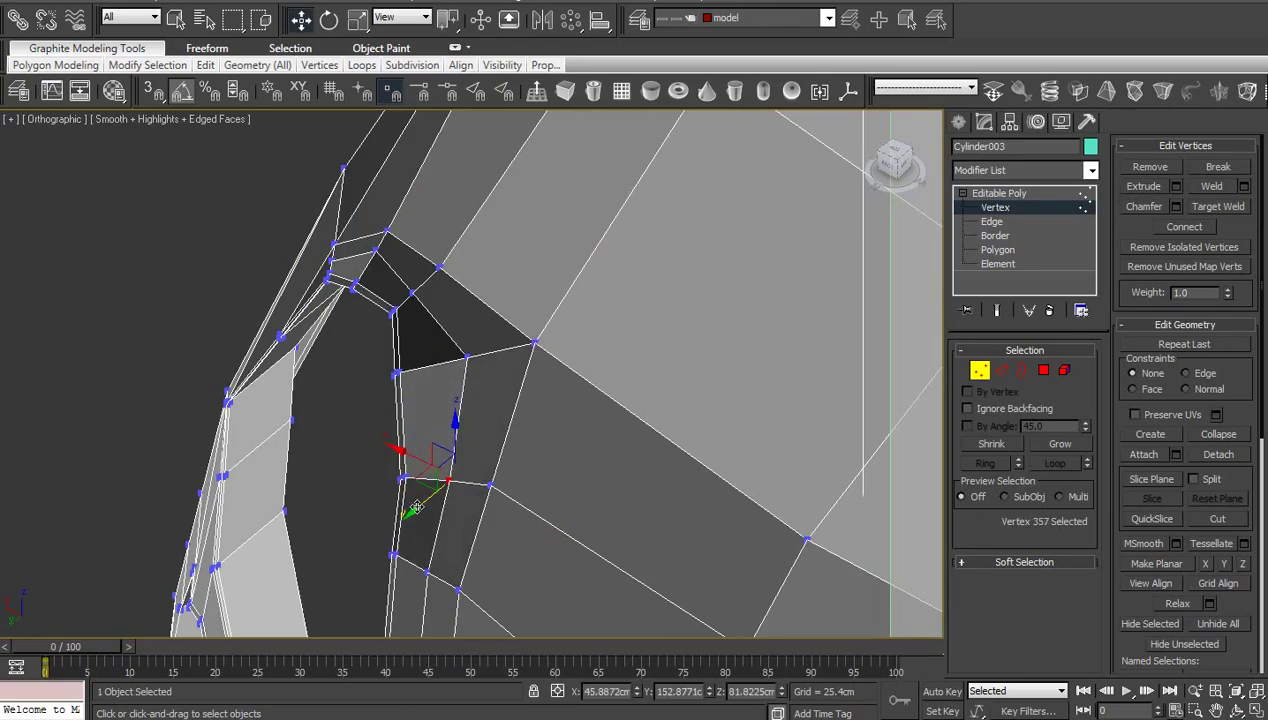
Move the three rim vertices at the headlight hole's upper corner slightly along Y
middle_click_drag(442, 359, 459, 470)
scroll(459, 470, "up", 2)
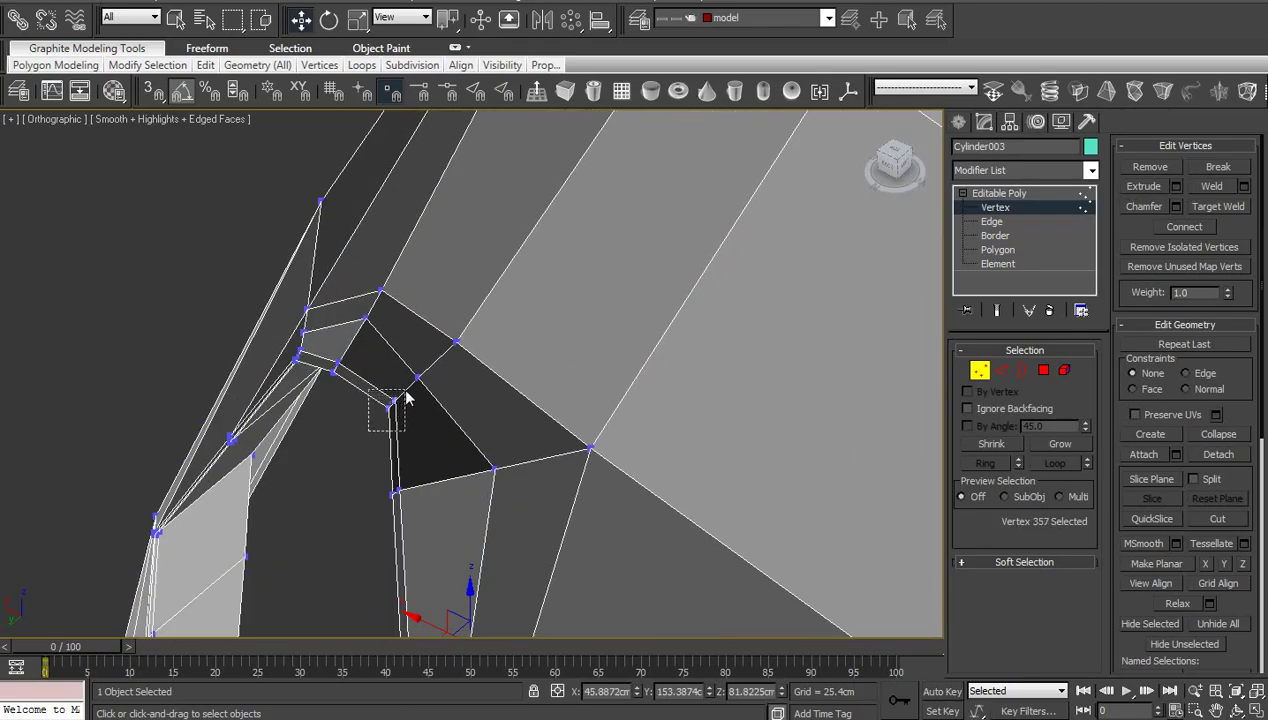
left_click_drag(407, 398, 406, 399)
left_click_drag(355, 439, 347, 445)
scroll(360, 446, "down", 4)
middle_click_drag(364, 446, 501, 396)
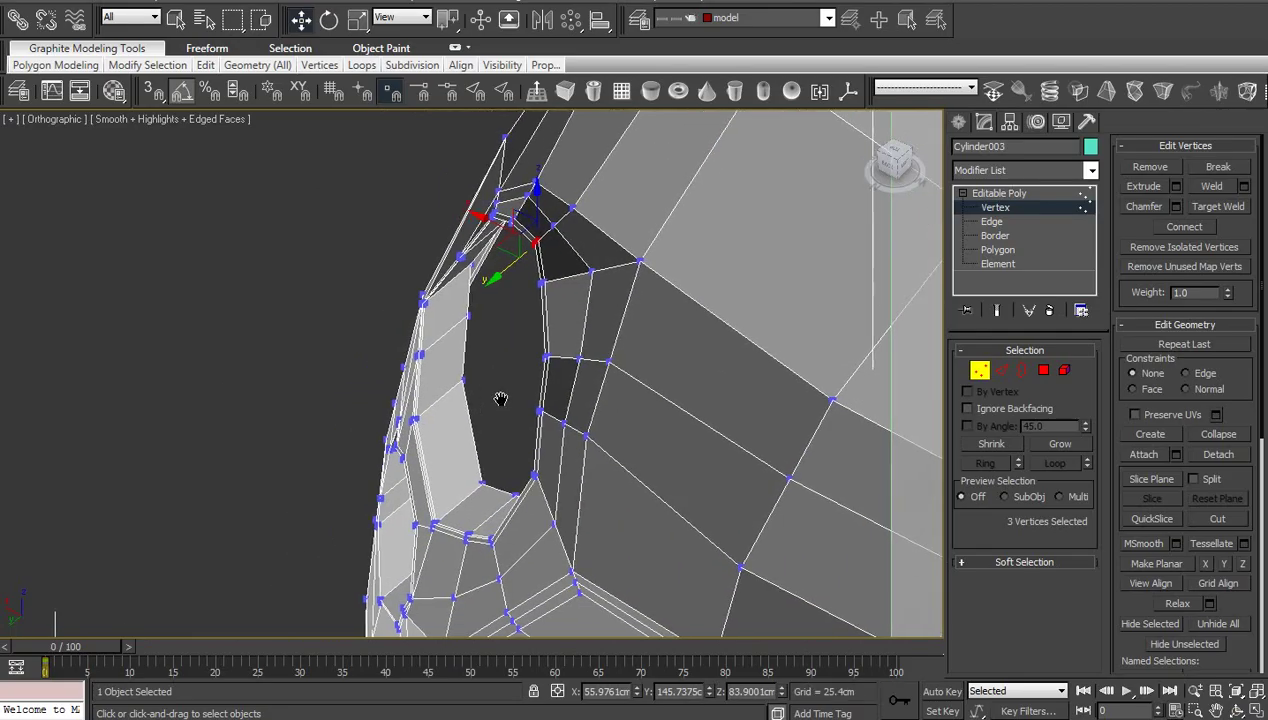
In the Top view, move the outer-ring vertex beside the headlight hole's upper corner away from the rim
key("t")
key("z")
scroll(519, 397, "down", 10)
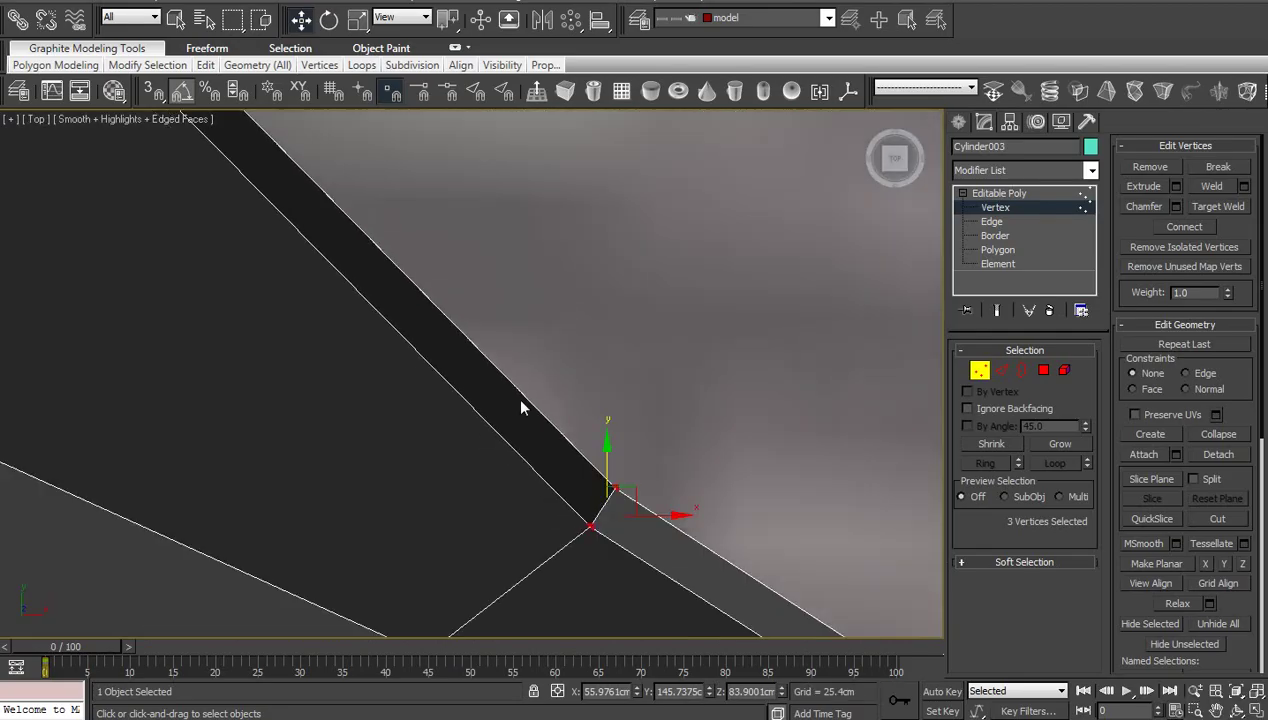
middle_click_drag(521, 398, 549, 393)
scroll(506, 453, "up", 2)
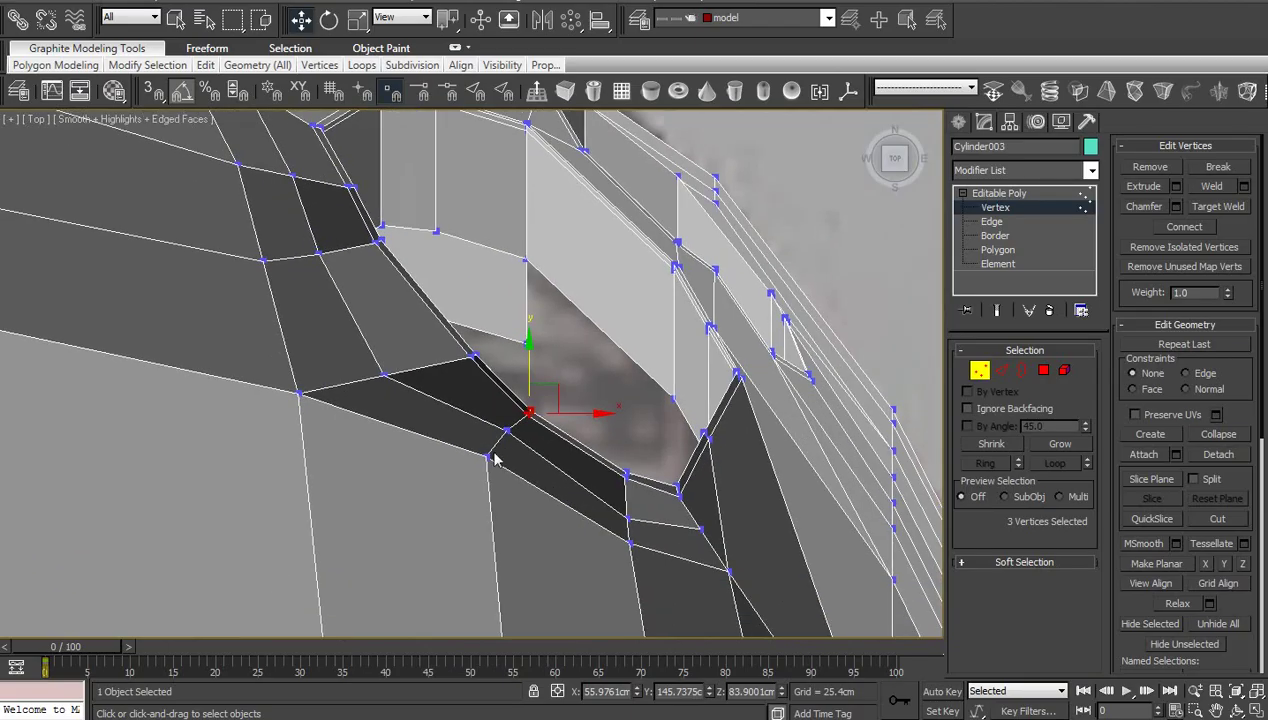
left_click(488, 456)
left_click_drag(511, 442, 503, 469)
Move the middle-ring vertex on the headlight hole's hood side about 0.5 cm along X toward the rim
middle_click_drag(409, 351, 597, 476)
scroll(597, 476, "up", 2)
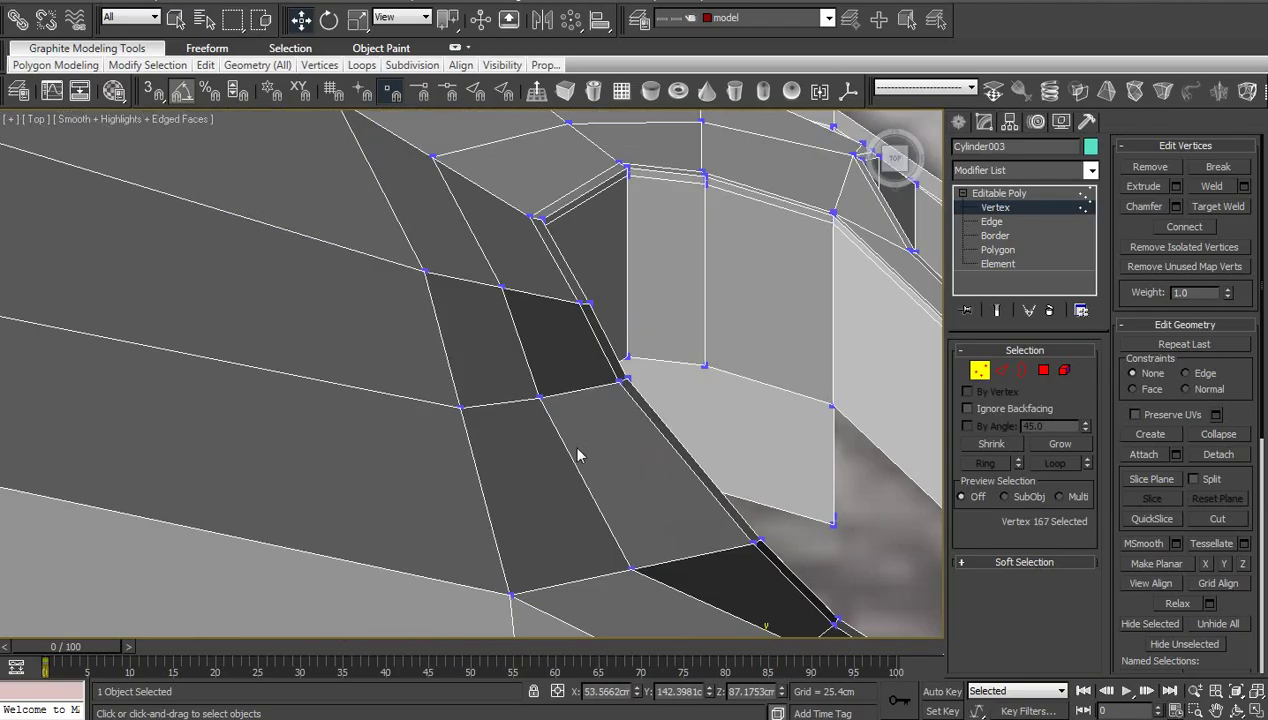
left_click(537, 399)
left_click_drag(566, 375, 580, 373)
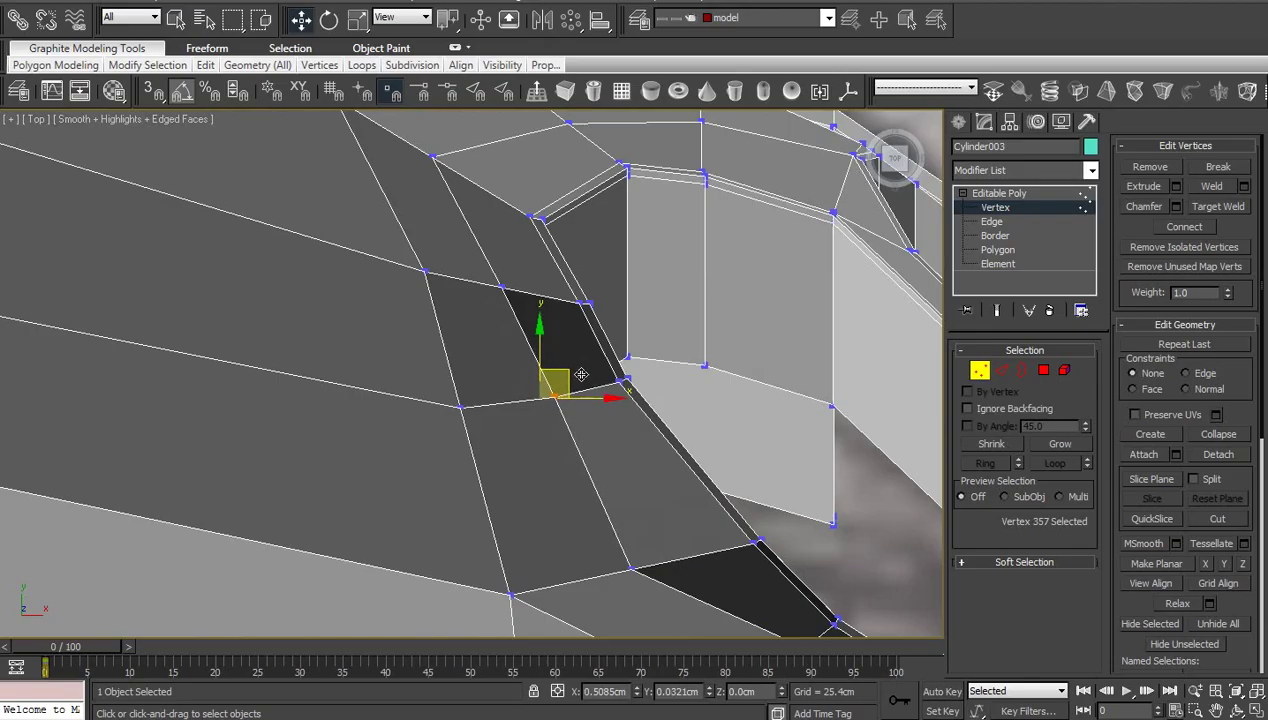
scroll(579, 255, "down", 2)
Even the middle ring around the headlight's rear corner, moving one vertex about 0.65 cm along Y toward the rim and its neighbour away from it
middle_click_drag(577, 255, 470, 395)
middle_click_drag(584, 465, 451, 303)
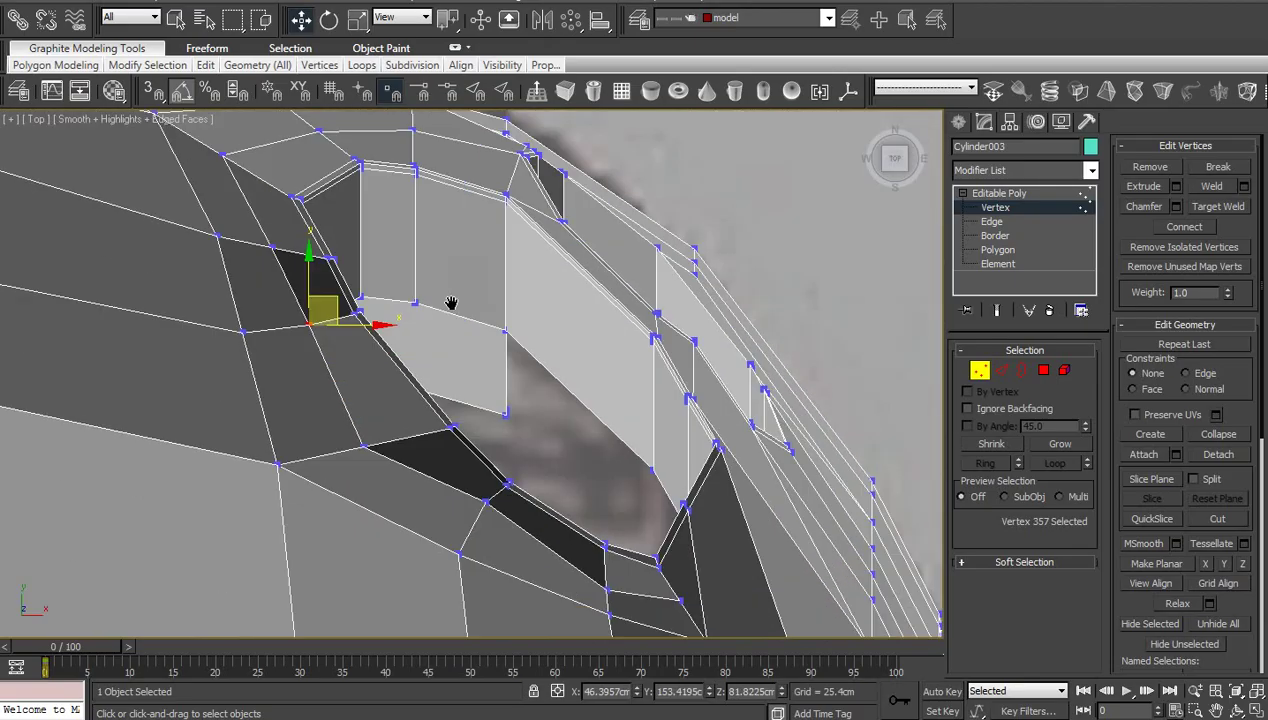
middle_click_drag(605, 506, 572, 396)
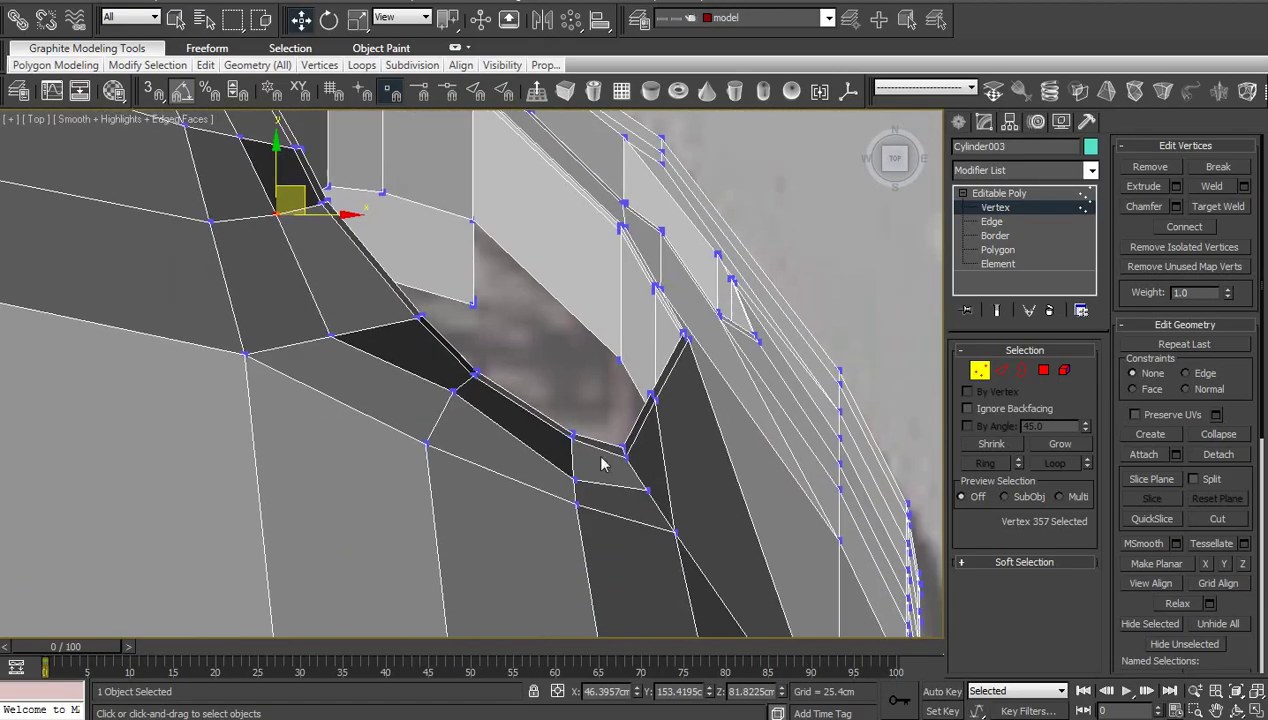
left_click(571, 478)
left_click_drag(573, 433, 573, 420)
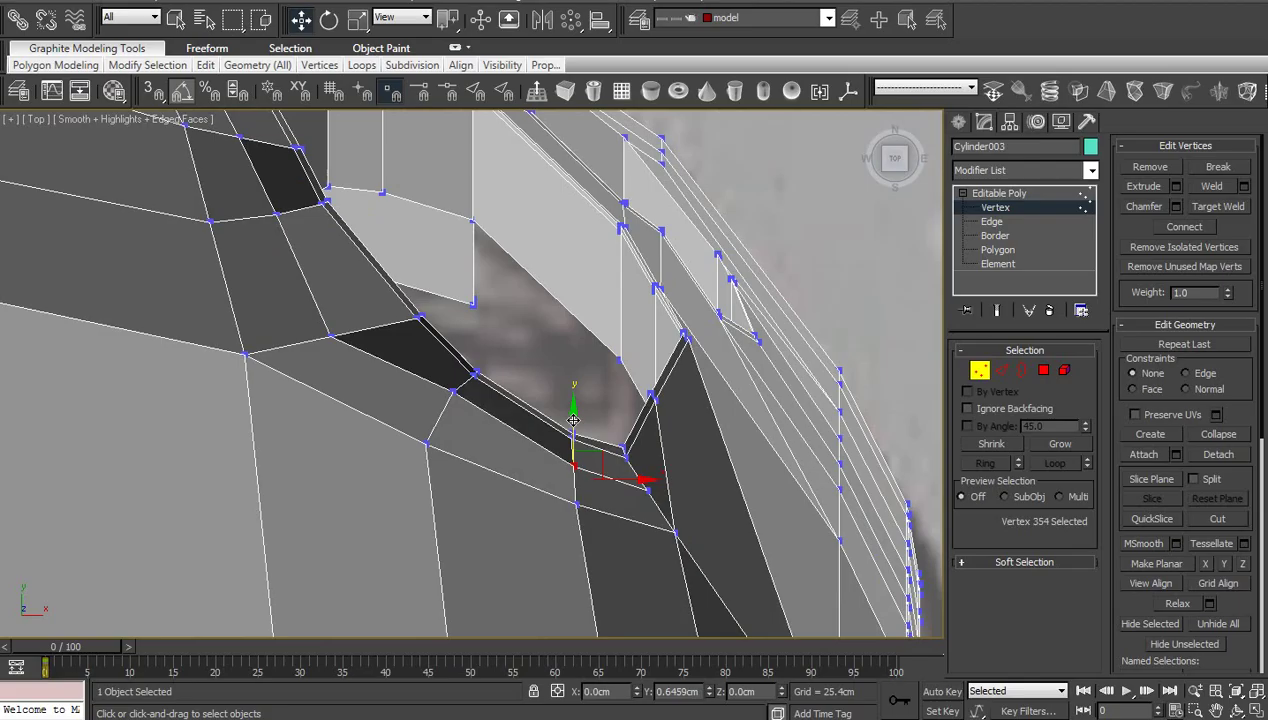
left_click(454, 391)
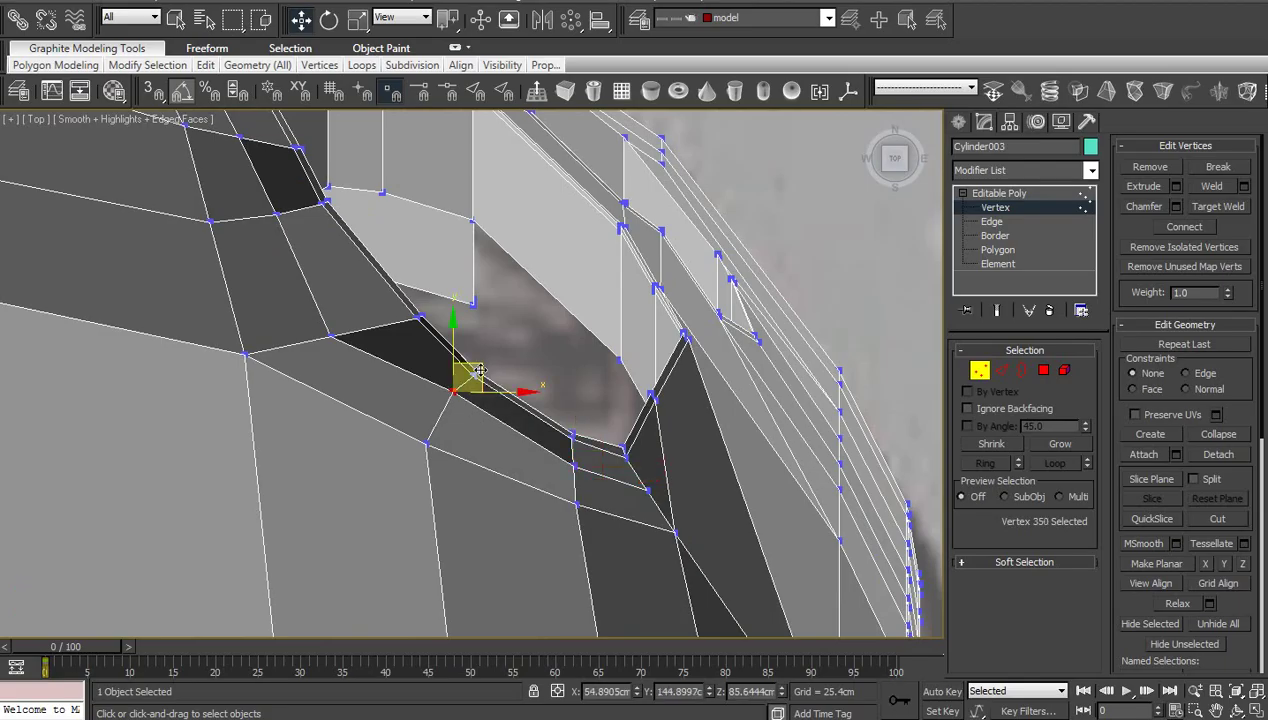
left_click_drag(479, 367, 475, 383)
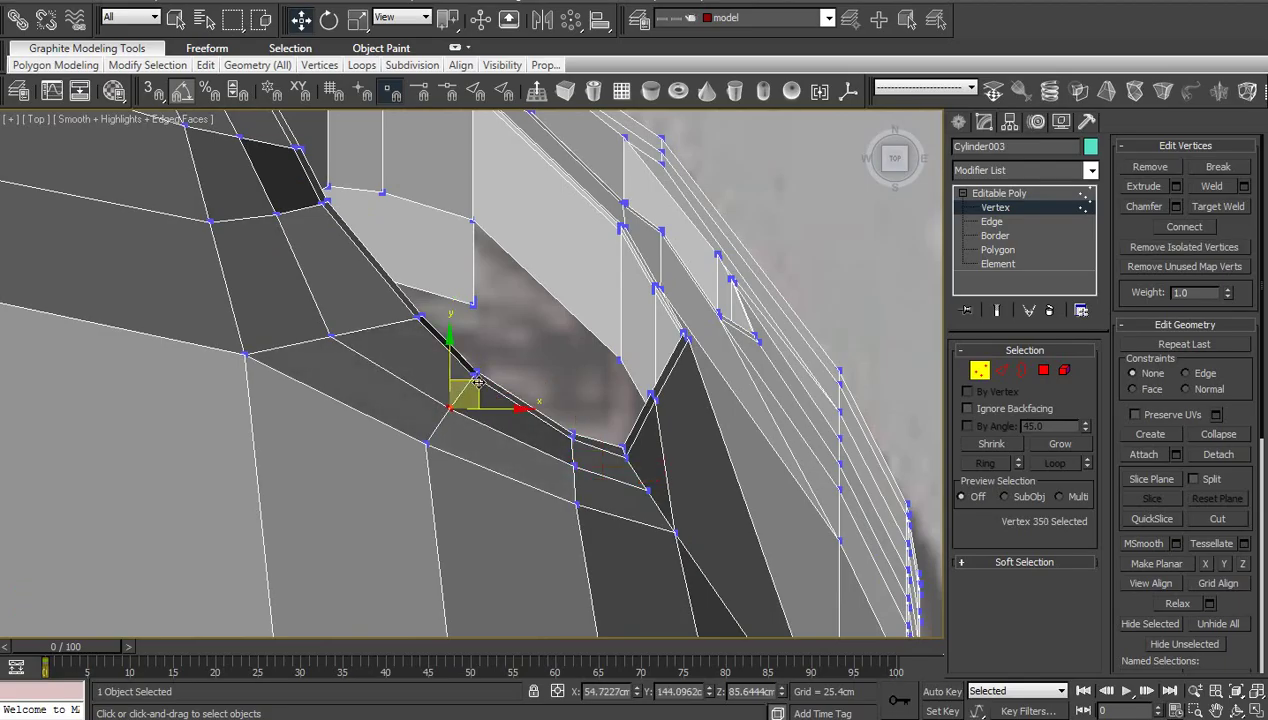
scroll(505, 393, "down", 2)
middle_click_drag(508, 393, 608, 478)
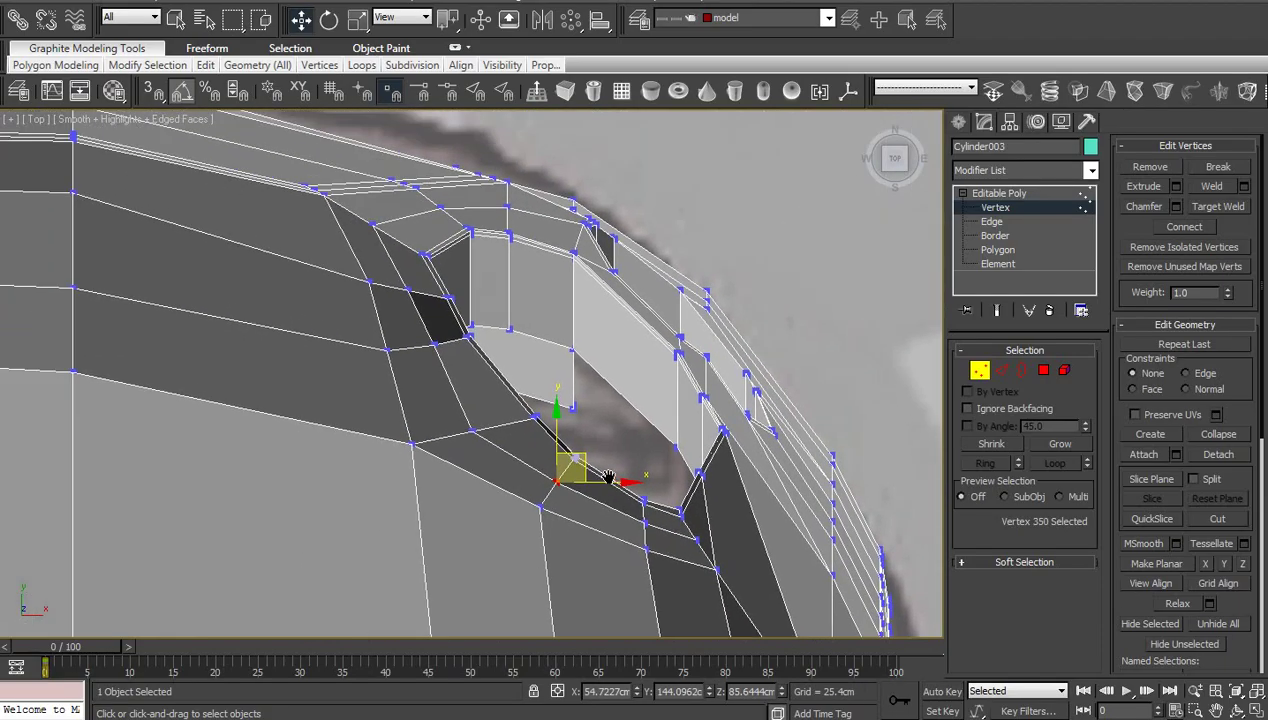
Move the outer and middle-ring vertices near the hood's front edge together away from the headlight rim in the Top view
middle_click_drag(413, 356, 603, 454)
scroll(653, 462, "up", 2)
left_click(603, 386)
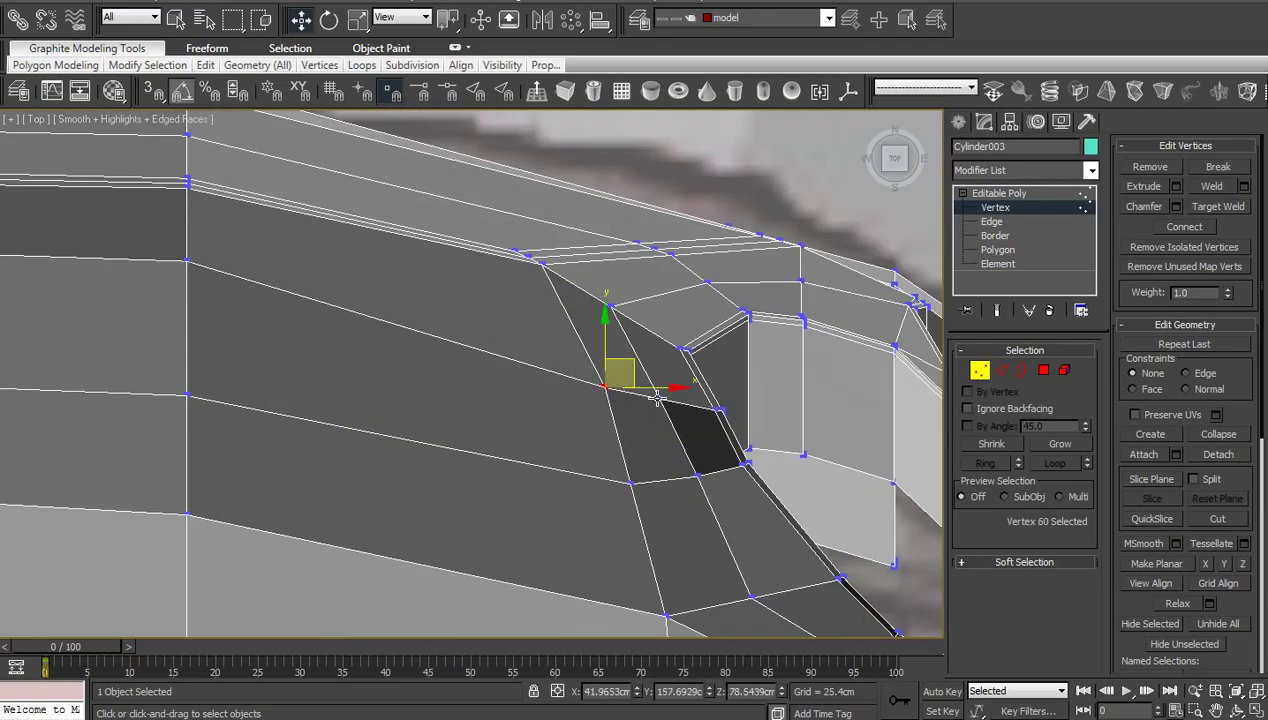
left_click(660, 398, "ctrl")
left_click_drag(658, 373, 644, 349)
left_click(1240, 710)
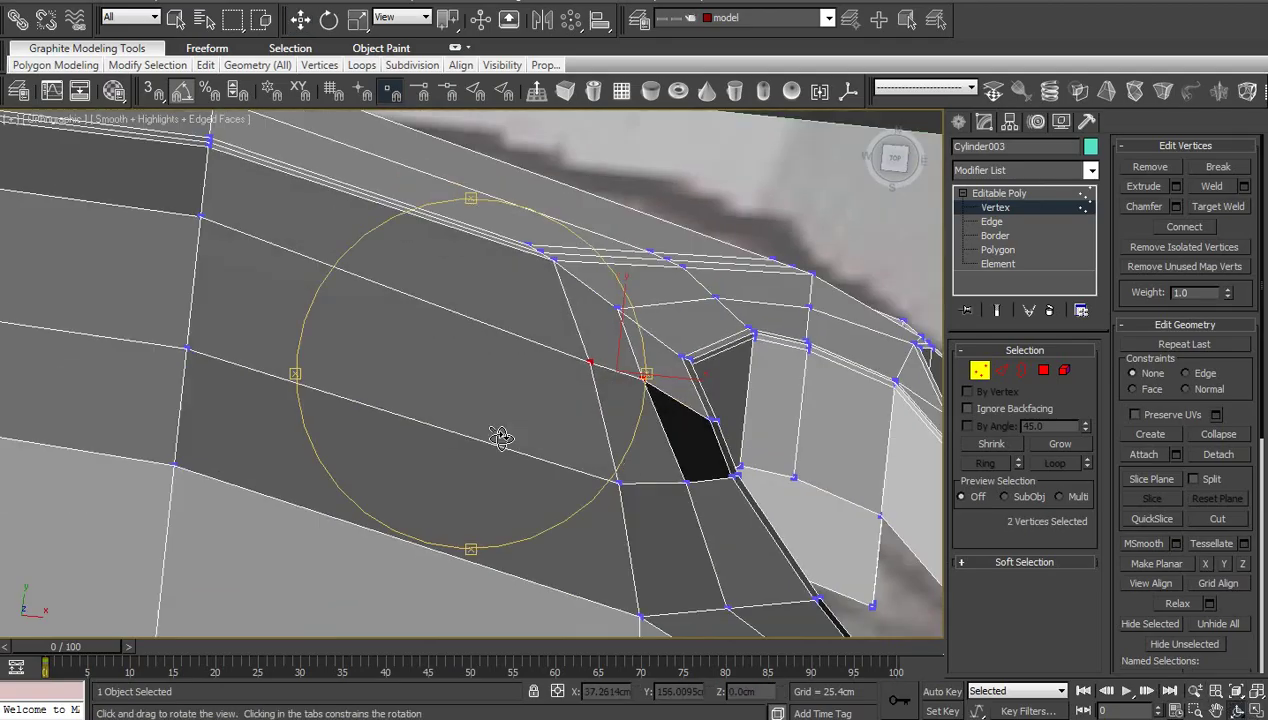
Shift the three rim vertices beside the dark face at the headlight hole's upper front slightly backward along Y
left_click_drag(504, 439, 681, 398)
scroll(575, 358, "up", 2)
middle_click_drag(575, 346, 602, 411)
right_click(602, 414)
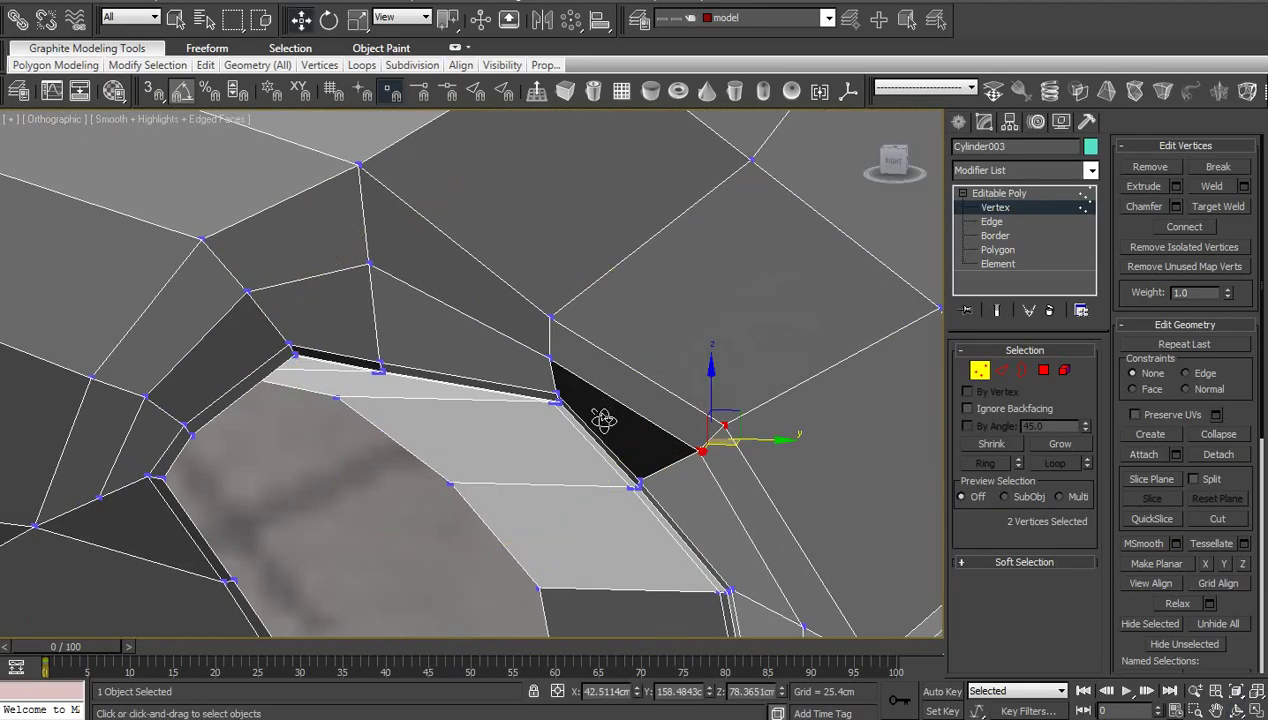
left_click(590, 415)
left_click_drag(538, 423, 540, 424)
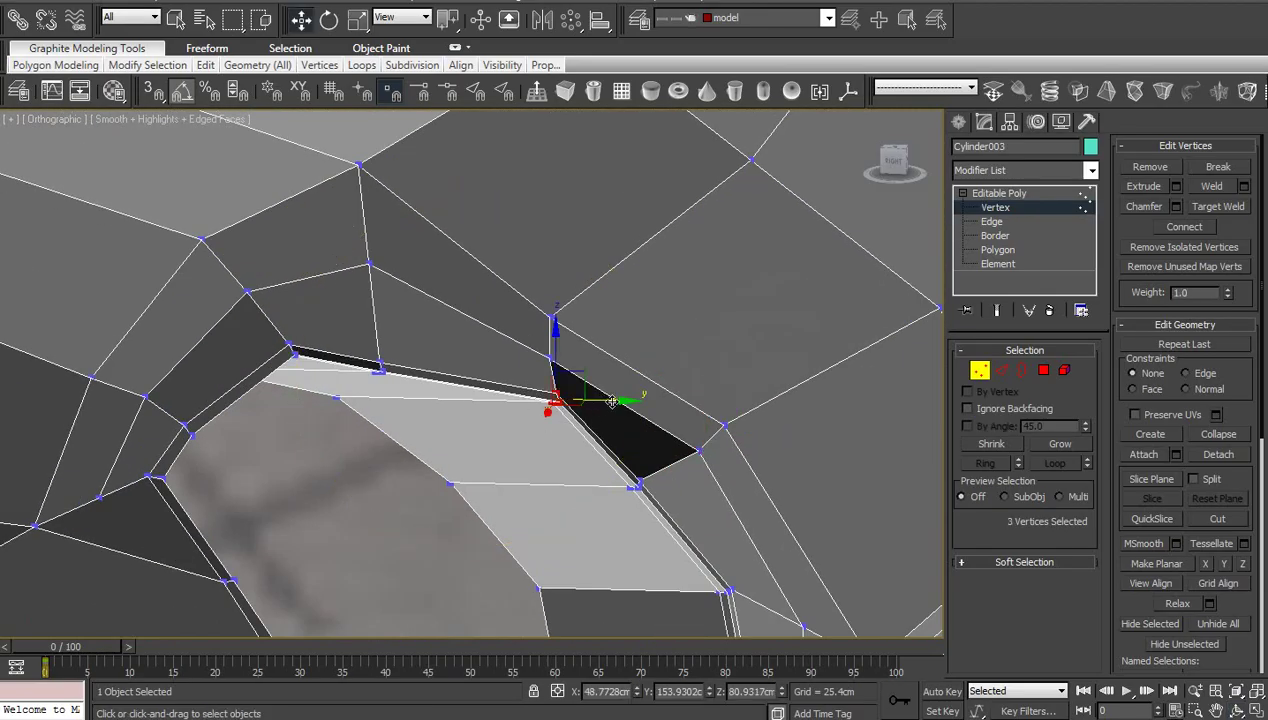
left_click_drag(612, 401, 603, 401)
left_click(645, 442)
Move the outer-ring vertex above the dark face at the headlight's upper front slightly forward along Y
scroll(645, 442, "down", 2)
middle_click_drag(637, 431, 662, 456)
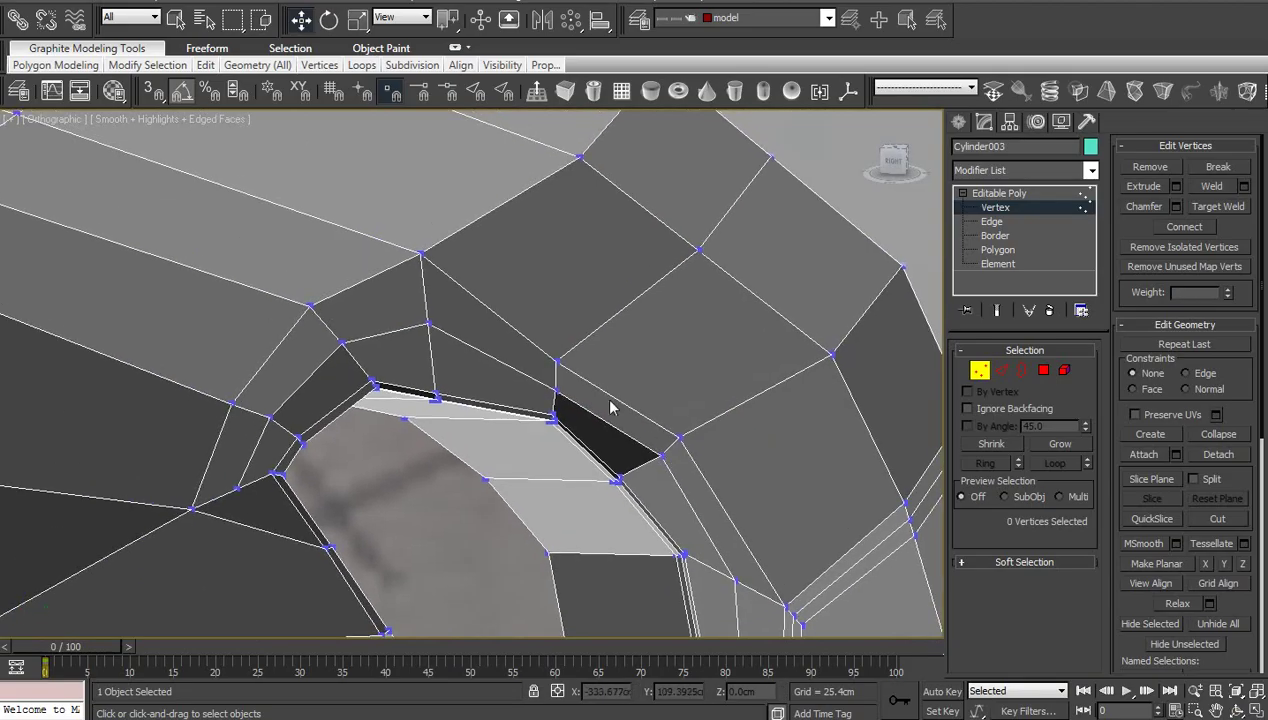
left_click(558, 360)
left_click_drag(603, 364, 613, 365)
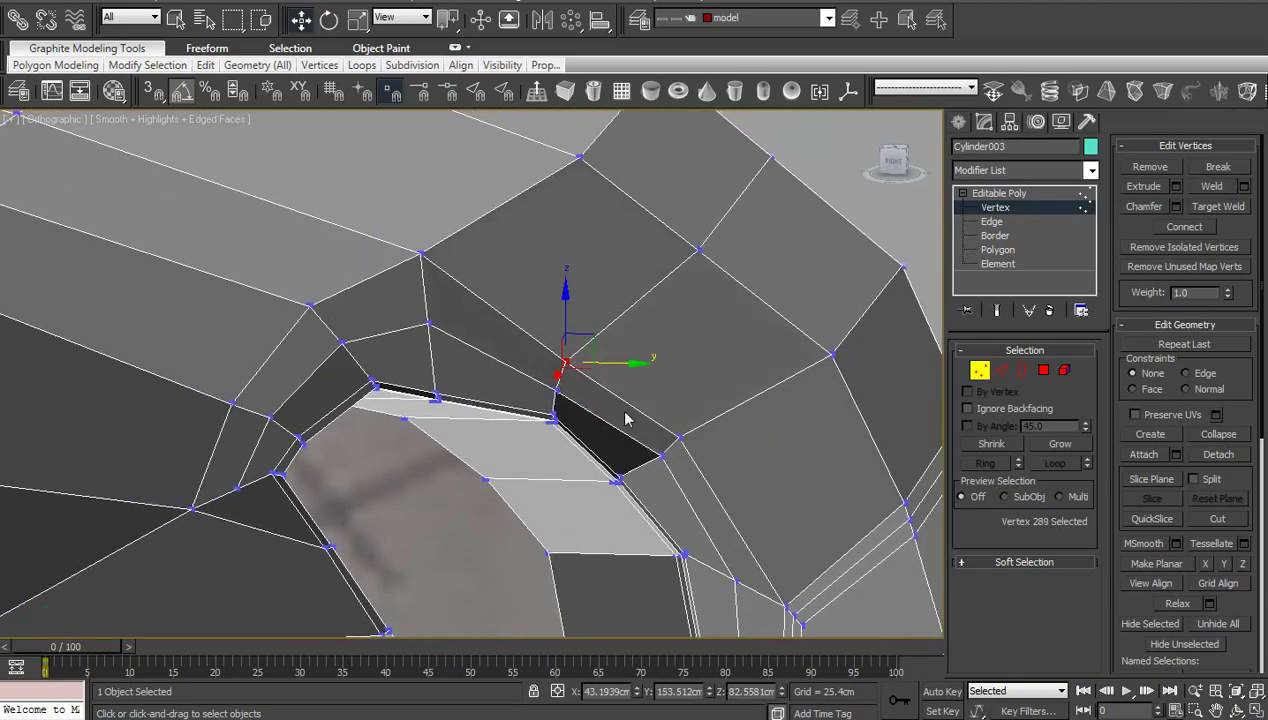
scroll(628, 420, "down", 2)
middle_click_drag(627, 428, 622, 374)
scroll(634, 400, "down", 2)
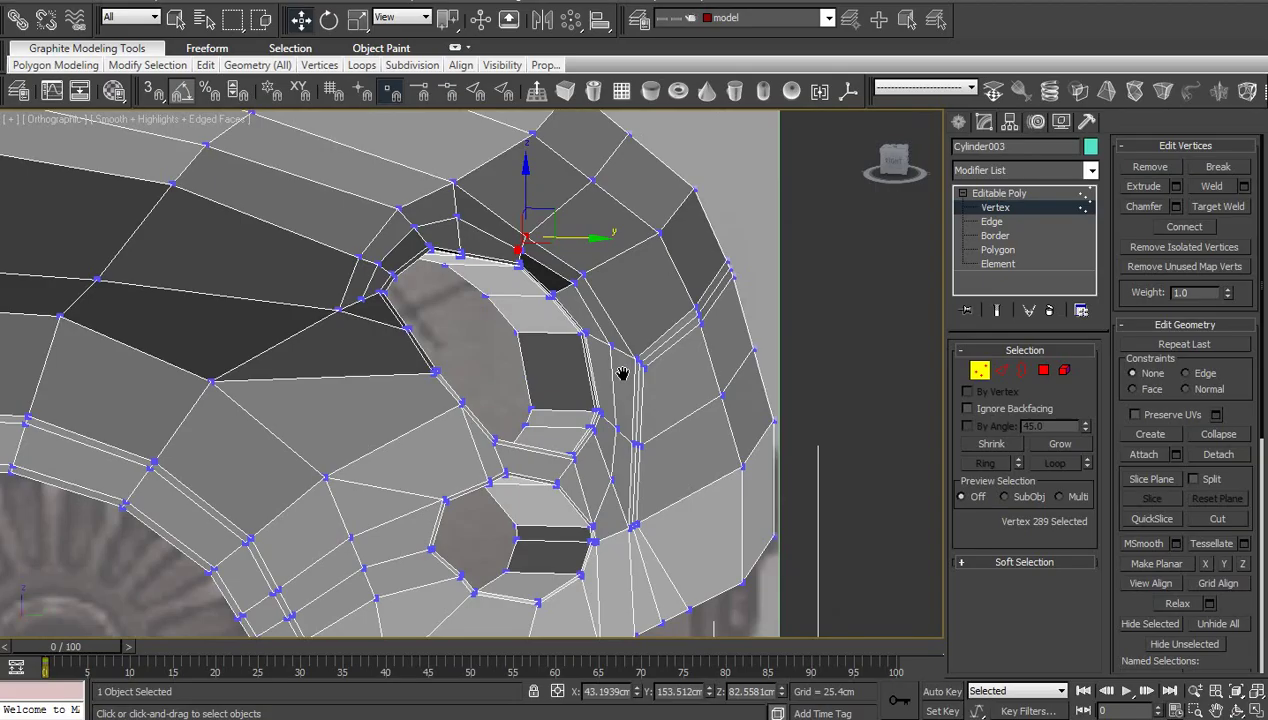
Examine both light openings with NURMS smoothing on the whole object, with and without edged faces, and switch the smoothing back off
key("ctrl+BackSpace")
left_click(1004, 196)
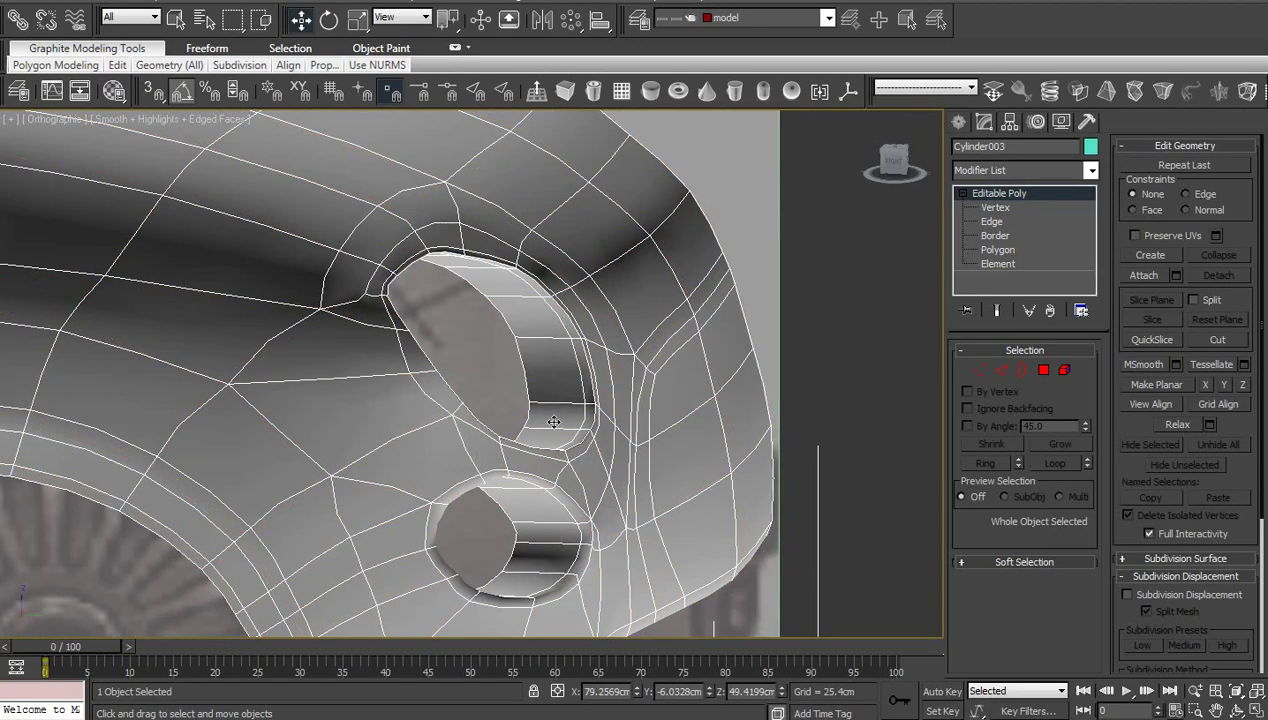
scroll(590, 499, "down", 2)
key("F4")
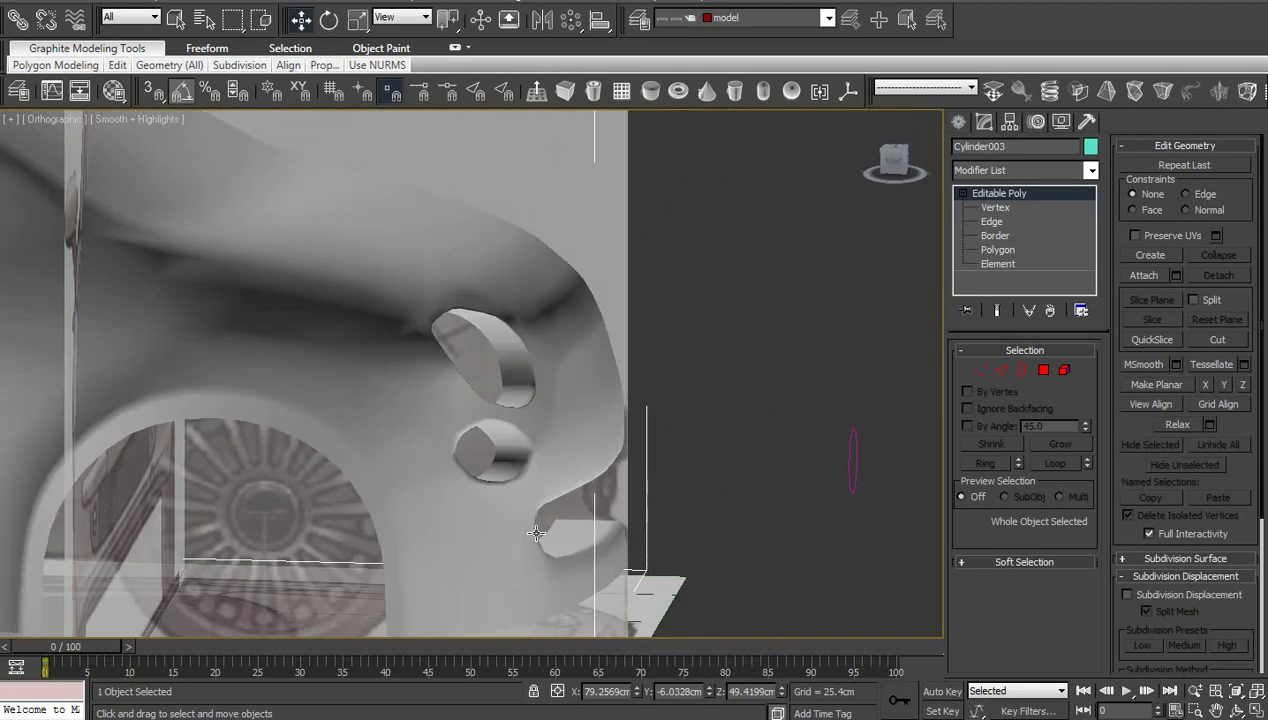
scroll(536, 533, "up", 5)
key("F4")
middle_click_drag(587, 545, 546, 451)
key("ctrl+q")
Connect the ring of edges along the fog light hole's inner wall with 1 segment, pinch 0 and slide -94
scroll(527, 398, "up", 2)
scroll(547, 452, "up", 2)
key("2")
left_click(559, 439)
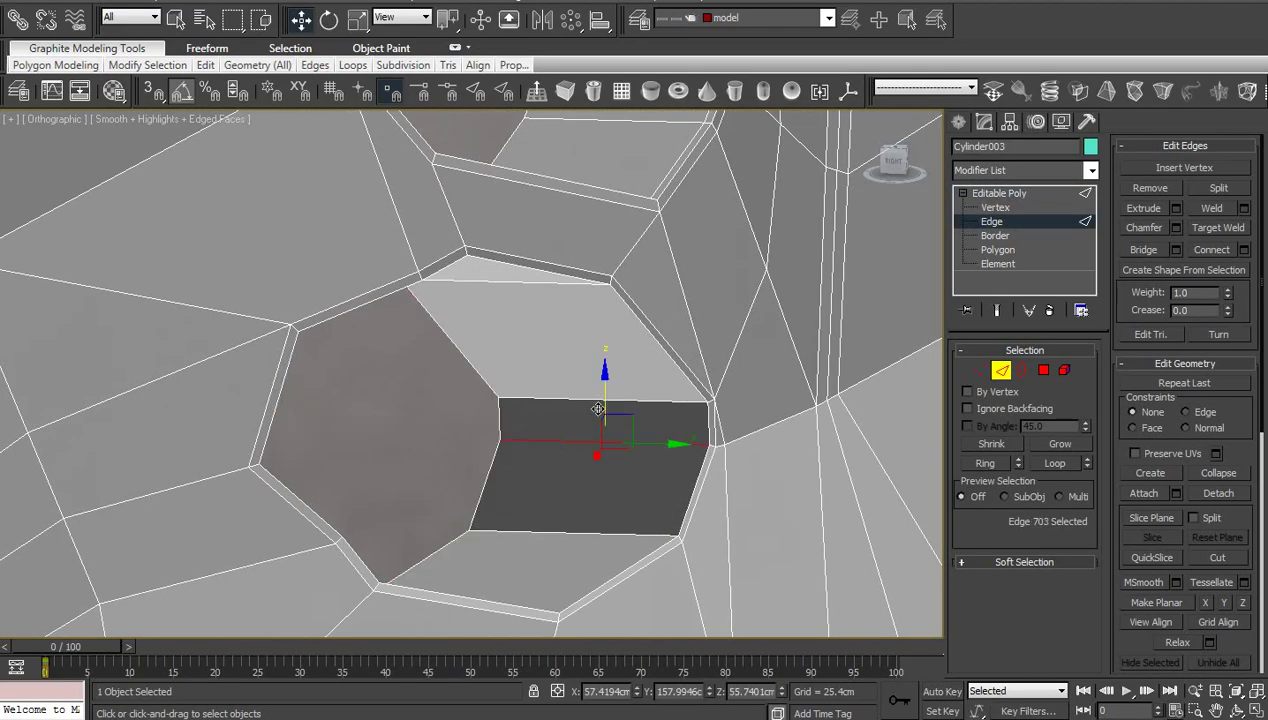
left_click(603, 398, "shift")
right_click(603, 398)
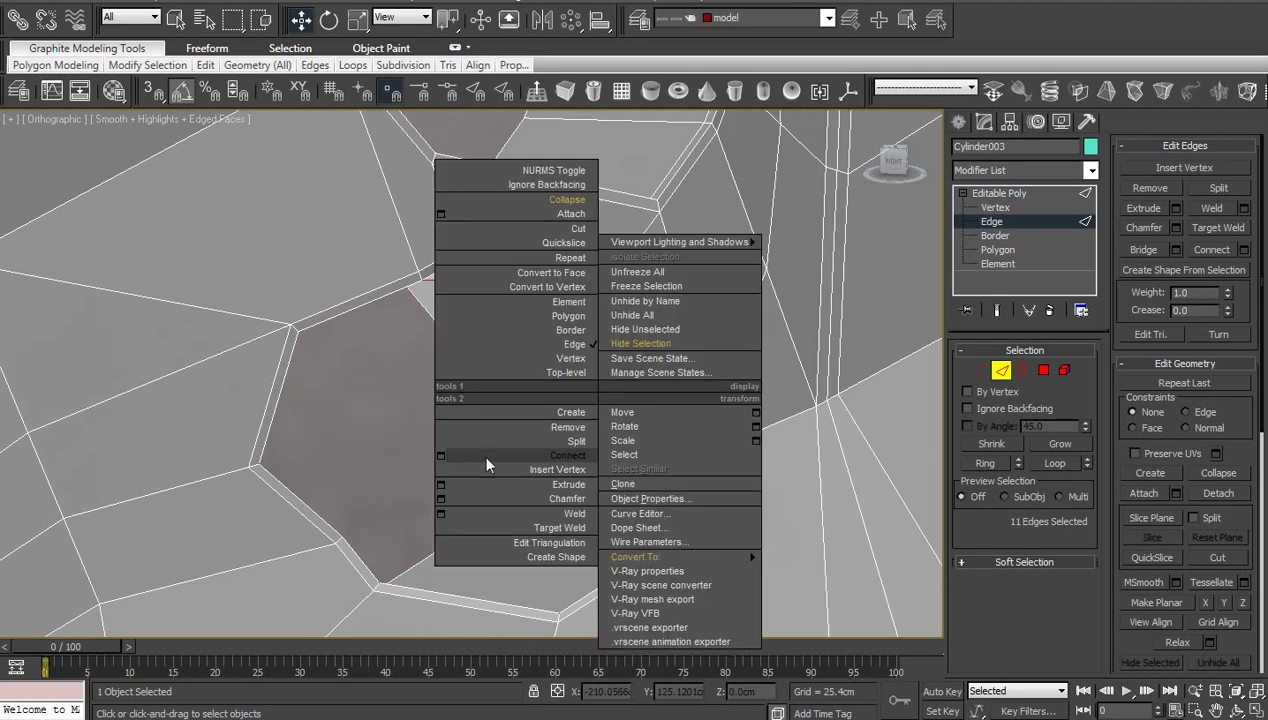
left_click(439, 453)
left_click_drag(582, 591, 256, 550)
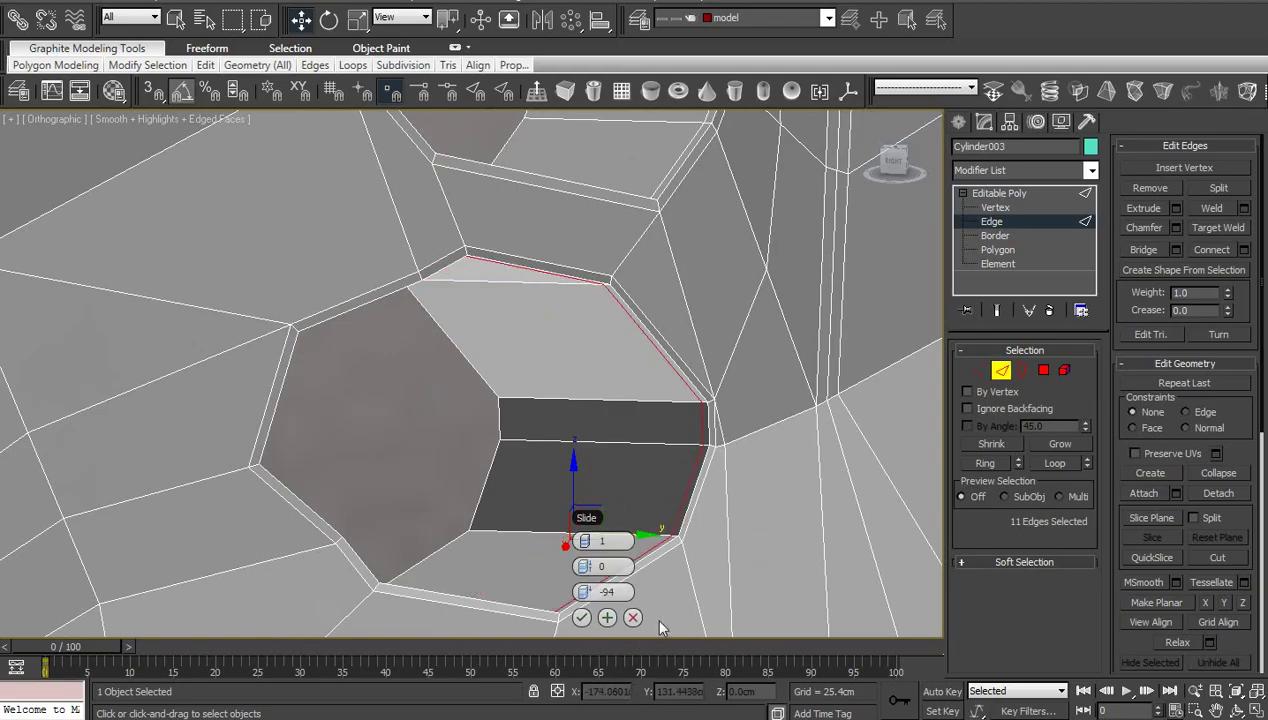
left_click(581, 617)
In the Back view, constrain movement to edges and slide the four extra vertices on the fog light's upper-left rim toward the segment's middle
middle_click_drag(492, 527, 538, 557)
key("v")
left_click(562, 525)
scroll(490, 500, "down", 3)
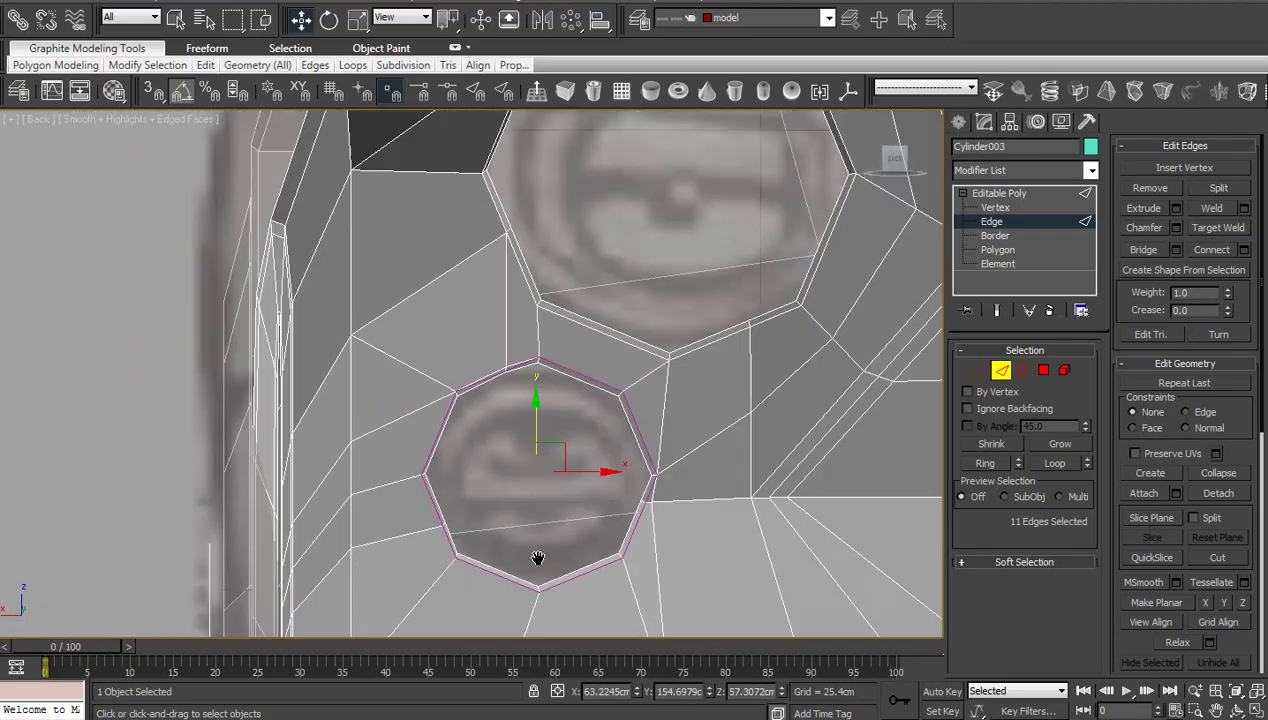
key("1")
scroll(506, 415, "up", 3)
middle_click_drag(504, 404, 507, 453)
scroll(520, 460, "up", 2)
left_click_drag(519, 386, 519, 386)
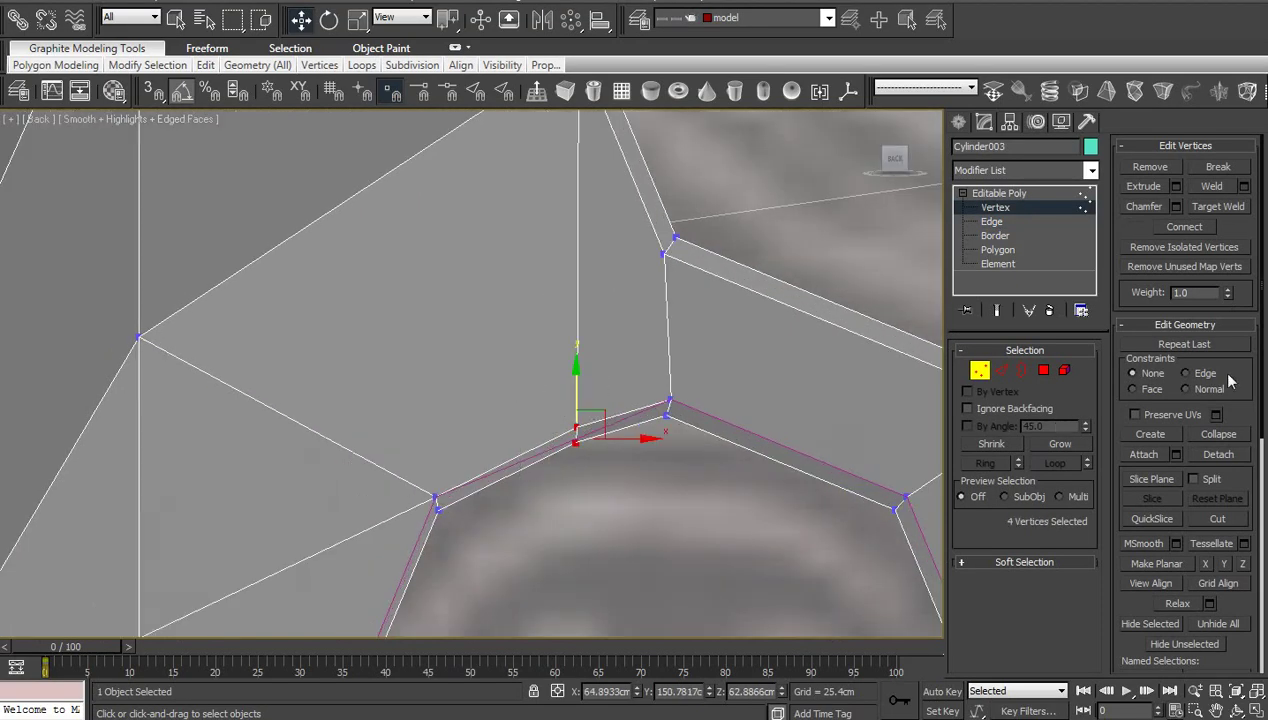
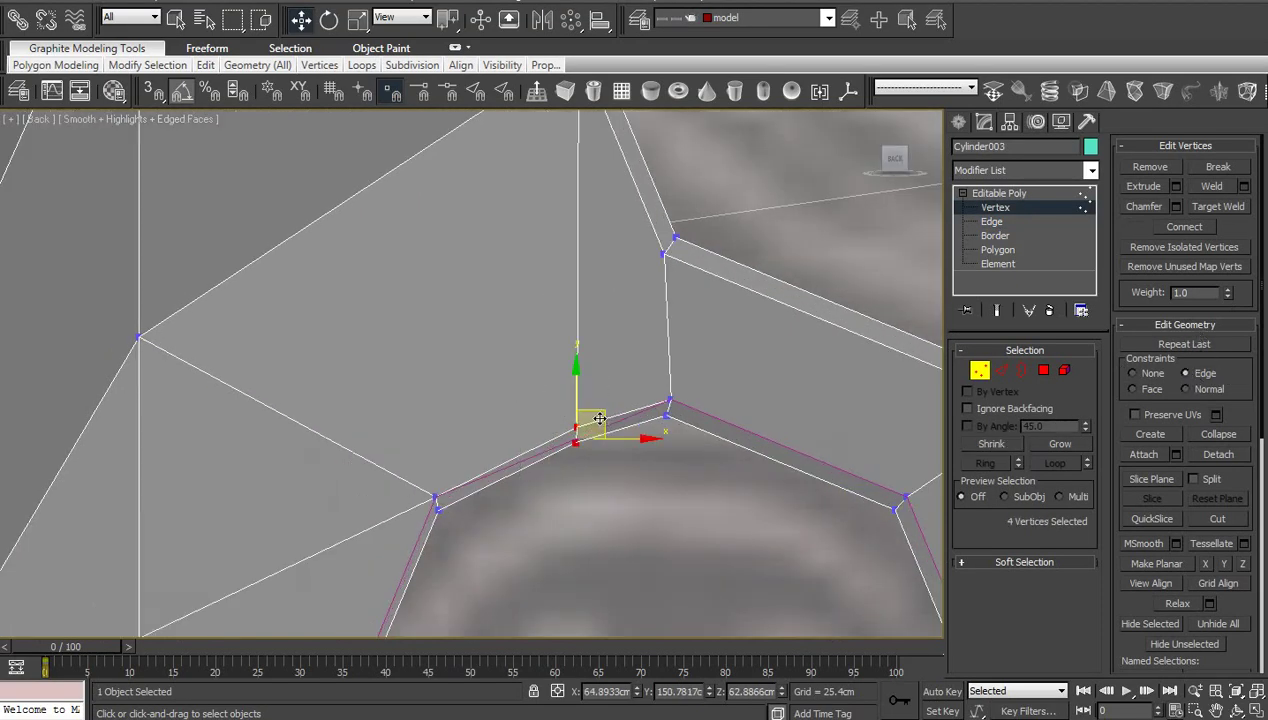
left_click_drag(599, 418, 569, 431)
Slide the four extra vertices on the fog light's lower-left rim upward along their edges toward the segment's middle
scroll(602, 464, "down", 3)
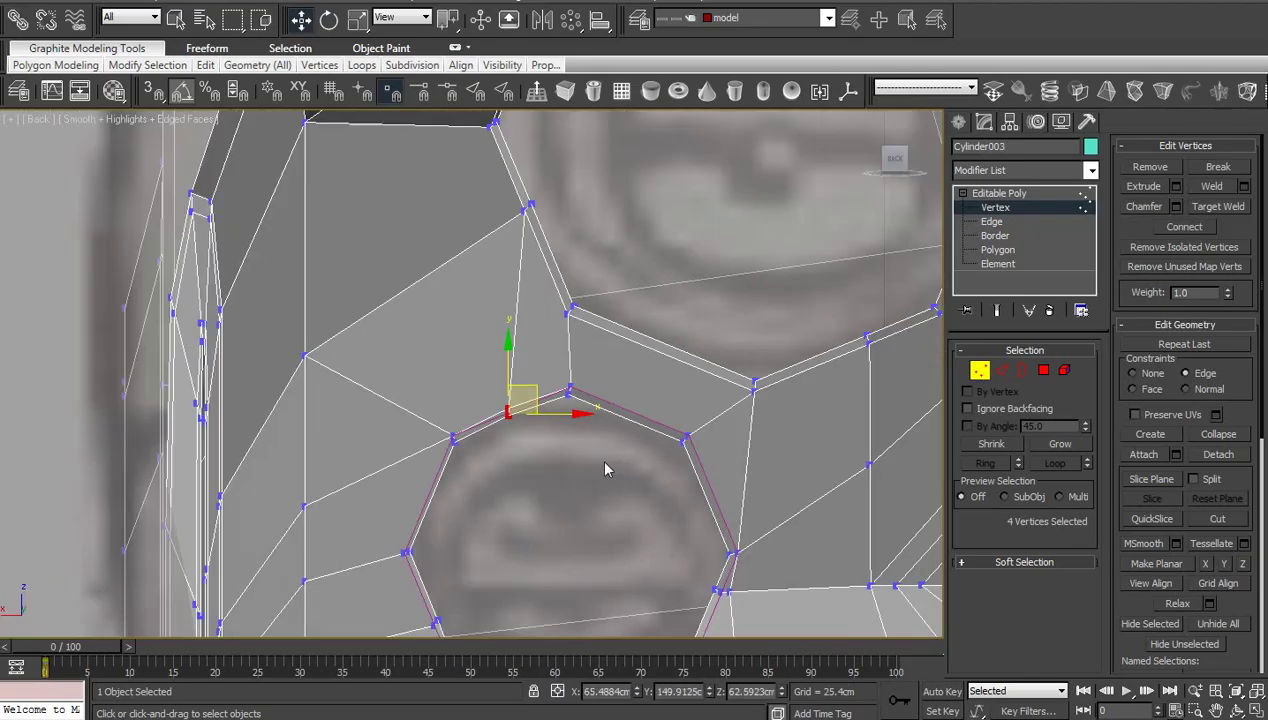
middle_click_drag(602, 464, 588, 353)
scroll(594, 440, "down", 2)
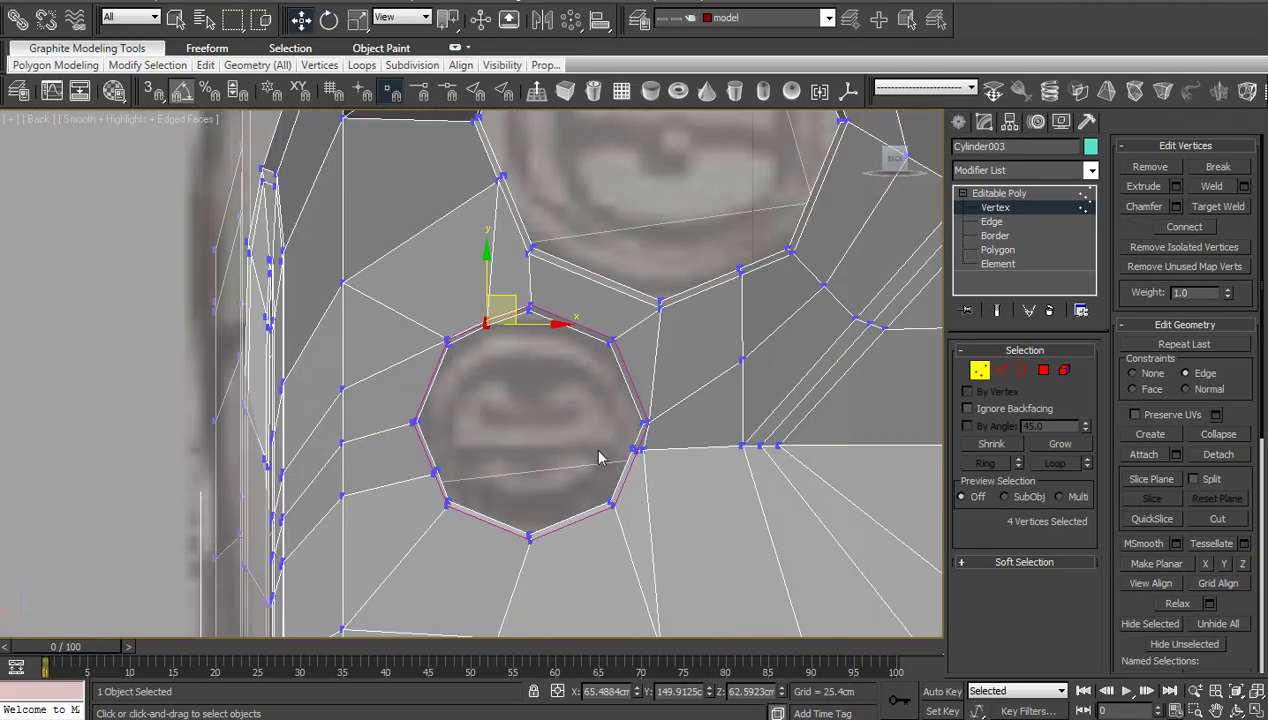
middle_click_drag(590, 453, 670, 376)
scroll(670, 376, "up", 4)
scroll(670, 376, "up", 2)
left_click_drag(671, 366, 606, 424)
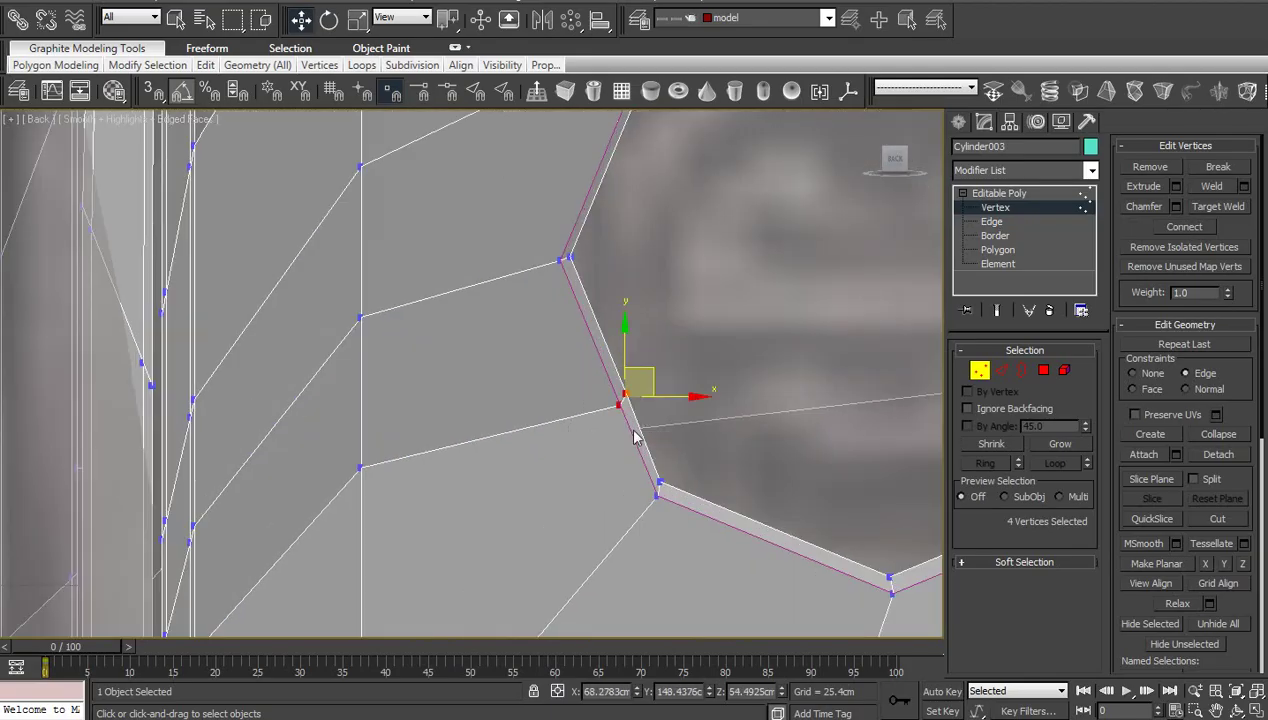
left_click_drag(651, 379, 638, 361)
left_click(699, 433)
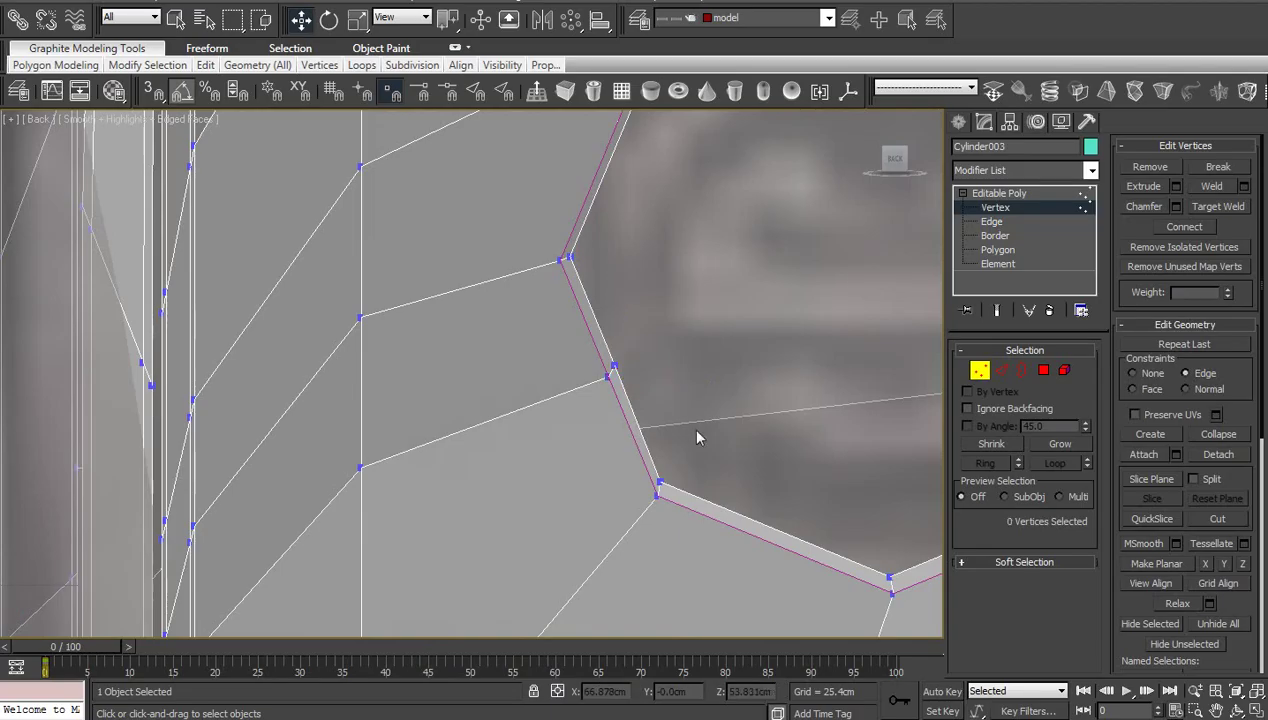
Nudge the inner three of the fog light's lower-left rim vertices along their edges into line with the outer rim vertex
scroll(698, 440, "up", 3)
left_click_drag(676, 402, 727, 378)
scroll(781, 413, "down", 4)
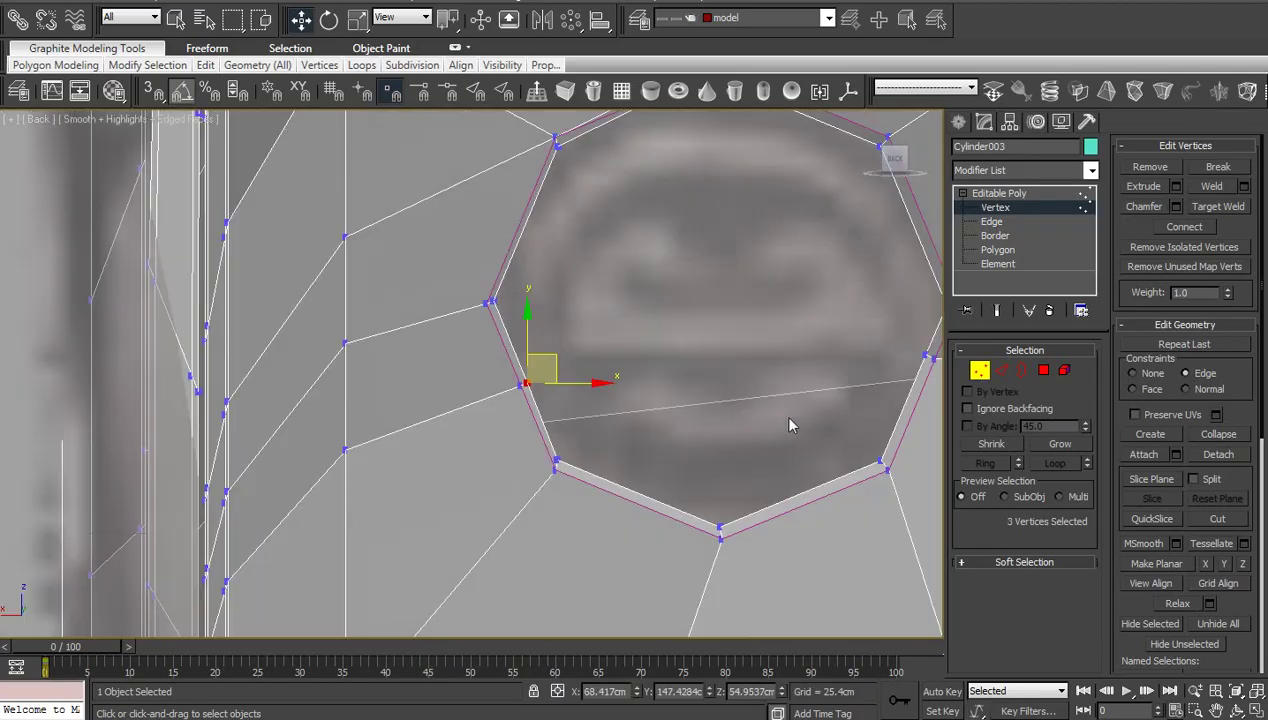
middle_click_drag(682, 434, 555, 448)
scroll(555, 448, "down", 2)
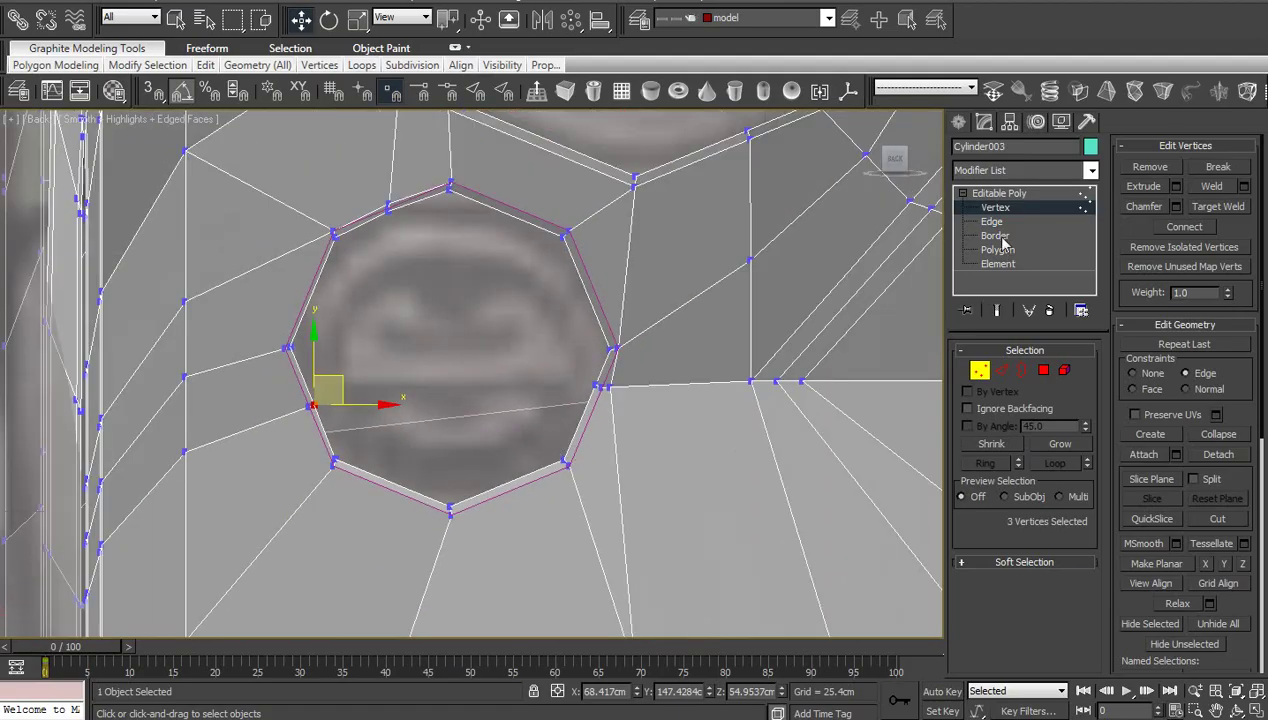
Leave vertex editing and examine the car's front mesh around the headlight and fog light openings
left_click(1000, 193)
key("z")
scroll(628, 408, "up", 2)
middle_click_drag(593, 440, 661, 500)
middle_click_drag(586, 430, 674, 528)
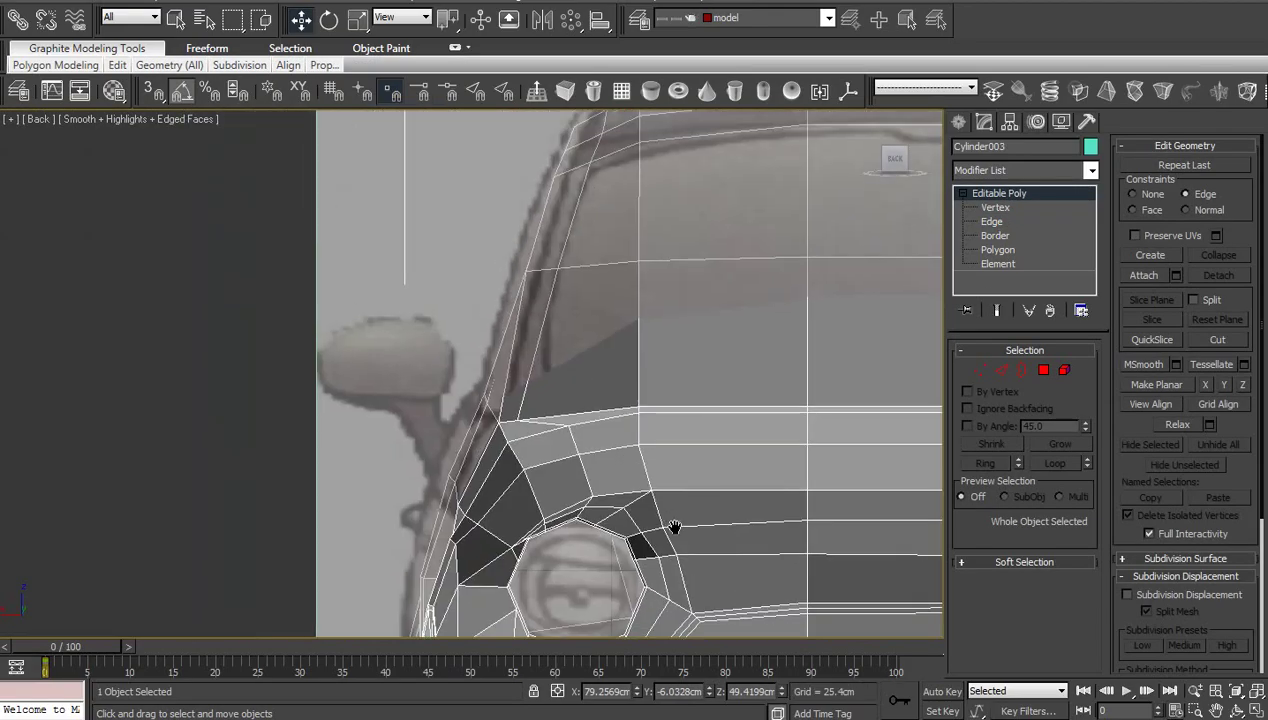
middle_click_drag(667, 422, 516, 397)
scroll(540, 500, "down", 2)
scroll(577, 467, "up", 3)
middle_click_drag(500, 540, 628, 416)
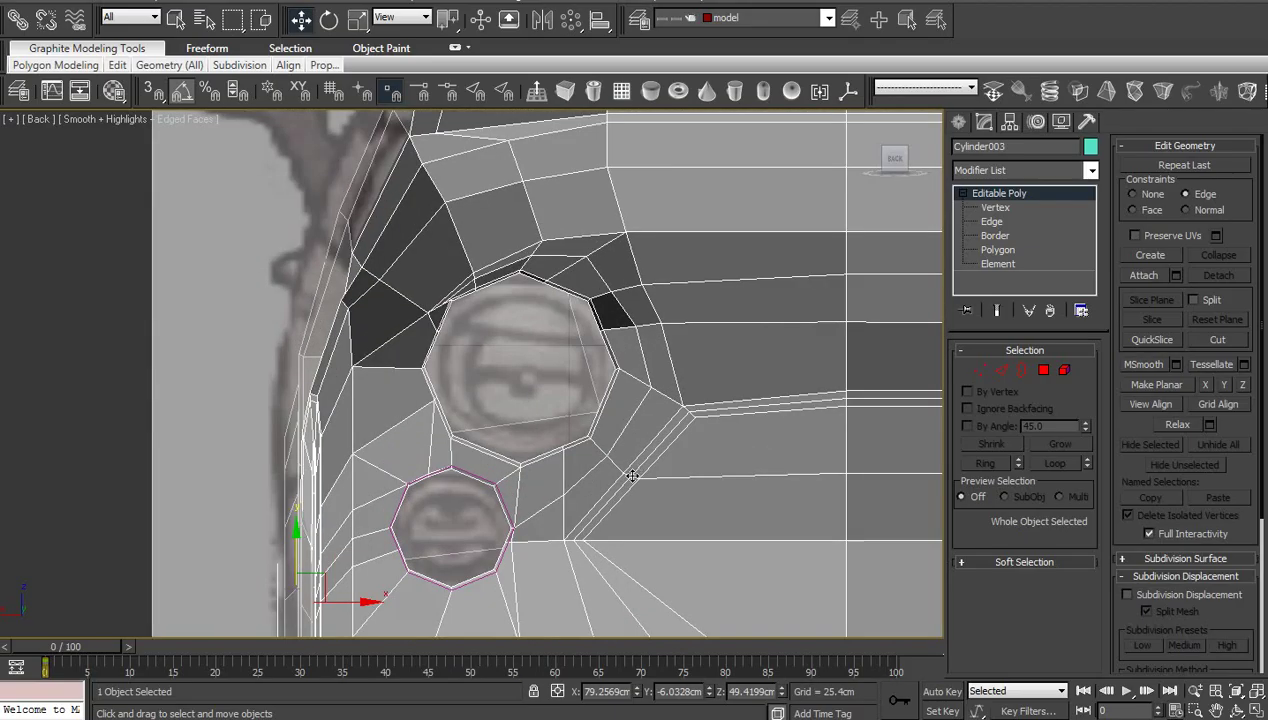
With movement constraints off, shift the three outer body-side vertices beside the headlight slightly inward along X, to about 76.31 cm
scroll(659, 518, "up", 2)
middle_click_drag(499, 410, 645, 331)
scroll(659, 518, "up", 1)
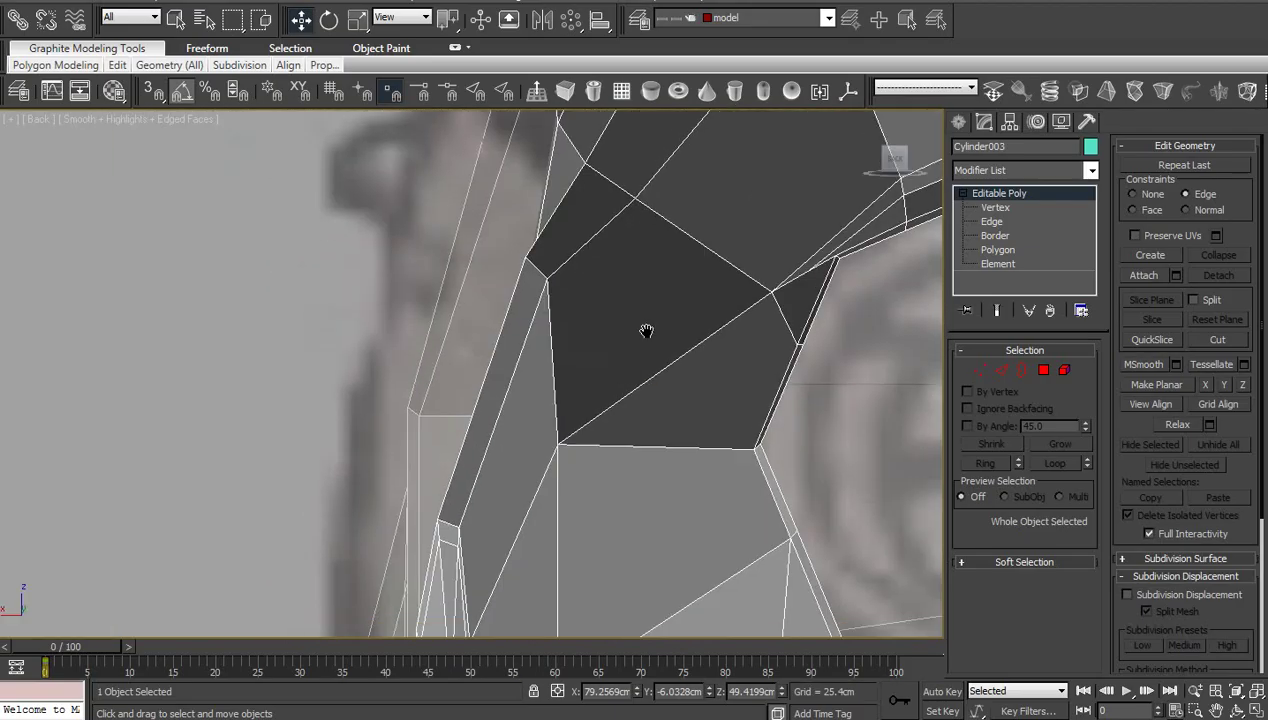
key("1")
middle_click_drag(567, 303, 606, 243)
scroll(606, 243, "up", 2)
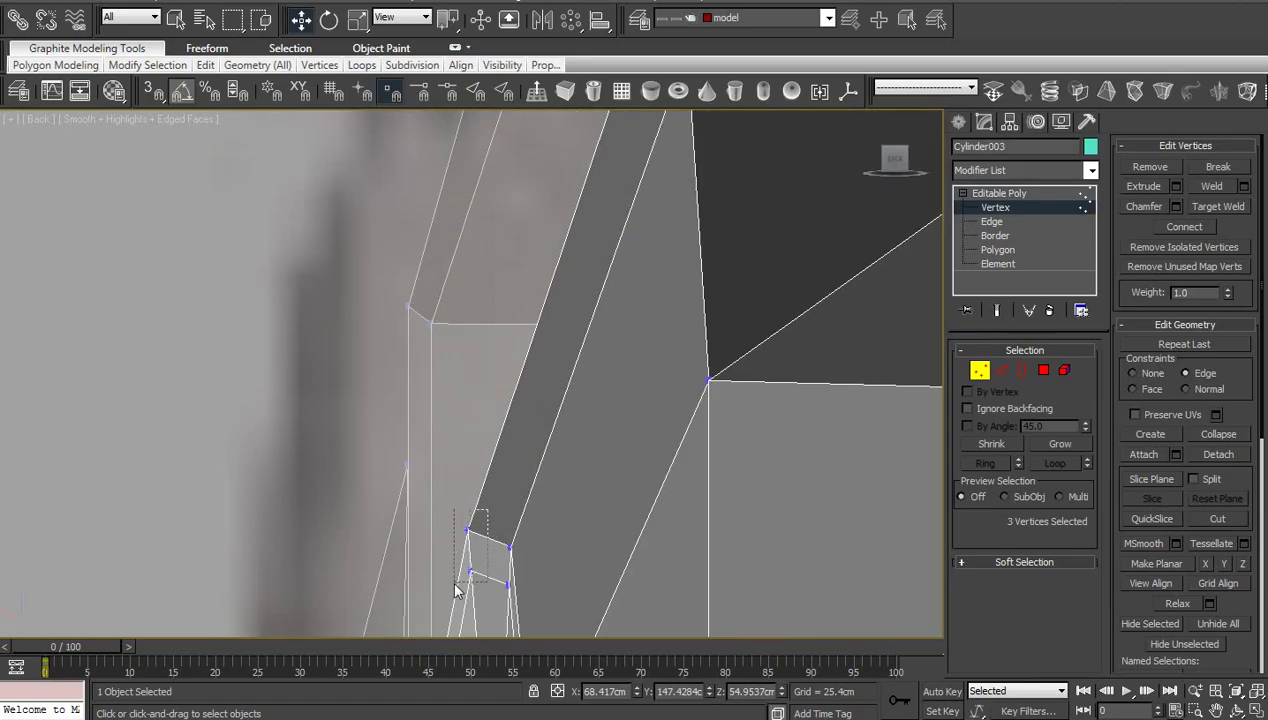
left_click_drag(454, 584, 454, 584)
middle_click_drag(599, 350, 586, 533)
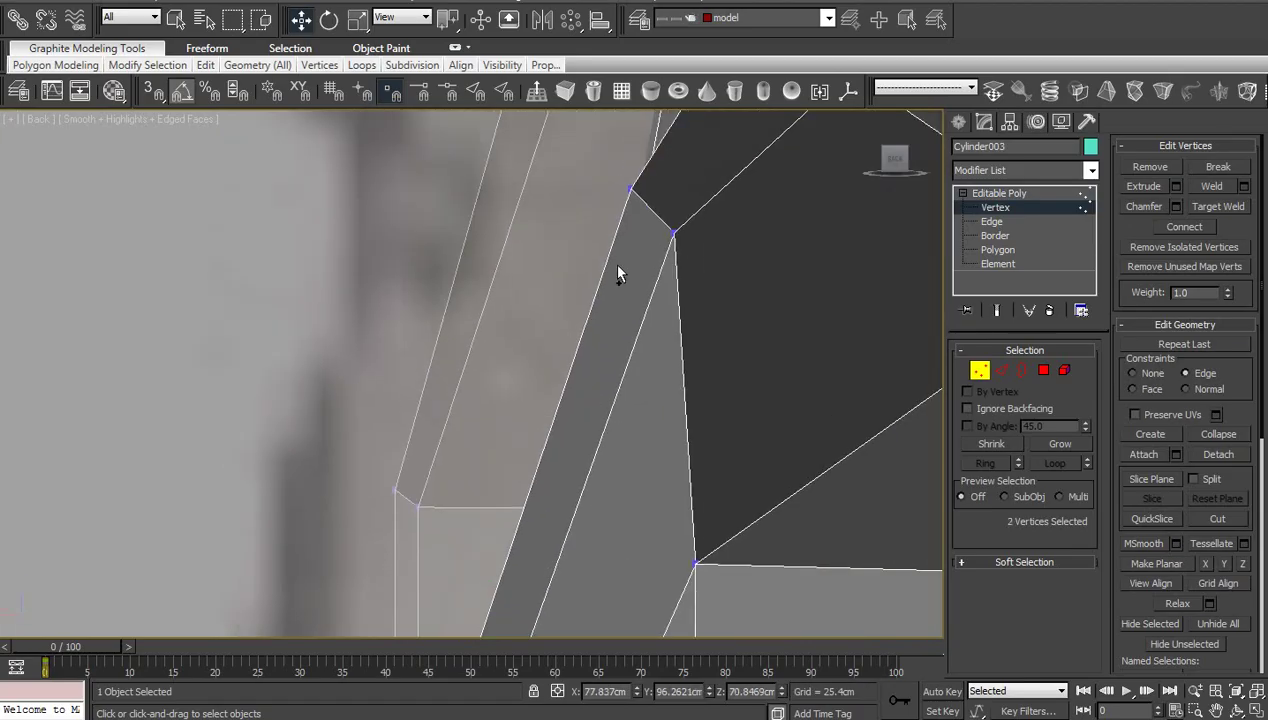
left_click(630, 185, "ctrl")
middle_click_drag(597, 488, 629, 335)
left_click_drag(611, 397, 617, 397)
key("ctrl+z")
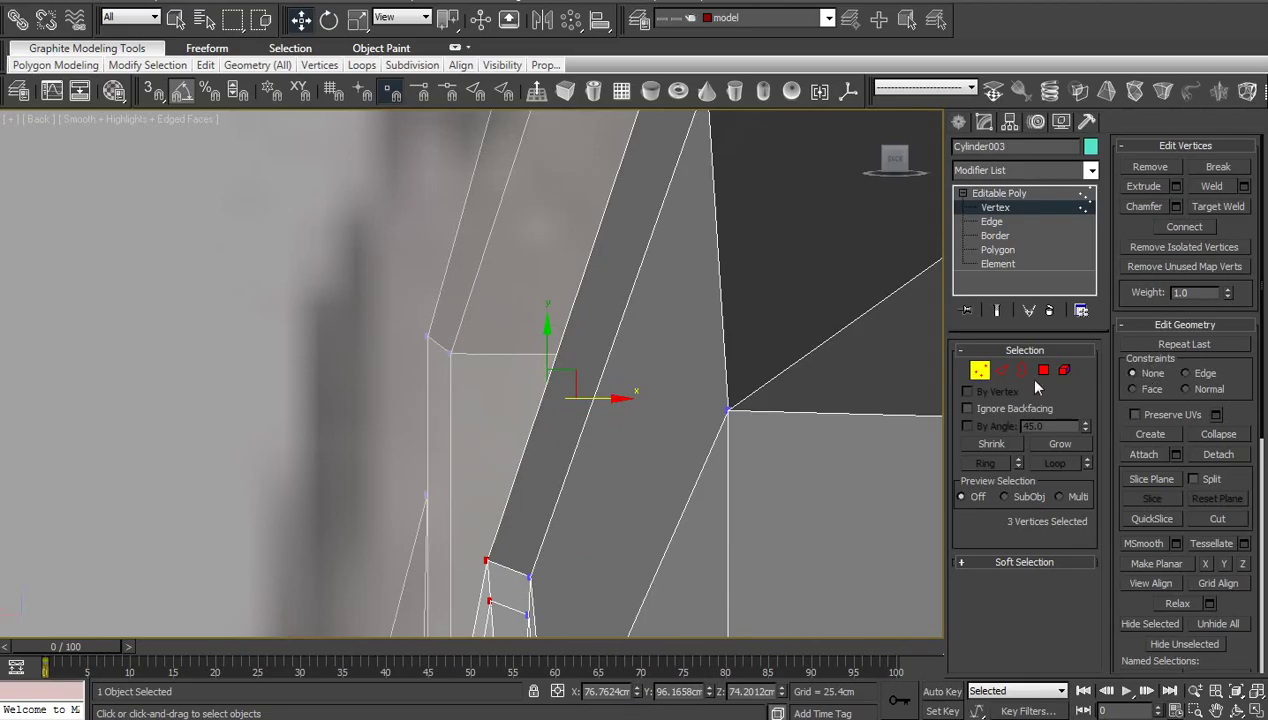
left_click_drag(609, 399, 633, 400)
Preview the body with NURMS smoothing, examine the surface around the headlight and fog light, and switch the smoothing off
scroll(650, 380, "down", 6)
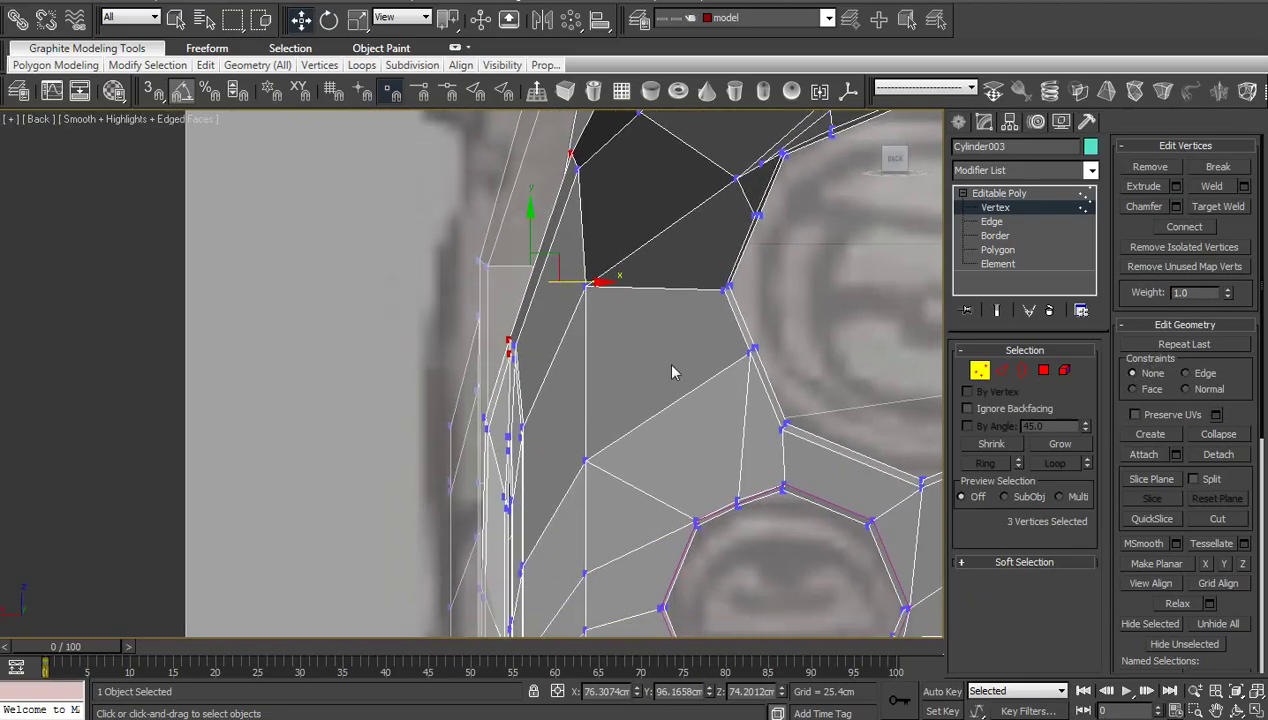
key("z")
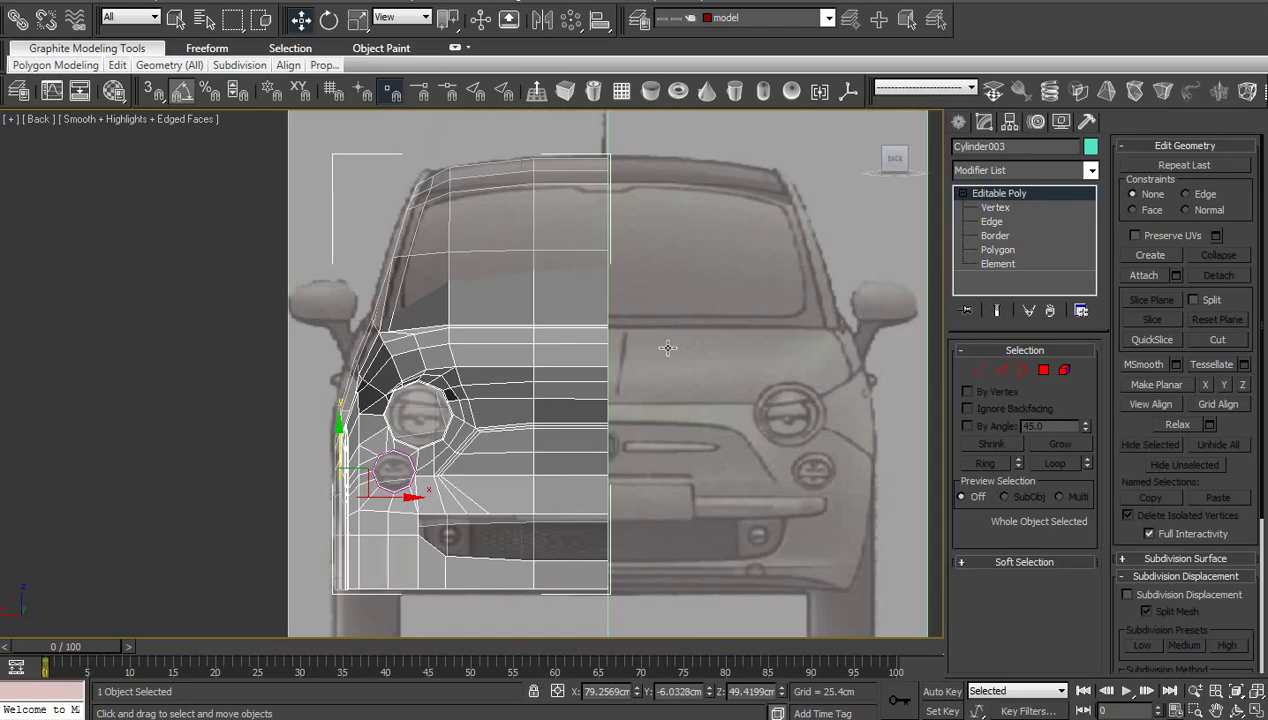
key("ctrl+q")
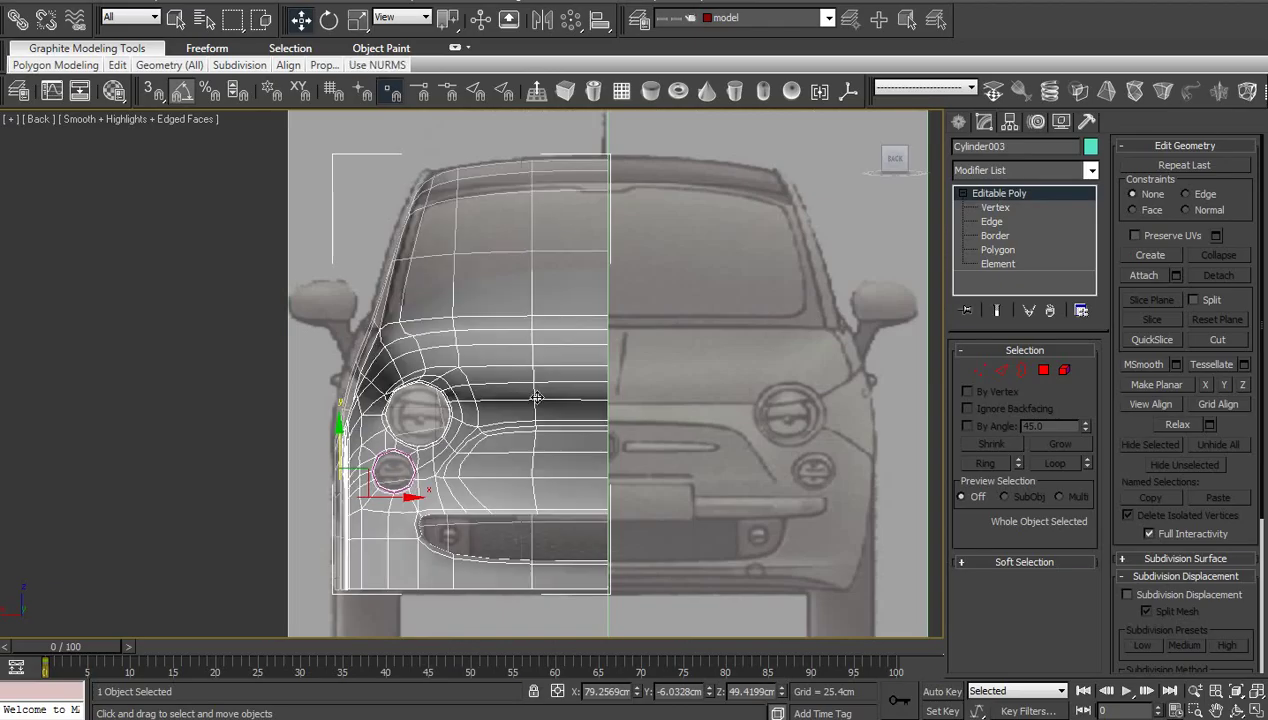
scroll(489, 400, "up", 3)
middle_click_drag(489, 400, 630, 379)
scroll(631, 378, "up", 5)
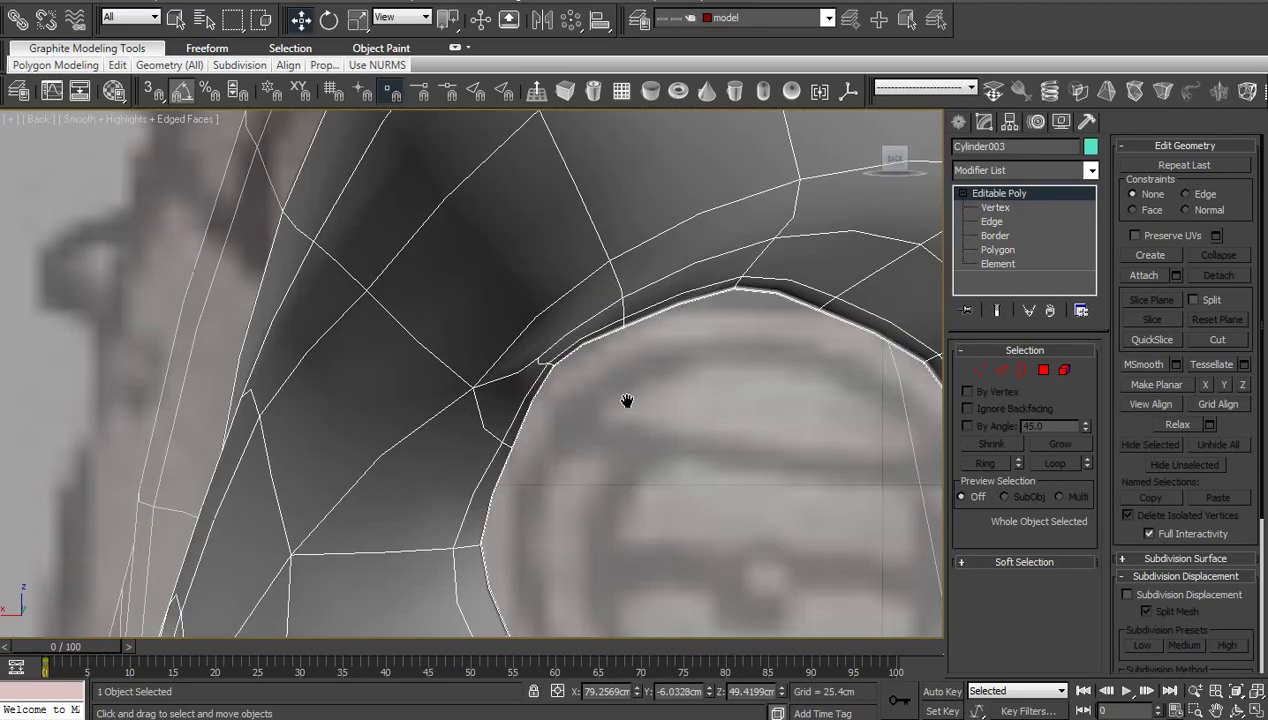
left_click(995, 207)
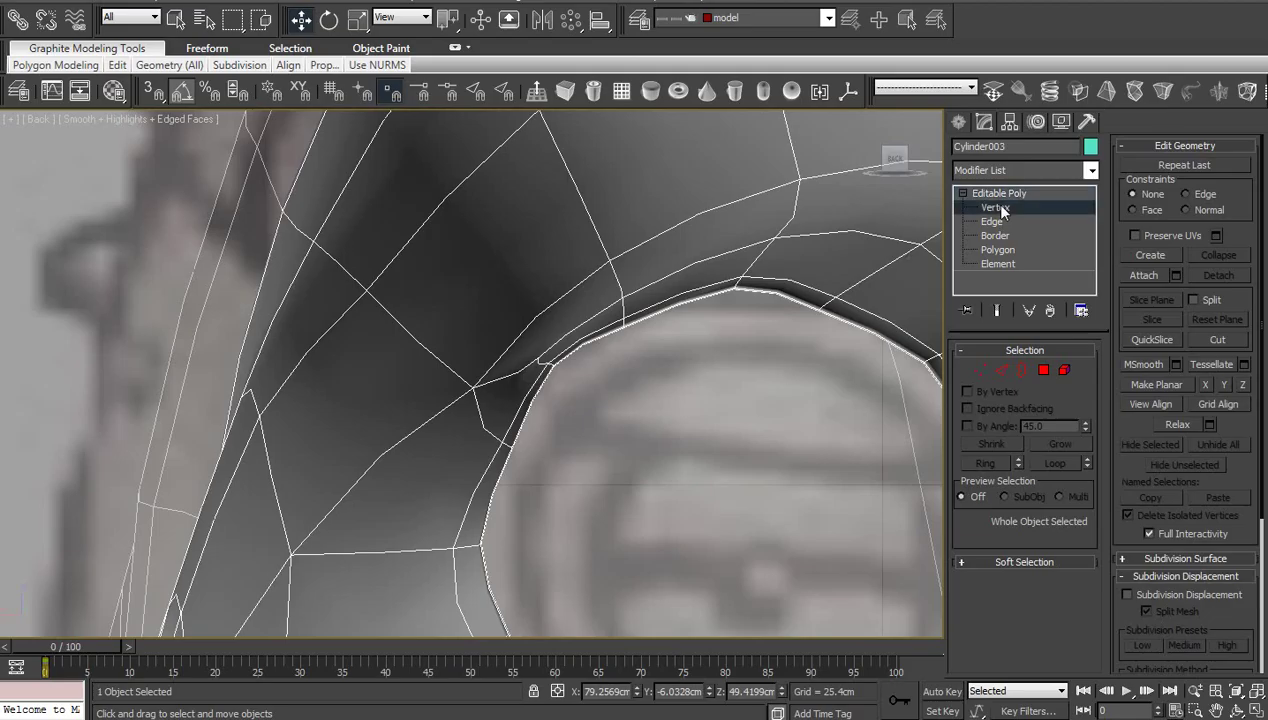
left_click(750, 427)
scroll(749, 428, "down", 2)
middle_click_drag(749, 428, 666, 459)
scroll(653, 366, "down", 2)
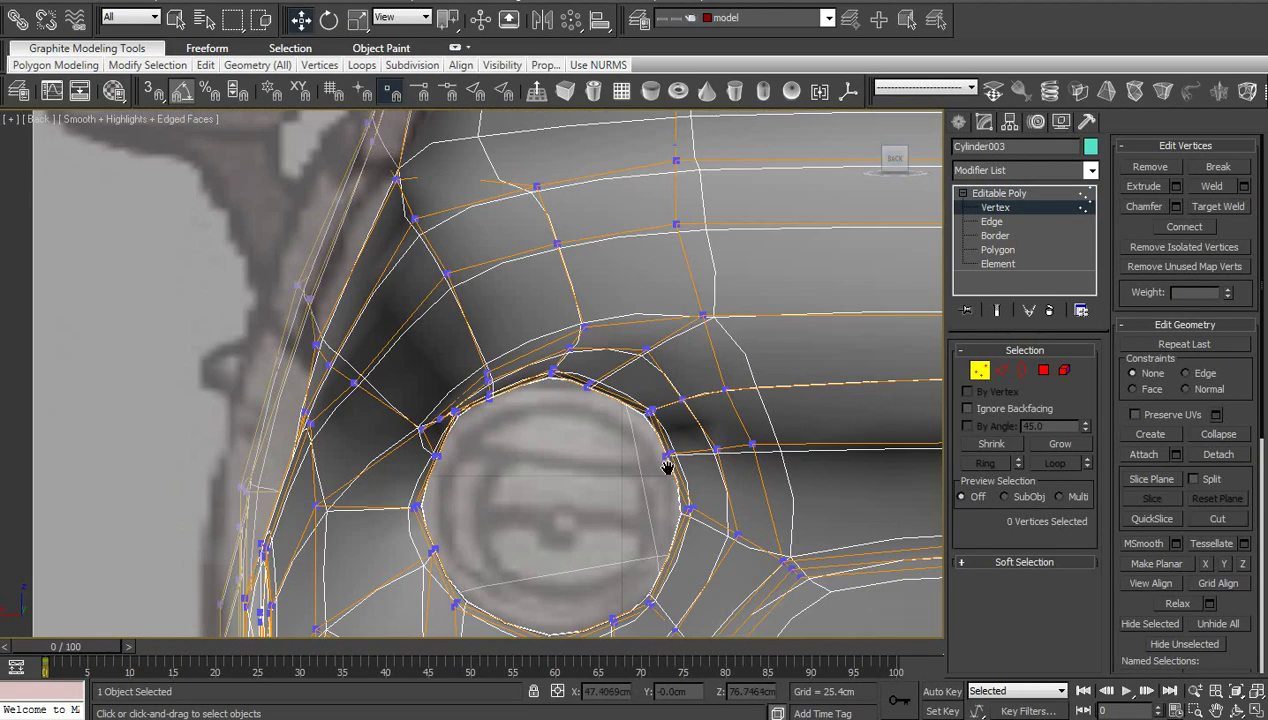
scroll(645, 578, "down", 2)
middle_click_drag(645, 578, 681, 429)
left_click(1018, 197)
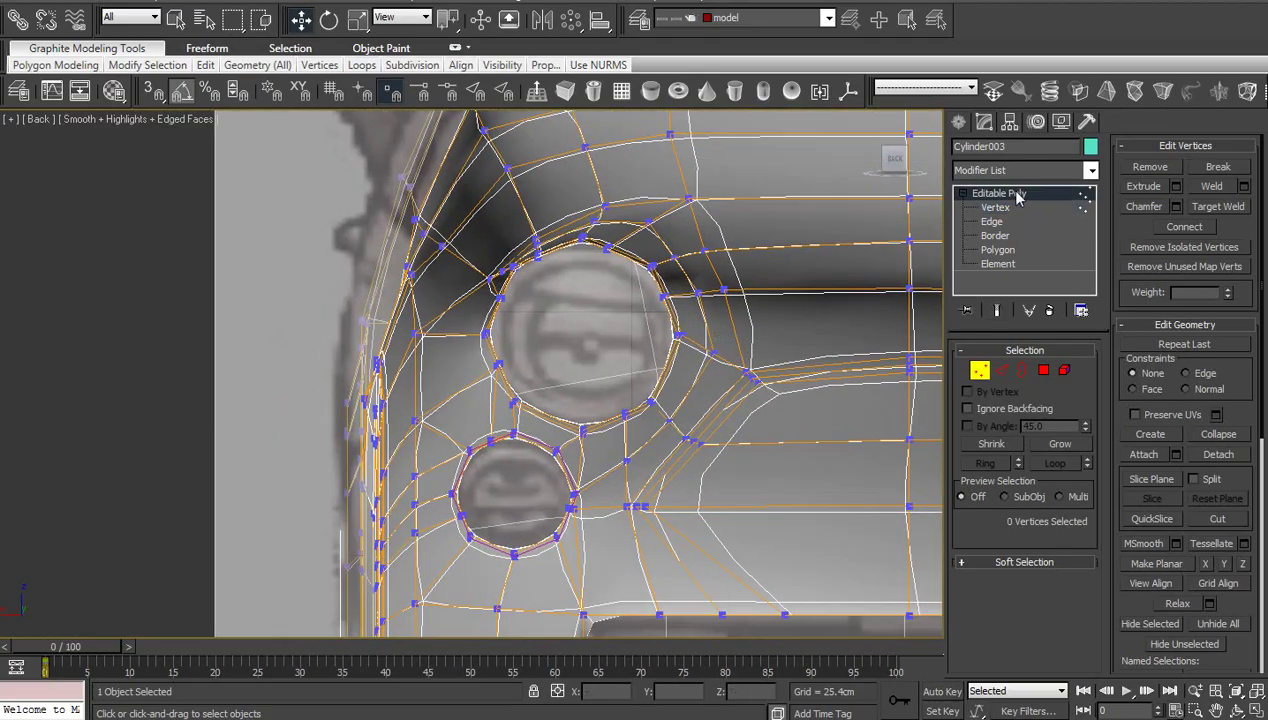
left_click(1015, 194)
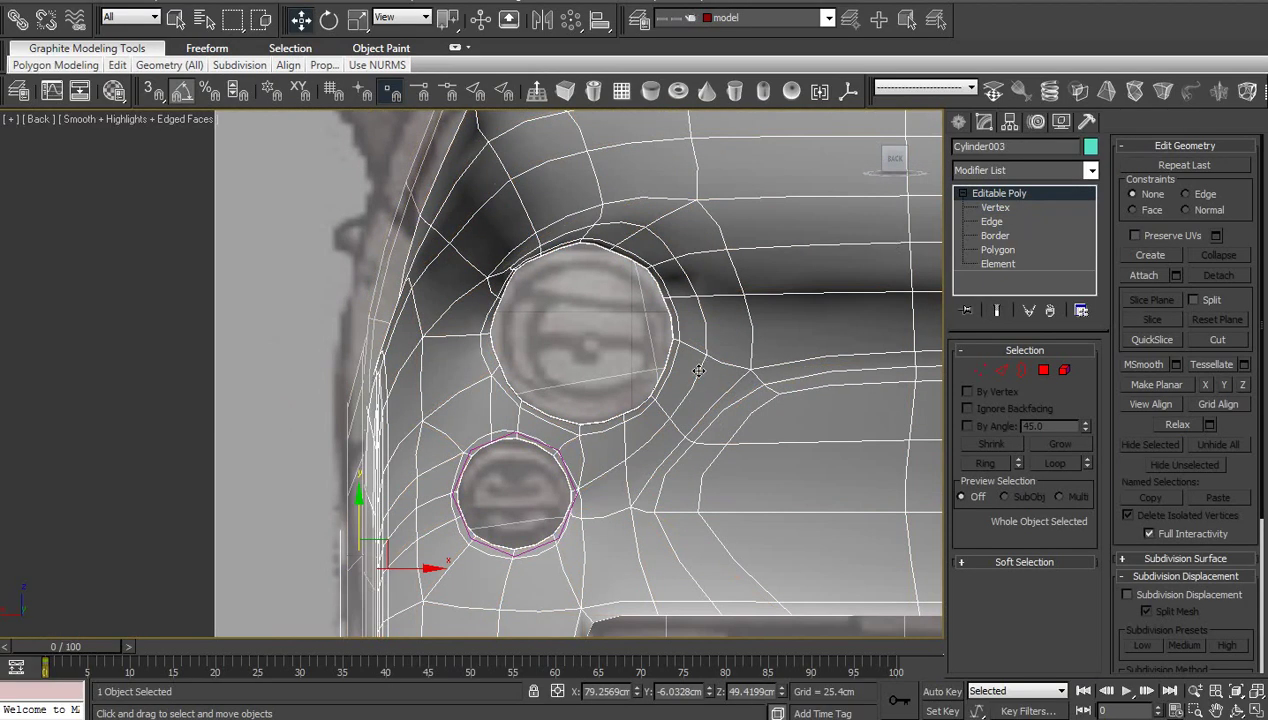
key("ctrl+q")
With movement constrained to edges, slide the four extra vertices on the headlight's upper-right rim toward the segment's middle
middle_click_drag(693, 378, 655, 458)
scroll(655, 458, "up", 4)
middle_click_drag(702, 386, 620, 441)
scroll(620, 441, "up", 2)
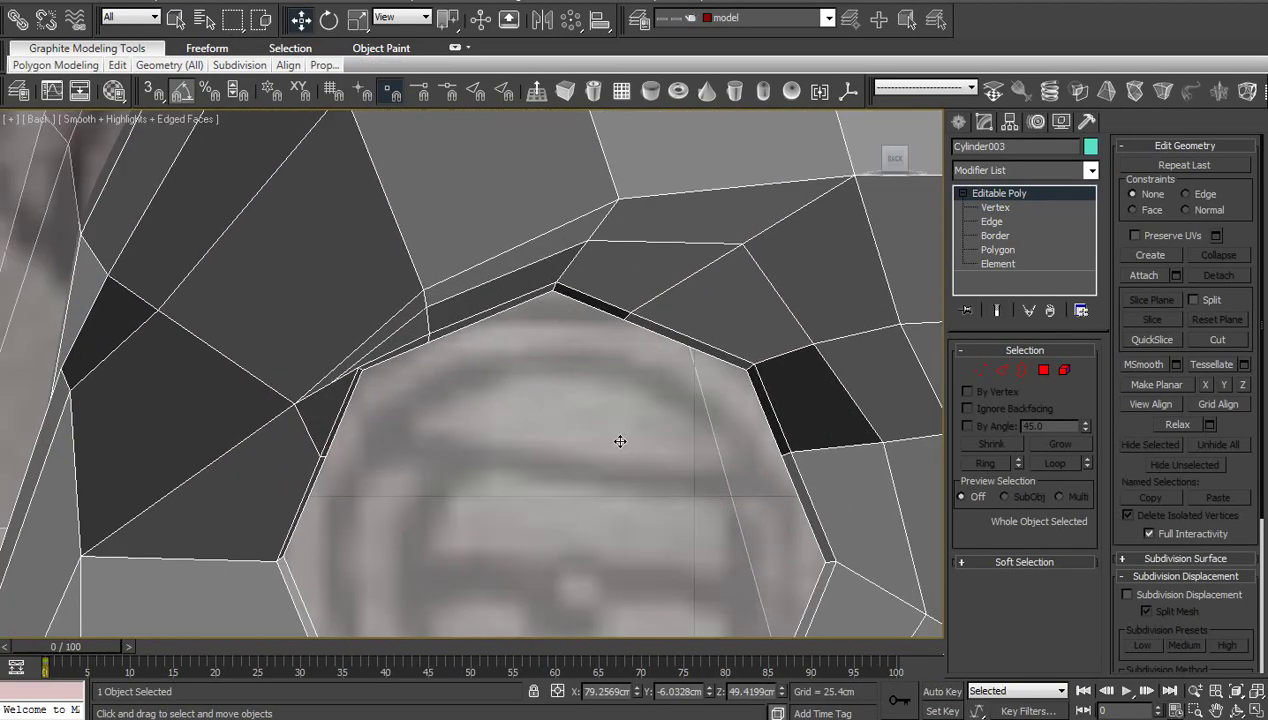
key("1")
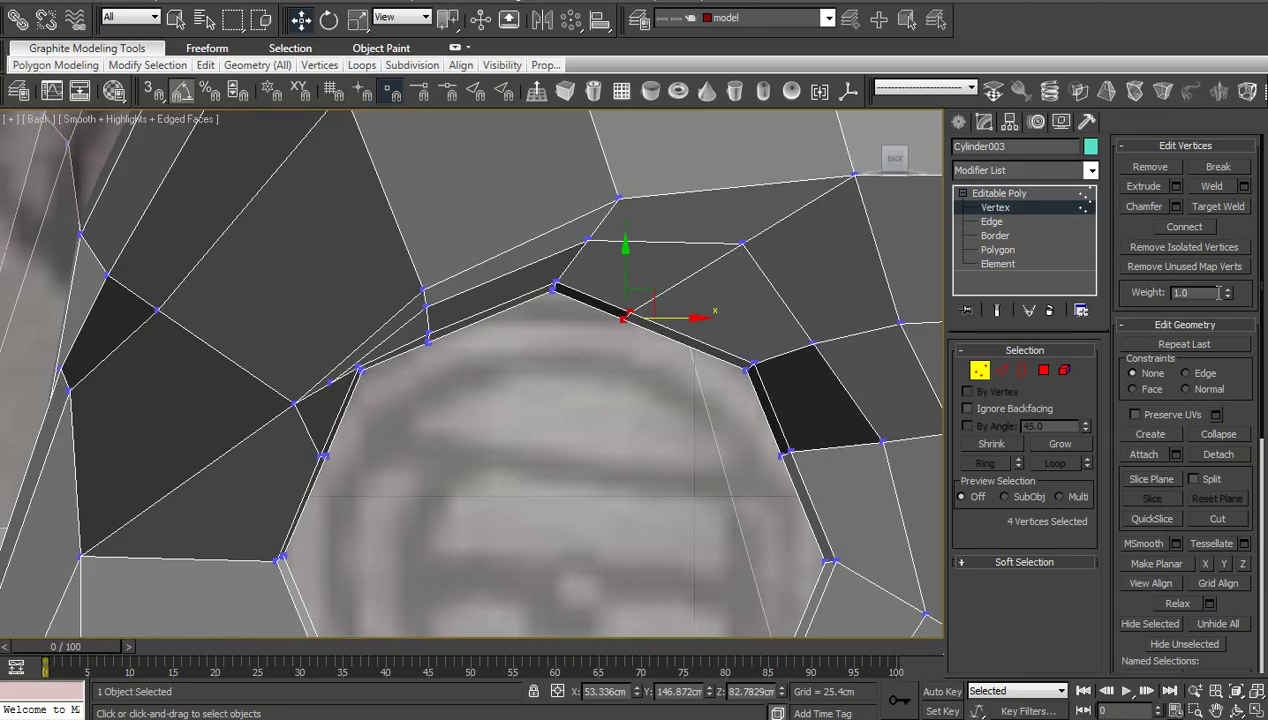
left_click(1185, 373)
left_click_drag(660, 310, 681, 303)
scroll(736, 517, "down", 2)
middle_click_drag(728, 516, 775, 486)
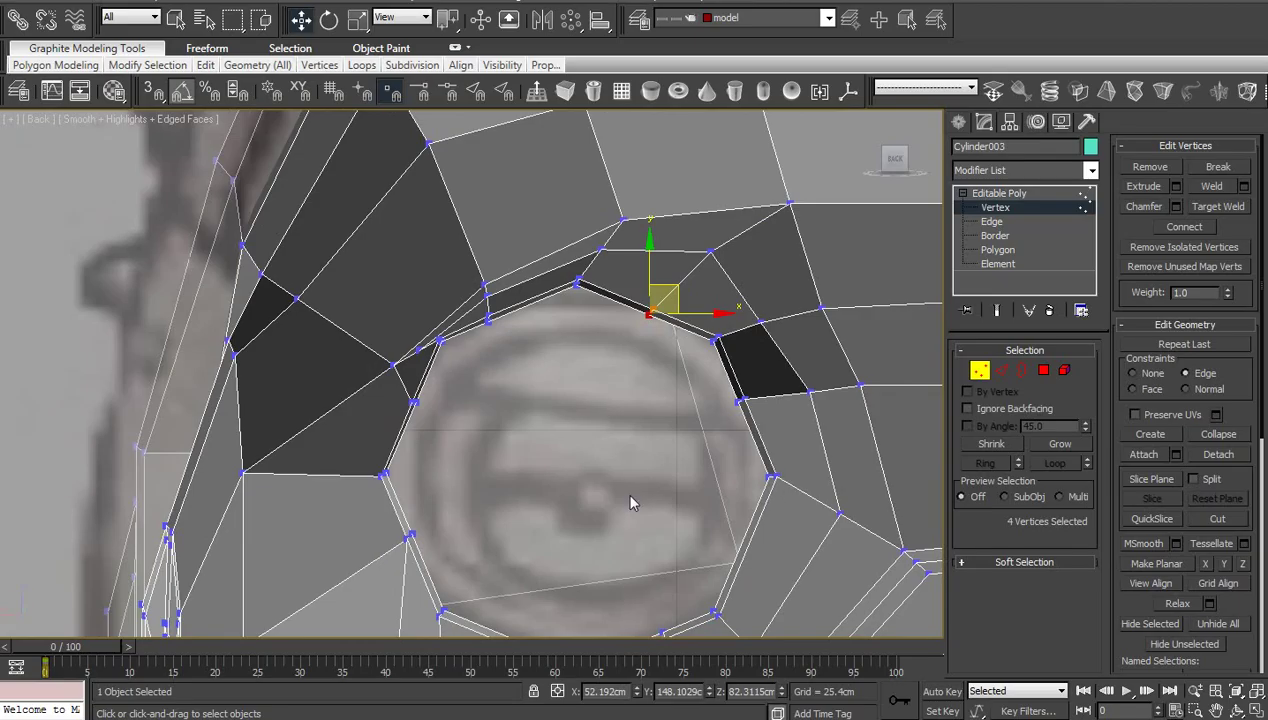
scroll(618, 500, "down", 2)
middle_click_drag(618, 500, 673, 431)
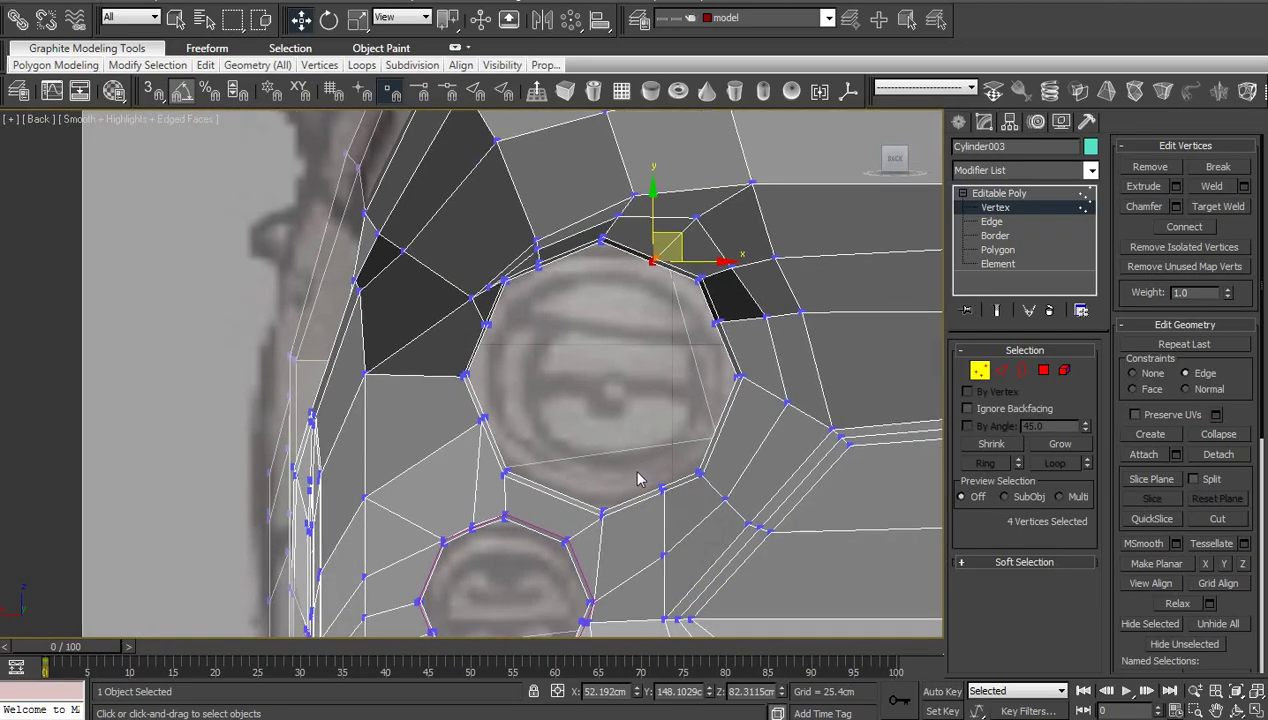
left_click(985, 197)
middle_click_drag(659, 416, 670, 377)
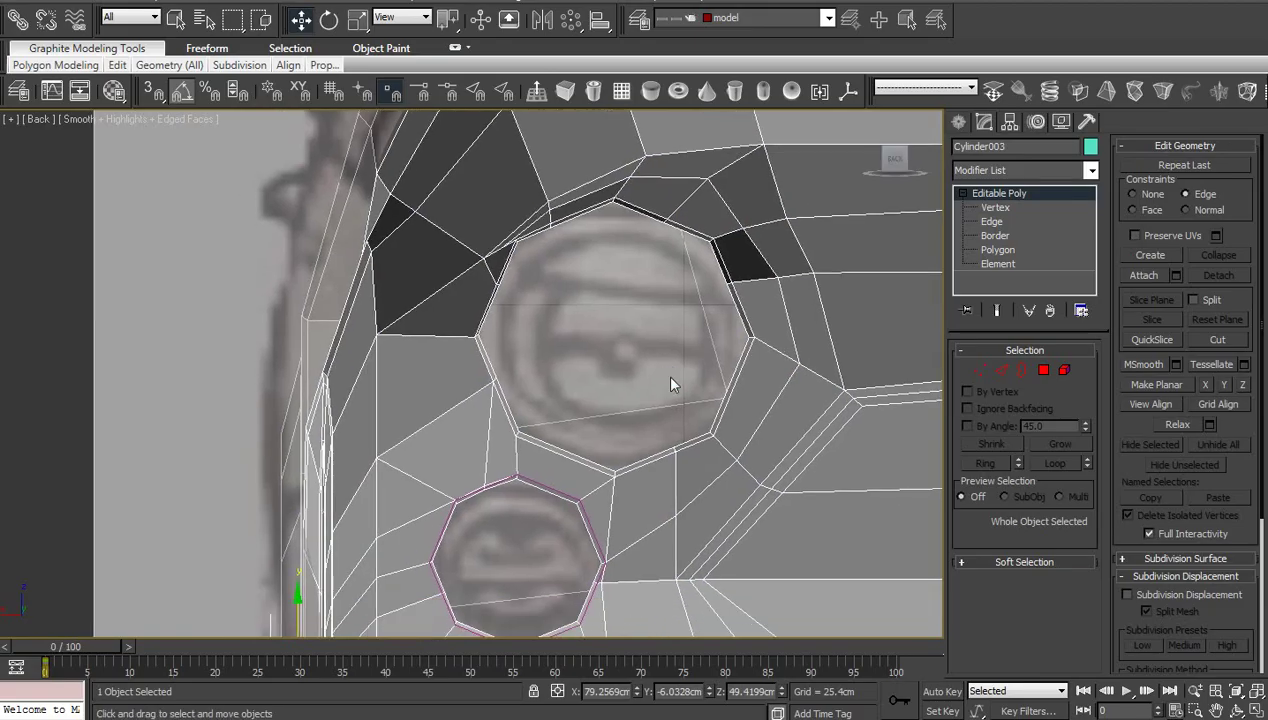